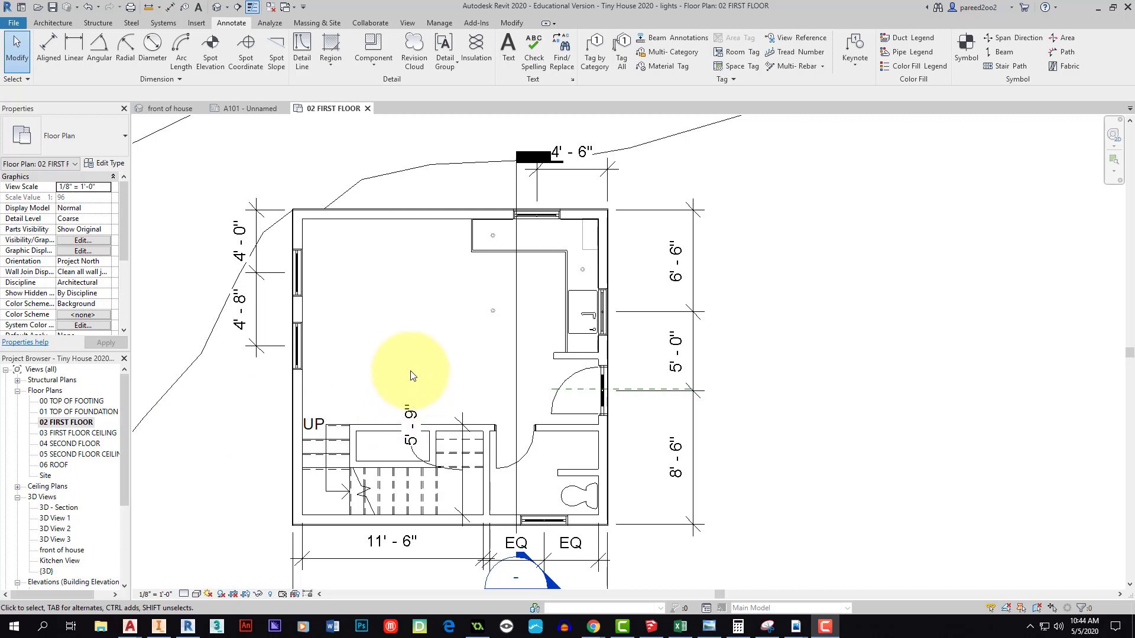
Set the first floor plan's view scale to 1/4" = 1'-0"
{"action": "scroll", "coordinate": [401, 354], "scroll_direction": "down", "scroll_amount": 3}
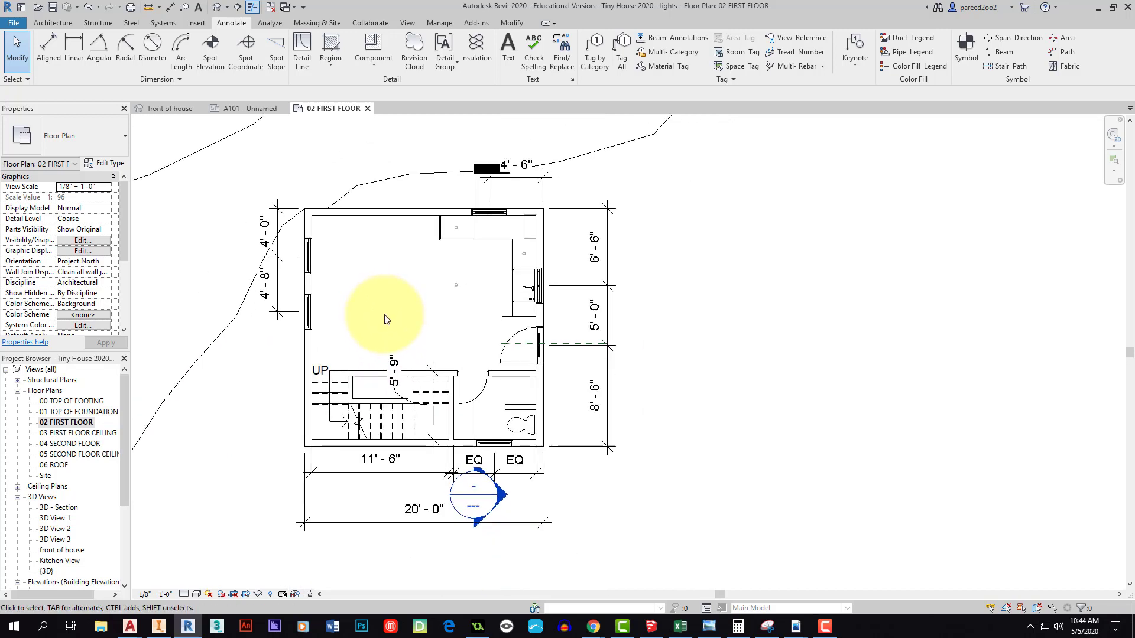
{"action": "left_click", "coordinate": [473, 519]}
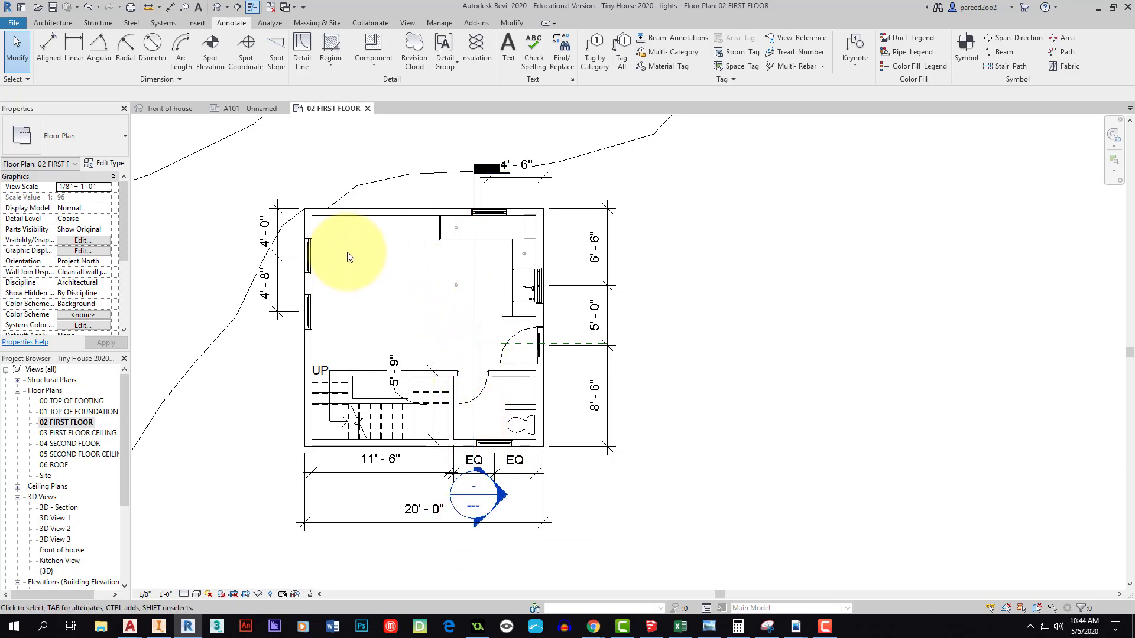
{"action": "scroll", "coordinate": [366, 245], "scroll_direction": "up", "scroll_amount": 2}
{"action": "scroll", "coordinate": [355, 247], "scroll_direction": "down", "scroll_amount": 1}
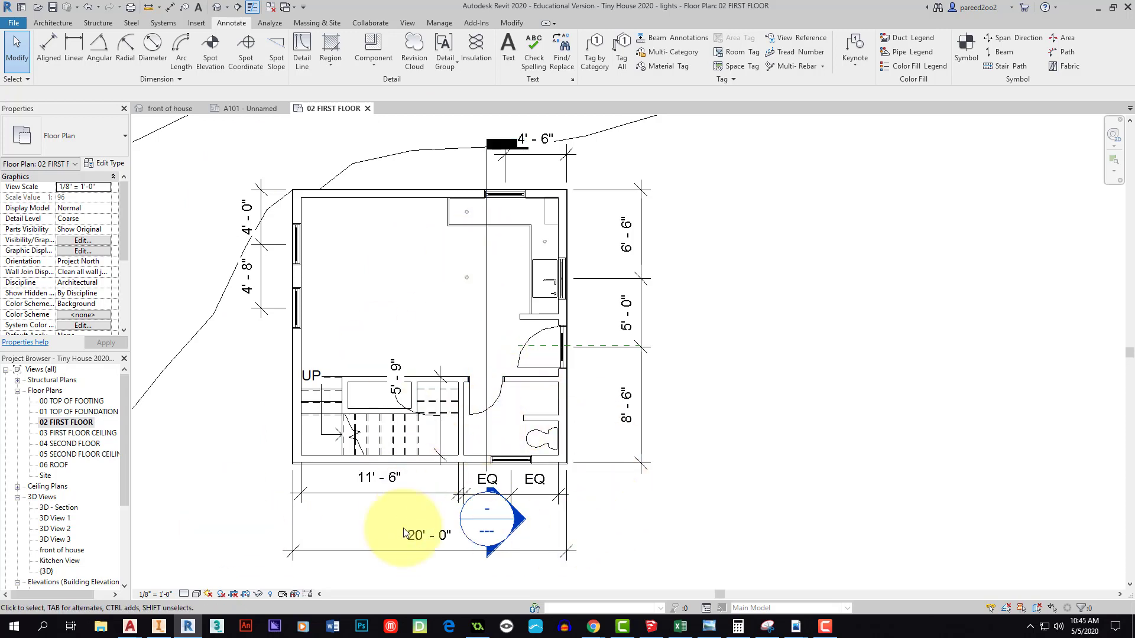
{"action": "left_click", "coordinate": [152, 594]}
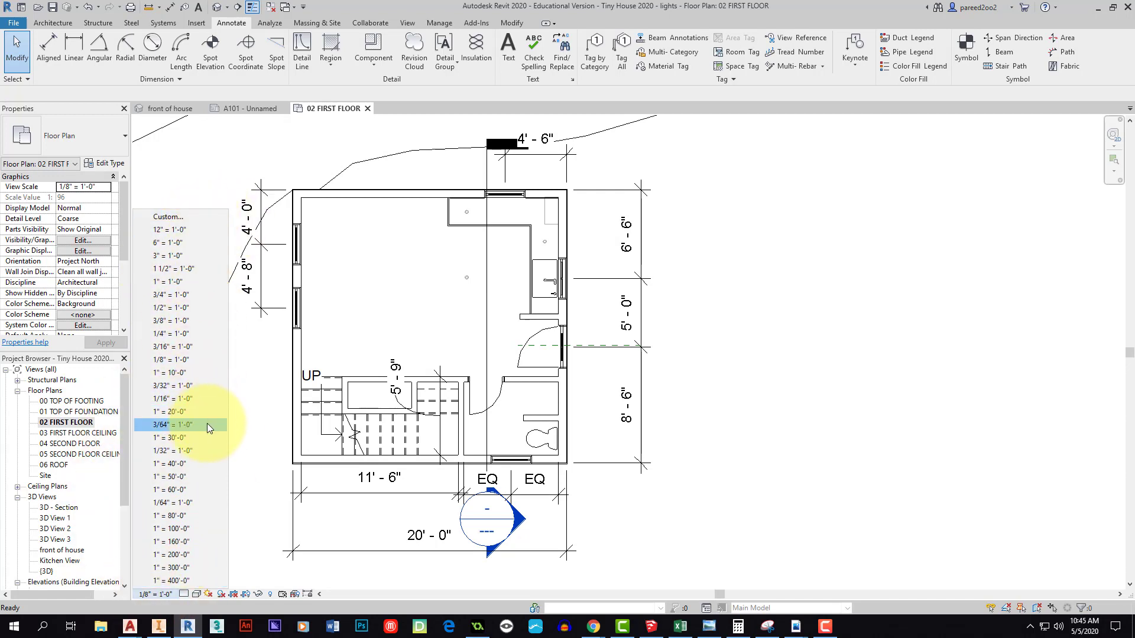
{"action": "left_click", "coordinate": [173, 335]}
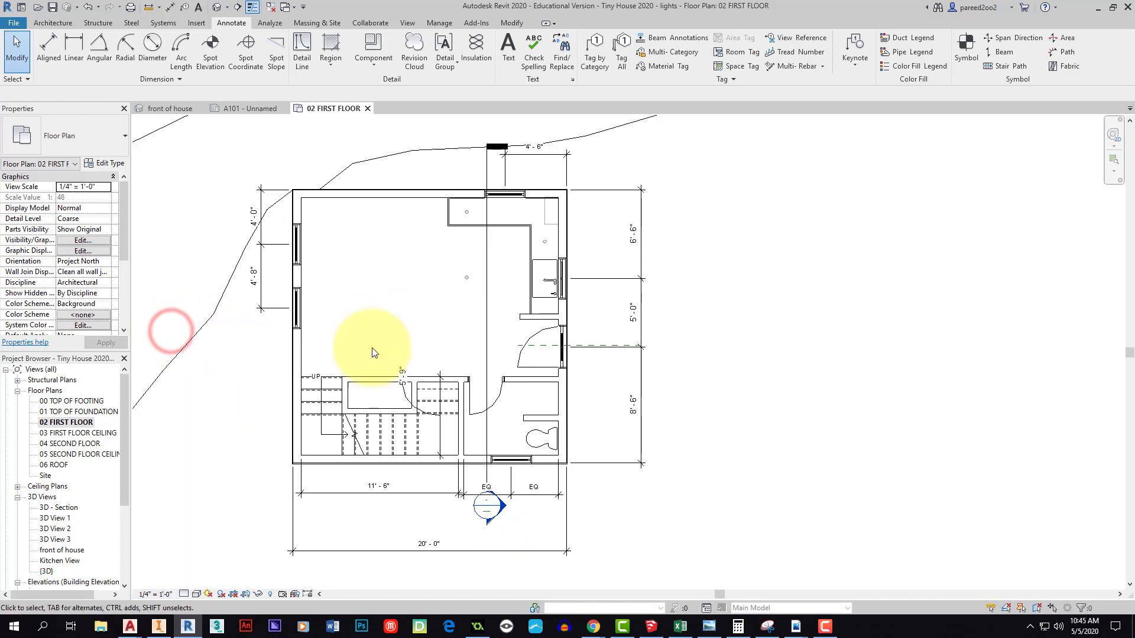
Move the 5'-9" dimension text in the stair area closer to its dimension line
{"action": "scroll", "coordinate": [412, 395], "scroll_direction": "up", "scroll_amount": 3}
{"action": "left_click", "coordinate": [393, 385]}
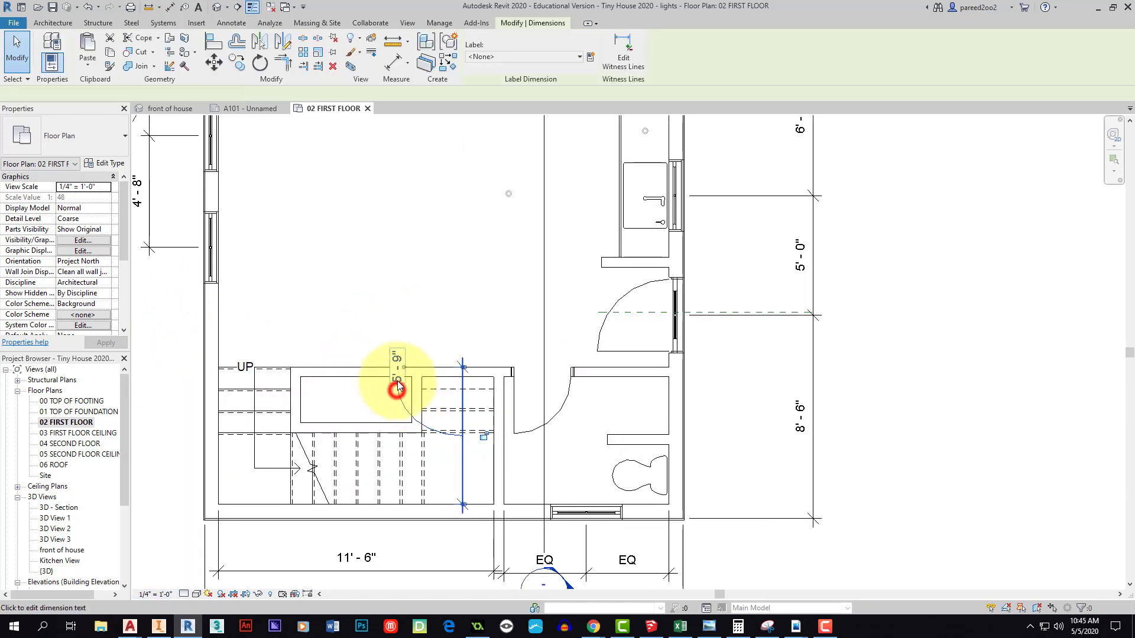
{"action": "left_click_drag", "start_coordinate": [401, 383], "coordinate": [438, 411]}
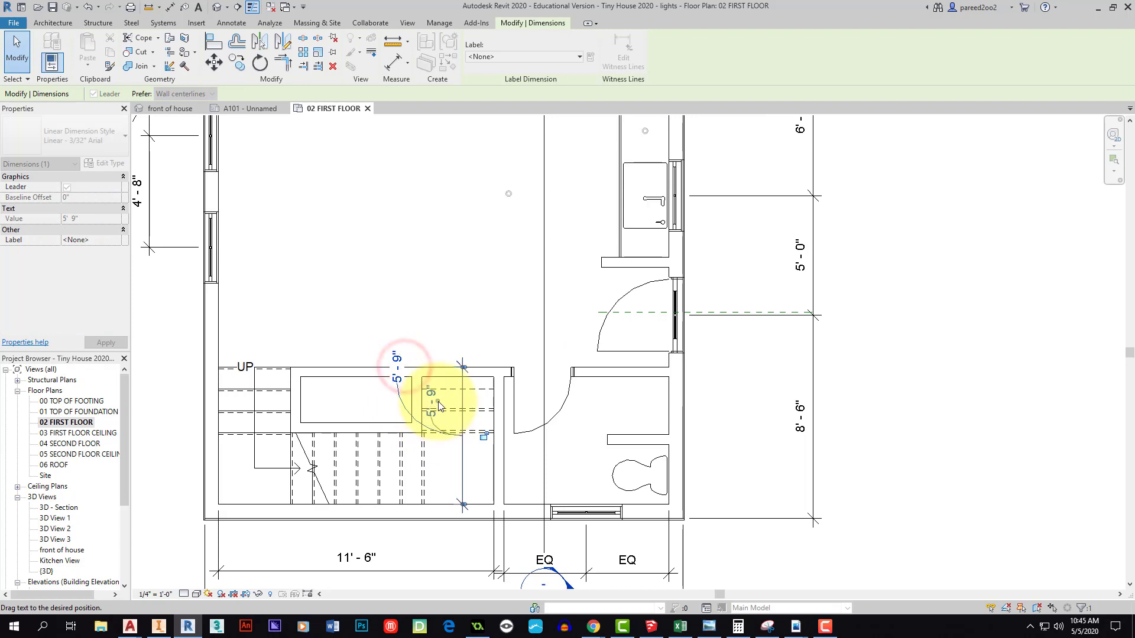
{"action": "left_click", "coordinate": [436, 293]}
Draw a three-sided outline of thin detail lines projecting about 1'-5" into the main room from the wall beside the stairs
{"action": "middle_click_drag", "start_coordinate": [473, 348], "coordinate": [520, 410]}
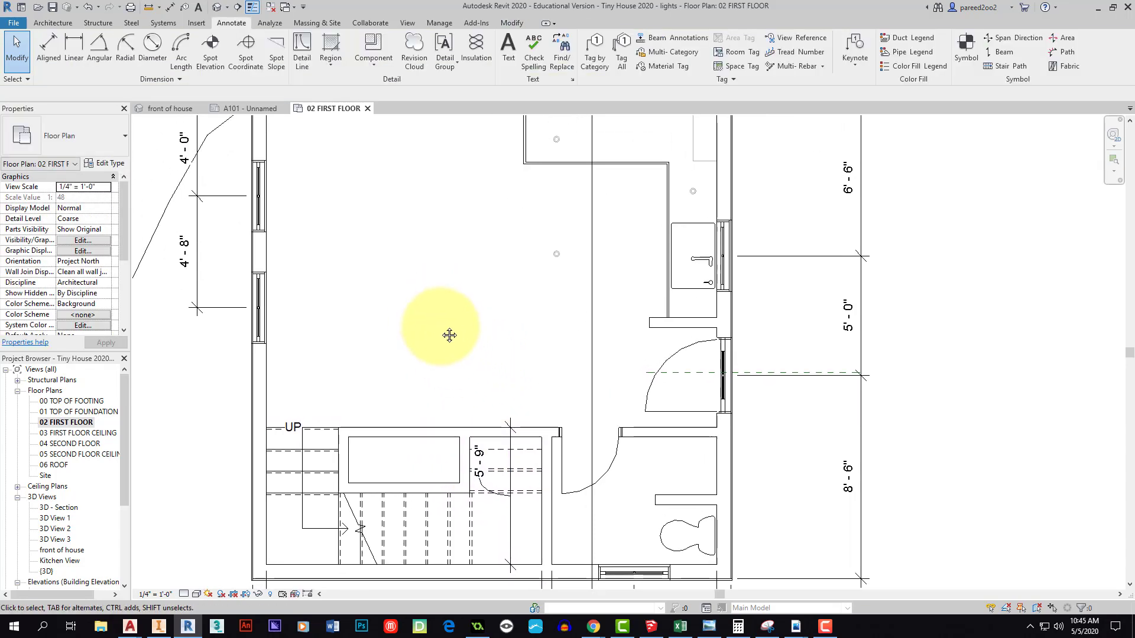
{"action": "middle_click_drag", "start_coordinate": [448, 334], "coordinate": [439, 313]}
{"action": "scroll", "coordinate": [439, 313], "scroll_direction": "down", "scroll_amount": 1}
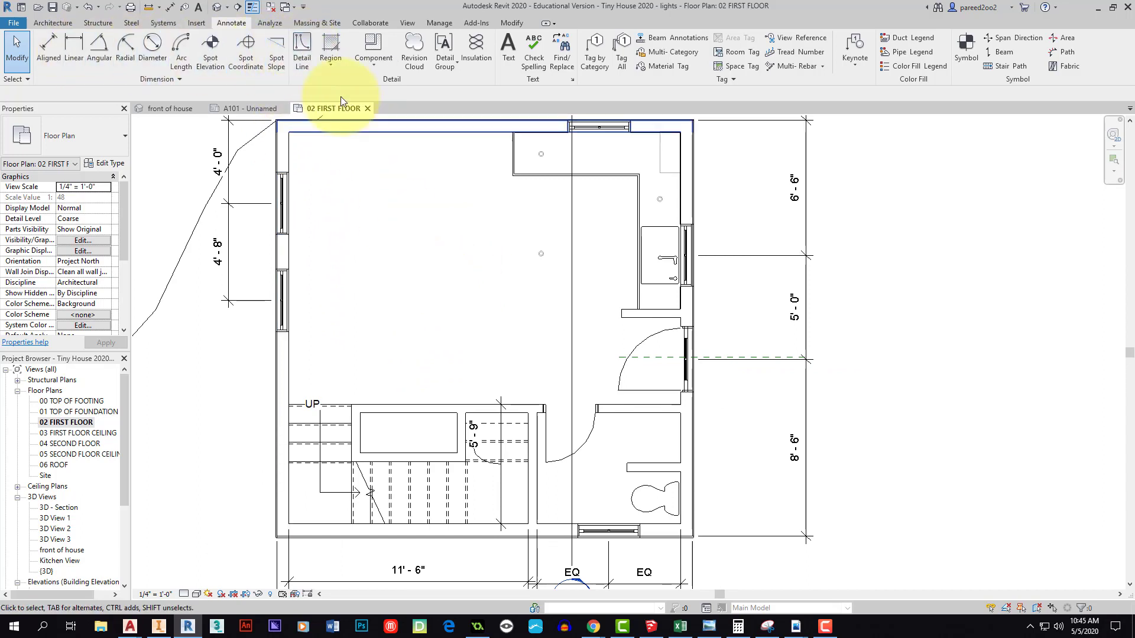
{"action": "left_click", "coordinate": [301, 43]}
{"action": "left_click", "coordinate": [351, 404]}
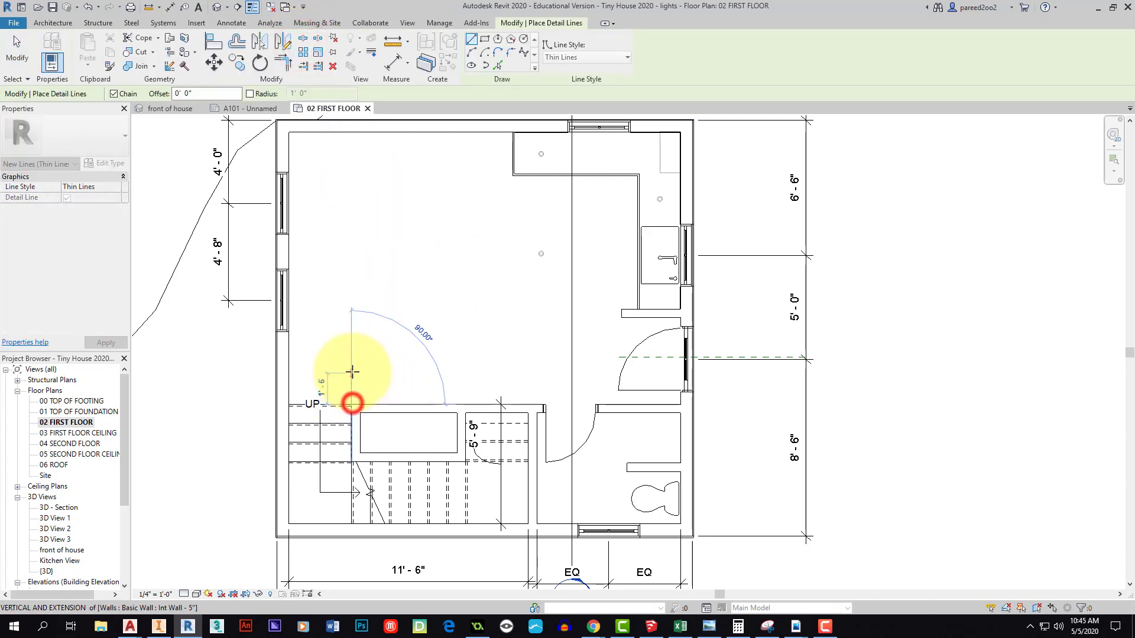
{"action": "left_click", "coordinate": [352, 374]}
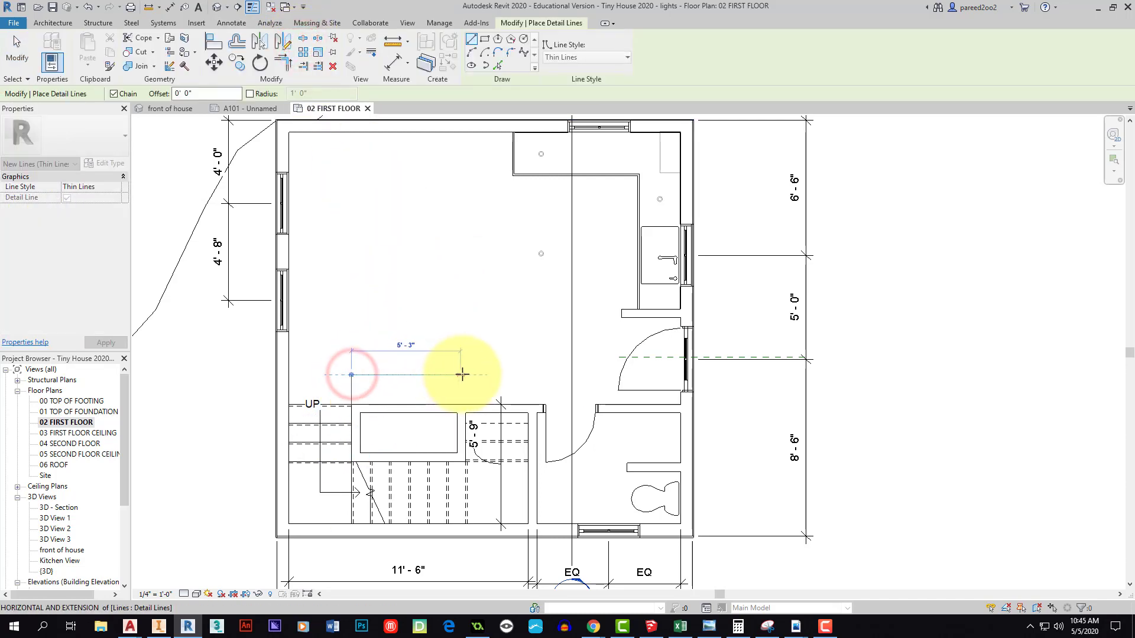
{"action": "left_click", "coordinate": [465, 374]}
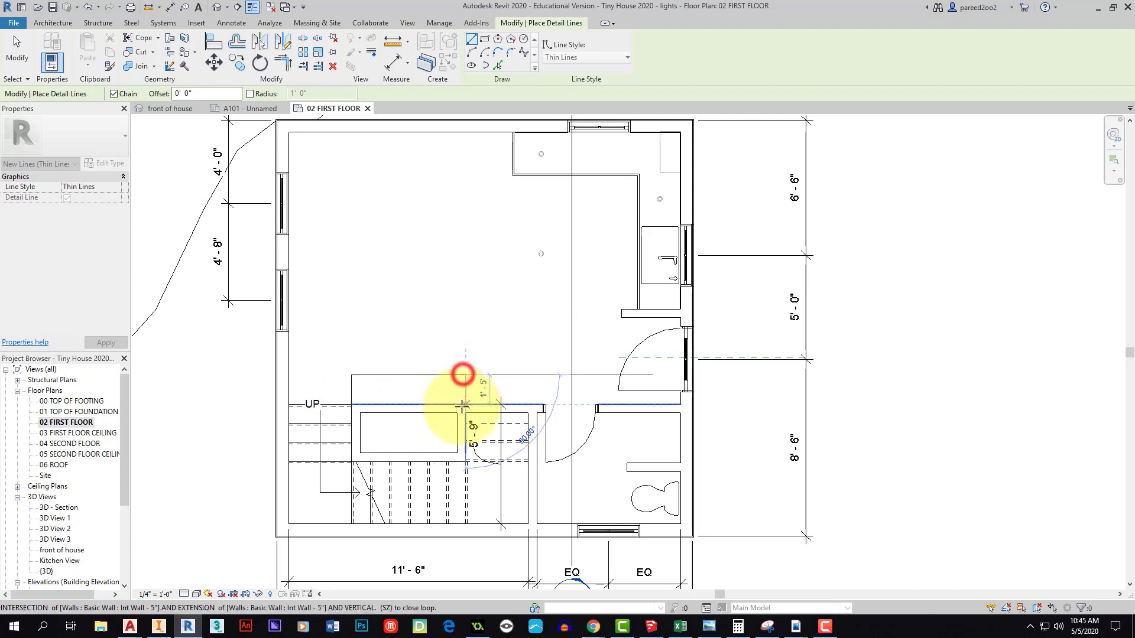
{"action": "left_click", "coordinate": [465, 404]}
{"action": "key", "text": "Escape"}
Outline a rectangular stove about 1'-7" deep with detail lines on the kitchen counter, just left of the window
{"action": "middle_click_drag", "start_coordinate": [376, 385], "coordinate": [387, 434]}
{"action": "middle_click_drag", "start_coordinate": [483, 365], "coordinate": [428, 405]}
{"action": "scroll", "coordinate": [459, 241], "scroll_direction": "up", "scroll_amount": 2}
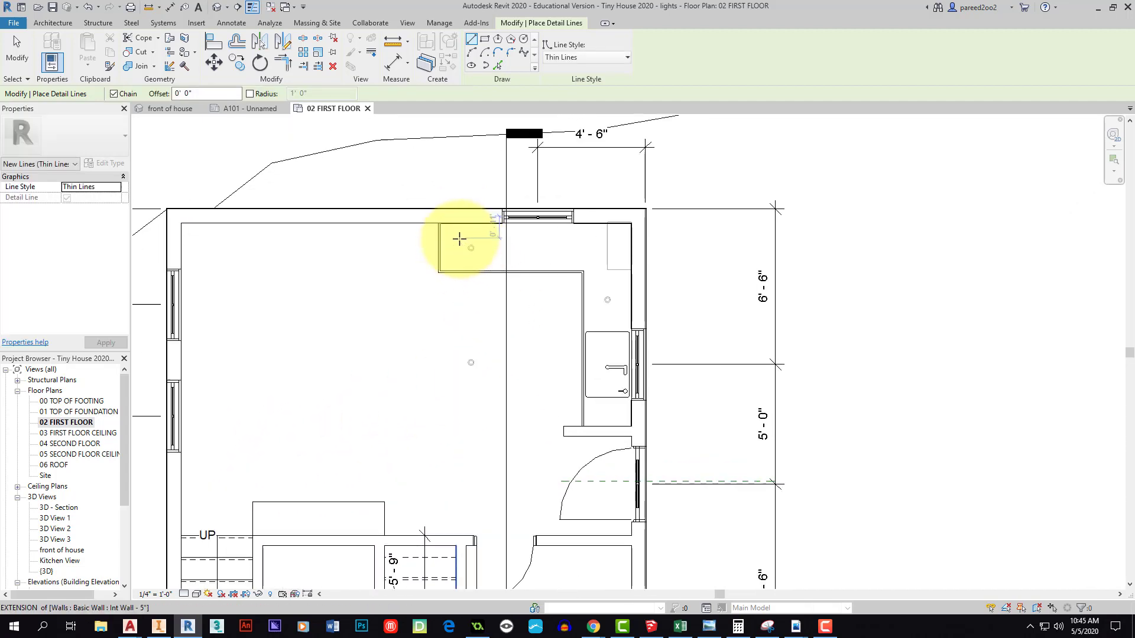
{"action": "left_click", "coordinate": [447, 226]}
{"action": "left_click", "coordinate": [446, 273]}
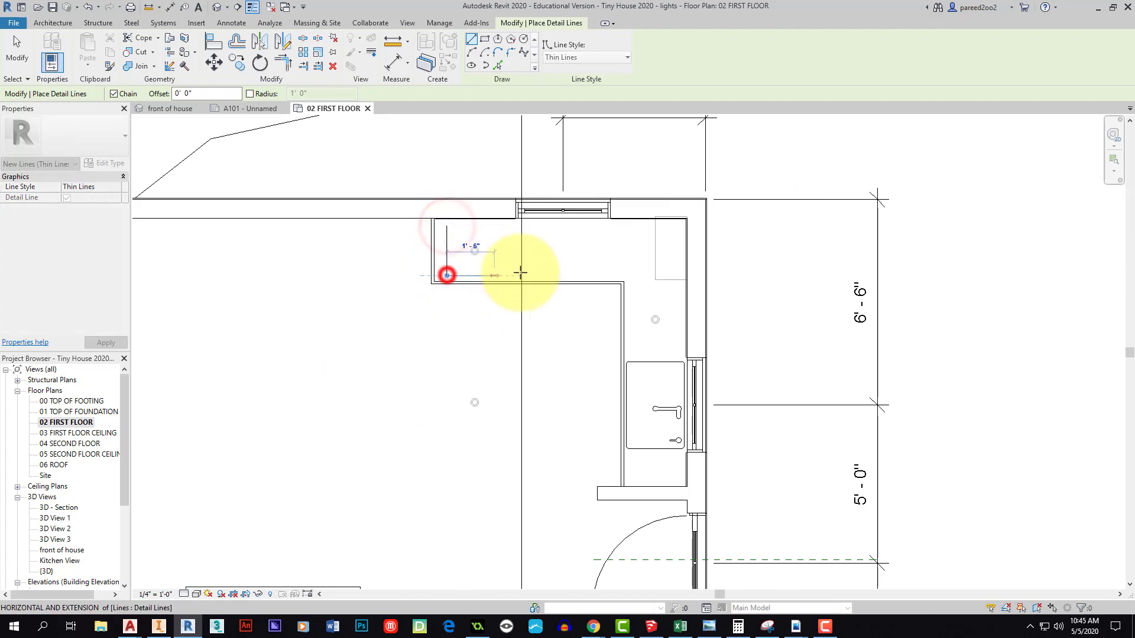
{"action": "left_click", "coordinate": [515, 275]}
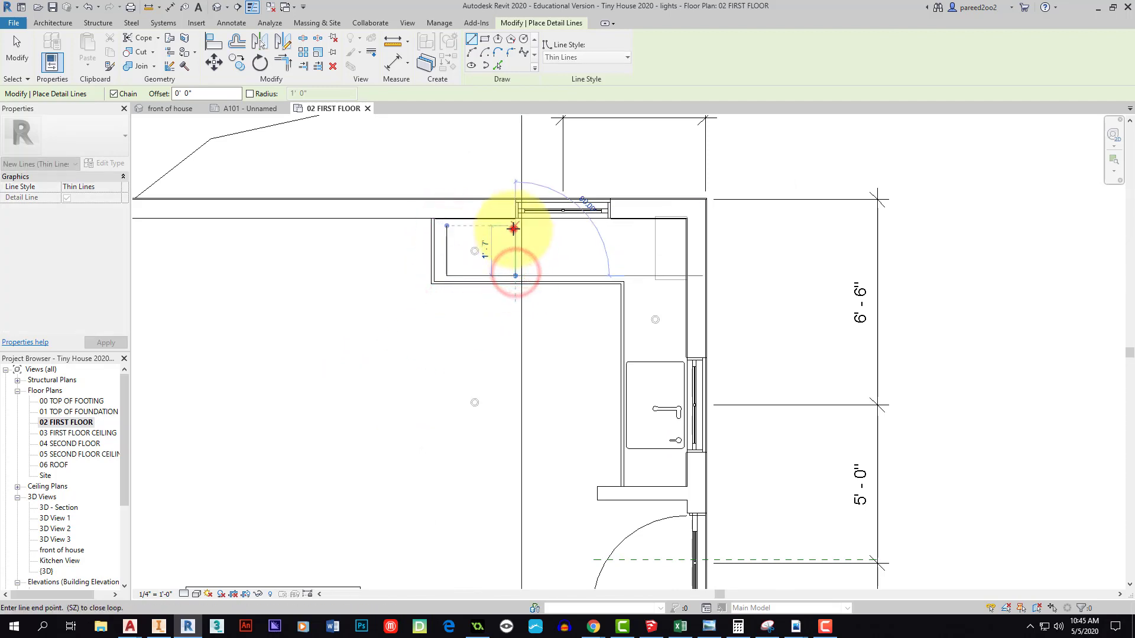
{"action": "left_click", "coordinate": [515, 225]}
{"action": "left_click", "coordinate": [447, 226]}
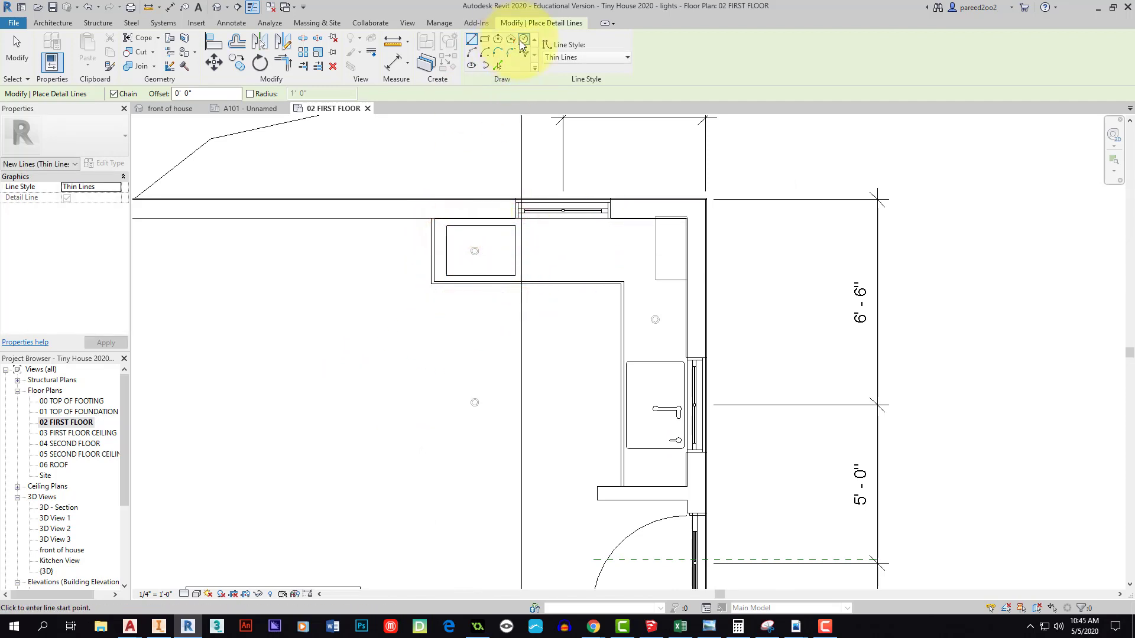
Draw three detail-line circles inside the stove outline as burners, two on its left side and a smaller one at upper right
{"action": "left_click", "coordinate": [523, 39]}
{"action": "scroll", "coordinate": [456, 234], "scroll_direction": "up", "scroll_amount": 2}
{"action": "left_click", "coordinate": [463, 241]}
{"action": "left_click", "coordinate": [464, 232]}
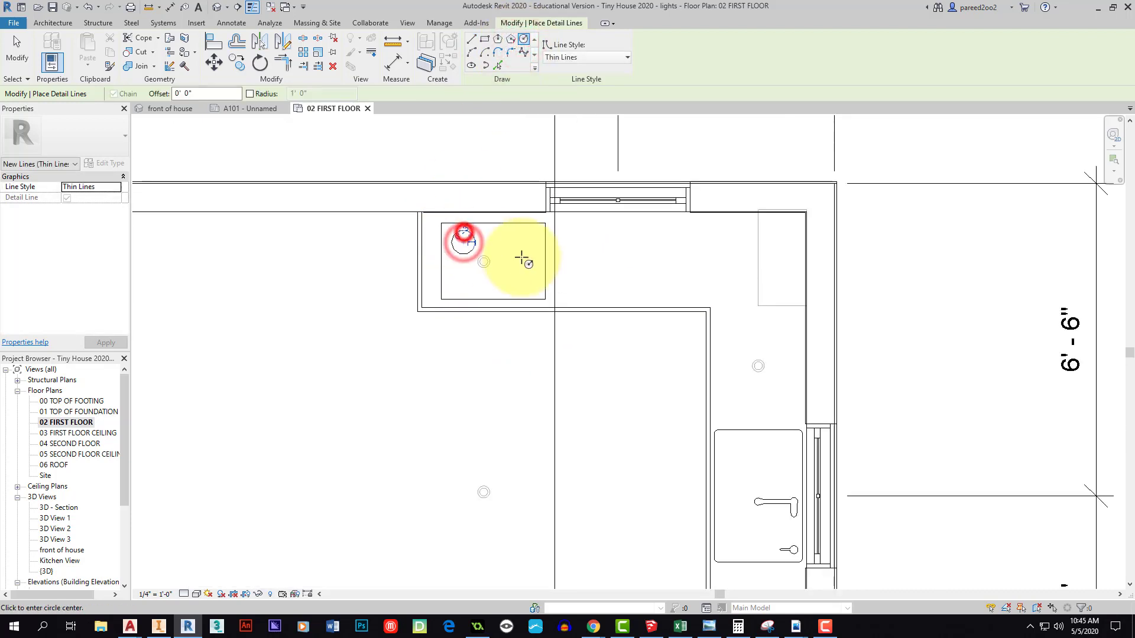
{"action": "left_click", "coordinate": [512, 245]}
{"action": "left_click", "coordinate": [513, 236]}
{"action": "left_click", "coordinate": [465, 279]}
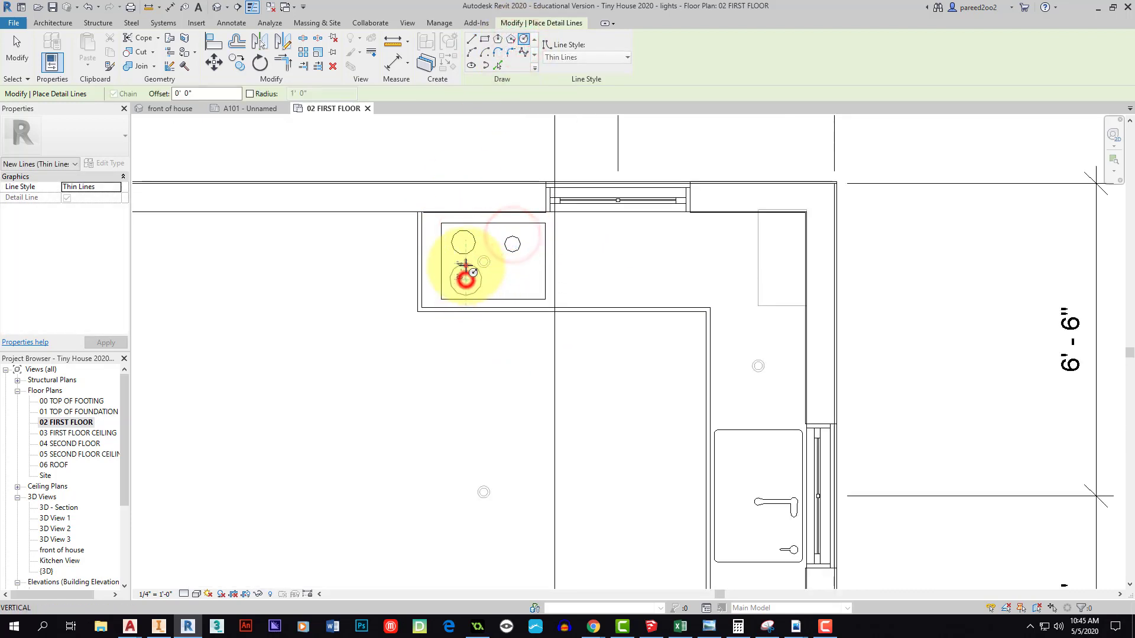
{"action": "left_click", "coordinate": [473, 272]}
{"action": "scroll", "coordinate": [390, 278], "scroll_direction": "down", "scroll_amount": 4}
{"action": "key", "text": "Escape"}
{"action": "key", "text": "Escape"}
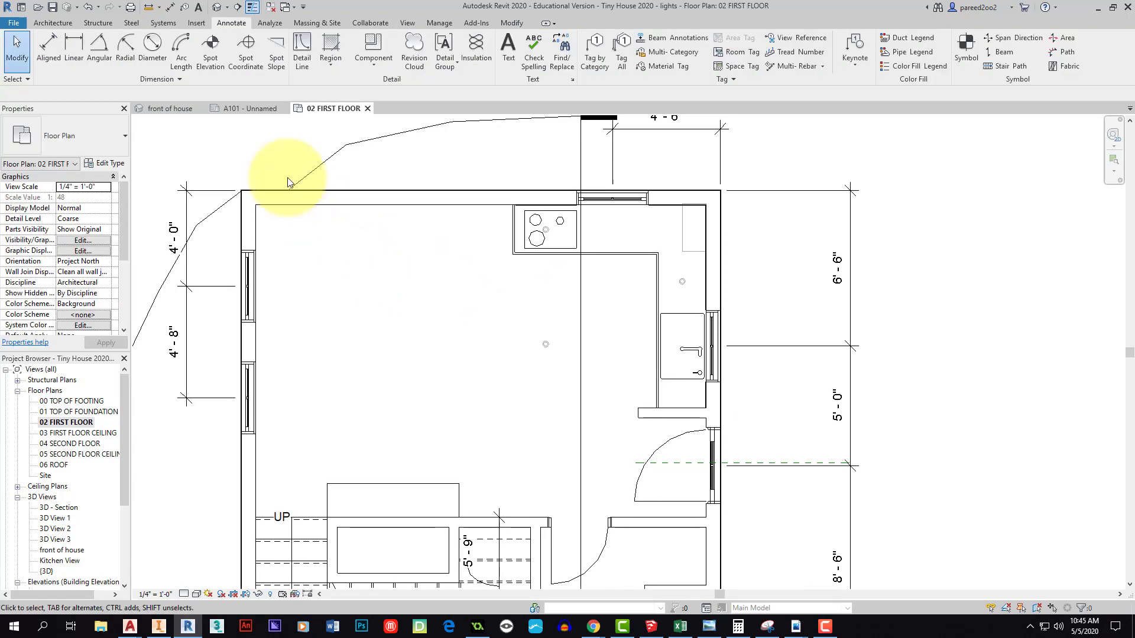
Place a 1/8" arial text note reading KITCHEN in the open area of the main room
{"action": "left_click", "coordinate": [499, 58]}
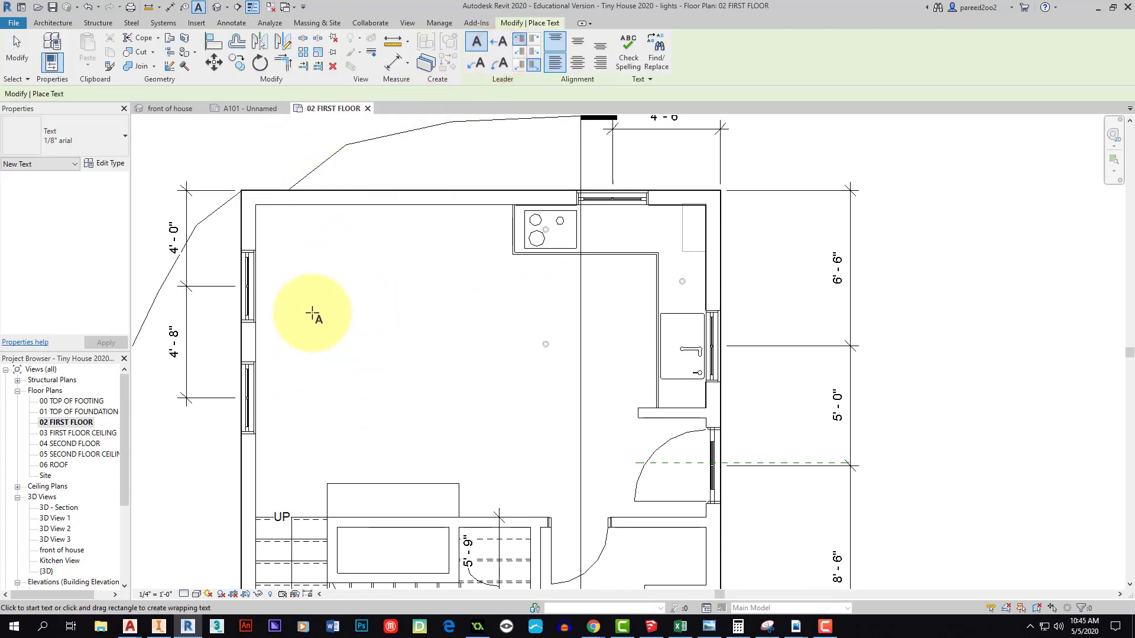
{"action": "left_click_drag", "start_coordinate": [312, 314], "coordinate": [555, 348]}
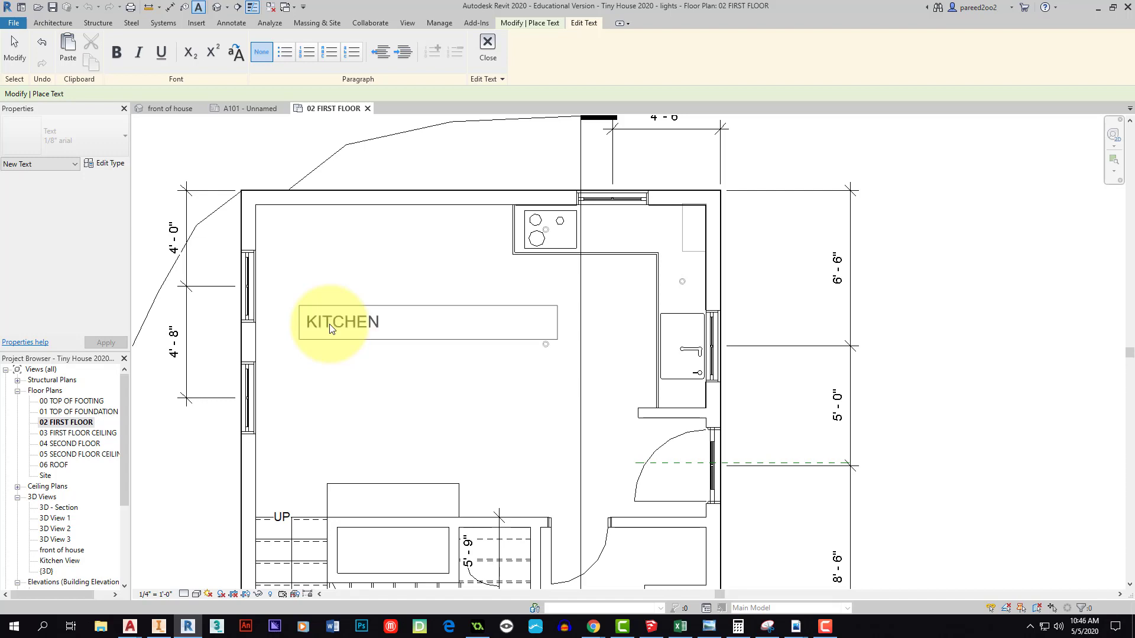
{"action": "left_click", "coordinate": [375, 380]}
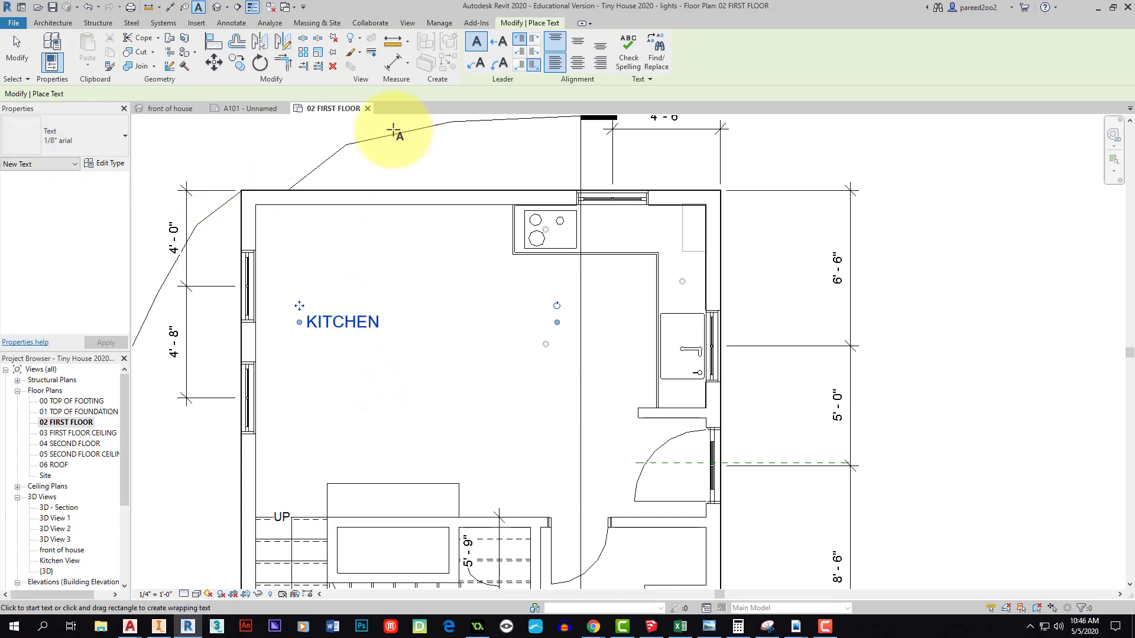
{"action": "left_click", "coordinate": [16, 50]}
{"action": "left_click", "coordinate": [367, 325]}
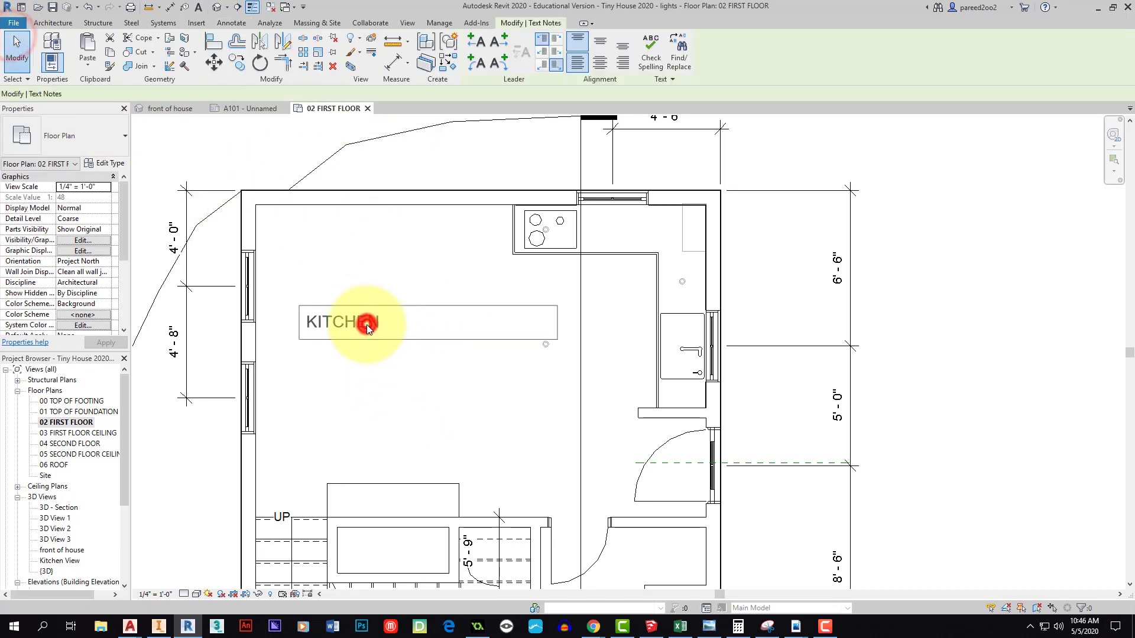
{"action": "left_click", "coordinate": [381, 322]}
{"action": "double_click", "coordinate": [375, 324]}
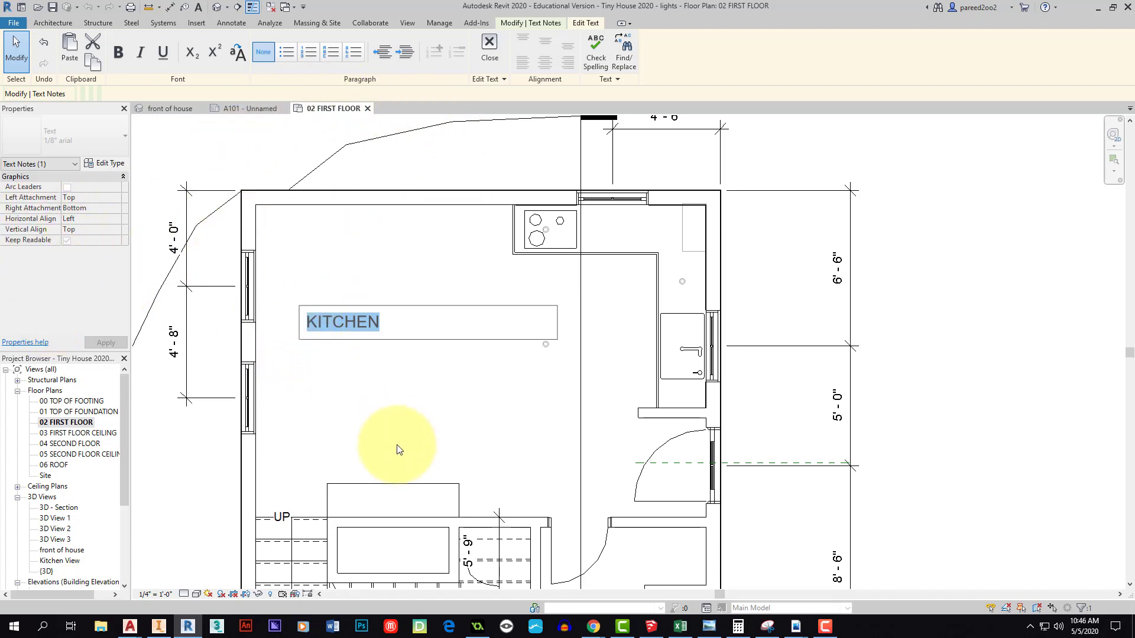
{"action": "left_click", "coordinate": [322, 366]}
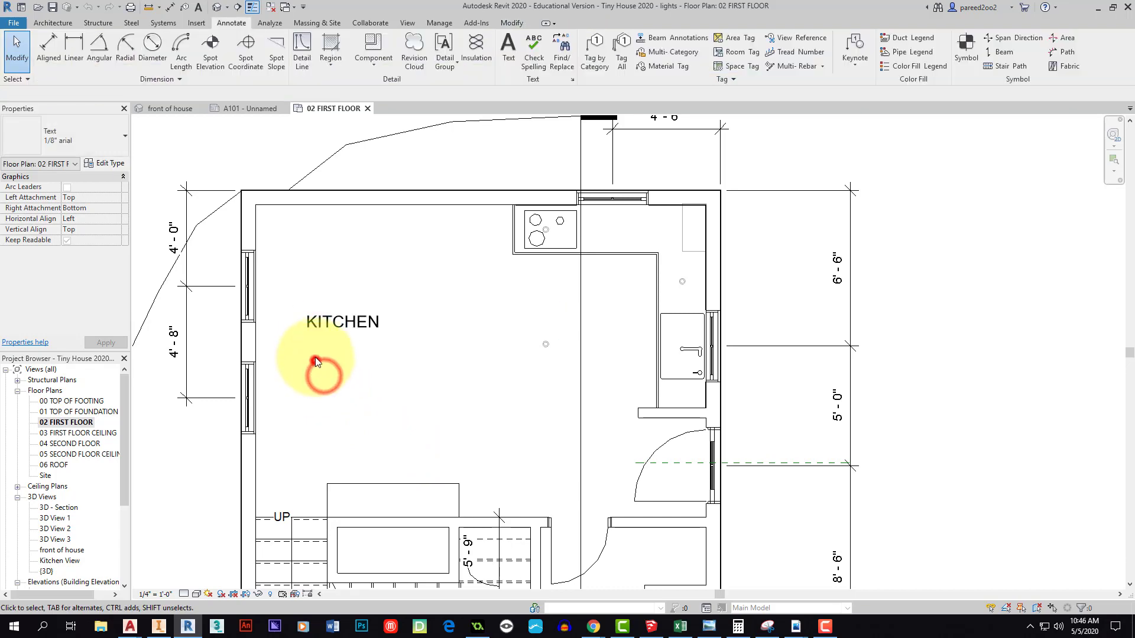
Duplicate the KITCHEN note's text type under the name 1/16" arial
{"action": "left_click", "coordinate": [314, 306]}
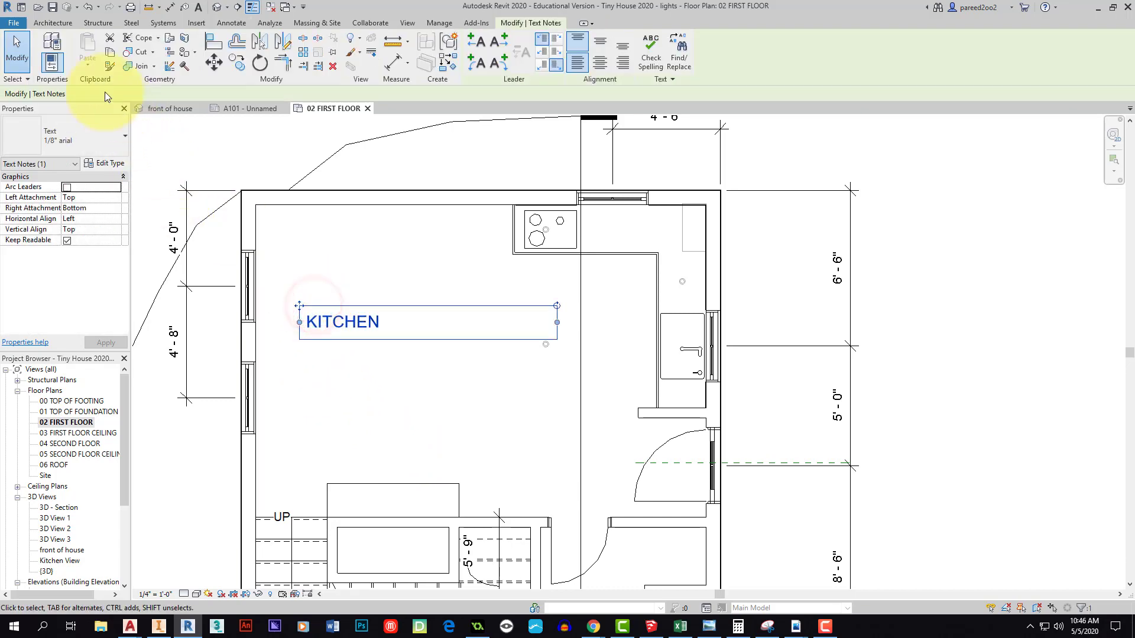
{"action": "left_click", "coordinate": [51, 45]}
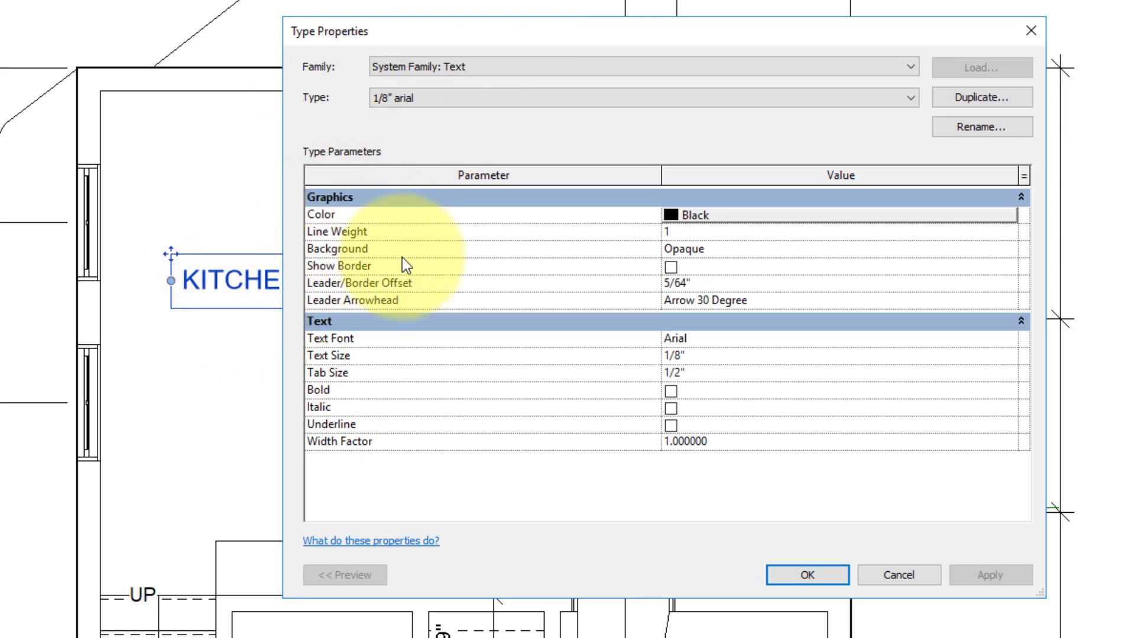
{"action": "left_click", "coordinate": [959, 99]}
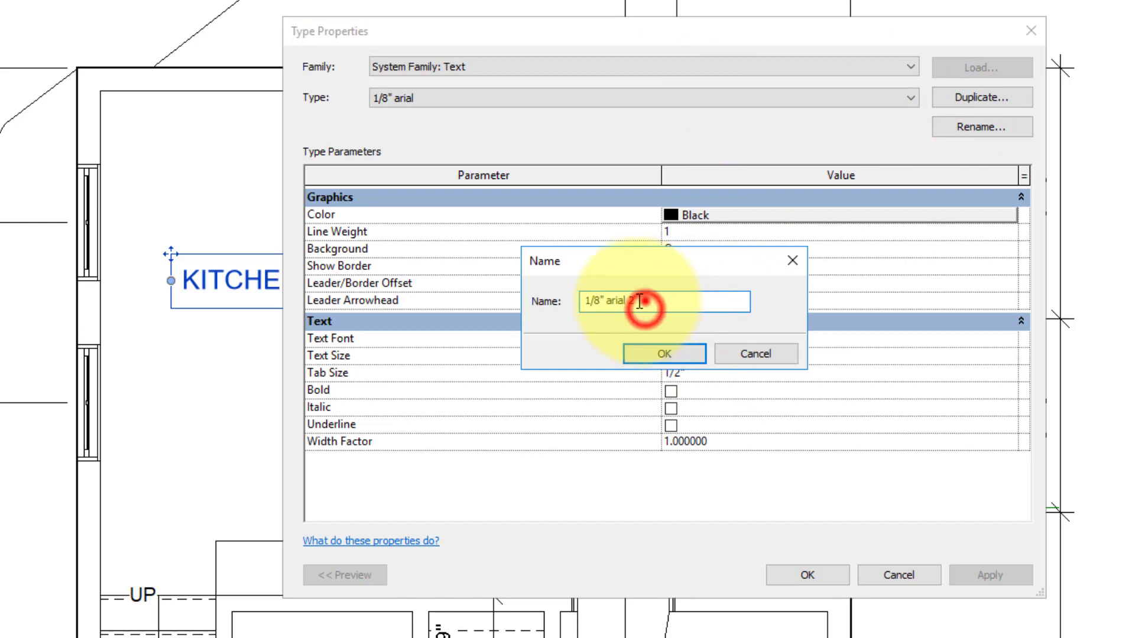
{"action": "left_click_drag", "start_coordinate": [639, 302], "coordinate": [540, 312]}
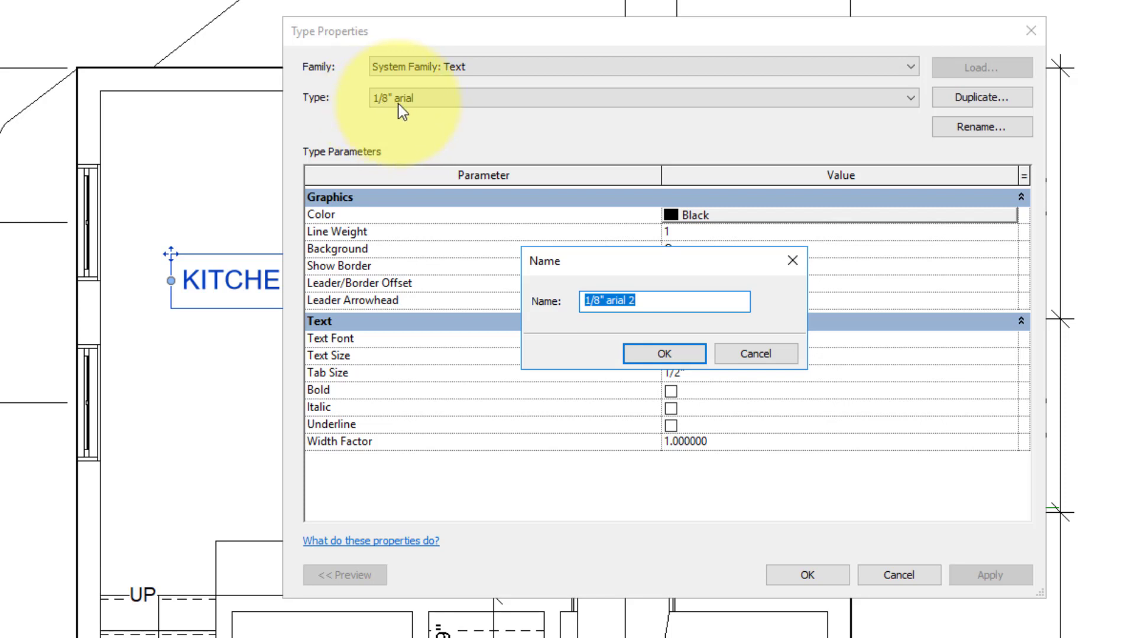
{"action": "left_click", "coordinate": [644, 302]}
{"action": "left_click_drag", "start_coordinate": [718, 301], "coordinate": [554, 307]}
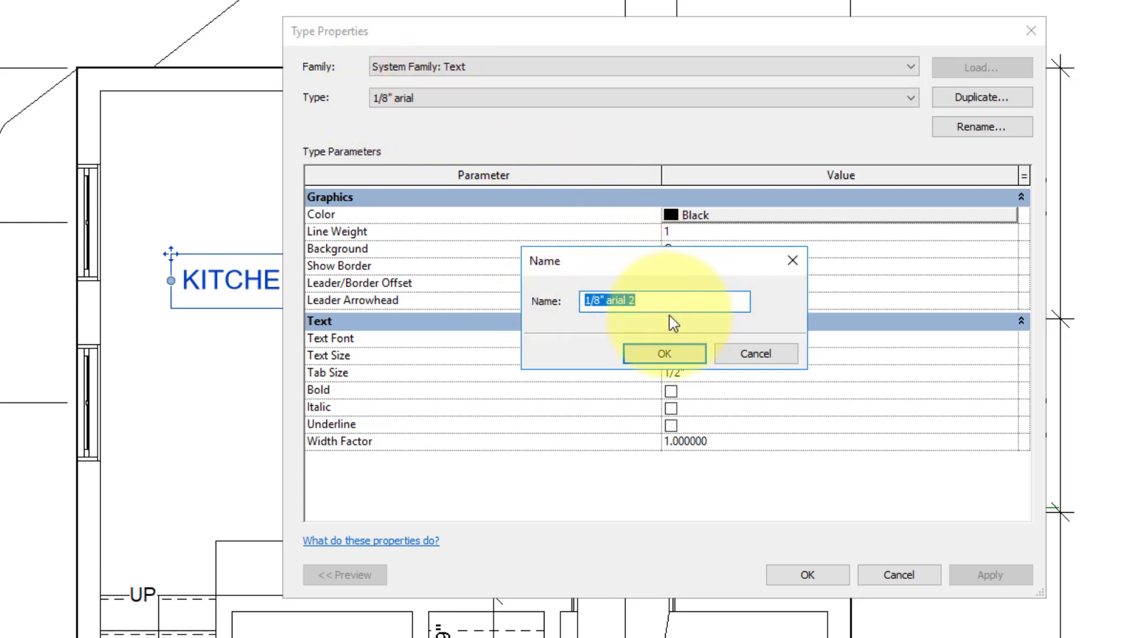
{"action": "left_click_drag", "start_coordinate": [640, 301], "coordinate": [593, 301]}
{"action": "type", "text": "1"}
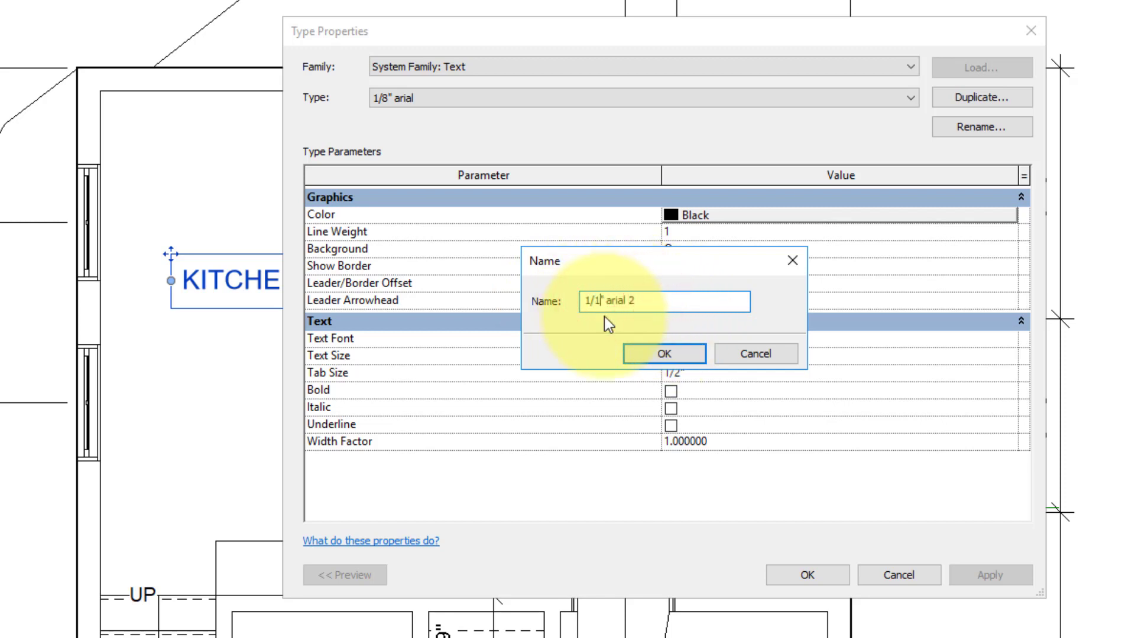
{"action": "type", "text": "6"}
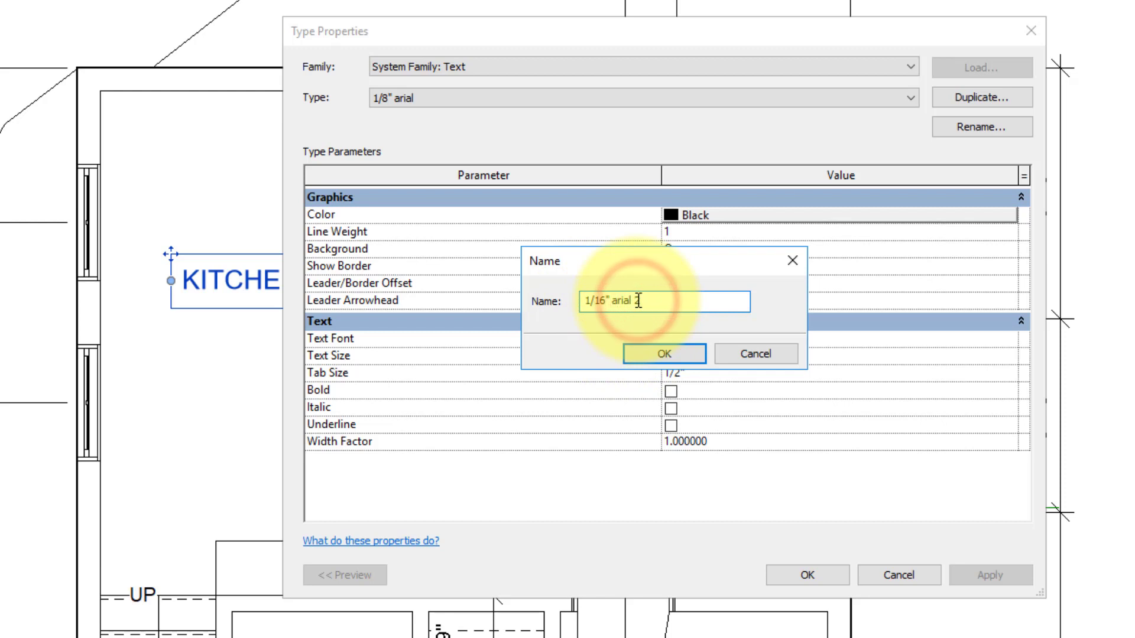
{"action": "key", "text": "BackSpace"}
{"action": "left_click", "coordinate": [653, 353]}
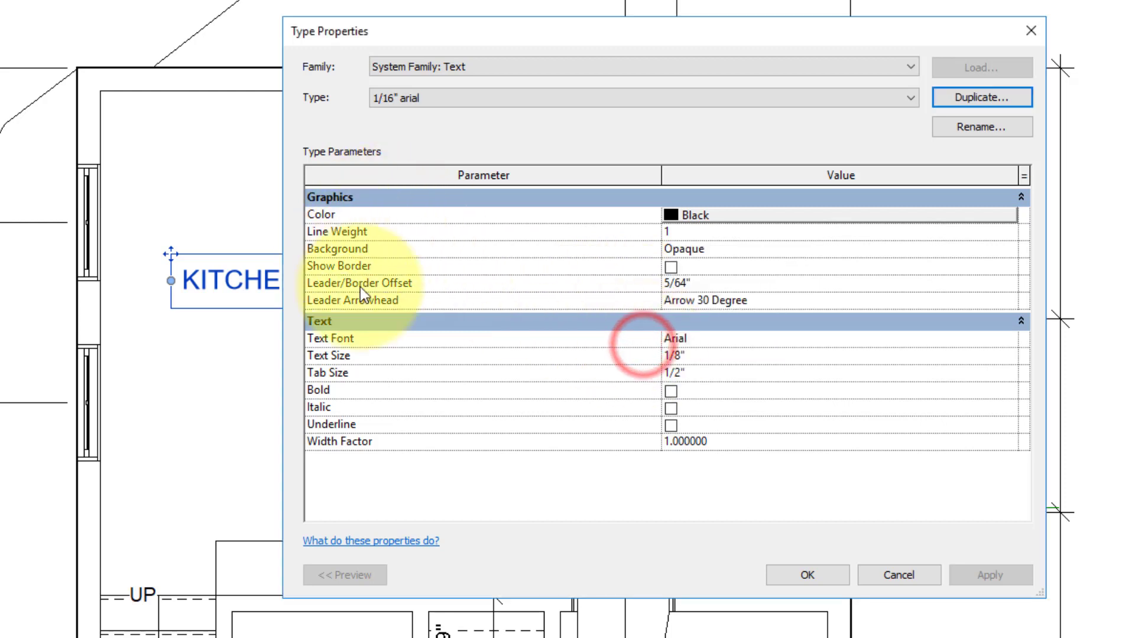
Set the text size of the 1/16" arial text type to 1/16" and apply it to the KITCHEN note
{"action": "left_click", "coordinate": [682, 356]}
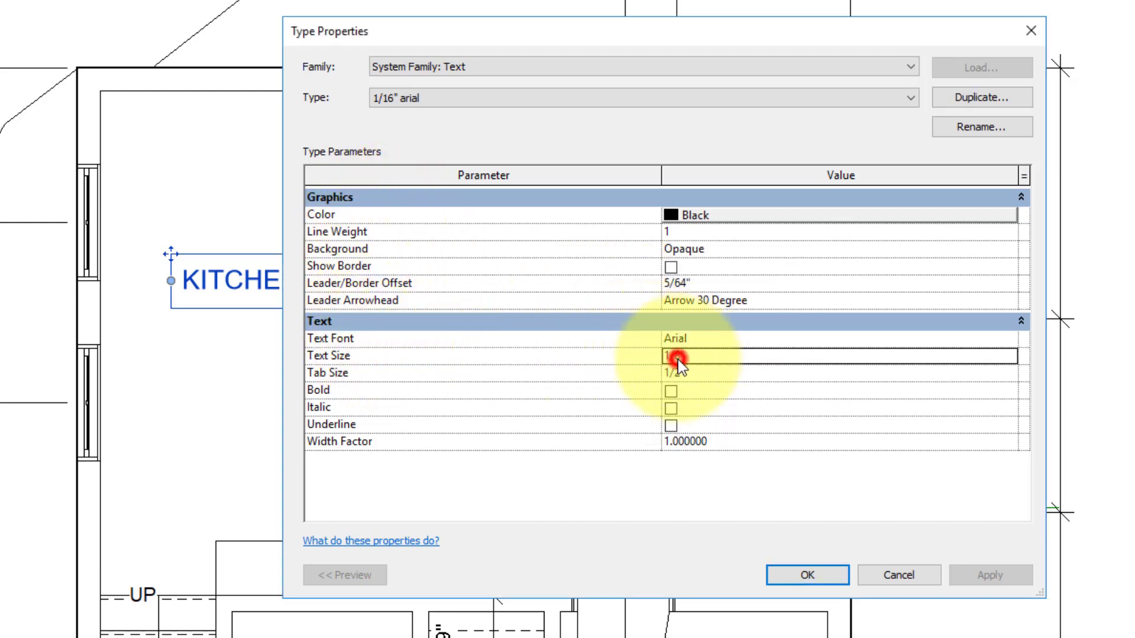
{"action": "double_click", "coordinate": [679, 357]}
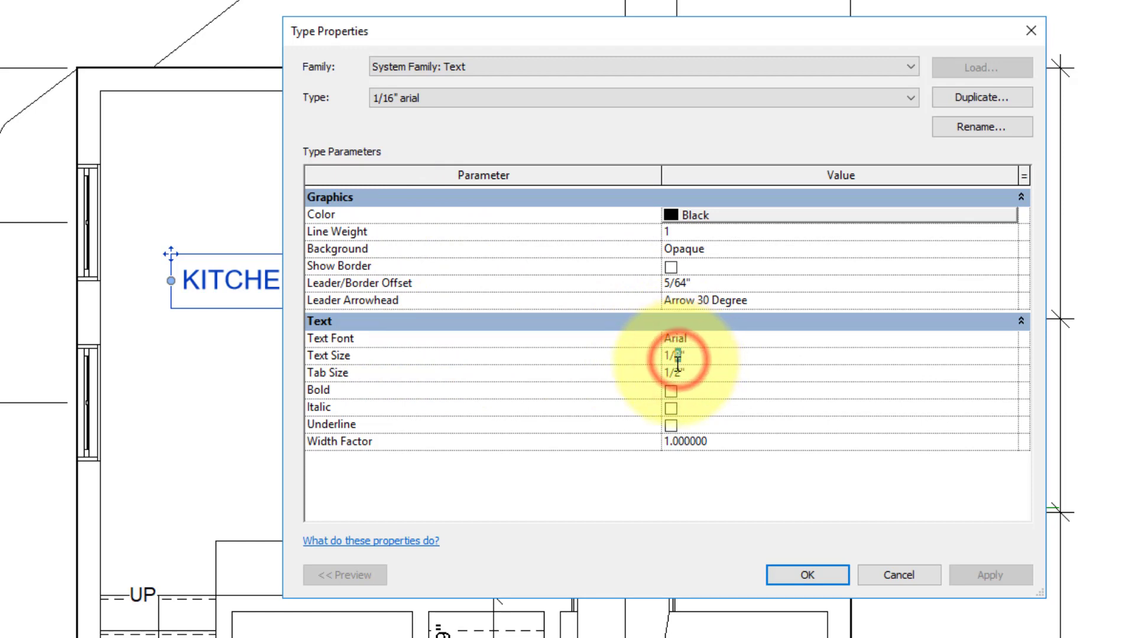
{"action": "type", "text": "16"}
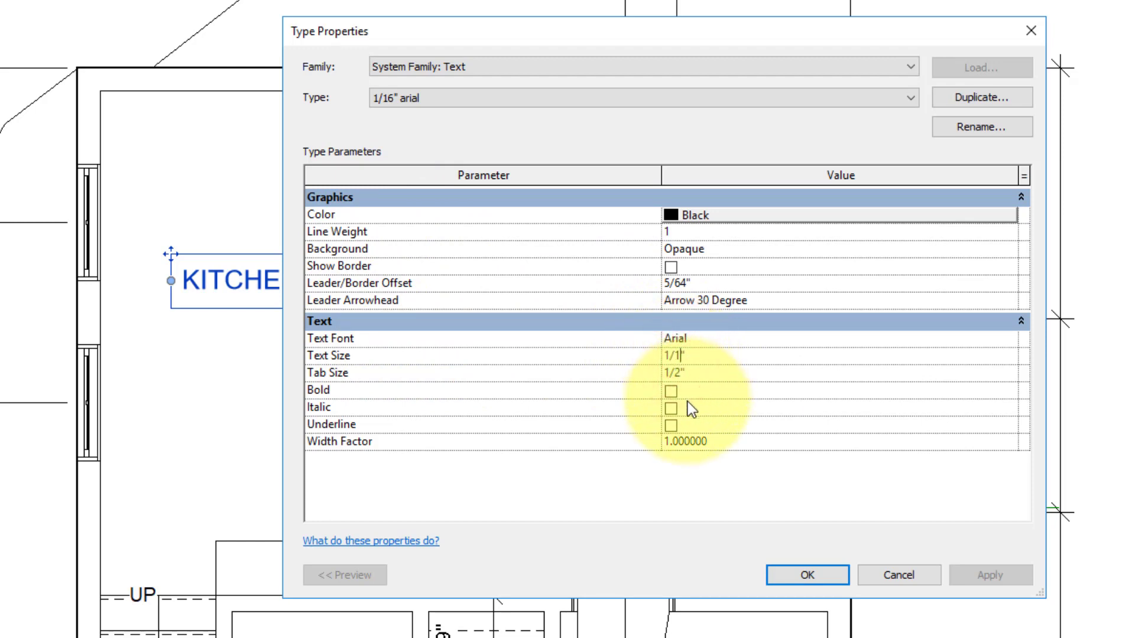
{"action": "left_click", "coordinate": [807, 576]}
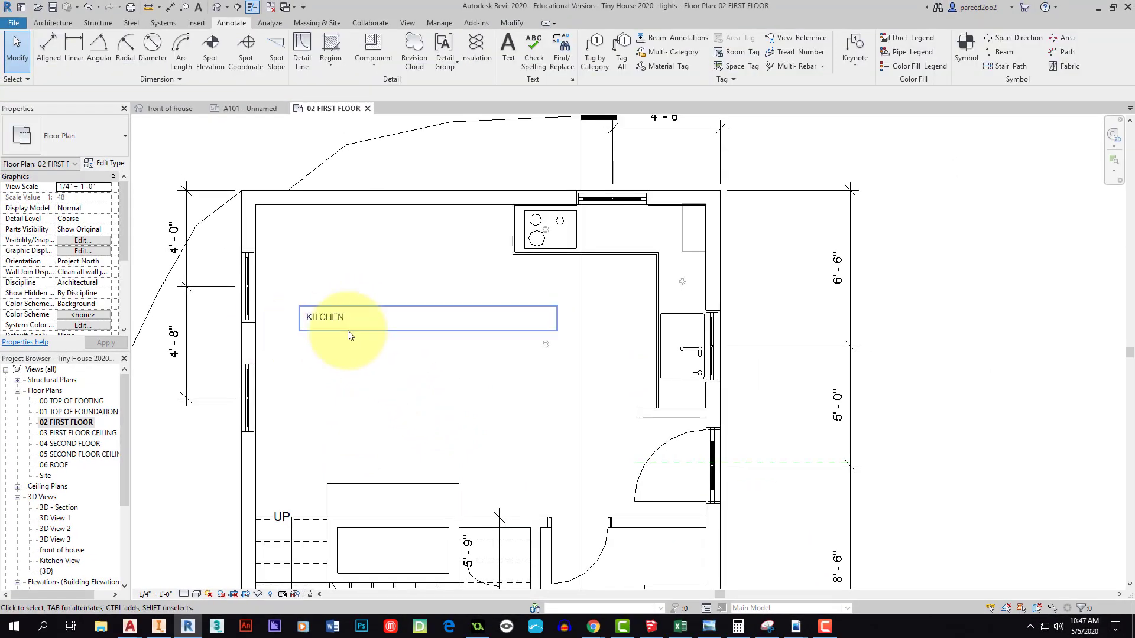
Examine the first floor plan around the resized KITCHEN note, checking the label against the whole layout
{"action": "scroll", "coordinate": [502, 385], "scroll_direction": "down", "scroll_amount": 3}
{"action": "scroll", "coordinate": [484, 313], "scroll_direction": "up", "scroll_amount": 2}
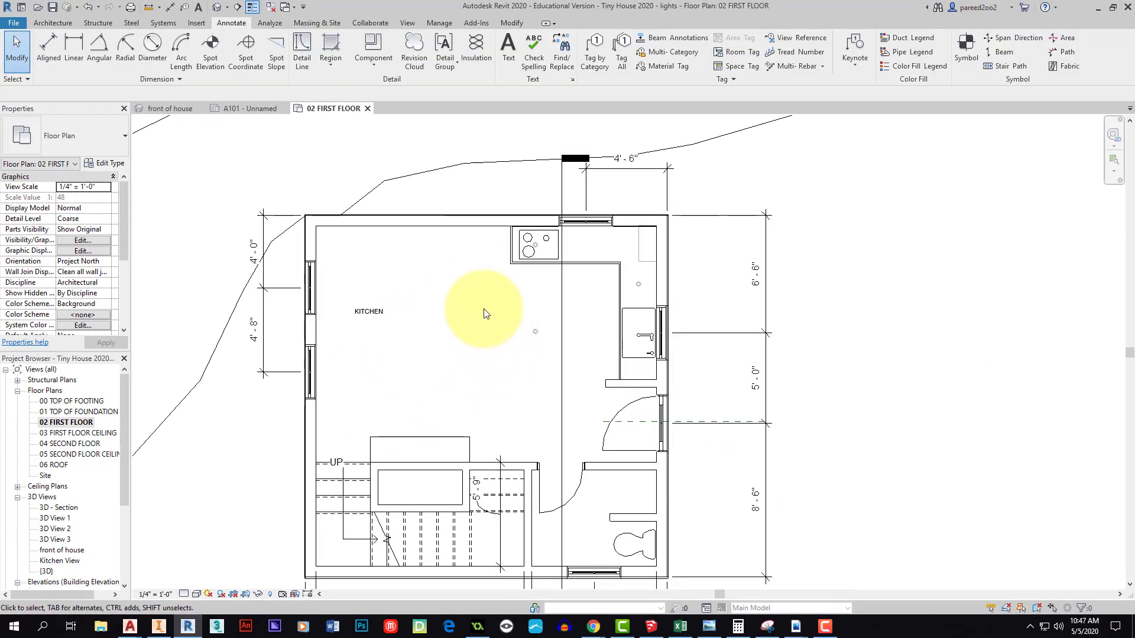
{"action": "scroll", "coordinate": [473, 393], "scroll_direction": "down", "scroll_amount": 1}
{"action": "scroll", "coordinate": [512, 386], "scroll_direction": "up", "scroll_amount": 1}
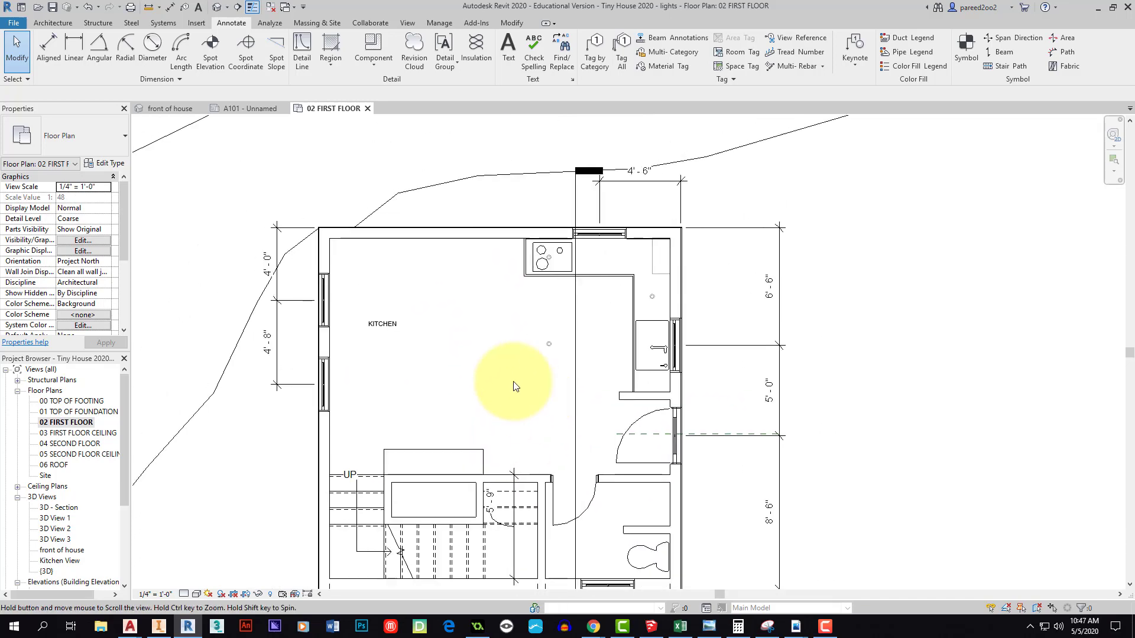
{"action": "scroll", "coordinate": [449, 349], "scroll_direction": "down", "scroll_amount": 1}
{"action": "scroll", "coordinate": [431, 319], "scroll_direction": "up", "scroll_amount": 2}
{"action": "scroll", "coordinate": [471, 396], "scroll_direction": "down", "scroll_amount": 2}
{"action": "scroll", "coordinate": [495, 382], "scroll_direction": "up", "scroll_amount": 2}
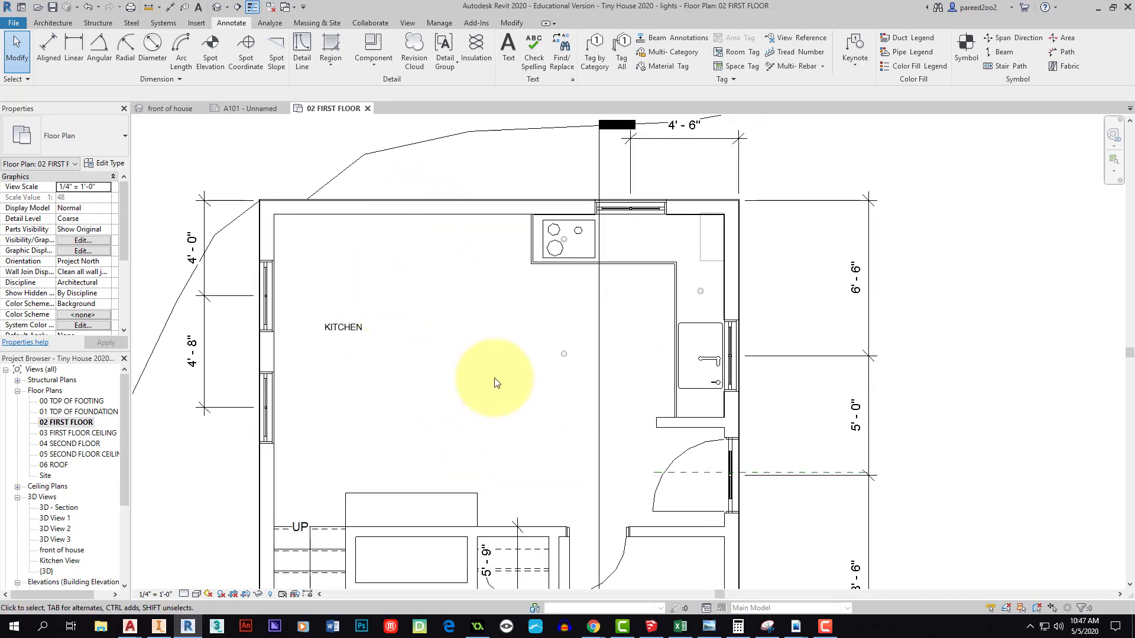
{"action": "scroll", "coordinate": [476, 369], "scroll_direction": "down", "scroll_amount": 1}
{"action": "scroll", "coordinate": [540, 419], "scroll_direction": "up", "scroll_amount": 1}
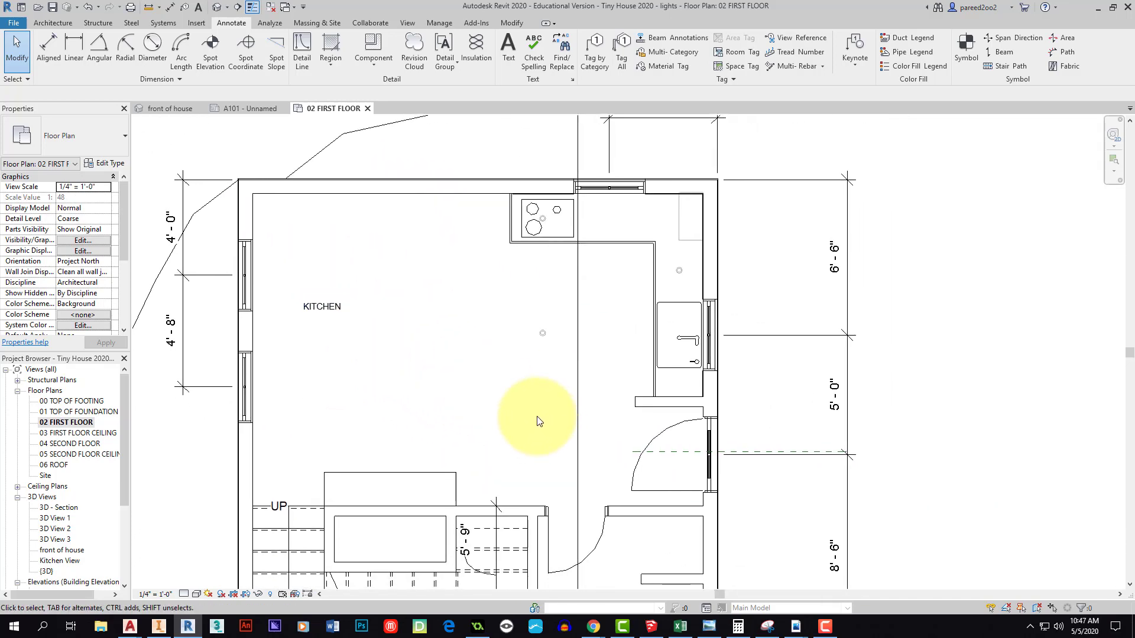
{"action": "scroll", "coordinate": [537, 421], "scroll_direction": "down", "scroll_amount": 3}
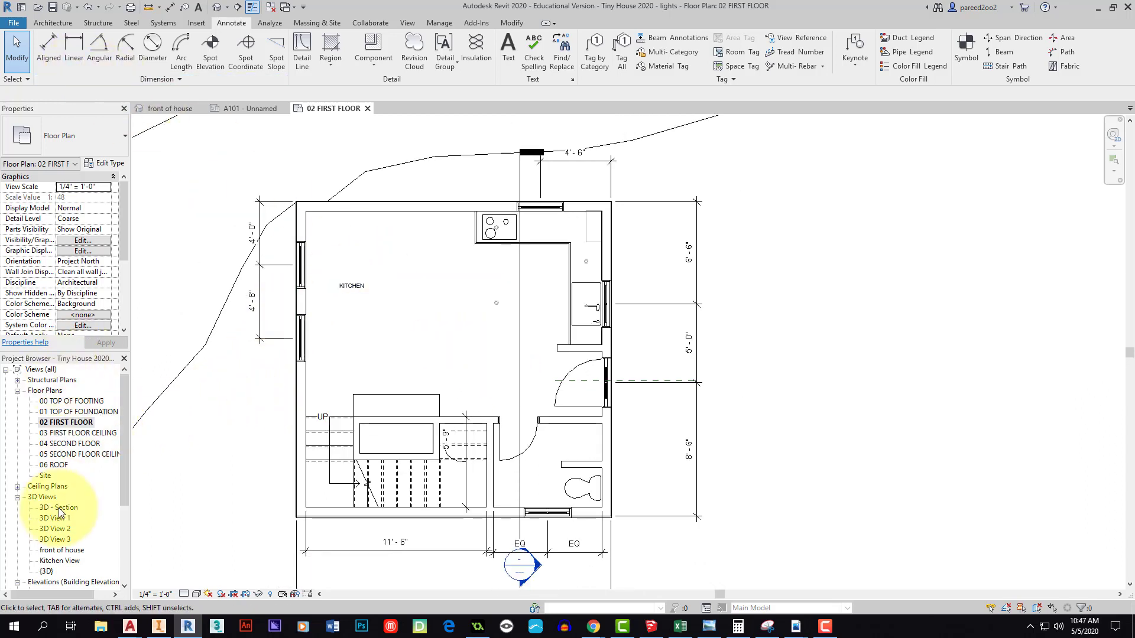
Open the default {3D} view of the tiny house and dismiss the save reminder without saving
{"action": "left_click_drag", "start_coordinate": [129, 467], "coordinate": [118, 516]}
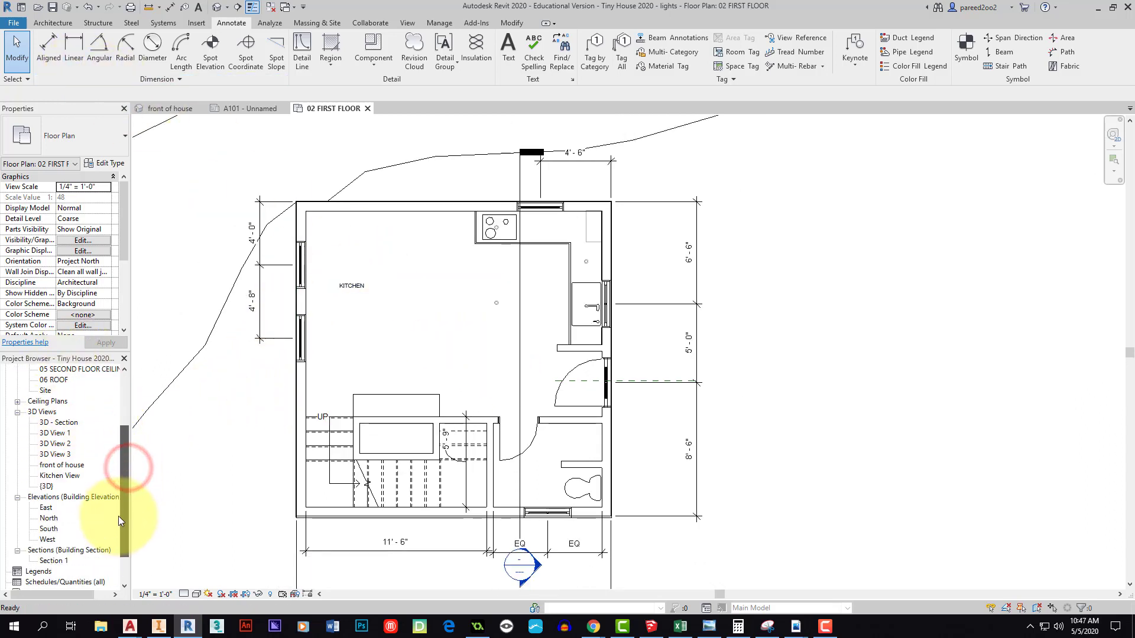
{"action": "left_click_drag", "start_coordinate": [122, 475], "coordinate": [122, 456]}
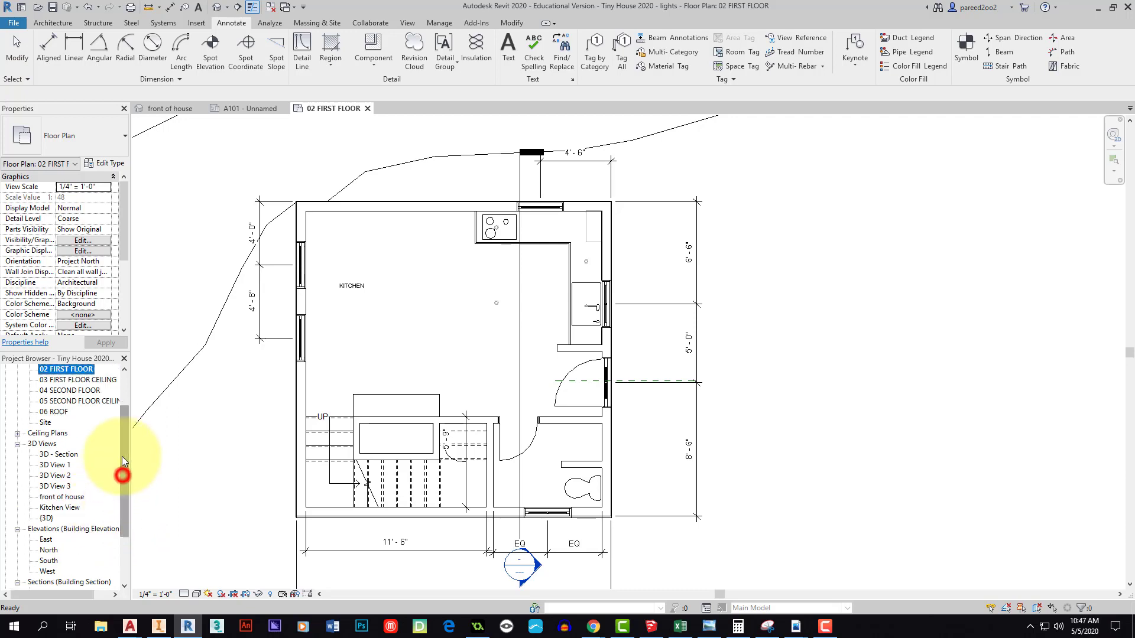
{"action": "left_click", "coordinate": [50, 517]}
{"action": "double_click", "coordinate": [50, 518]}
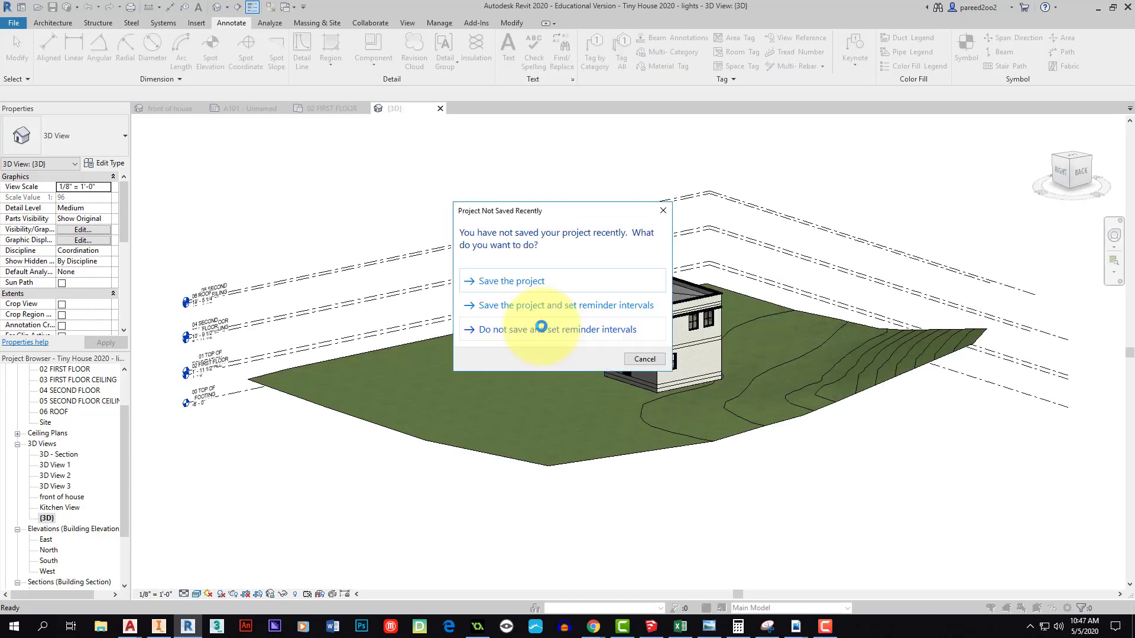
{"action": "left_click", "coordinate": [662, 205]}
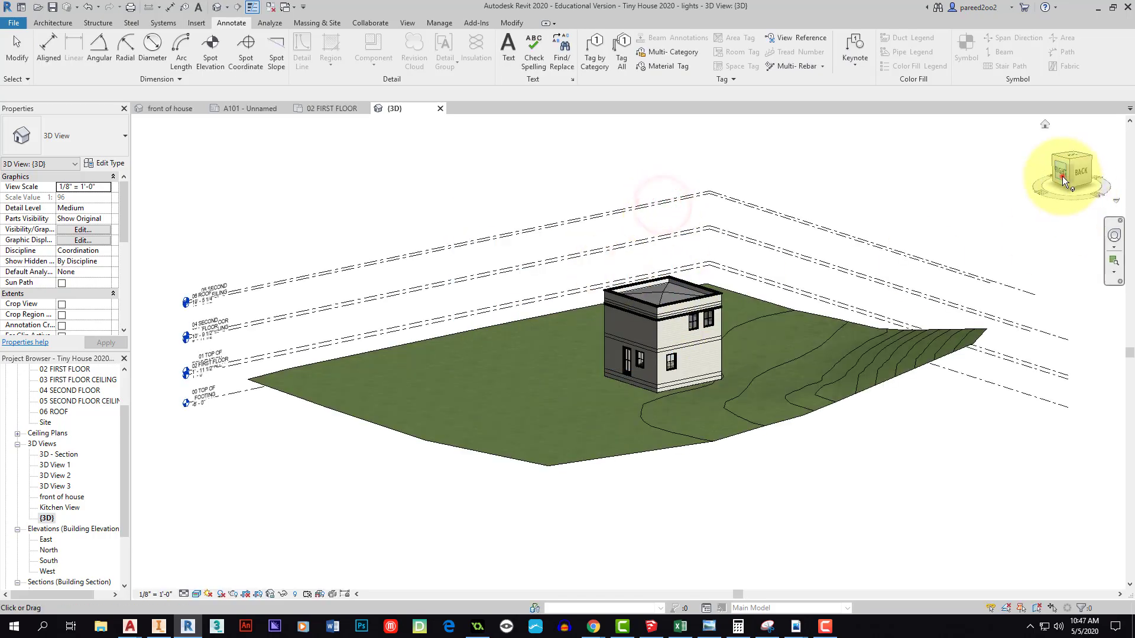
Examine the outside corner of the house in 3D, at the base of the wall with the entrance door
{"action": "left_click_drag", "start_coordinate": [1062, 177], "coordinate": [422, 183]}
{"action": "scroll", "coordinate": [616, 346], "scroll_direction": "up", "scroll_amount": 6}
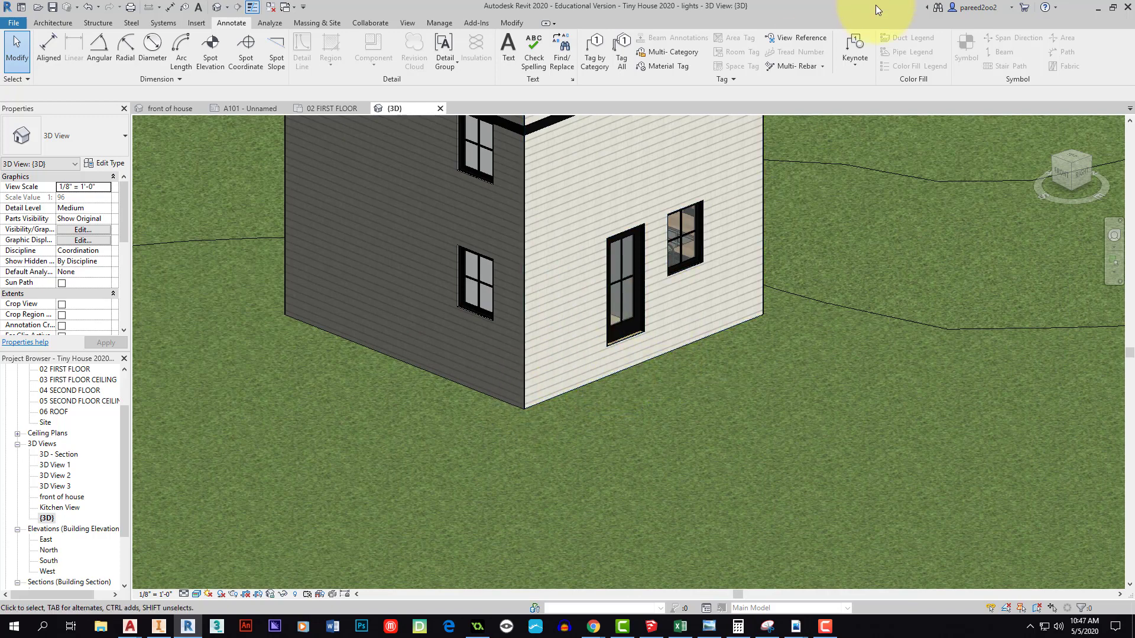
{"action": "scroll", "coordinate": [751, 258], "scroll_direction": "down", "scroll_amount": 4}
{"action": "middle_click_drag", "start_coordinate": [764, 193], "coordinate": [711, 267]}
{"action": "scroll", "coordinate": [774, 283], "scroll_direction": "down", "scroll_amount": 3}
{"action": "left_click_drag", "start_coordinate": [1068, 164], "coordinate": [160, 170]}
{"action": "scroll", "coordinate": [635, 358], "scroll_direction": "up", "scroll_amount": 3}
{"action": "scroll", "coordinate": [615, 346], "scroll_direction": "up", "scroll_amount": 3}
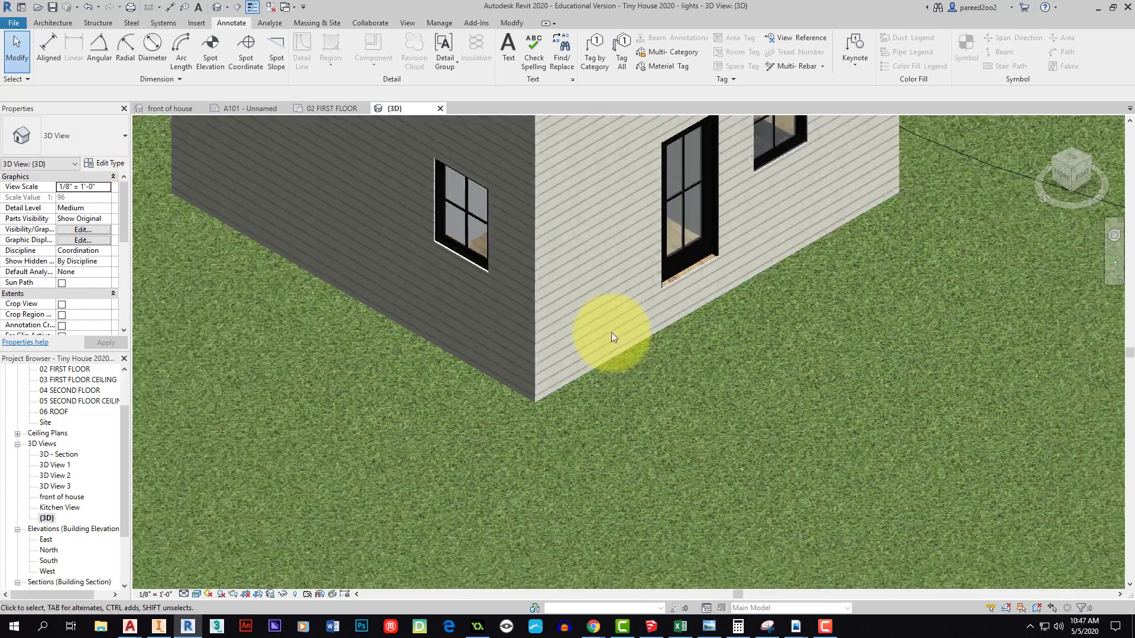
{"action": "scroll", "coordinate": [607, 343], "scroll_direction": "down", "scroll_amount": 2}
{"action": "scroll", "coordinate": [650, 306], "scroll_direction": "up", "scroll_amount": 2}
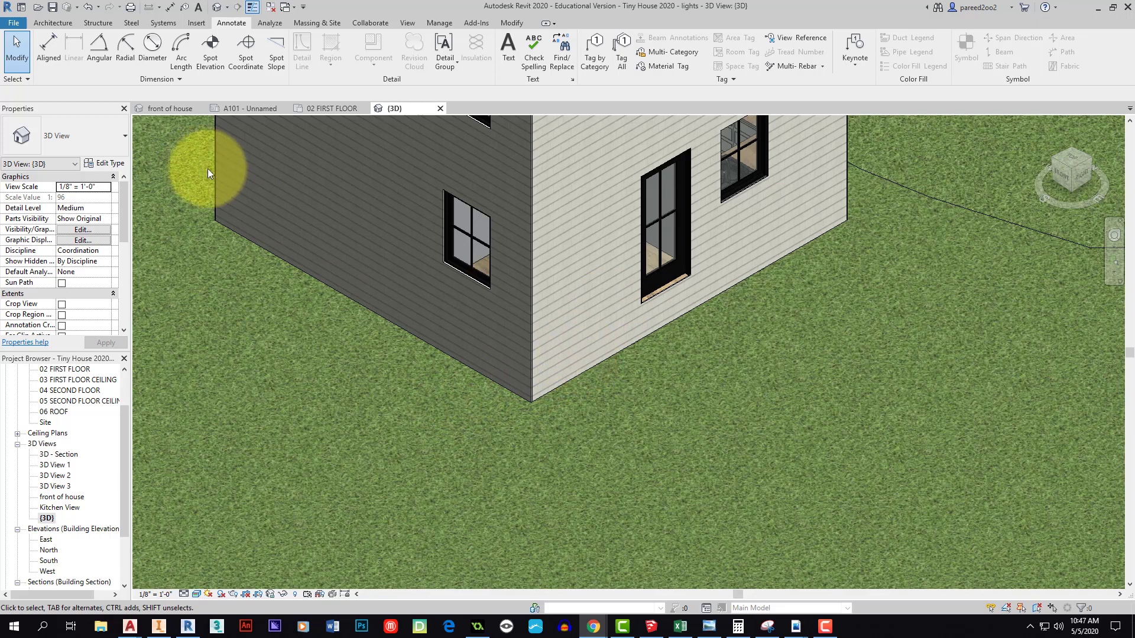
{"action": "left_click", "coordinate": [487, 299]}
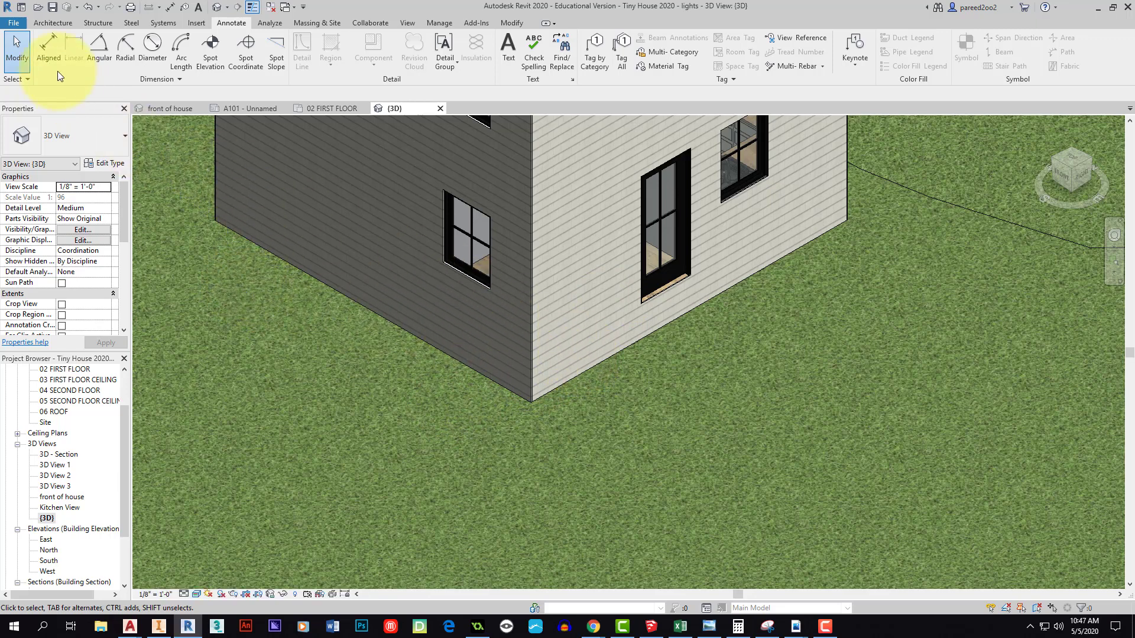
Create a model in-place component in the Generic Models category and name it deck
{"action": "left_click", "coordinate": [53, 23]}
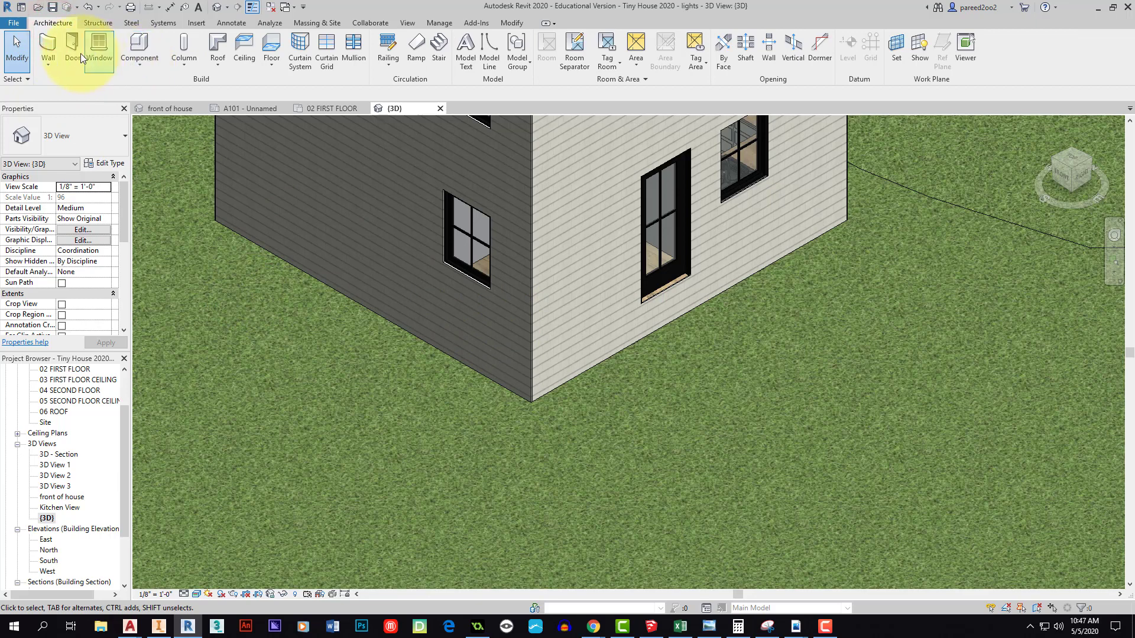
{"action": "left_click", "coordinate": [140, 63]}
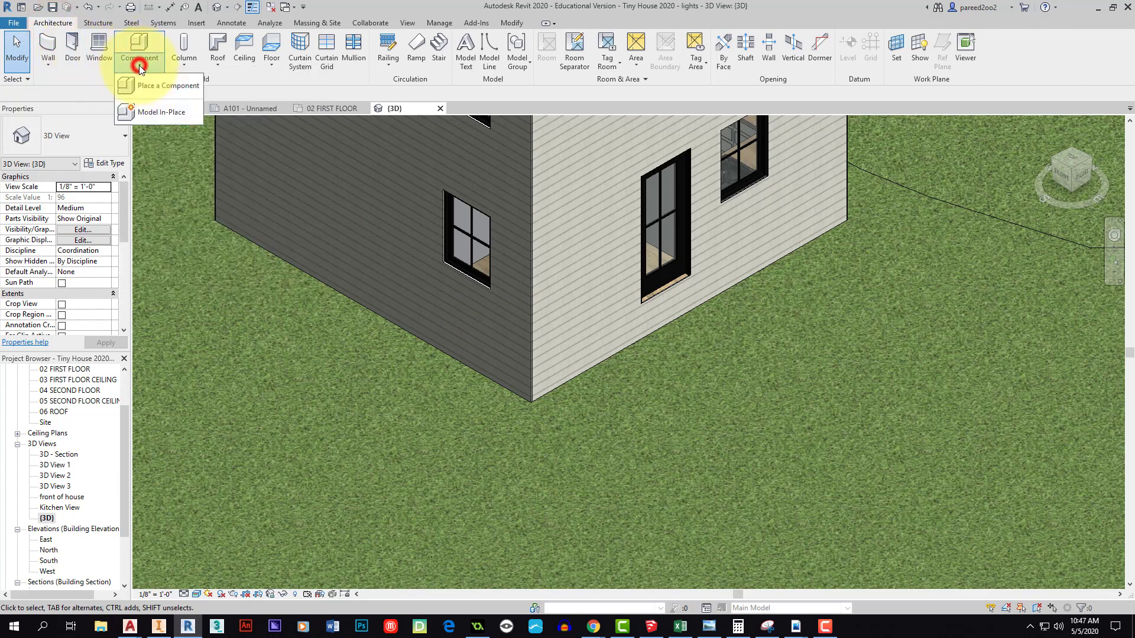
{"action": "left_click", "coordinate": [159, 109]}
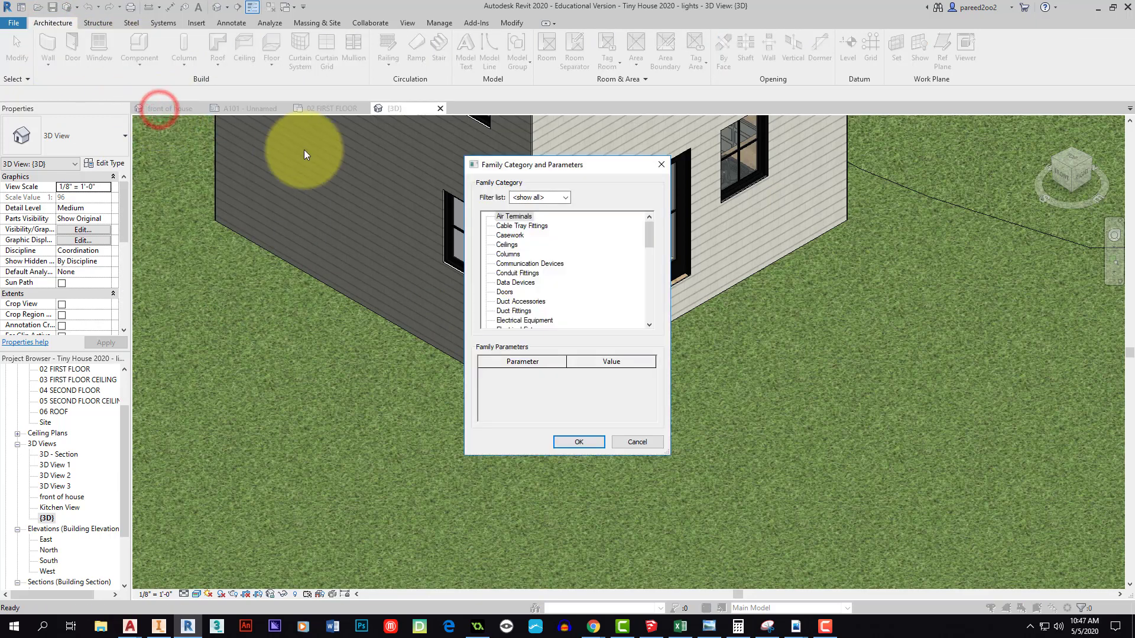
{"action": "scroll", "coordinate": [537, 298], "scroll_direction": "down", "scroll_amount": 3}
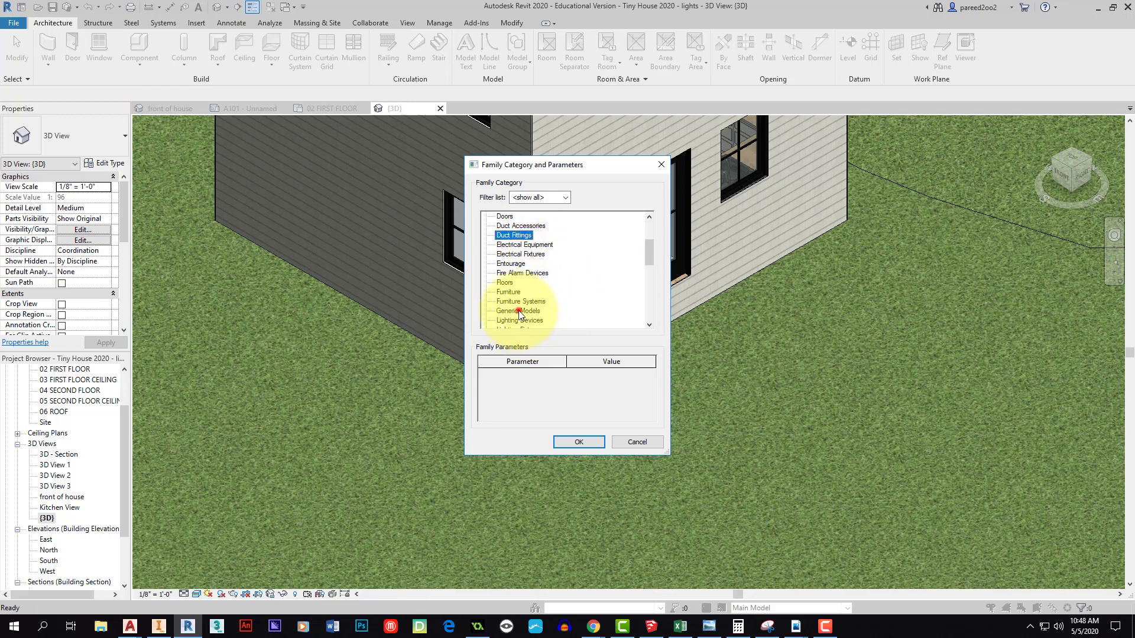
{"action": "left_click", "coordinate": [518, 312]}
{"action": "left_click", "coordinate": [568, 441]}
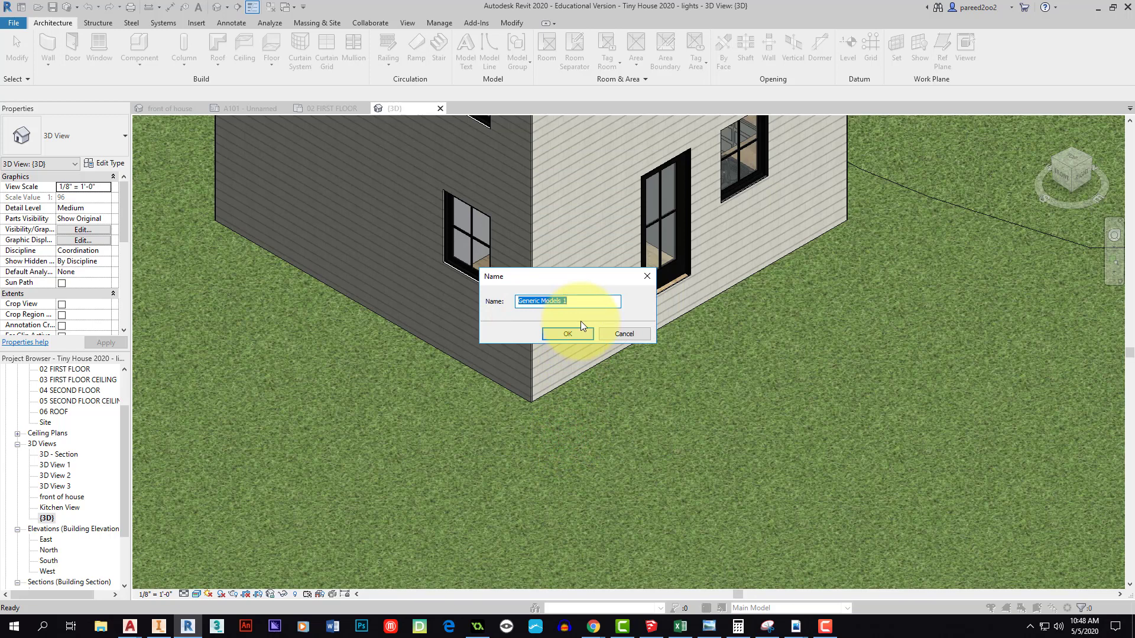
{"action": "type", "text": "deck"}
{"action": "key", "text": "Return"}
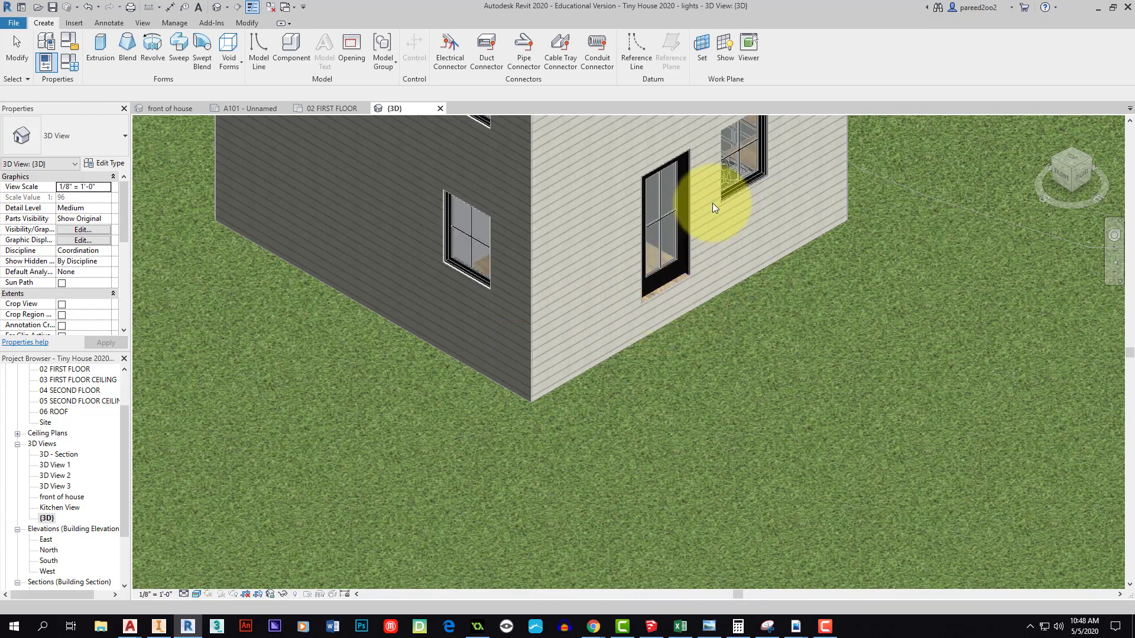
Set the work plane to Level : 02 FIRST FLOOR and show it at the base of the entrance door
{"action": "middle_click_drag", "start_coordinate": [712, 203], "coordinate": [579, 215]}
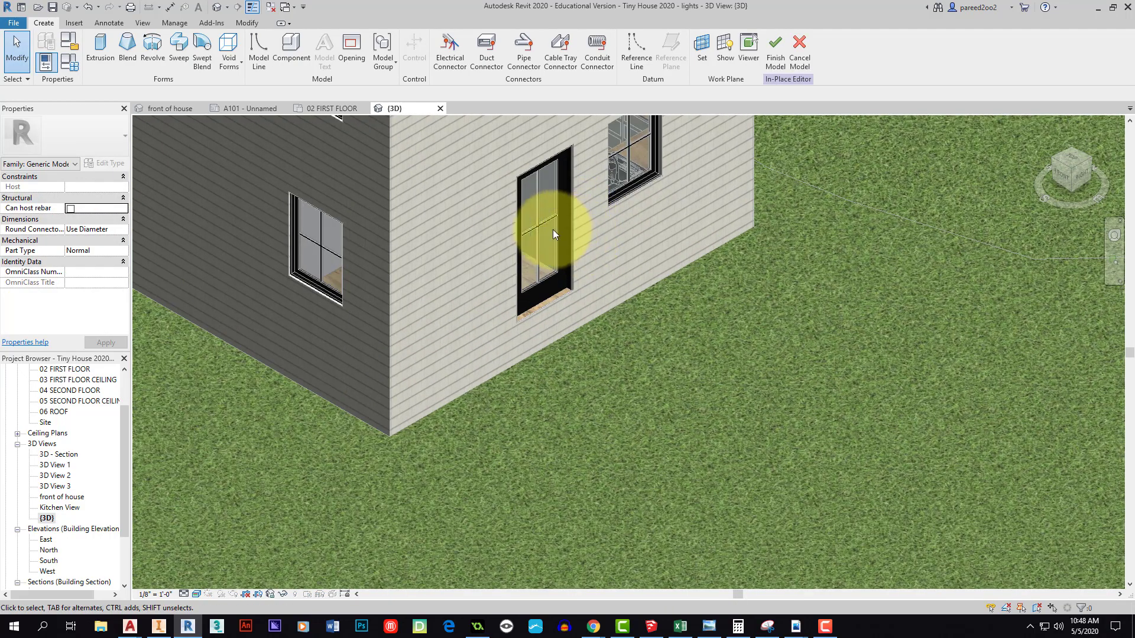
{"action": "left_click", "coordinate": [701, 48]}
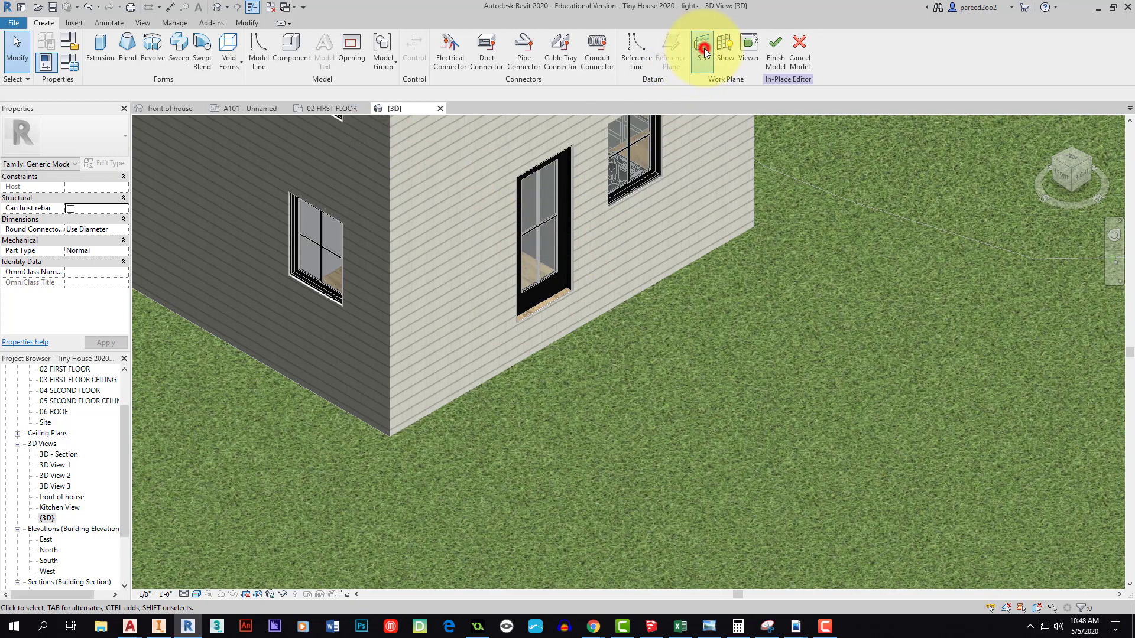
{"action": "left_click", "coordinate": [554, 315]}
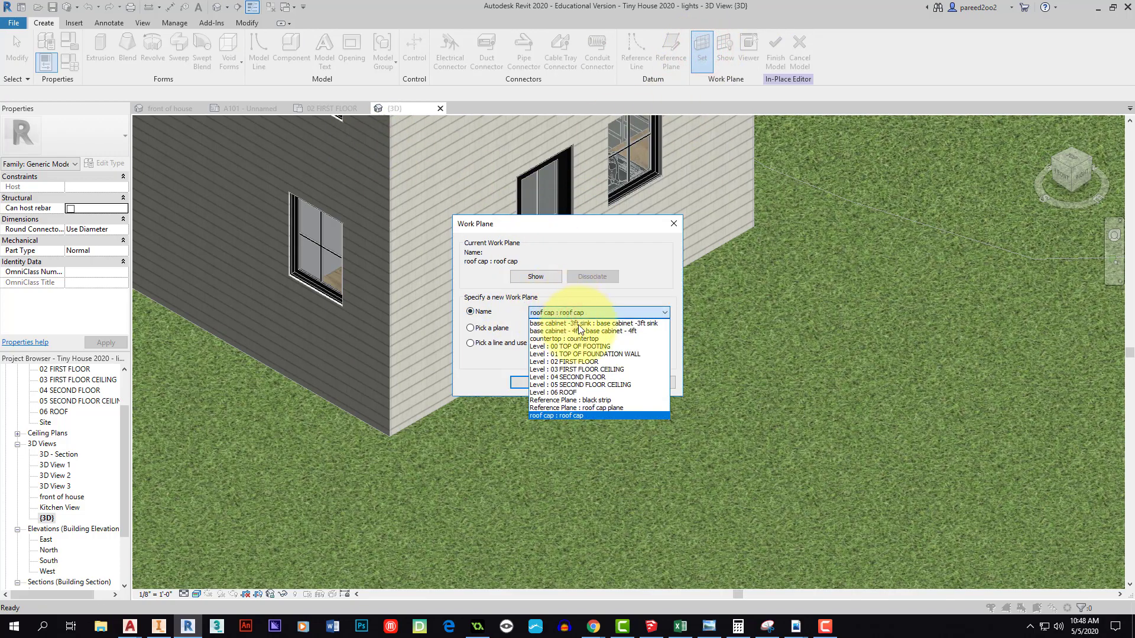
{"action": "left_click", "coordinate": [570, 362]}
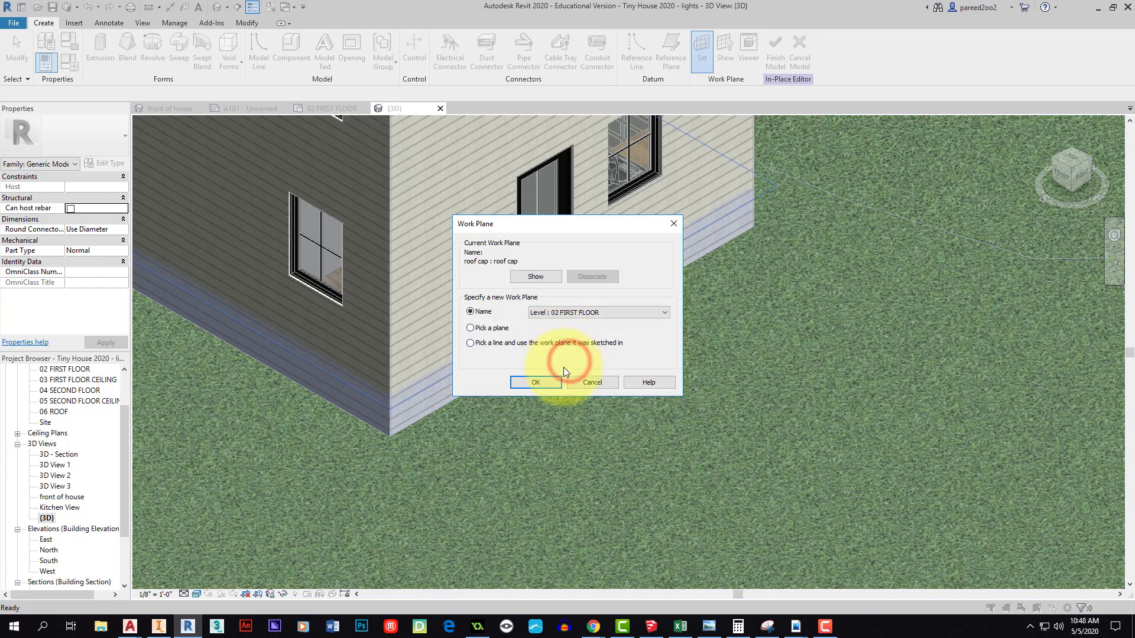
{"action": "left_click", "coordinate": [535, 382]}
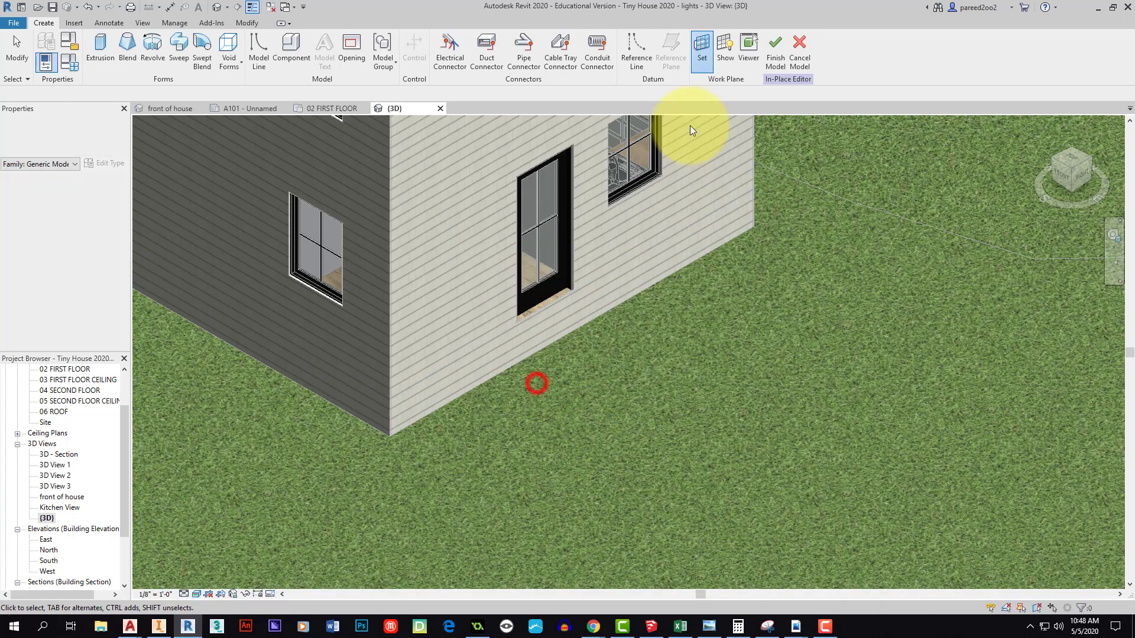
{"action": "left_click", "coordinate": [725, 49]}
{"action": "scroll", "coordinate": [535, 307], "scroll_direction": "down", "scroll_amount": 6}
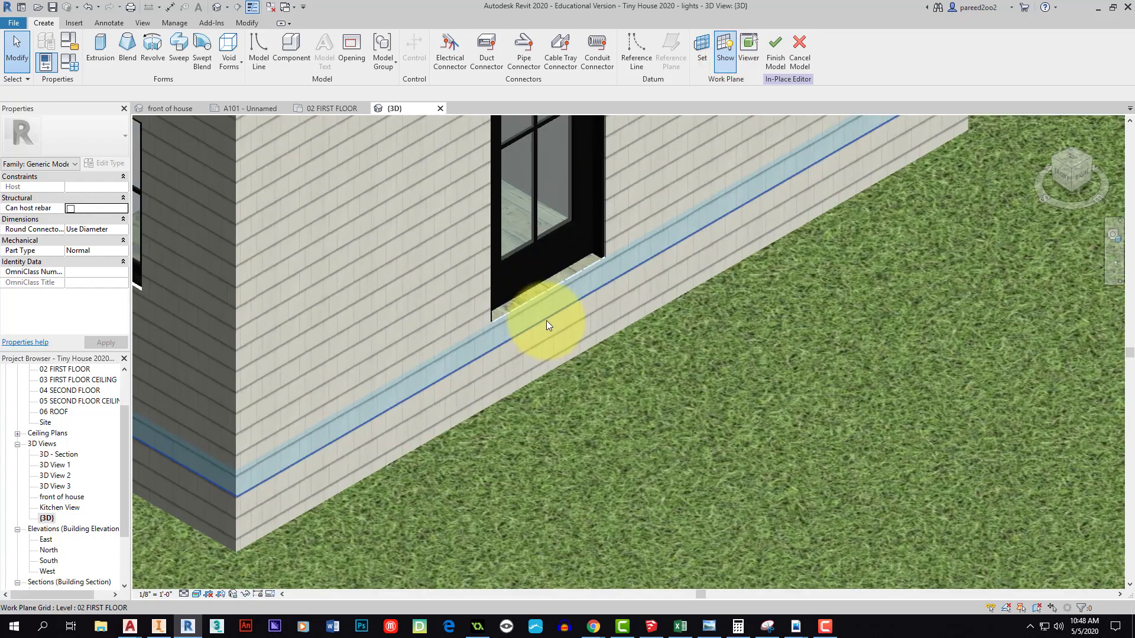
{"action": "scroll", "coordinate": [560, 303], "scroll_direction": "up", "scroll_amount": 6}
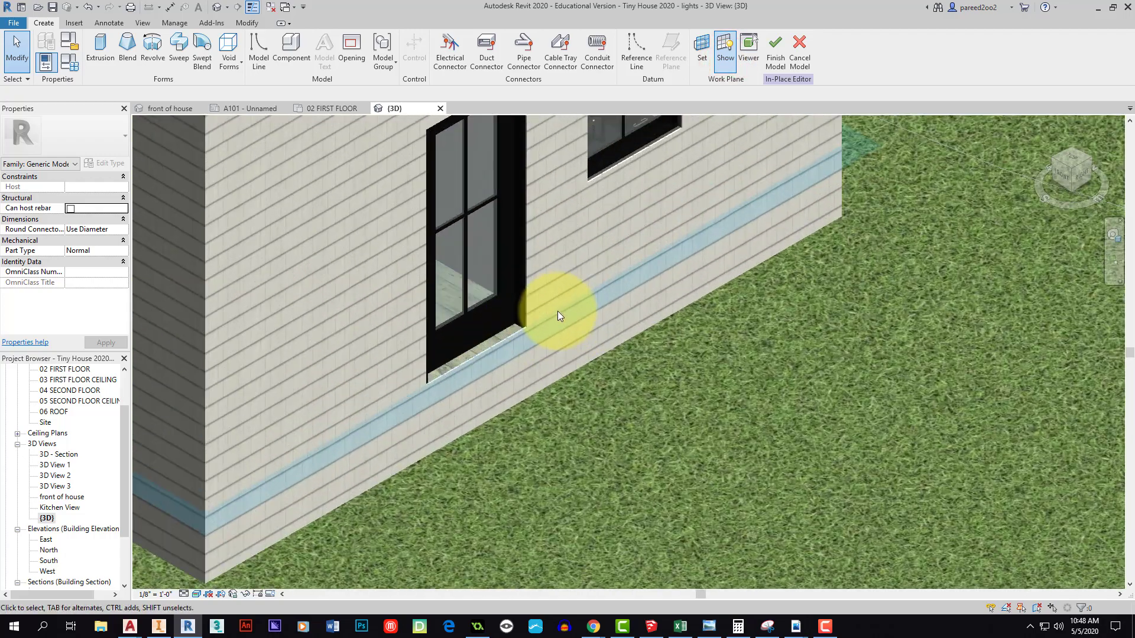
Start an extrusion sketch along the entrance door threshold, extend the line slightly past its far end, and turn it outward from the wall
{"action": "left_click", "coordinate": [99, 48]}
{"action": "scroll", "coordinate": [424, 384], "scroll_direction": "up", "scroll_amount": 3}
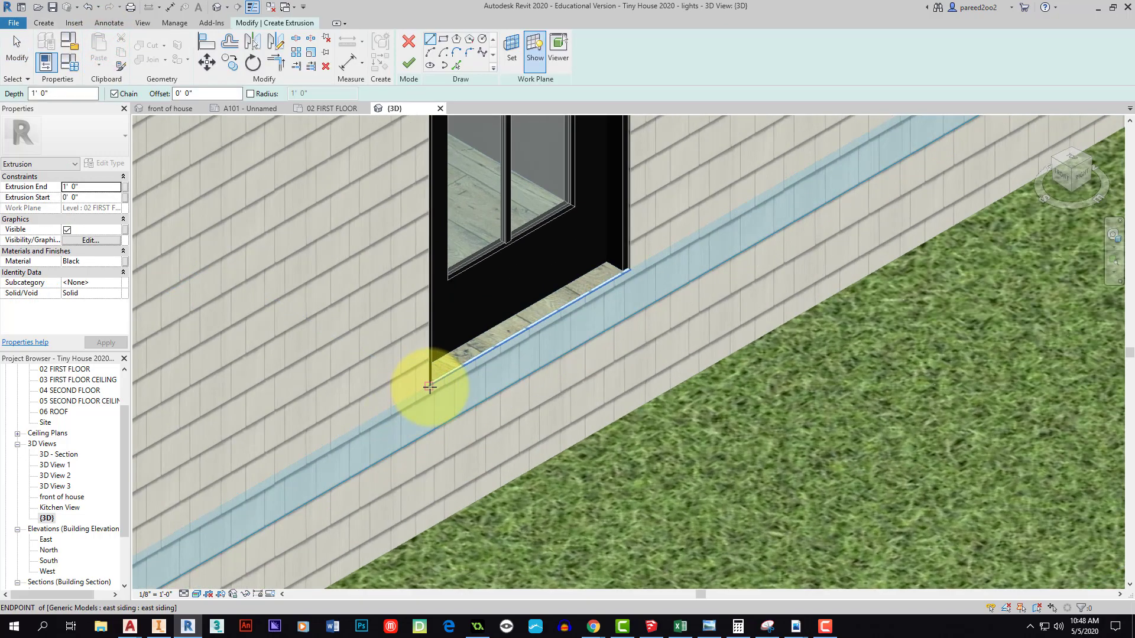
{"action": "left_click", "coordinate": [430, 386]}
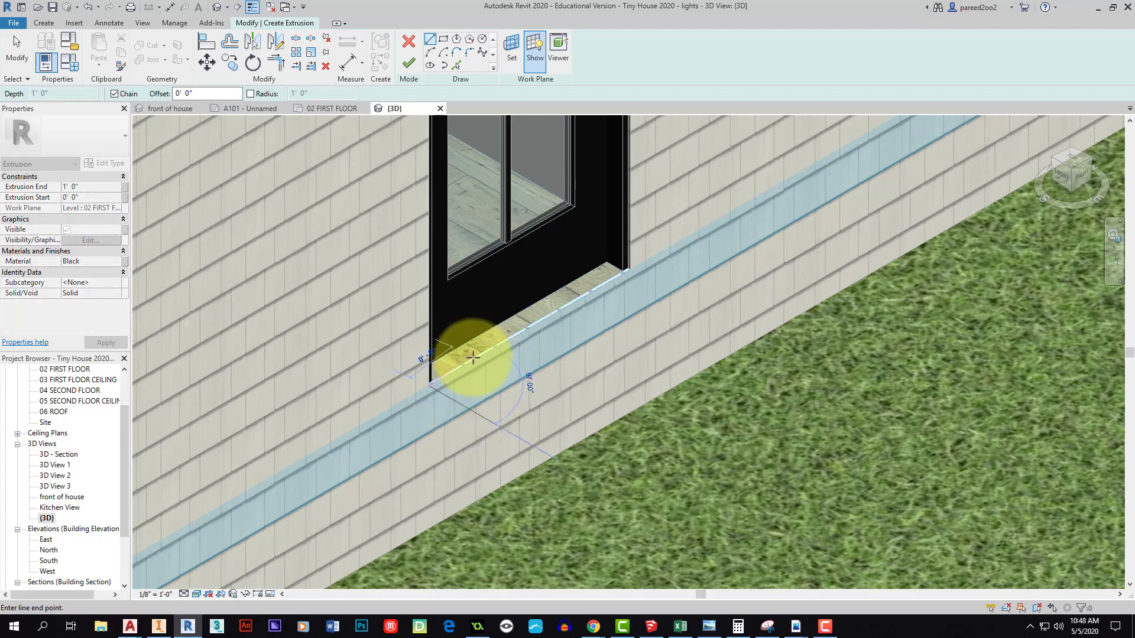
{"action": "scroll", "coordinate": [623, 279], "scroll_direction": "up", "scroll_amount": 2}
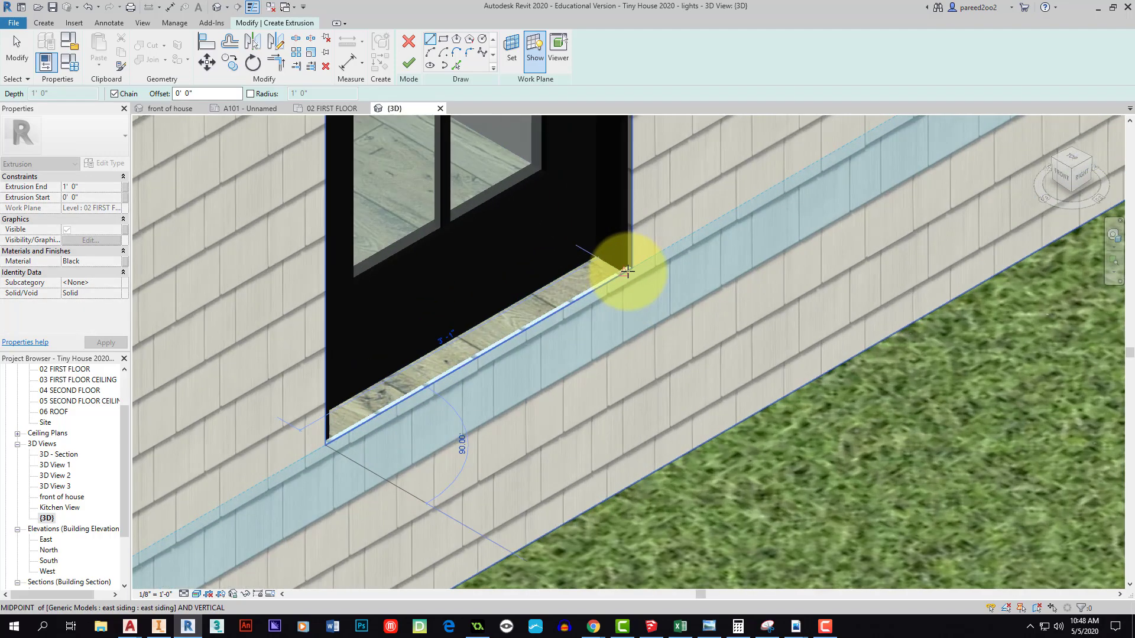
{"action": "left_click", "coordinate": [630, 268]}
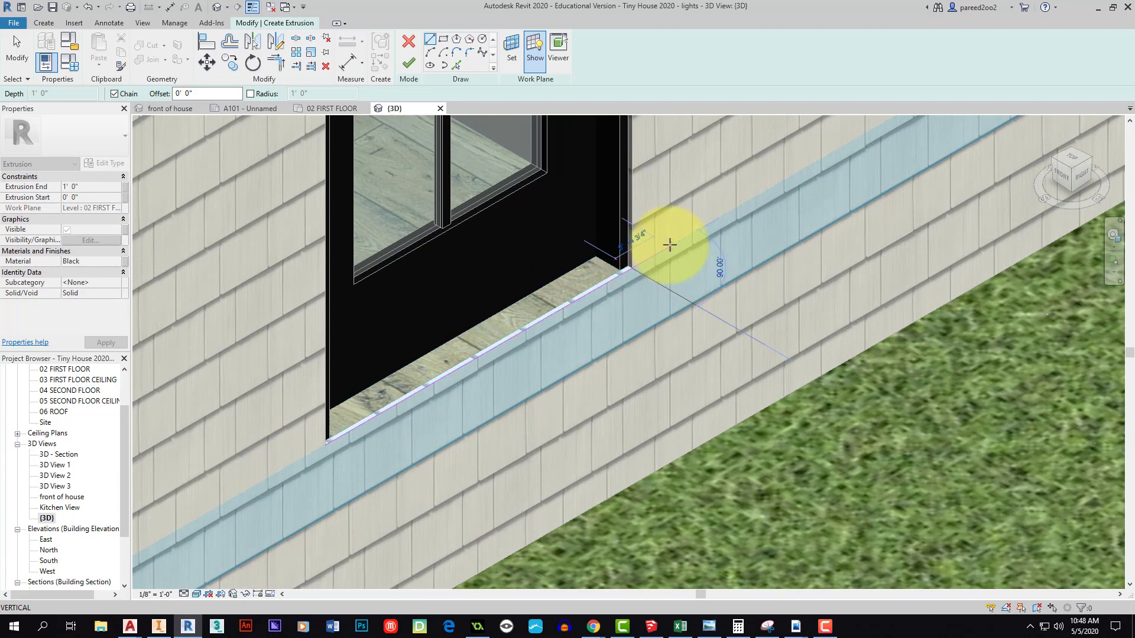
{"action": "left_click", "coordinate": [671, 244]}
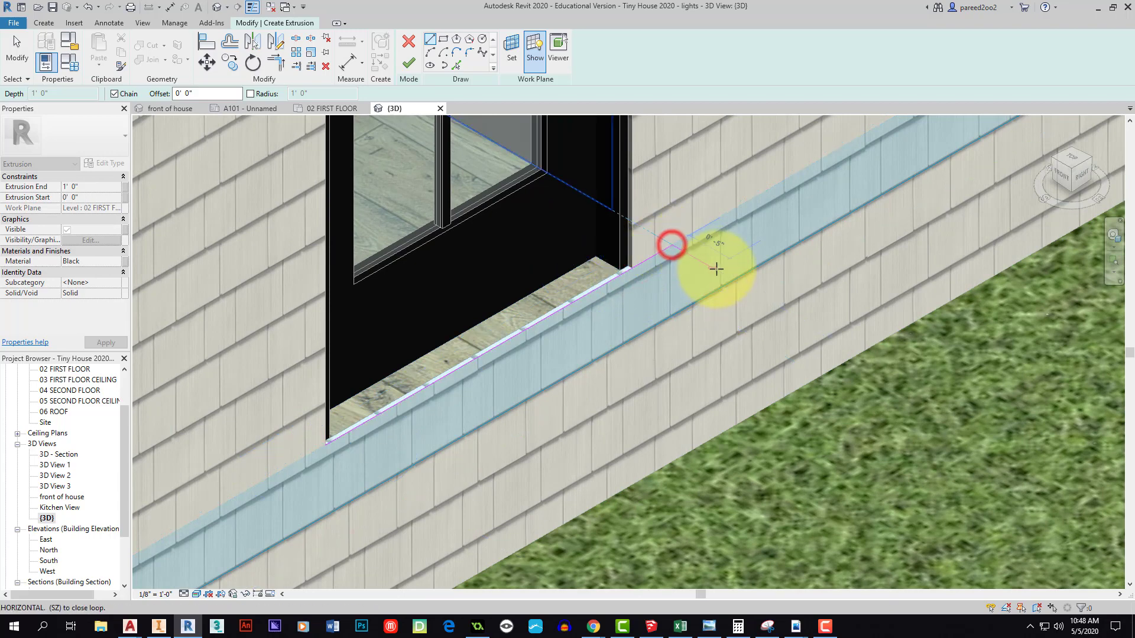
{"action": "left_click", "coordinate": [755, 290]}
{"action": "middle_click_drag", "start_coordinate": [645, 367], "coordinate": [727, 241]}
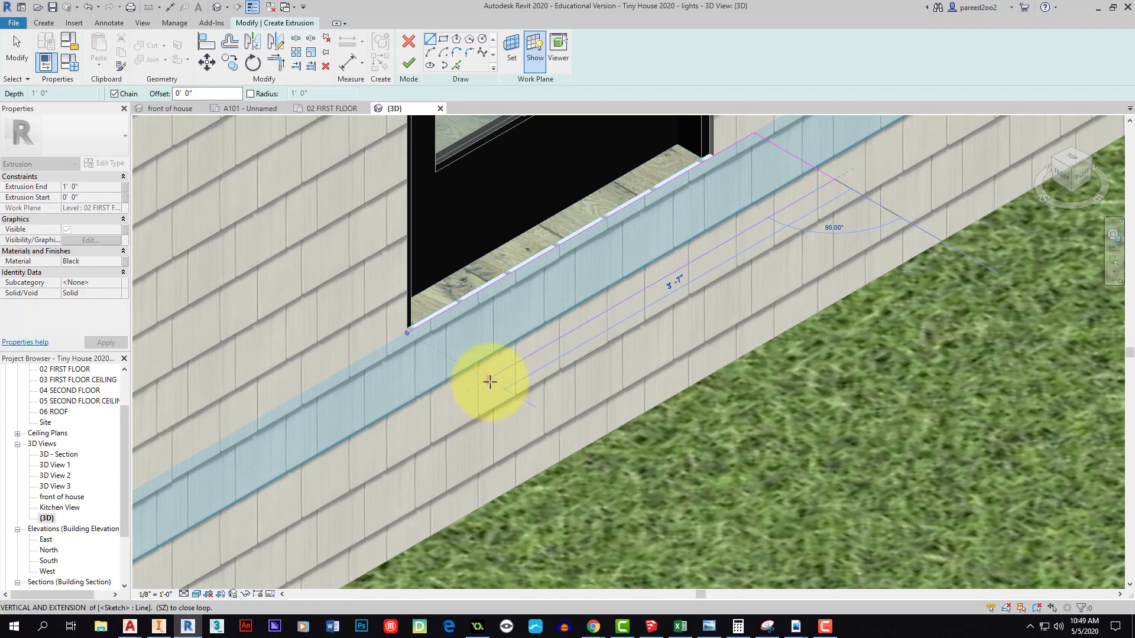
Close the extrusion outline parallel to the threshold, extending about 5 inches past the door's near side and returning to the starting corner
{"action": "left_click", "coordinate": [492, 380]}
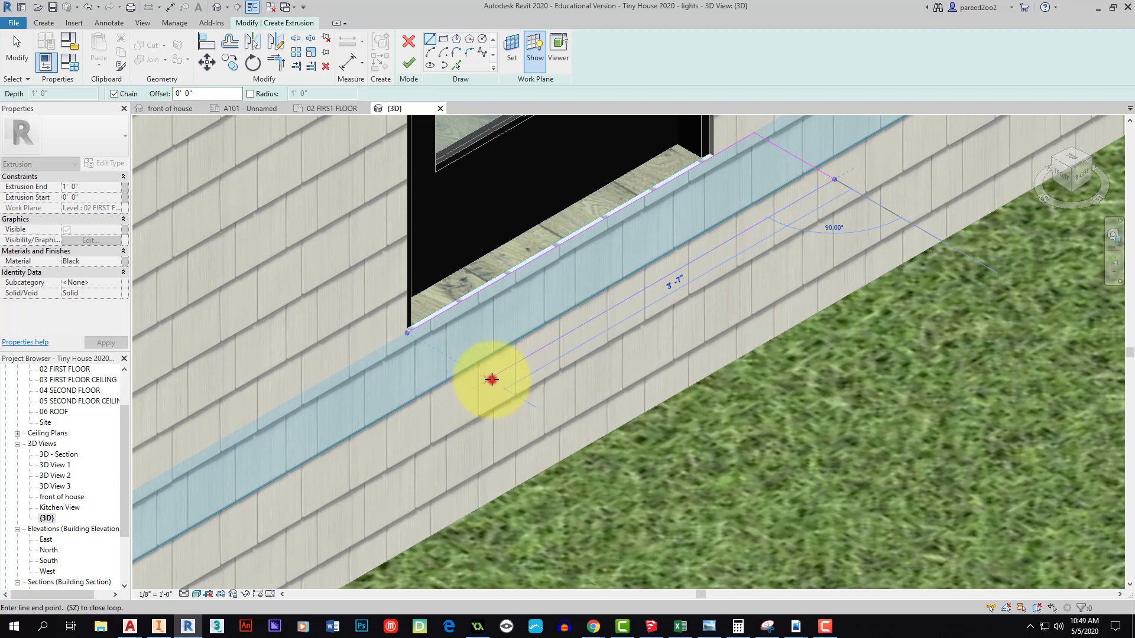
{"action": "left_click", "coordinate": [447, 402]}
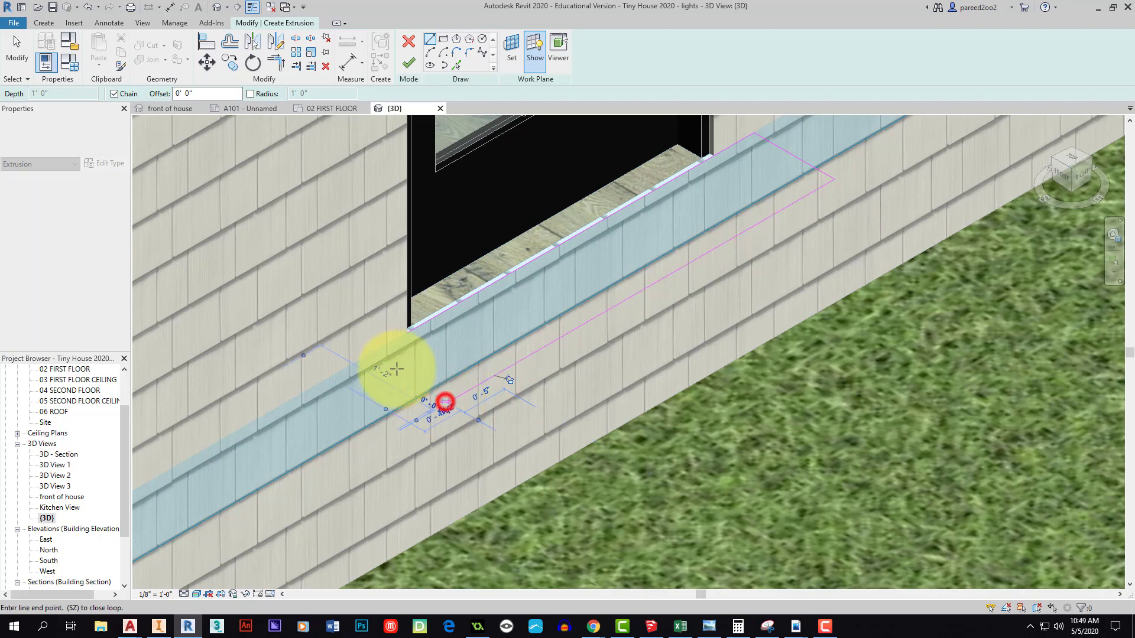
{"action": "left_click", "coordinate": [368, 355]}
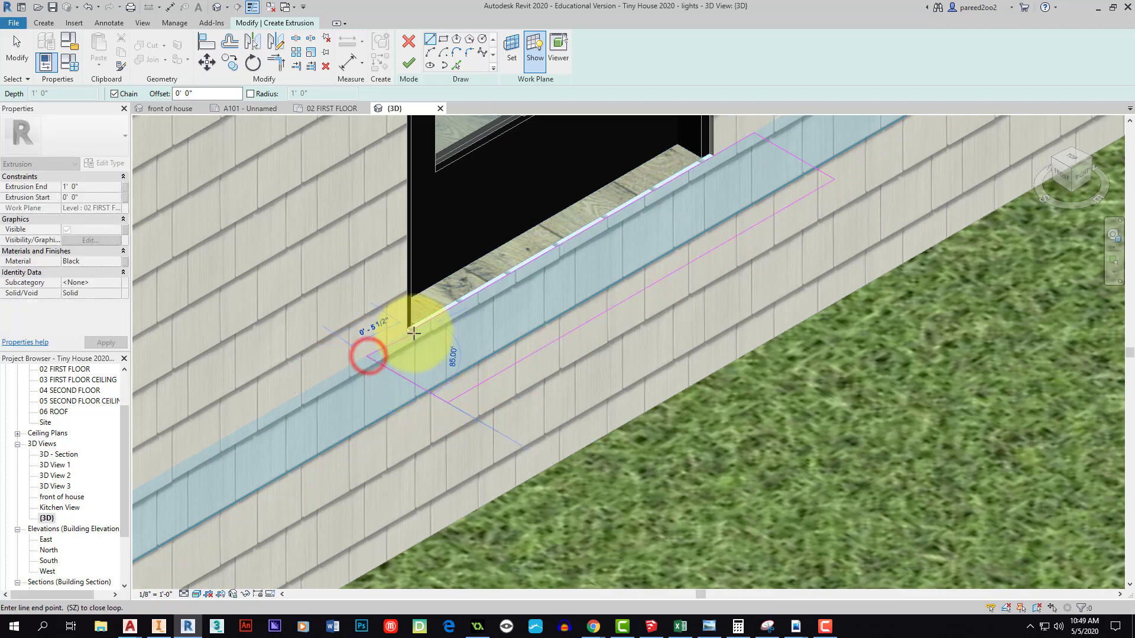
{"action": "left_click", "coordinate": [408, 330]}
{"action": "scroll", "coordinate": [473, 362], "scroll_direction": "down", "scroll_amount": 3}
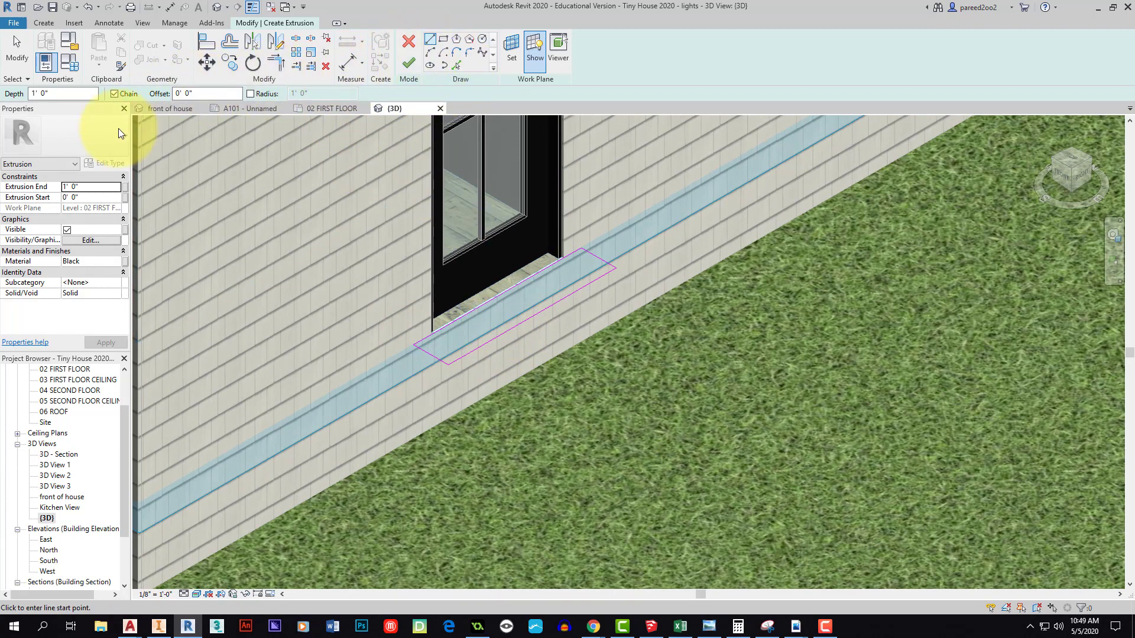
Switch to Chrome to check the door step and deck in the house plan photo, and return to Revit
{"action": "scroll", "coordinate": [471, 326], "scroll_direction": "up", "scroll_amount": 1}
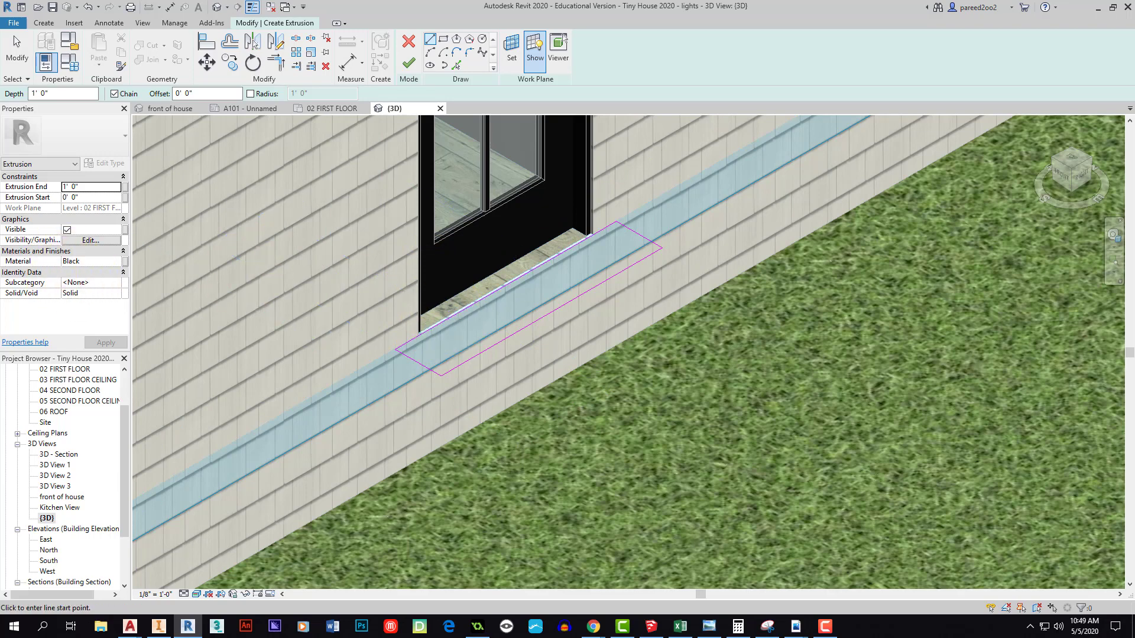
{"action": "left_click", "coordinate": [593, 625]}
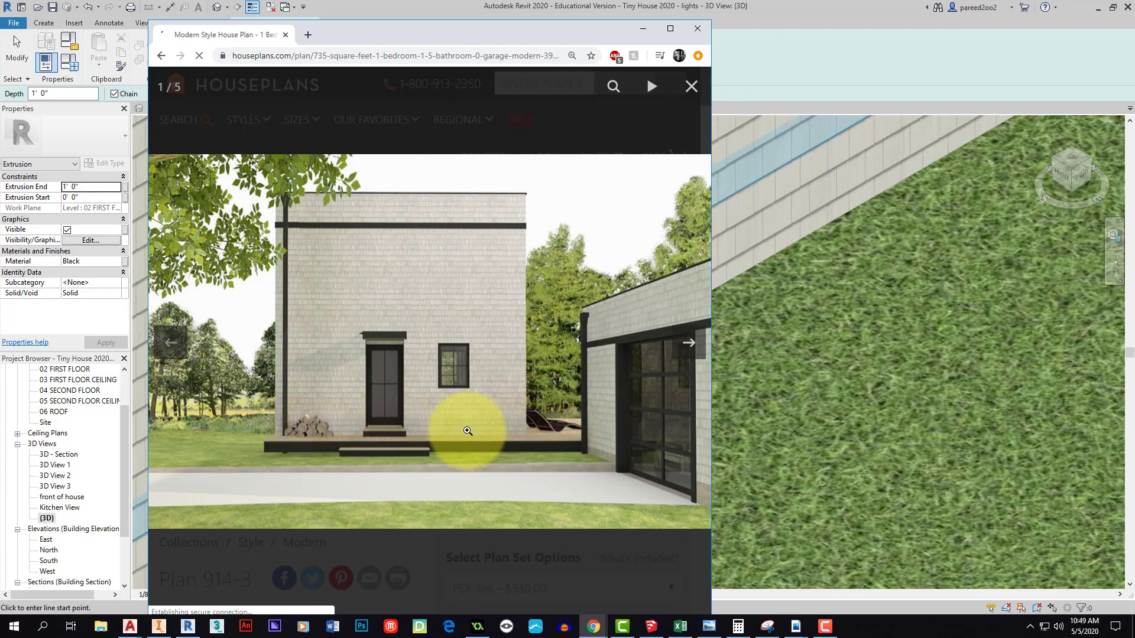
{"action": "left_click", "coordinate": [643, 29]}
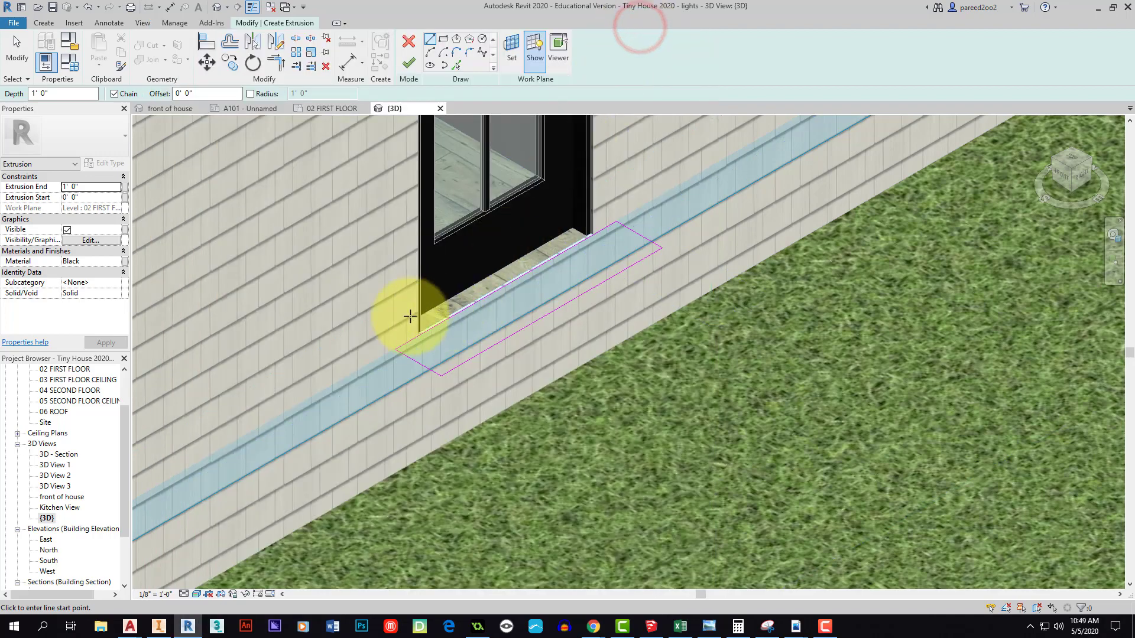
Set the extrusion start to -1" and the extrusion end to -1' 1", and finish the step's sketch
{"action": "left_click", "coordinate": [79, 188]}
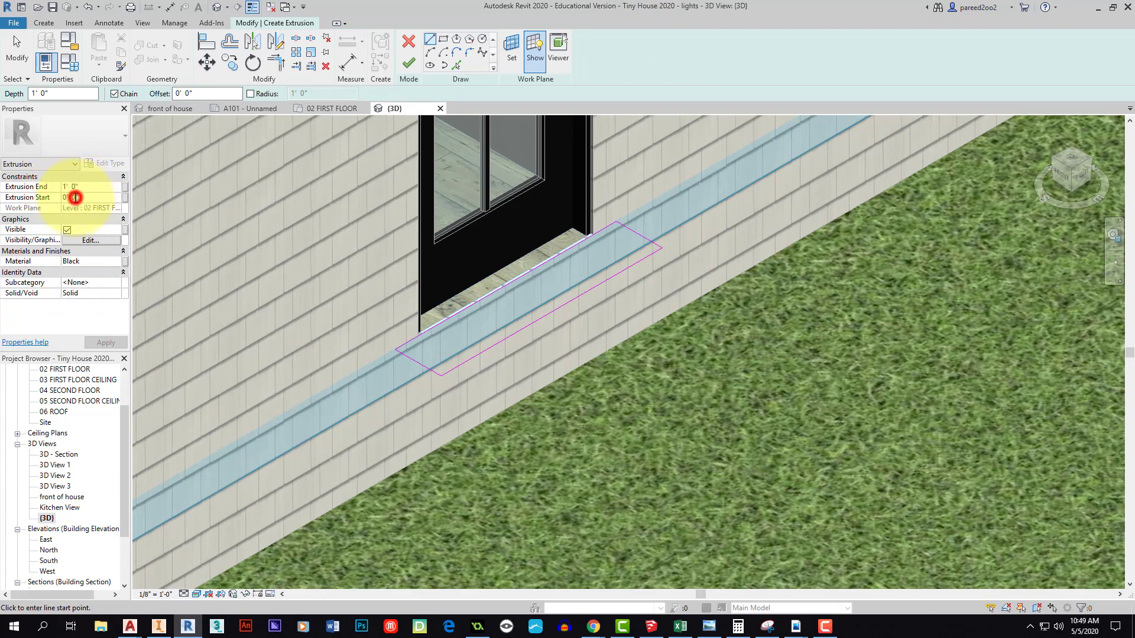
{"action": "left_click", "coordinate": [75, 198]}
{"action": "type", "text": "-"}
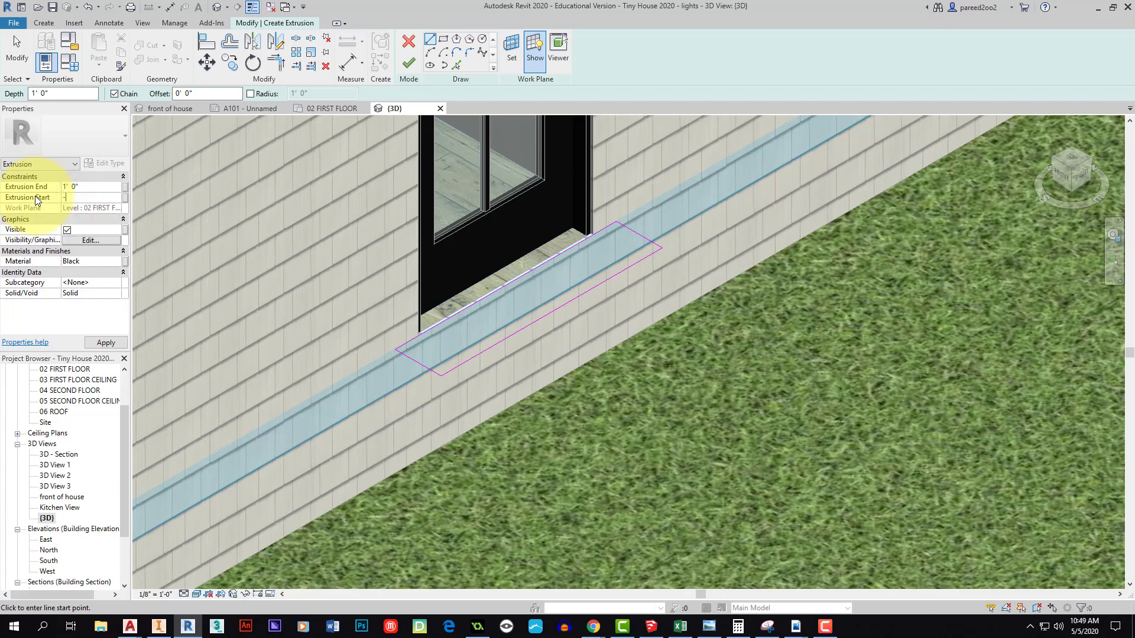
{"action": "type", "text": "1\""}
{"action": "left_click", "coordinate": [81, 187]}
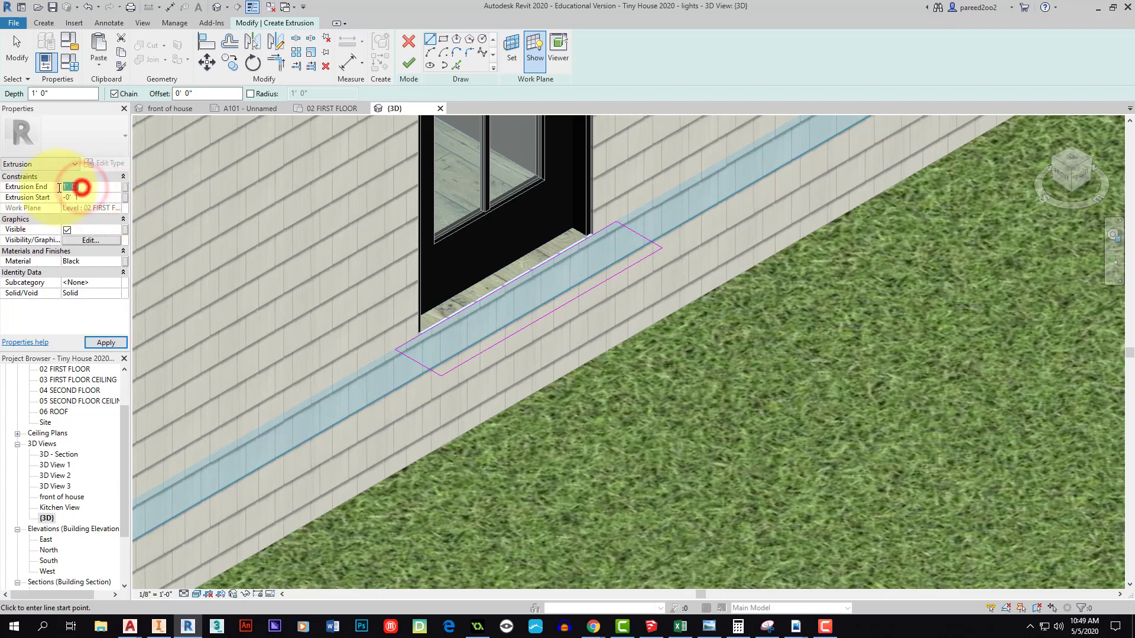
{"action": "type", "text": "-1"}
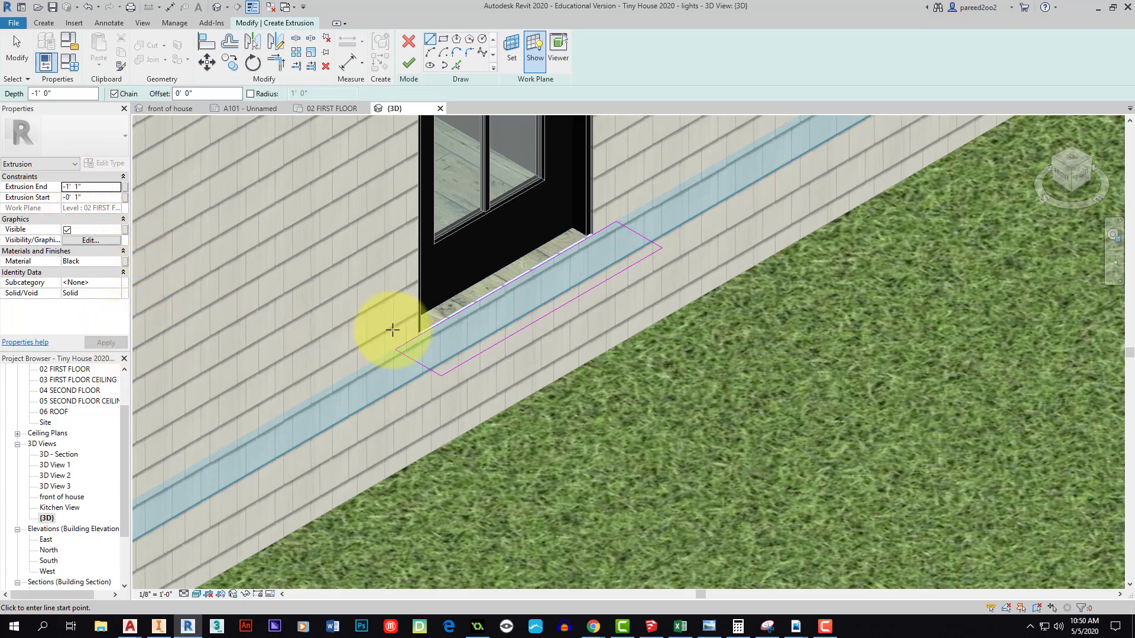
{"action": "left_click", "coordinate": [409, 64]}
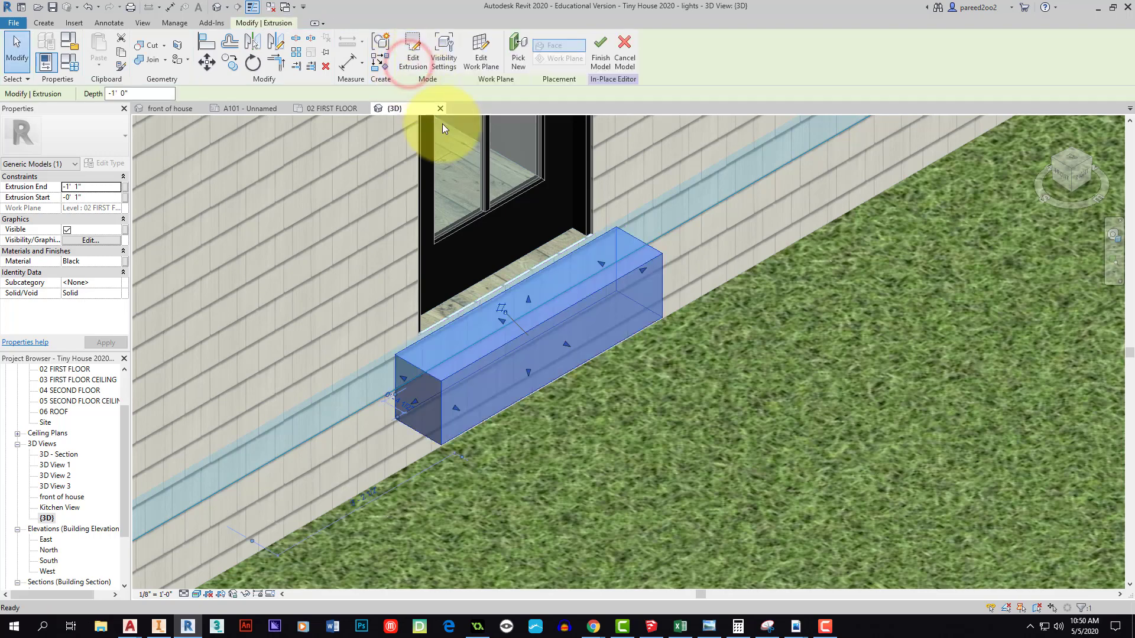
{"action": "left_click", "coordinate": [538, 424]}
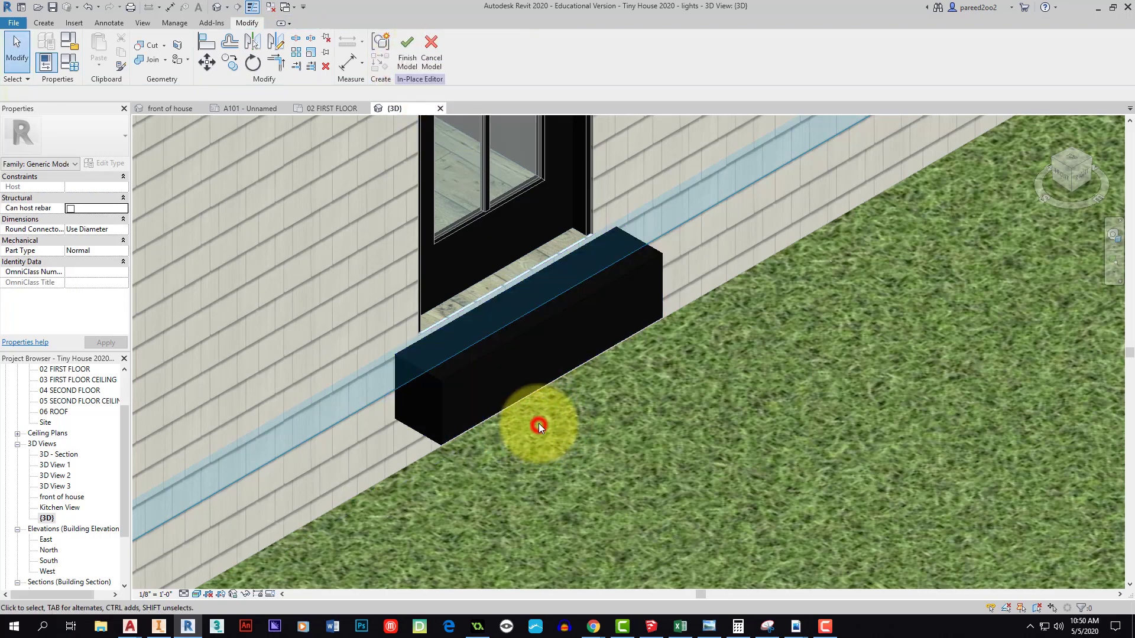
Reduce the height of the black step by setting its extrusion end to -8"
{"action": "left_click", "coordinate": [439, 390]}
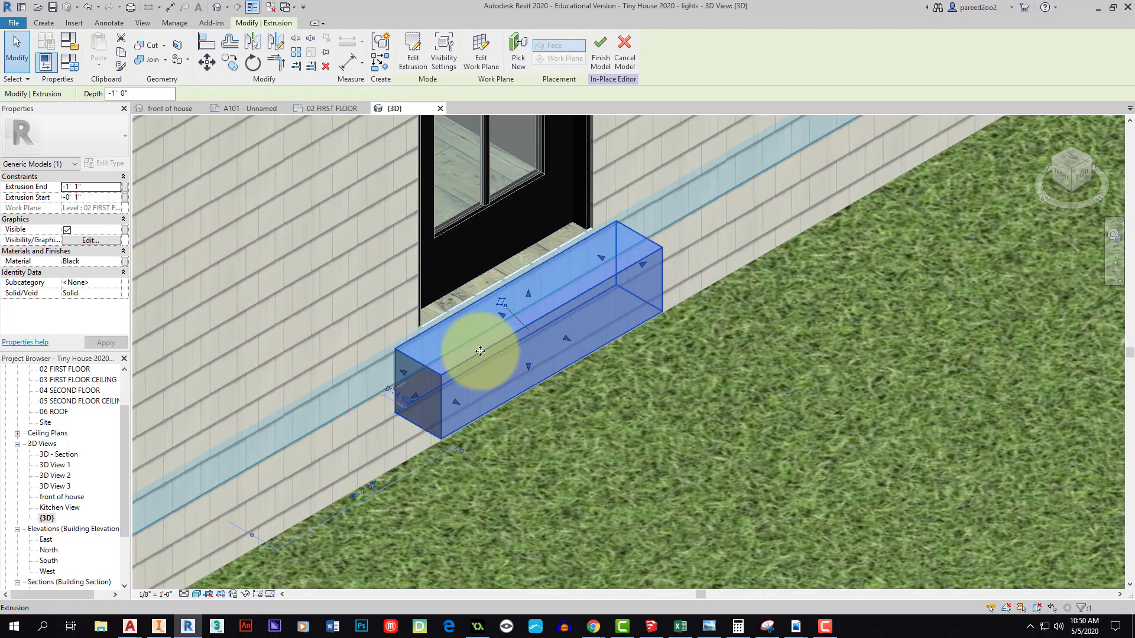
{"action": "left_click", "coordinate": [77, 189]}
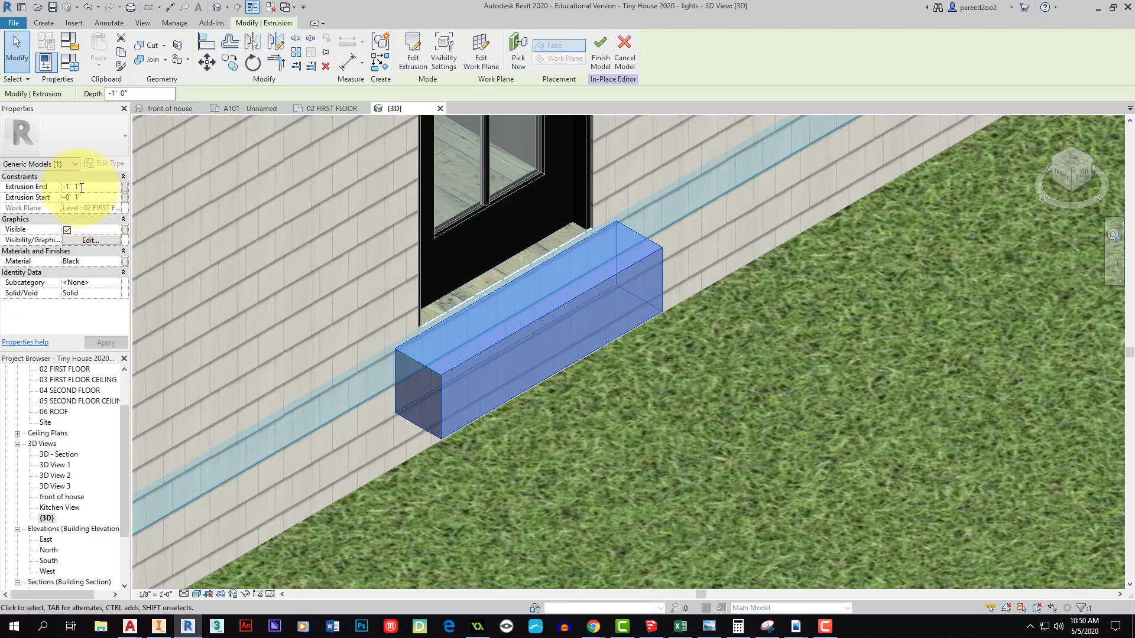
{"action": "left_click_drag", "start_coordinate": [81, 186], "coordinate": [69, 187]}
{"action": "type", "text": "8"}
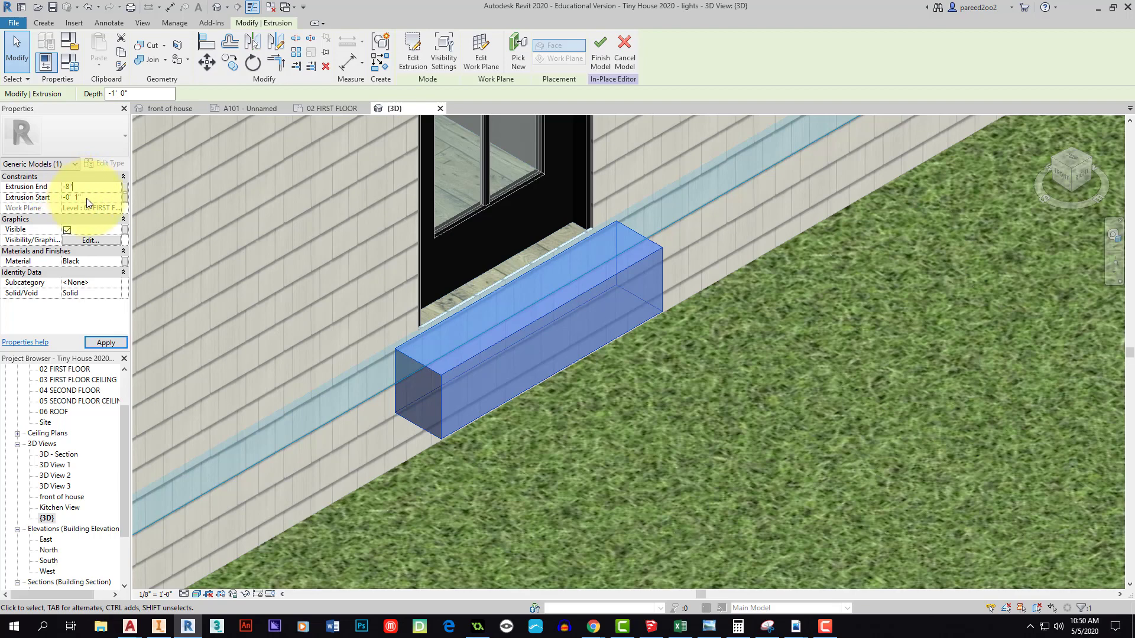
{"action": "left_click", "coordinate": [84, 197]}
{"action": "left_click", "coordinate": [106, 342]}
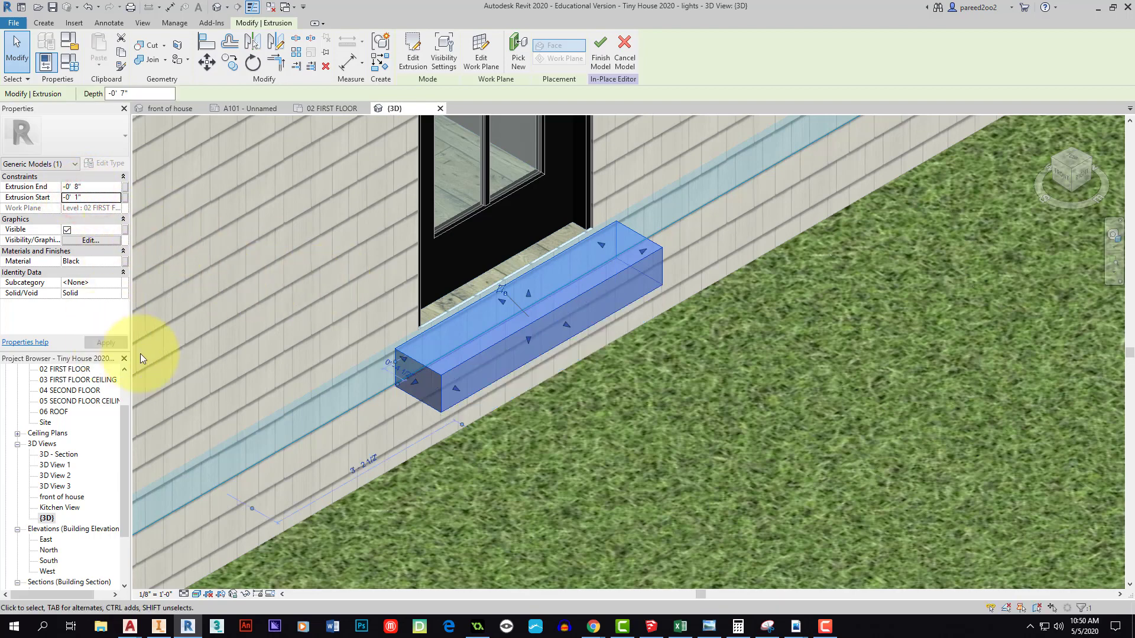
{"action": "left_click", "coordinate": [596, 414]}
{"action": "scroll", "coordinate": [604, 392], "scroll_direction": "up", "scroll_amount": 2}
{"action": "scroll", "coordinate": [569, 275], "scroll_direction": "up", "scroll_amount": 3}
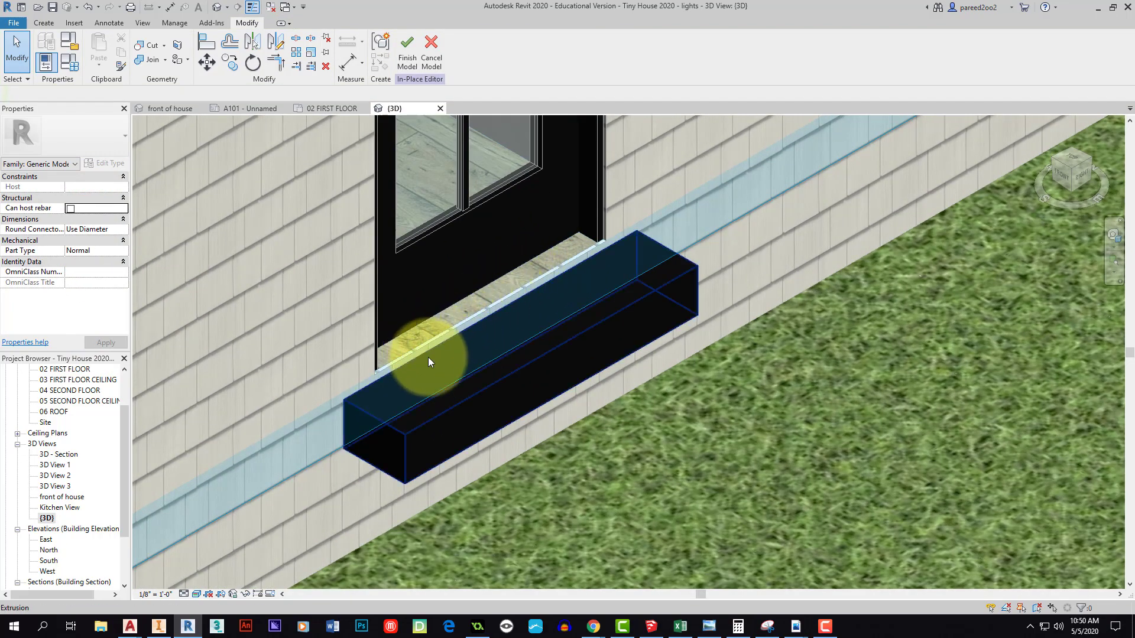
{"action": "scroll", "coordinate": [420, 277], "scroll_direction": "down", "scroll_amount": 2}
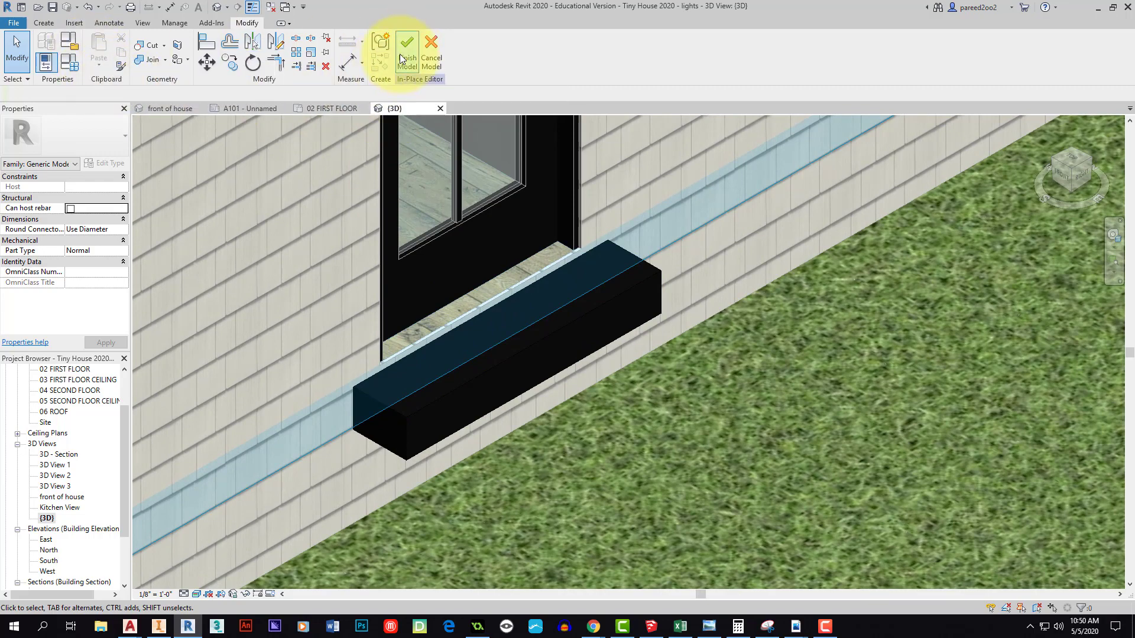
Start a second extrusion in the deck model and pick the top face of the black step as its work plane
{"action": "left_click", "coordinate": [44, 23]}
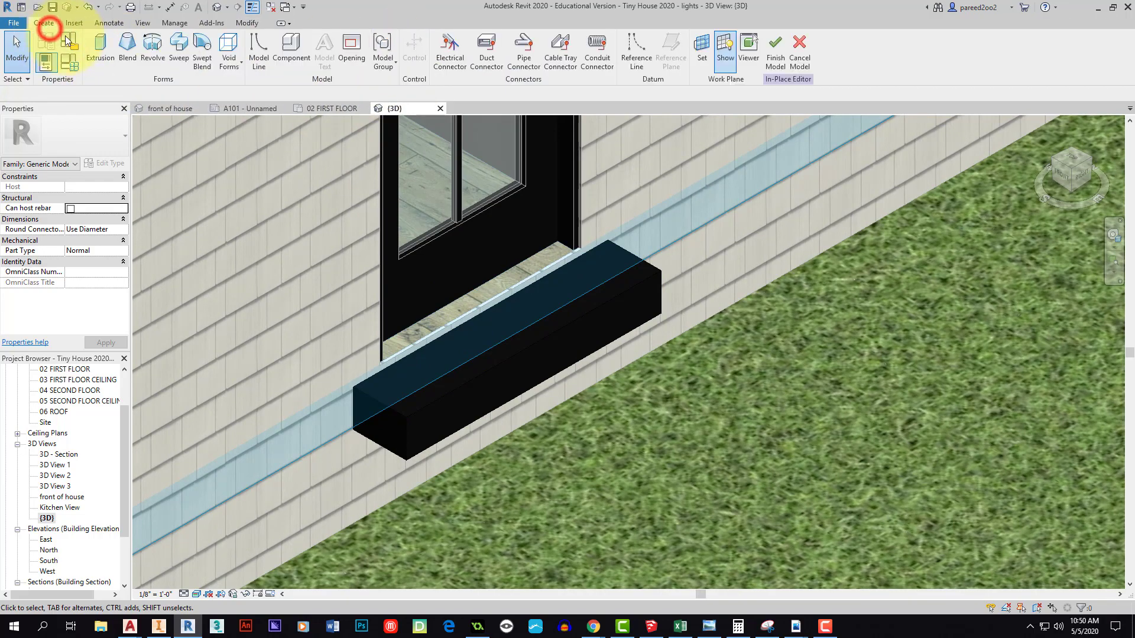
{"action": "left_click", "coordinate": [99, 45]}
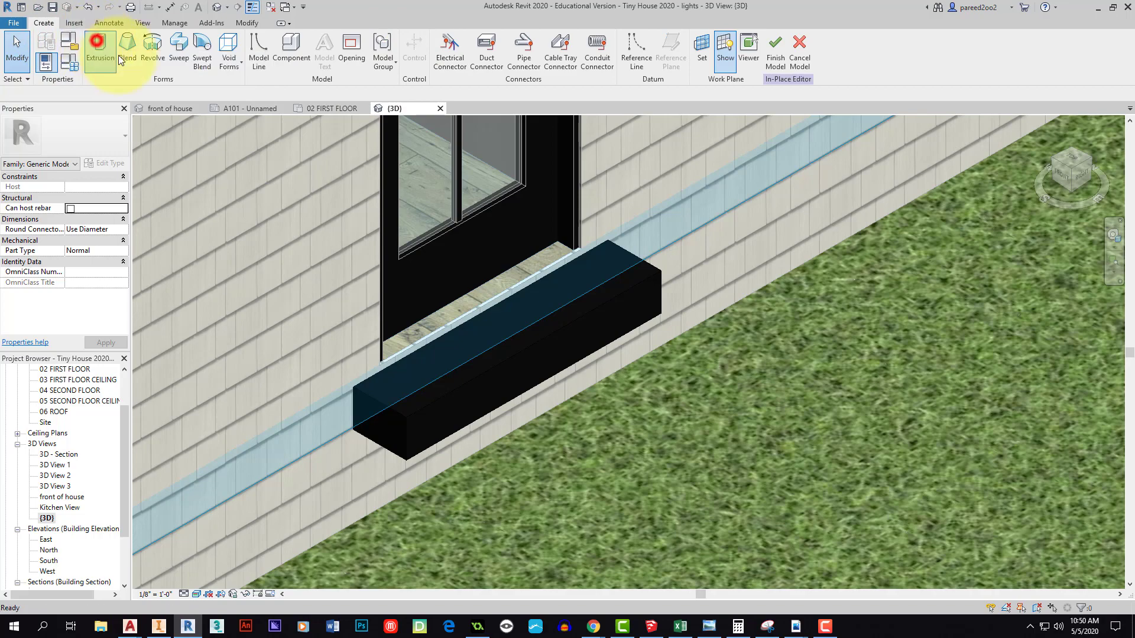
{"action": "left_click", "coordinate": [511, 51]}
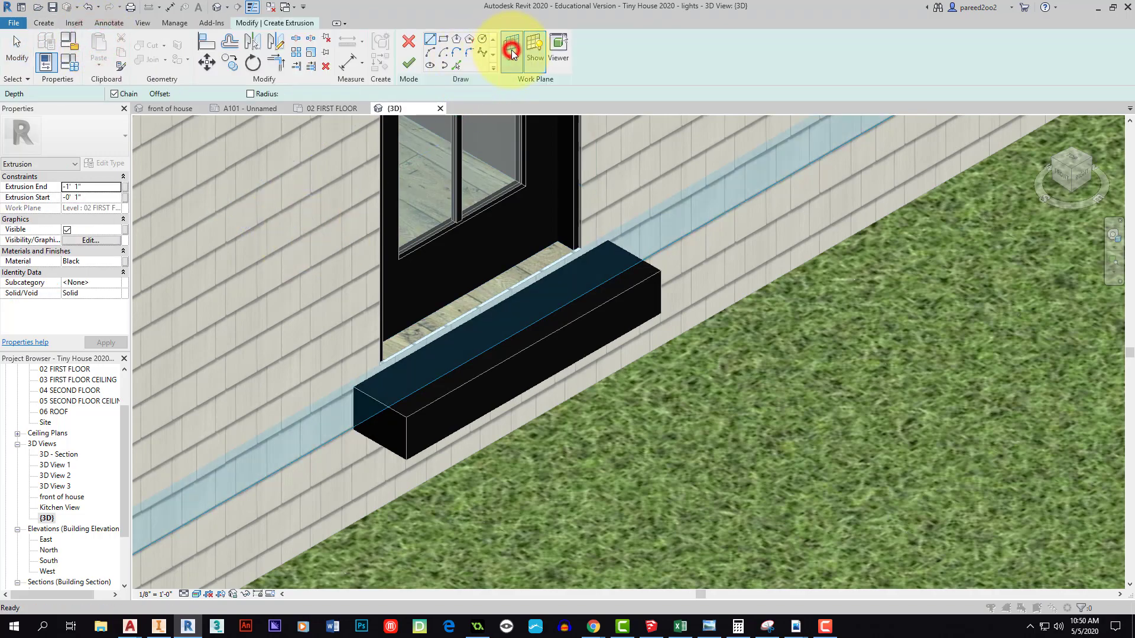
{"action": "left_click", "coordinate": [479, 327]}
{"action": "left_click", "coordinate": [533, 381]}
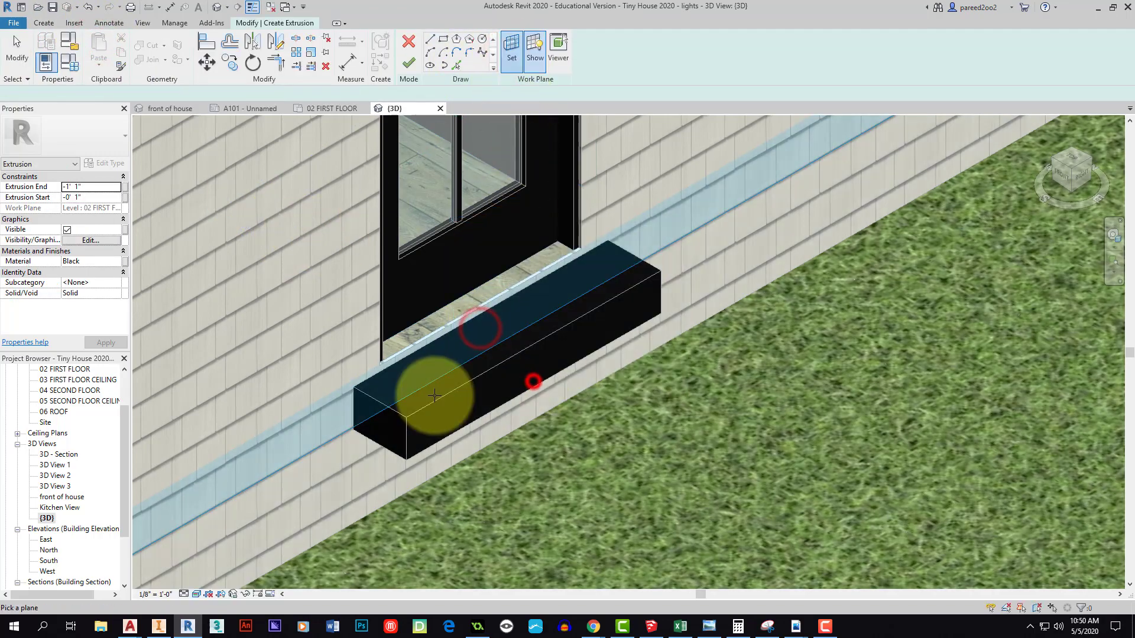
{"action": "left_click", "coordinate": [429, 403]}
{"action": "scroll", "coordinate": [368, 401], "scroll_direction": "up", "scroll_amount": 3}
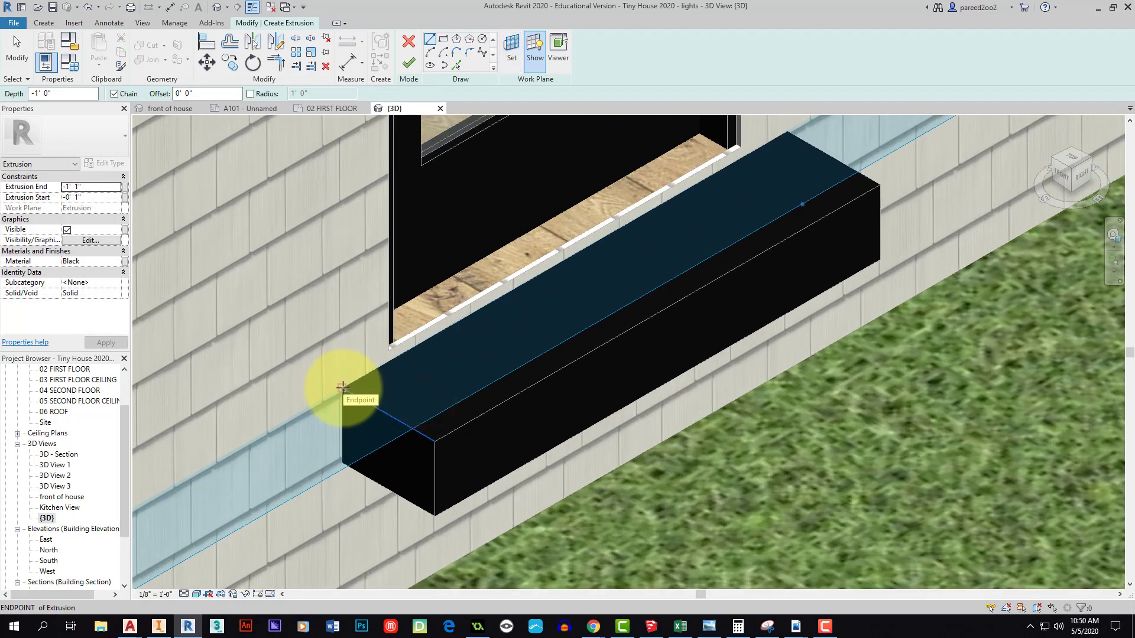
Sketch a closed tread outline about 4' 3" long and 11" deep on the step's top face, overhanging its front and both ends
{"action": "left_click", "coordinate": [343, 387]}
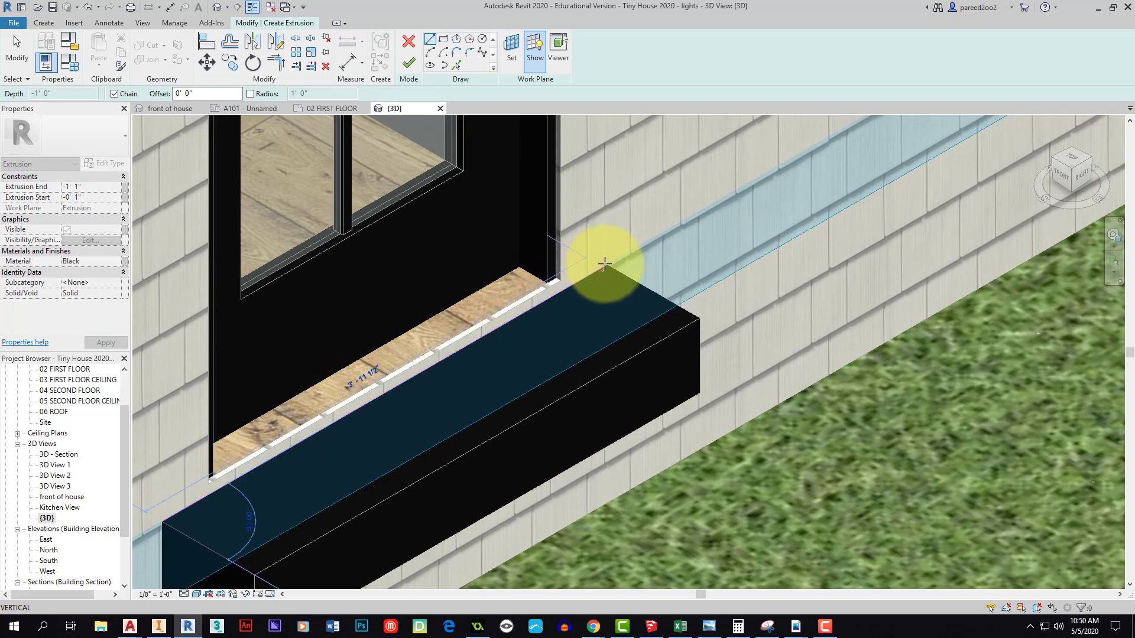
{"action": "left_click", "coordinate": [604, 264]}
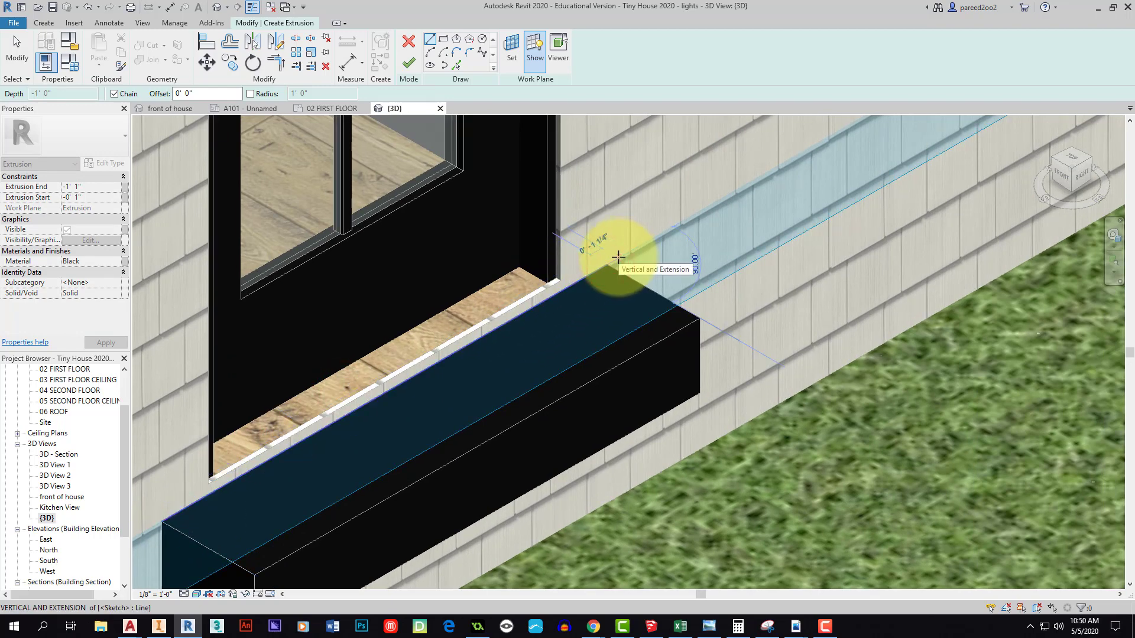
{"action": "left_click", "coordinate": [615, 259]}
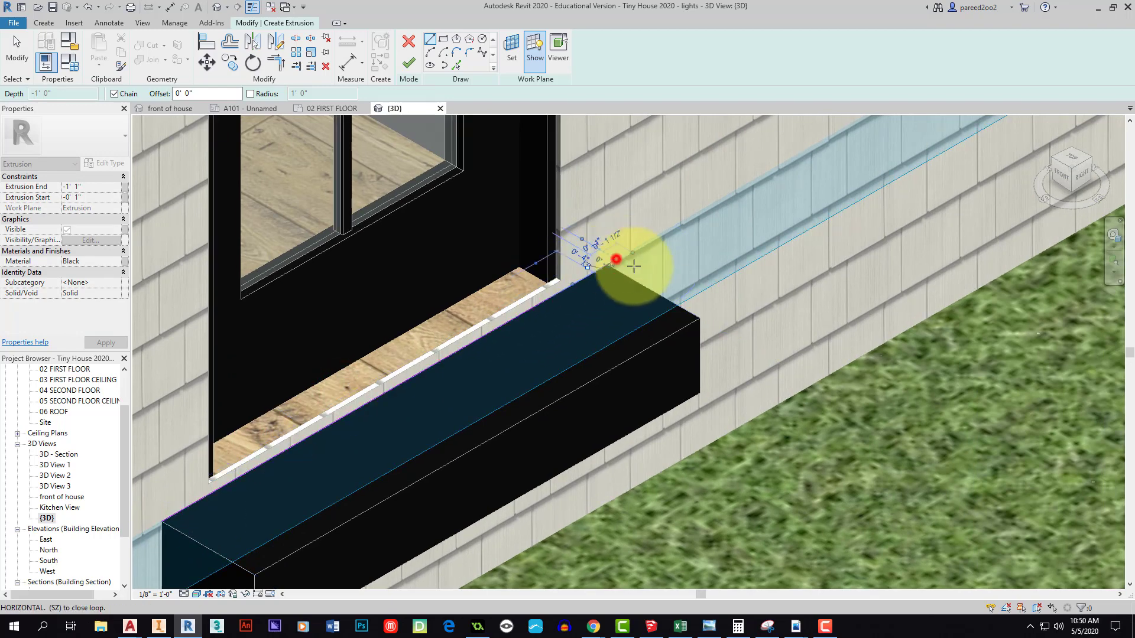
{"action": "left_click", "coordinate": [716, 319]}
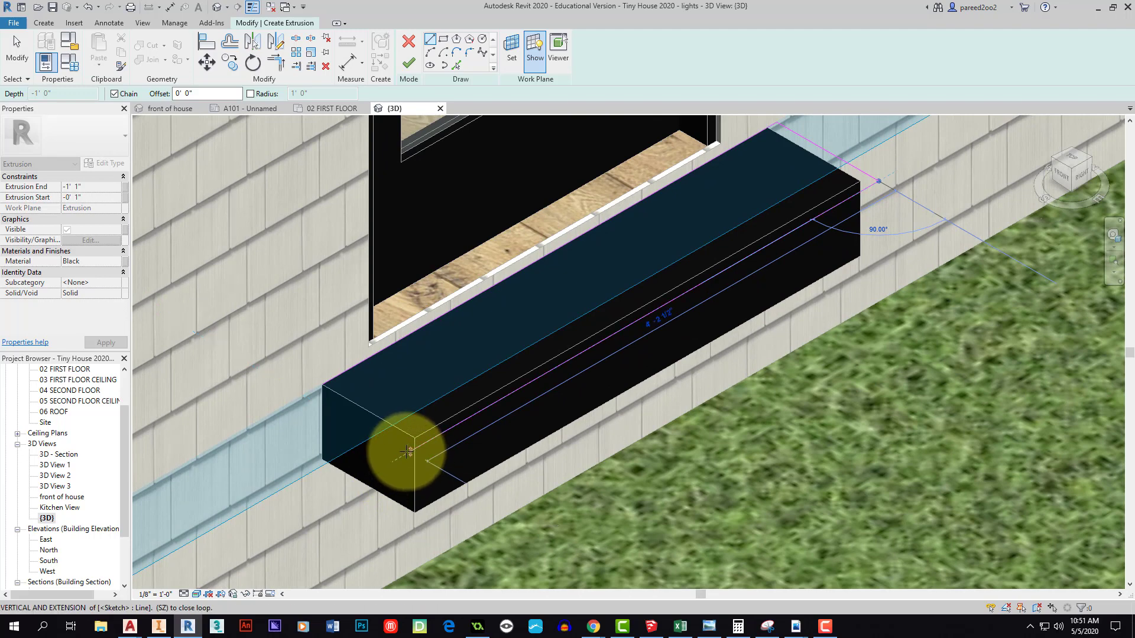
{"action": "left_click", "coordinate": [405, 452]}
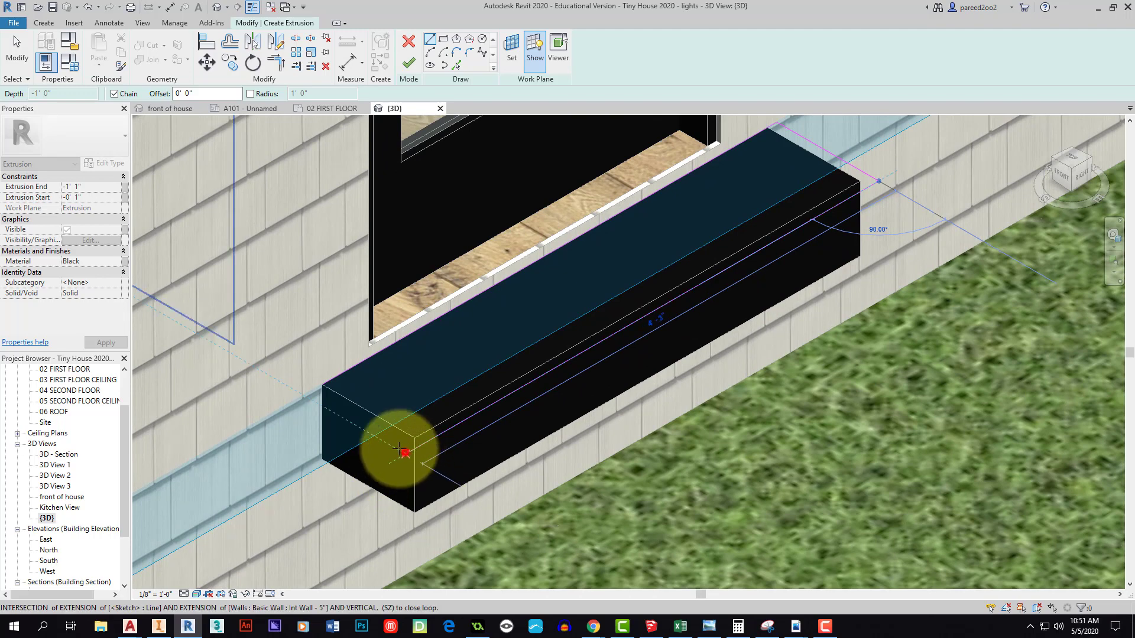
{"action": "left_click", "coordinate": [305, 393]}
{"action": "left_click", "coordinate": [319, 385]}
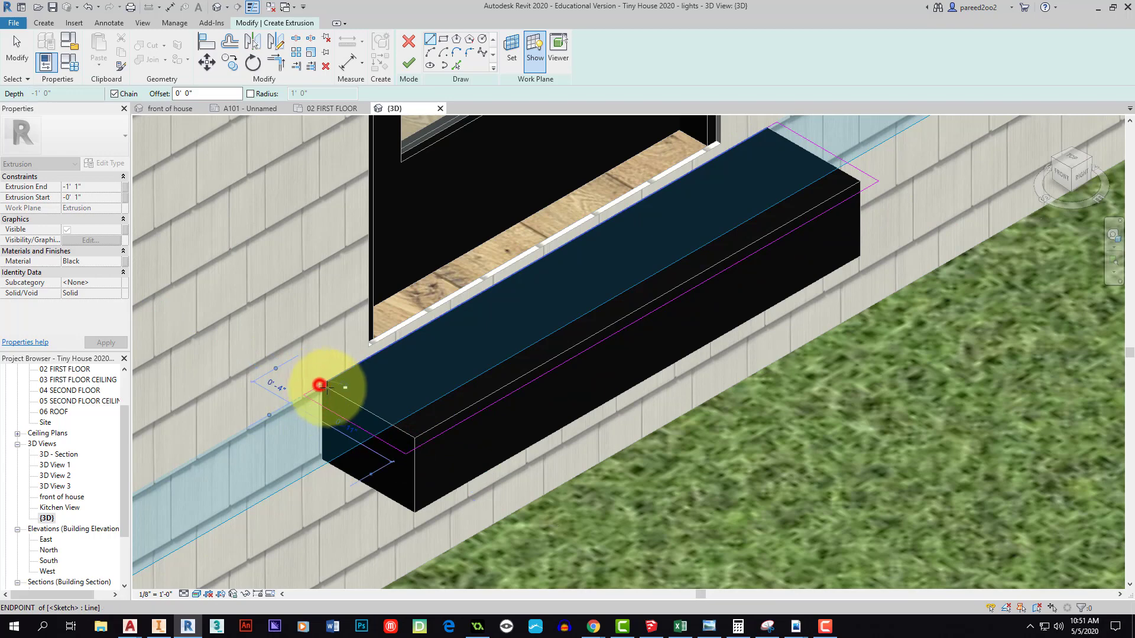
{"action": "key", "text": "Escape"}
Move the sketch line at the tread's left end slightly inward to reduce its overhang past the step
{"action": "scroll", "coordinate": [342, 404], "scroll_direction": "up", "scroll_amount": 2}
{"action": "left_click", "coordinate": [345, 421]}
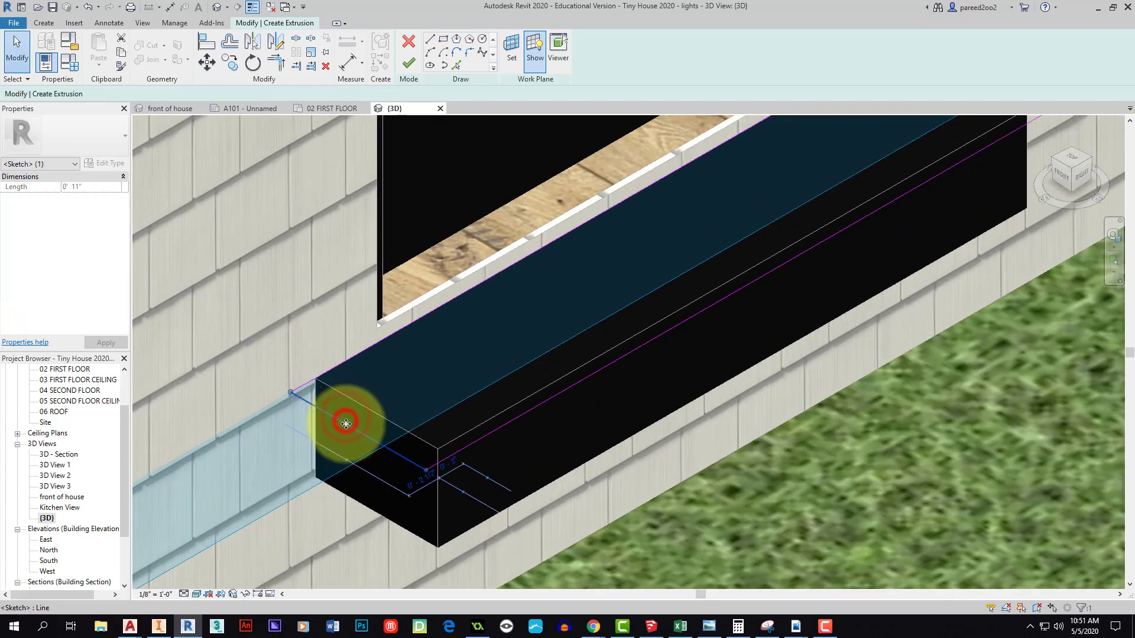
{"action": "left_click_drag", "start_coordinate": [359, 420], "coordinate": [360, 417]}
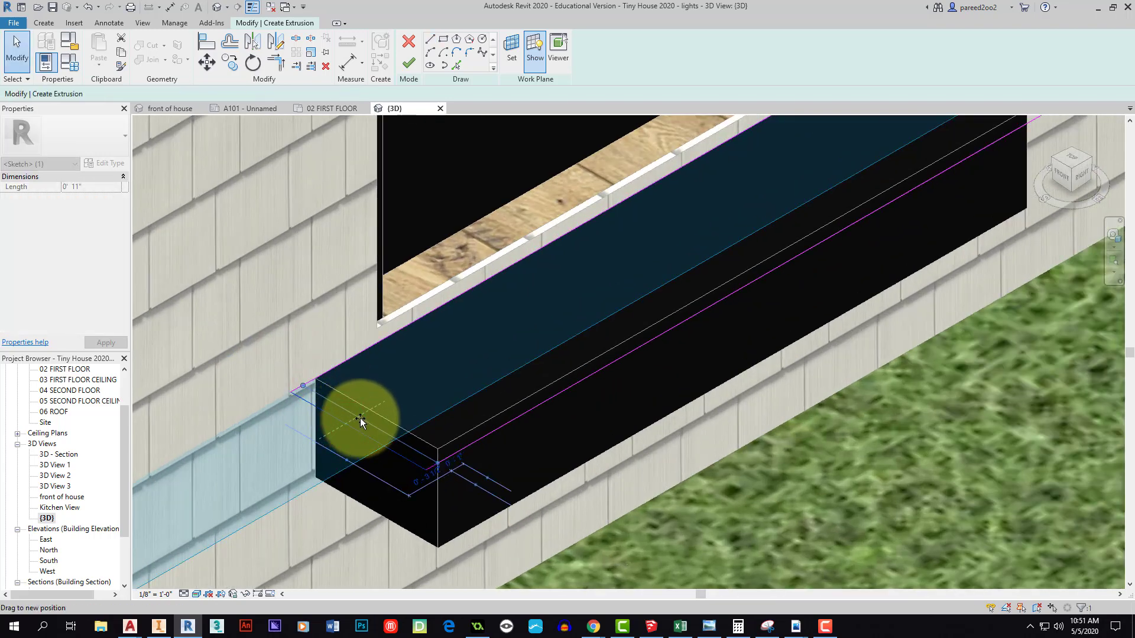
{"action": "left_click", "coordinate": [404, 387]}
{"action": "scroll", "coordinate": [419, 376], "scroll_direction": "down", "scroll_amount": 1}
{"action": "middle_click_drag", "start_coordinate": [419, 376], "coordinate": [335, 389]}
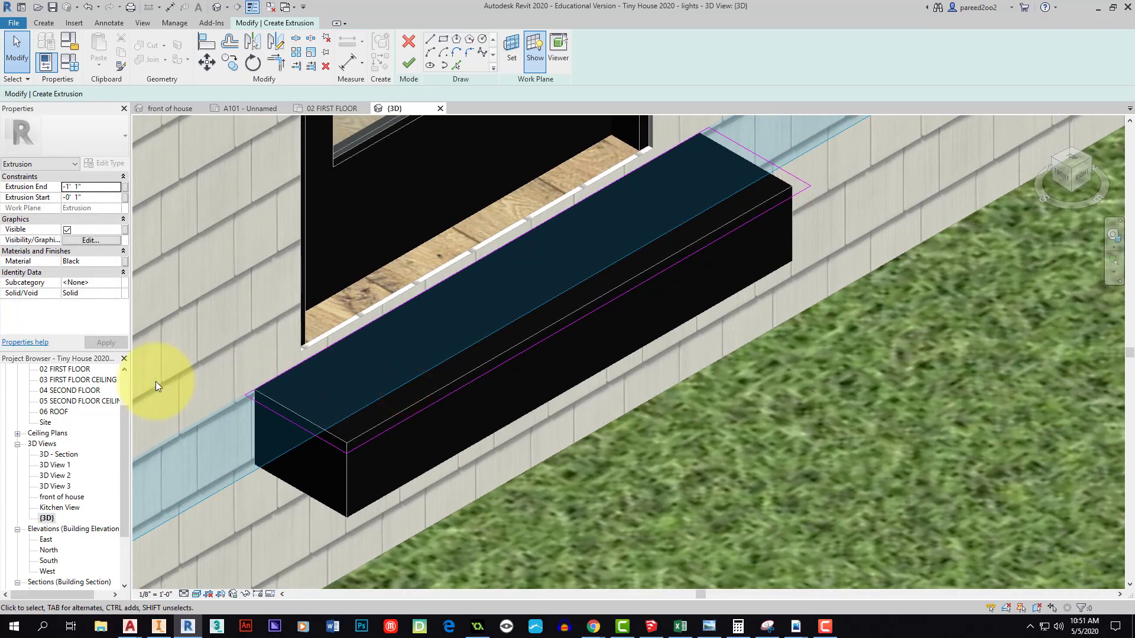
Set the tread's extrusion end to 1" and its extrusion start to 0"
{"action": "left_click", "coordinate": [80, 188]}
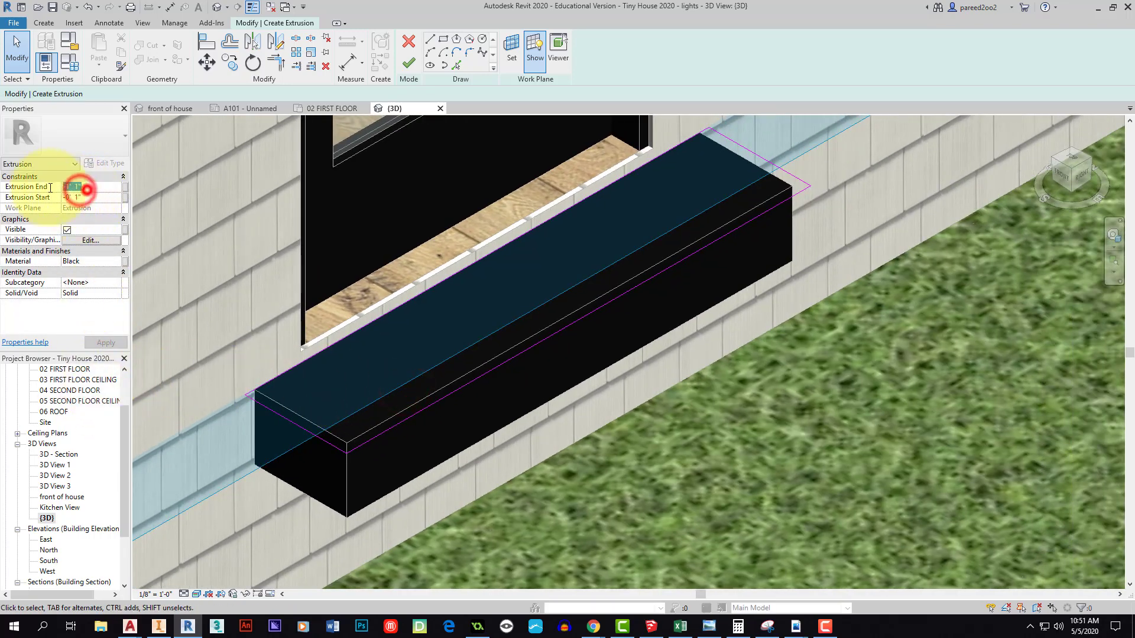
{"action": "left_click_drag", "start_coordinate": [89, 189], "coordinate": [62, 188]}
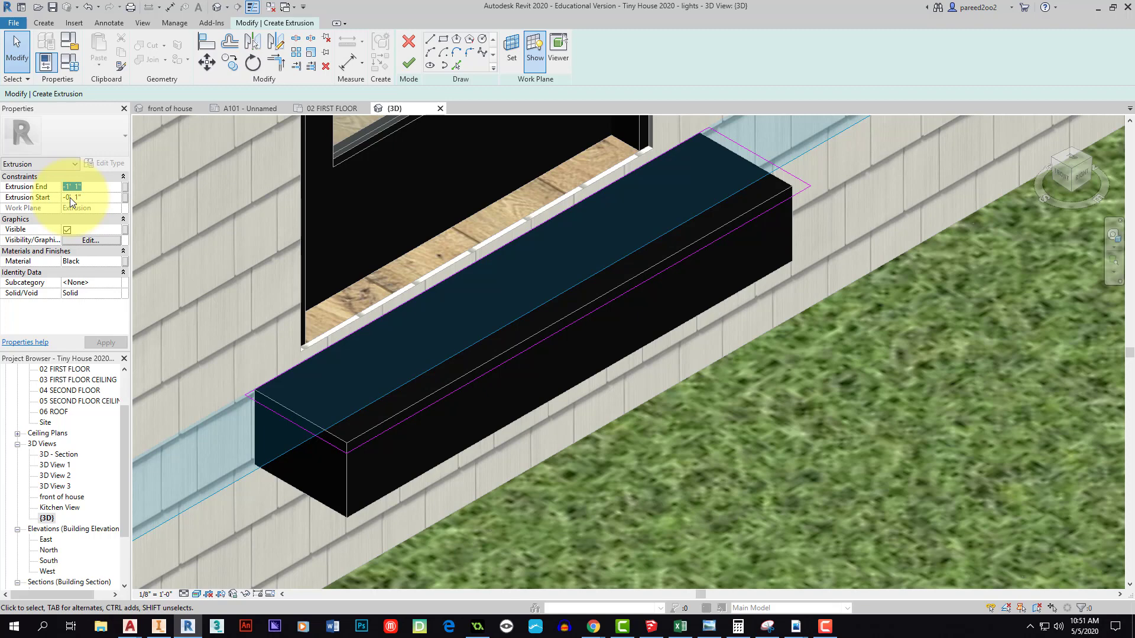
{"action": "type", "text": "1"}
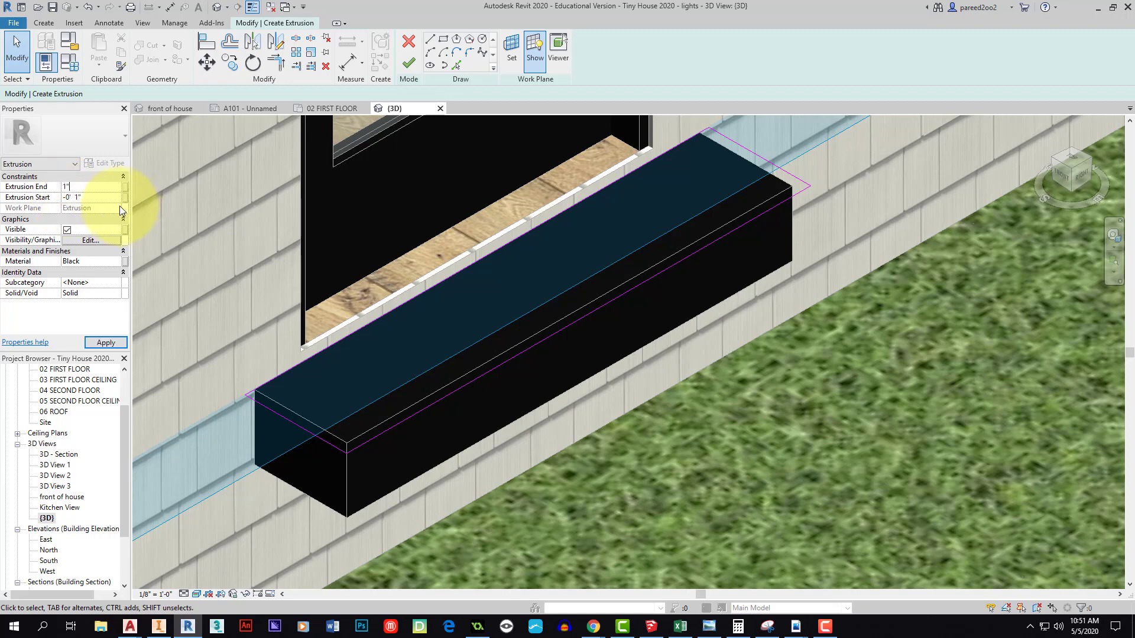
{"action": "left_click", "coordinate": [89, 197]}
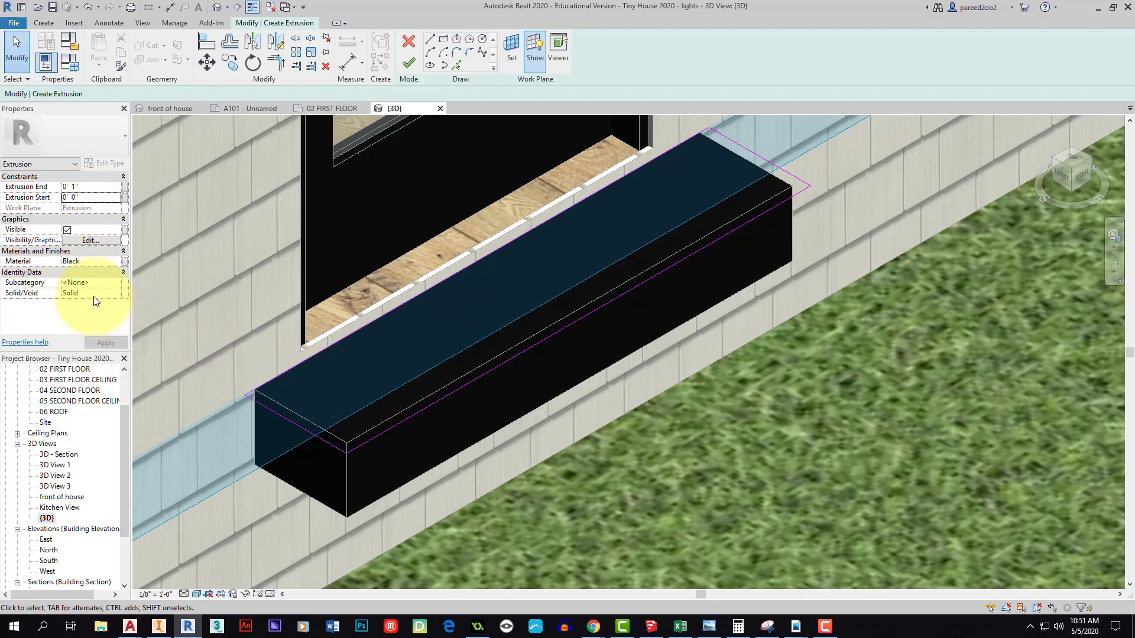
Assign the Oak Flooring material to the tread and finish its extrusion sketch
{"action": "left_click", "coordinate": [120, 261]}
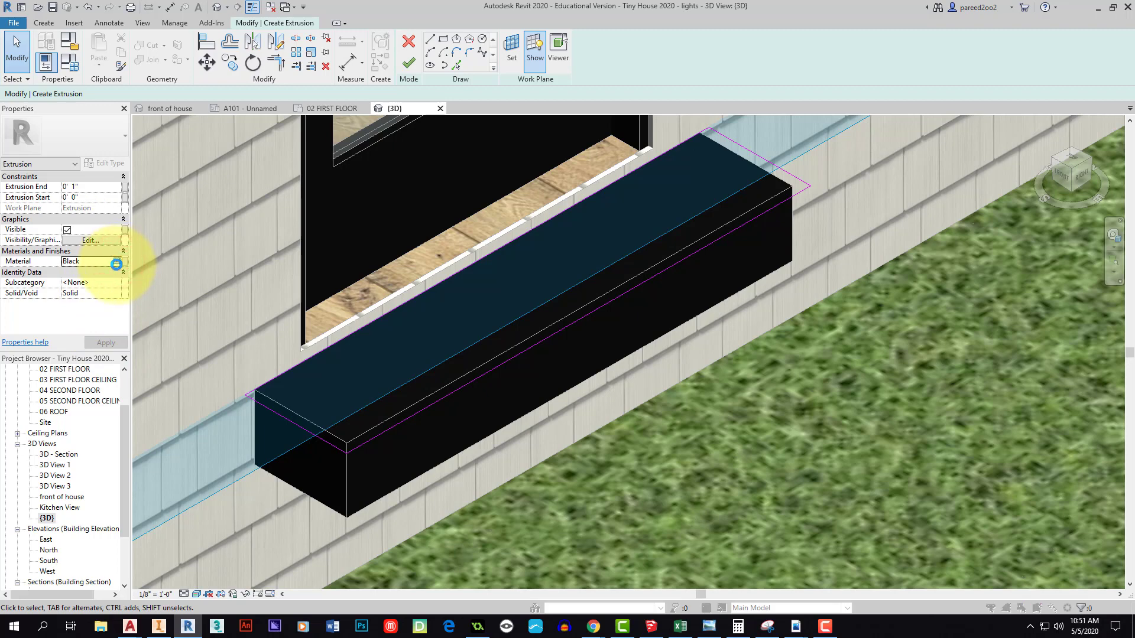
{"action": "left_click", "coordinate": [116, 264]}
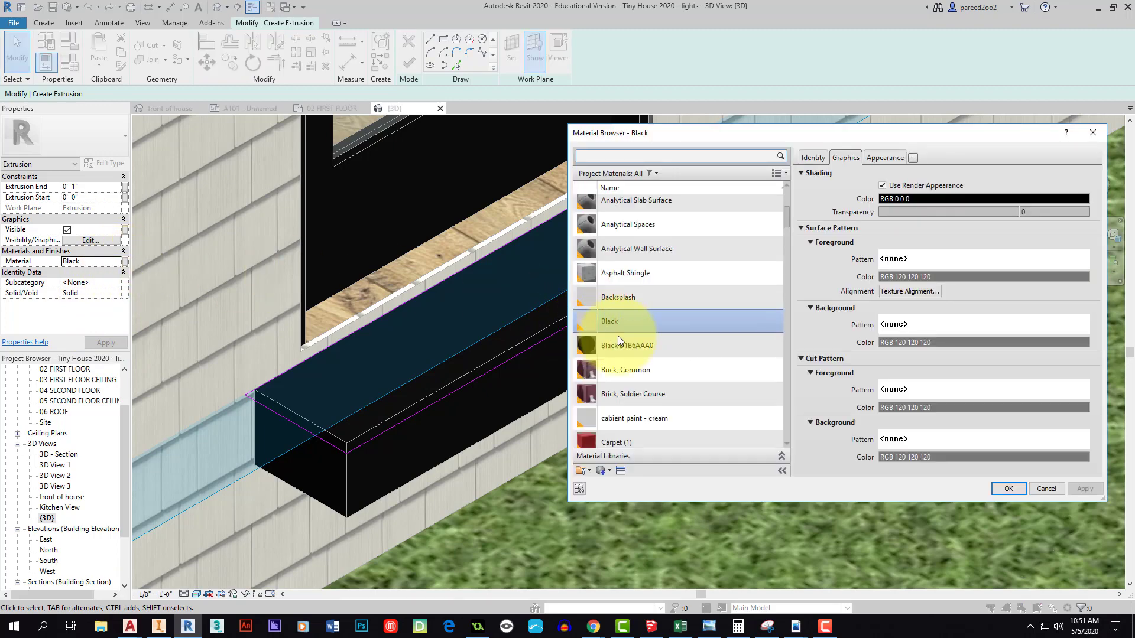
{"action": "scroll", "coordinate": [768, 207], "scroll_direction": "up", "scroll_amount": 1}
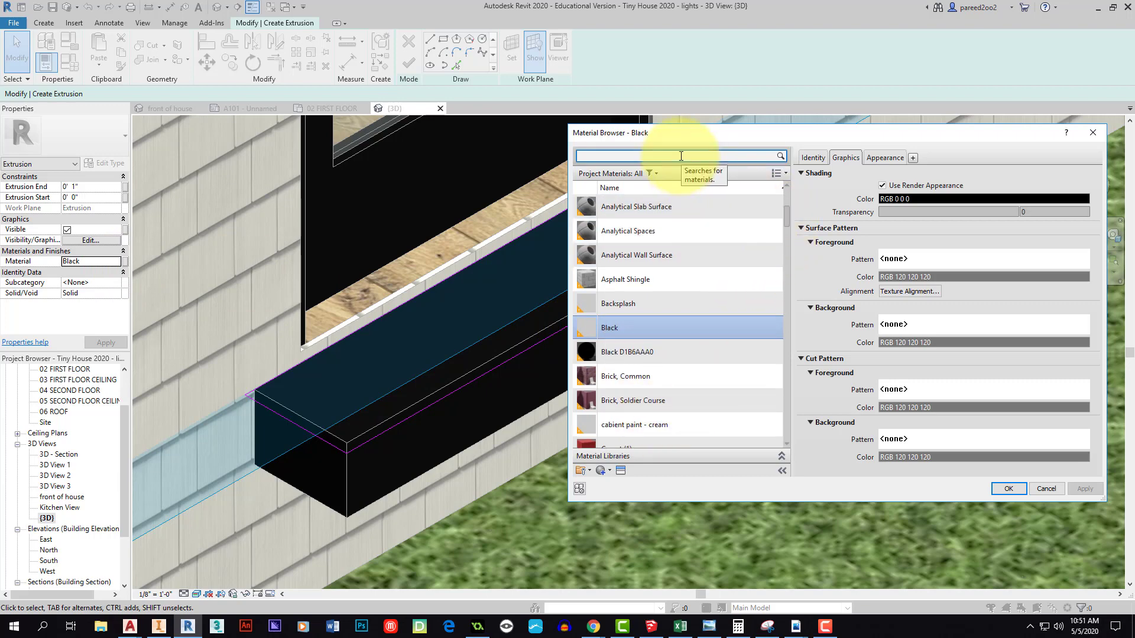
{"action": "key", "text": "o"}
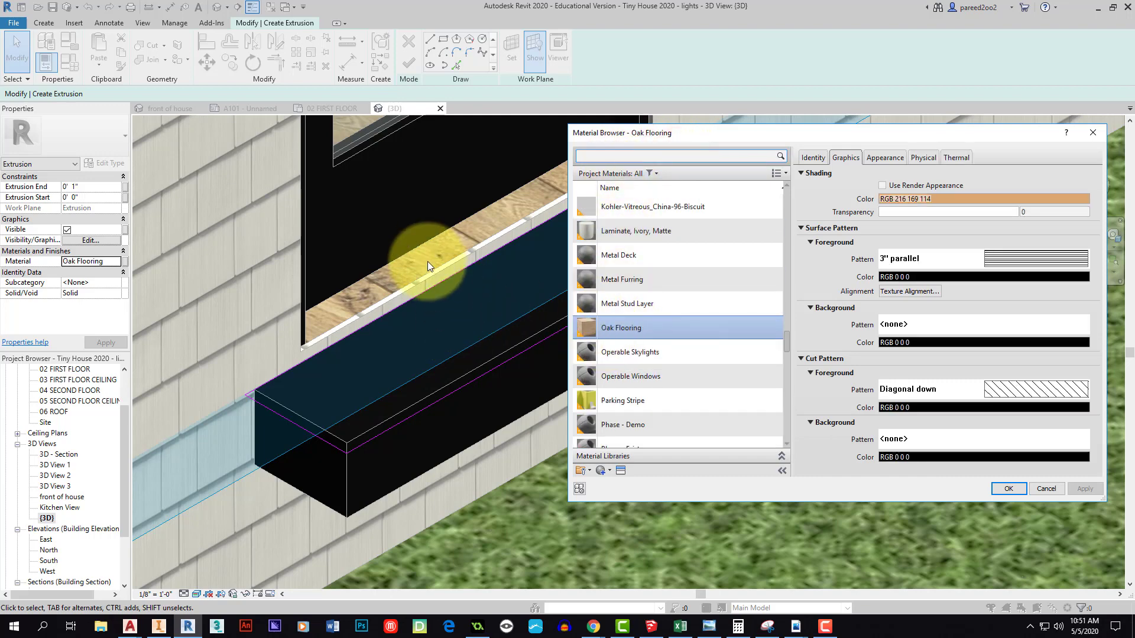
{"action": "scroll", "coordinate": [733, 440], "scroll_direction": "down", "scroll_amount": 1}
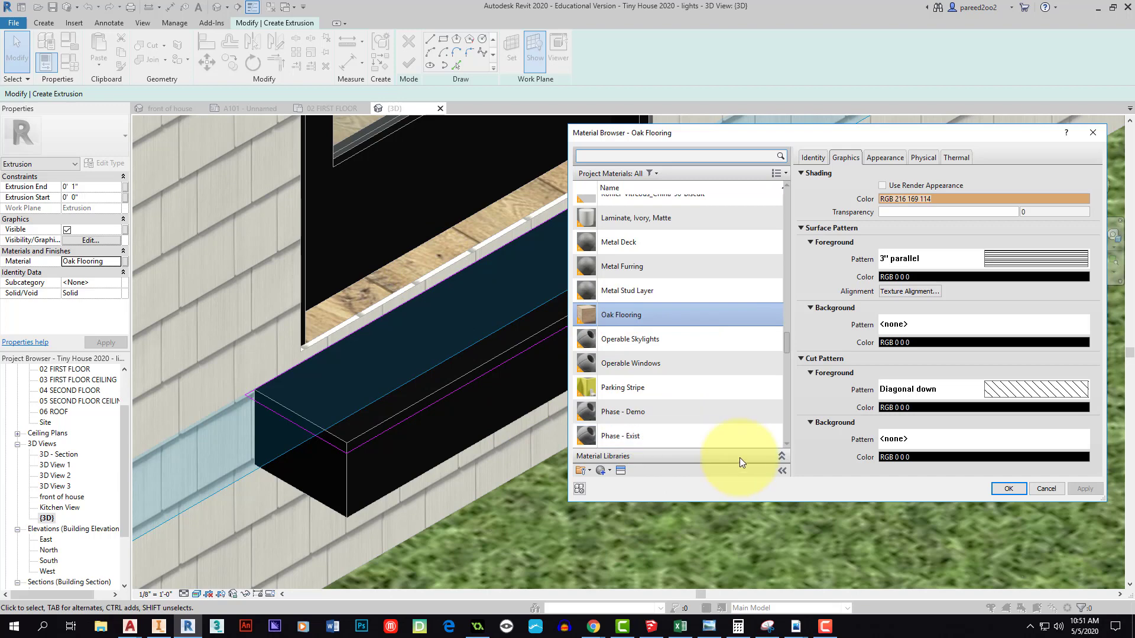
{"action": "left_click", "coordinate": [1008, 489]}
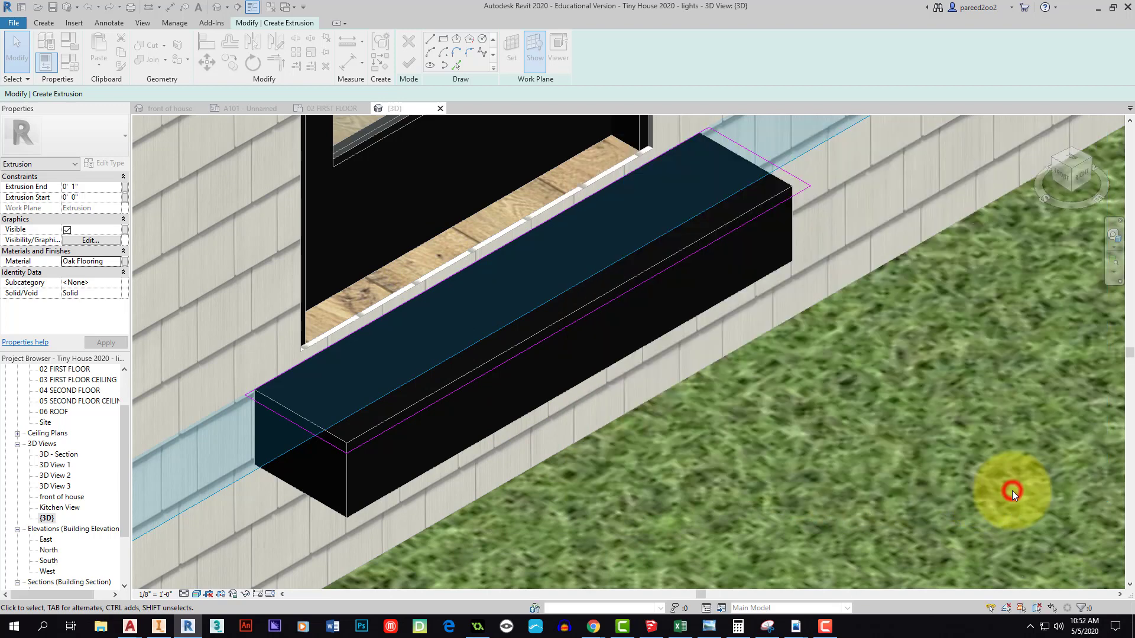
{"action": "left_click", "coordinate": [407, 63]}
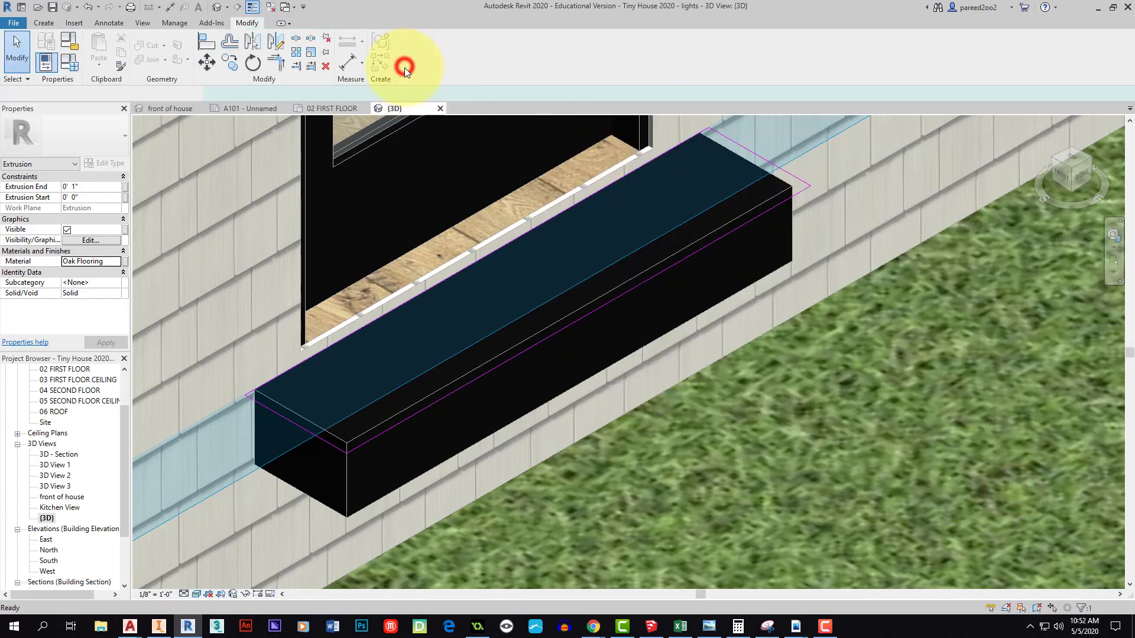
Stretch the wall-side face of the oak tread back to meet the front door
{"action": "left_click", "coordinate": [607, 354]}
{"action": "middle_click_drag", "start_coordinate": [693, 374], "coordinate": [731, 419]}
{"action": "left_click", "coordinate": [658, 339]}
{"action": "scroll", "coordinate": [518, 302], "scroll_direction": "up", "scroll_amount": 1}
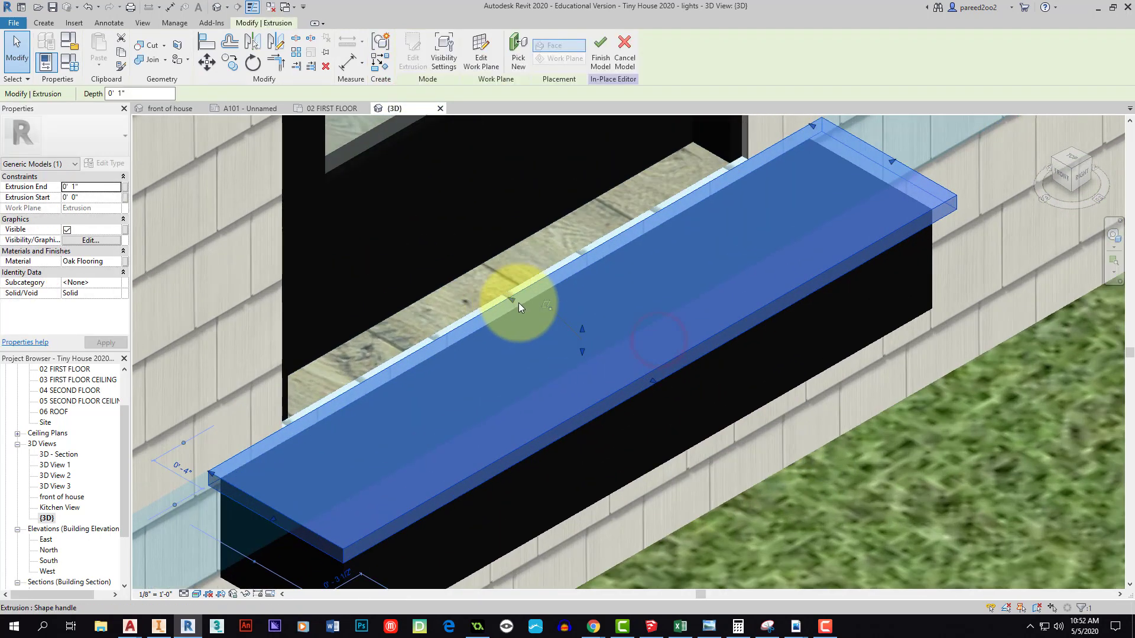
{"action": "scroll", "coordinate": [511, 306], "scroll_direction": "down", "scroll_amount": 1}
{"action": "middle_click_drag", "start_coordinate": [547, 268], "coordinate": [551, 270]}
{"action": "scroll", "coordinate": [550, 270], "scroll_direction": "down", "scroll_amount": 1}
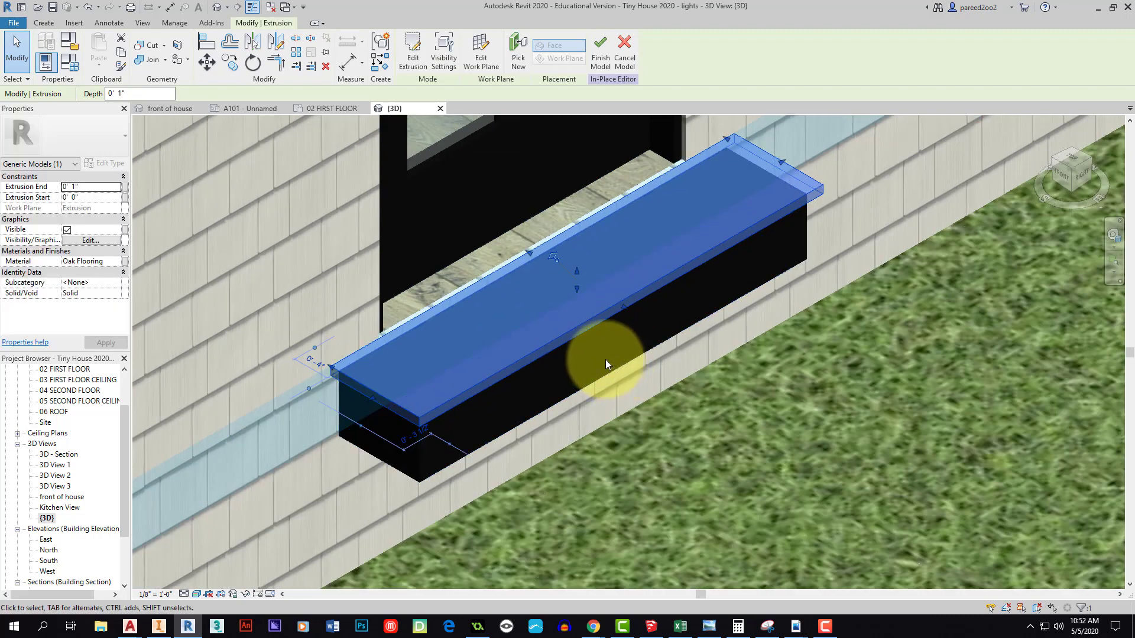
{"action": "middle_click_drag", "start_coordinate": [605, 359], "coordinate": [619, 402]}
{"action": "left_click", "coordinate": [619, 405]}
{"action": "left_click", "coordinate": [554, 352]}
{"action": "middle_click_drag", "start_coordinate": [573, 356], "coordinate": [605, 416]}
{"action": "left_click_drag", "start_coordinate": [565, 319], "coordinate": [542, 299]}
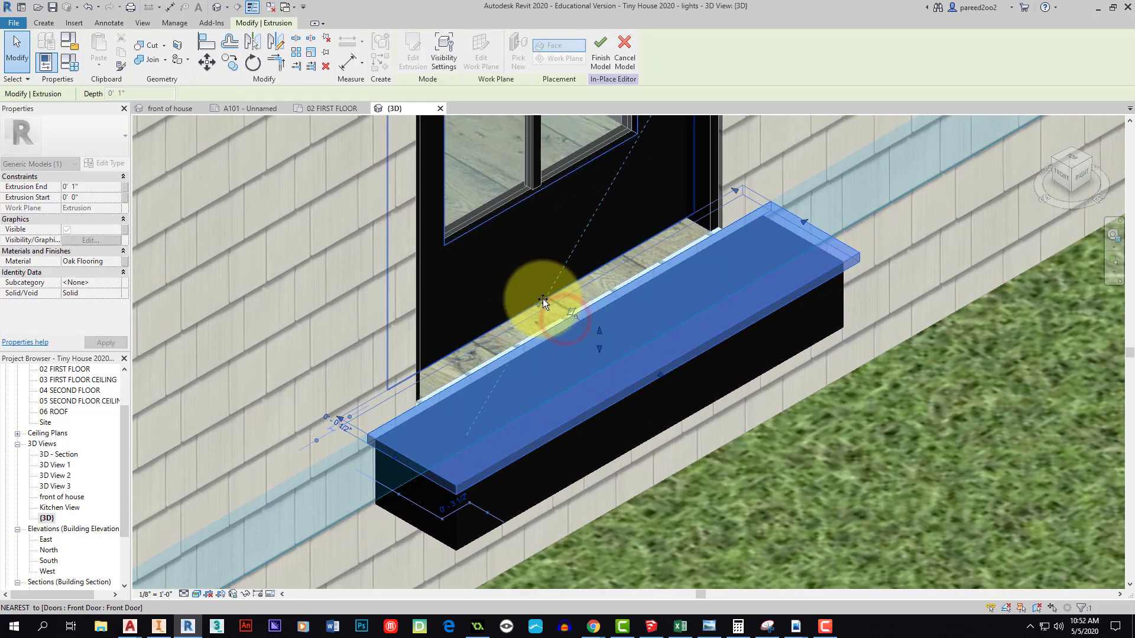
{"action": "left_click", "coordinate": [687, 432]}
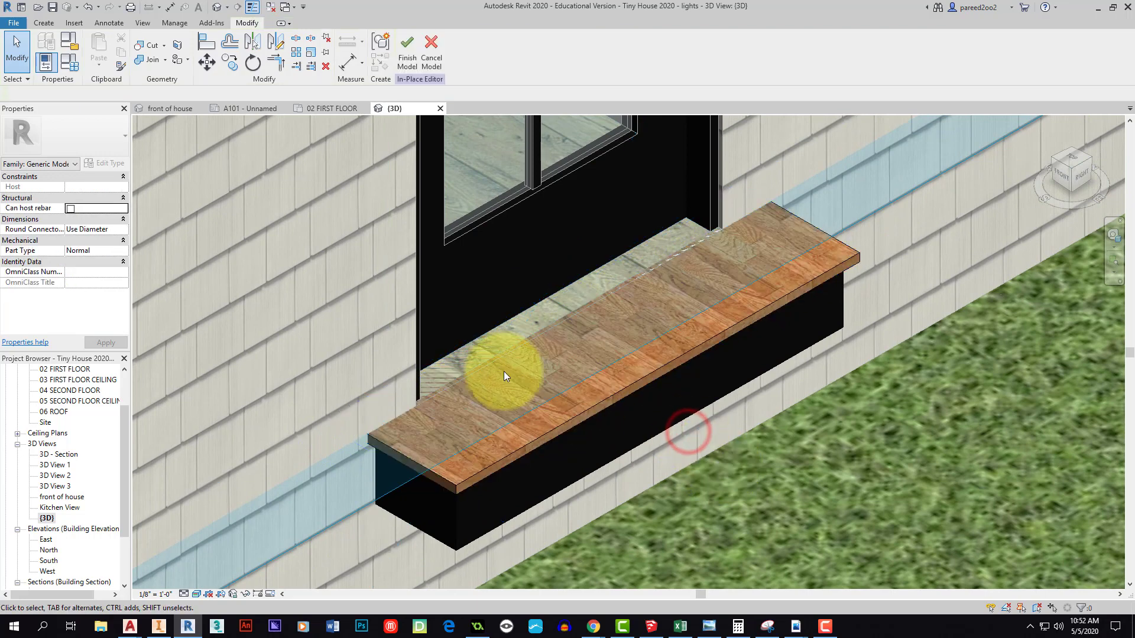
Thicken the oak tread to about 1 1/2" by raising its top face
{"action": "left_click", "coordinate": [561, 420]}
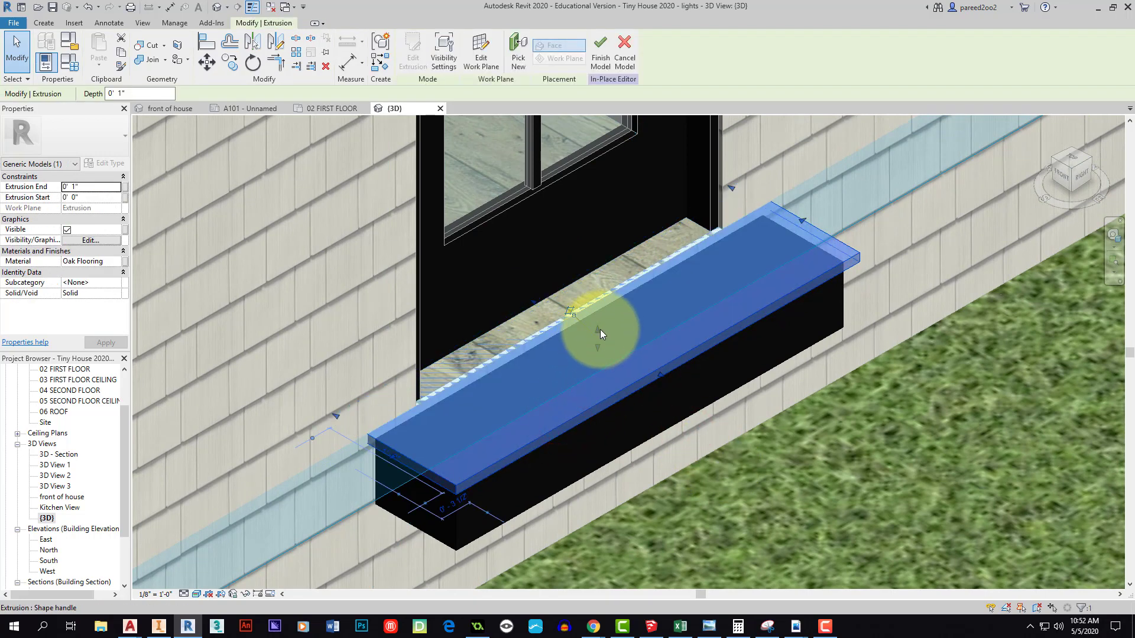
{"action": "left_click_drag", "start_coordinate": [600, 328], "coordinate": [598, 324]}
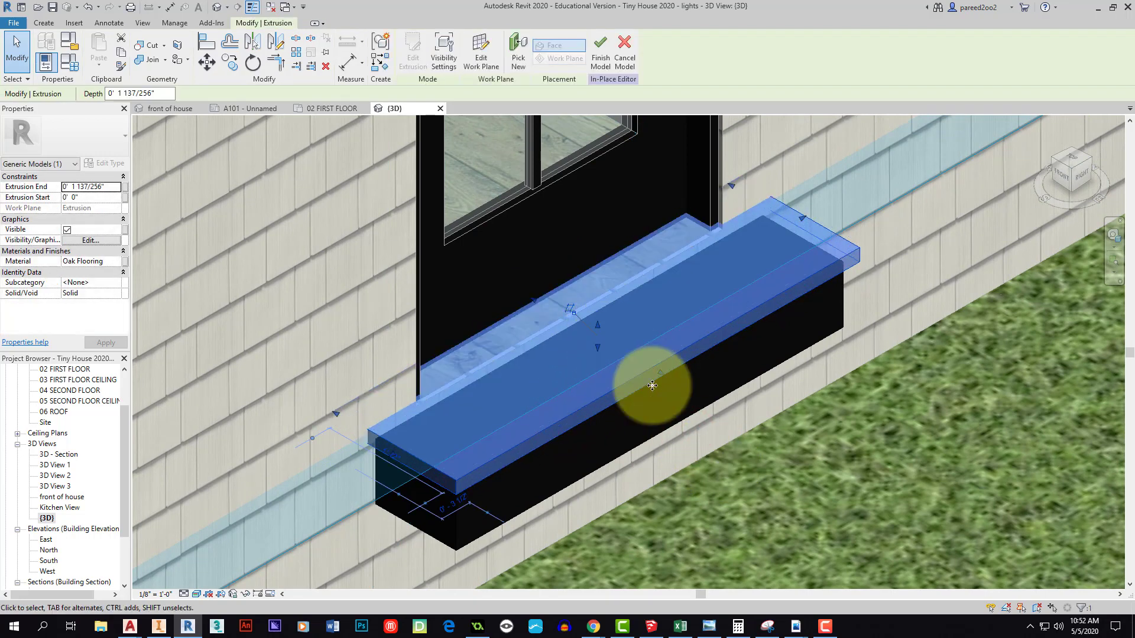
{"action": "left_click", "coordinate": [725, 442]}
Examine the oak tread and black step up close, at eye level, and against the whole house and terrain
{"action": "scroll", "coordinate": [725, 441], "scroll_direction": "down", "scroll_amount": 4}
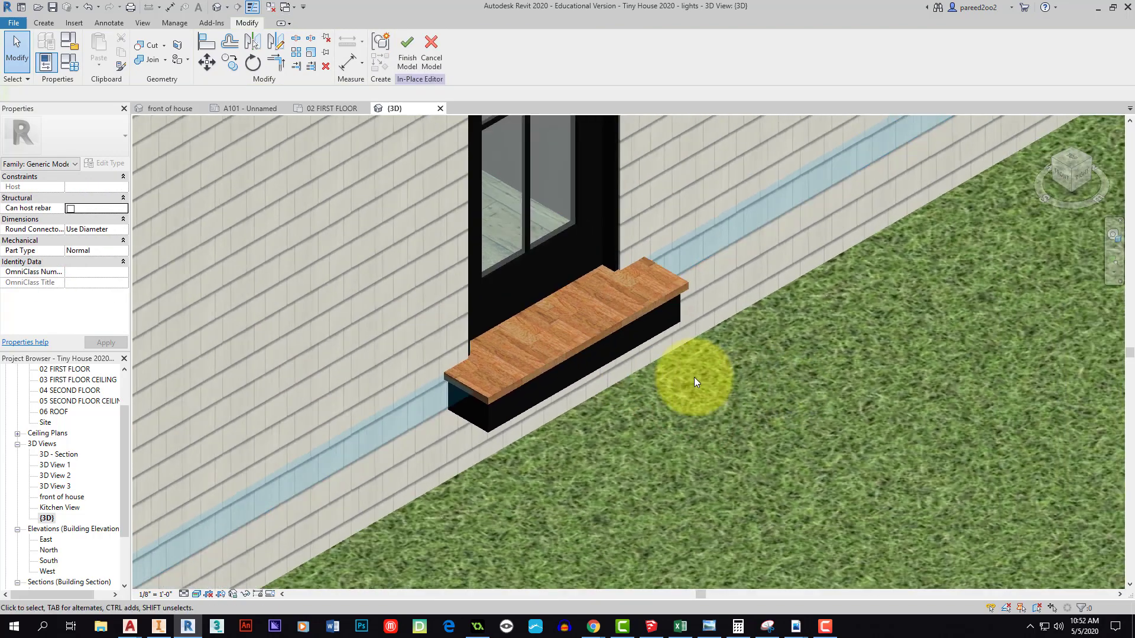
{"action": "scroll", "coordinate": [616, 350], "scroll_direction": "down", "scroll_amount": 3}
{"action": "scroll", "coordinate": [616, 347], "scroll_direction": "up", "scroll_amount": 6}
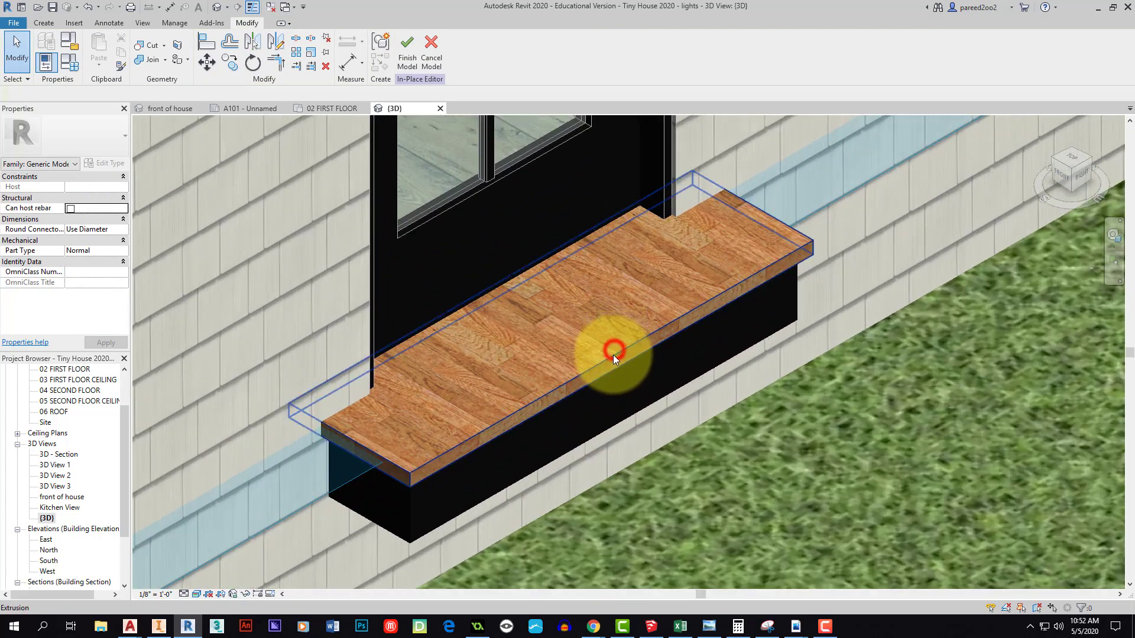
{"action": "left_click", "coordinate": [613, 355]}
{"action": "left_click", "coordinate": [673, 461]}
{"action": "scroll", "coordinate": [674, 461], "scroll_direction": "down", "scroll_amount": 2}
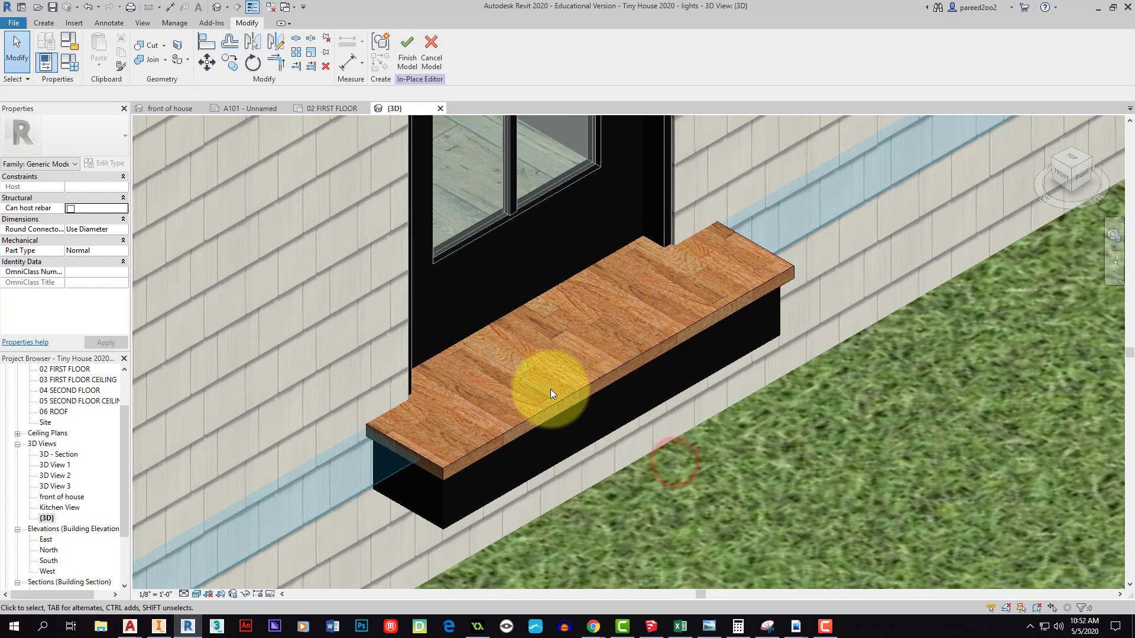
{"action": "scroll", "coordinate": [614, 398], "scroll_direction": "down", "scroll_amount": 4}
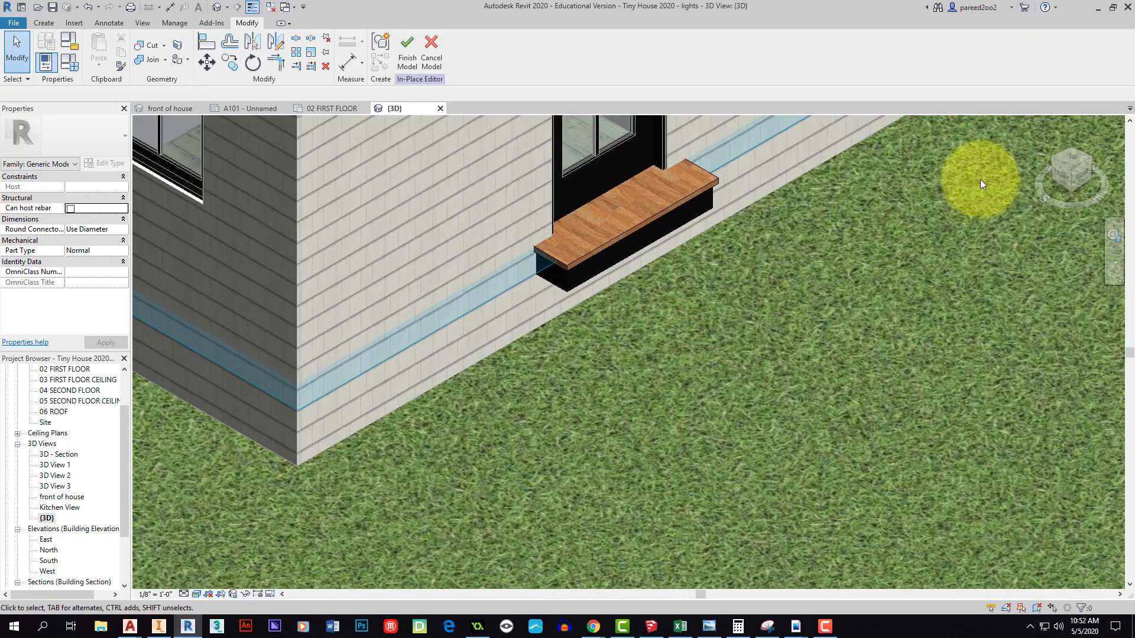
{"action": "left_click", "coordinate": [1061, 180]}
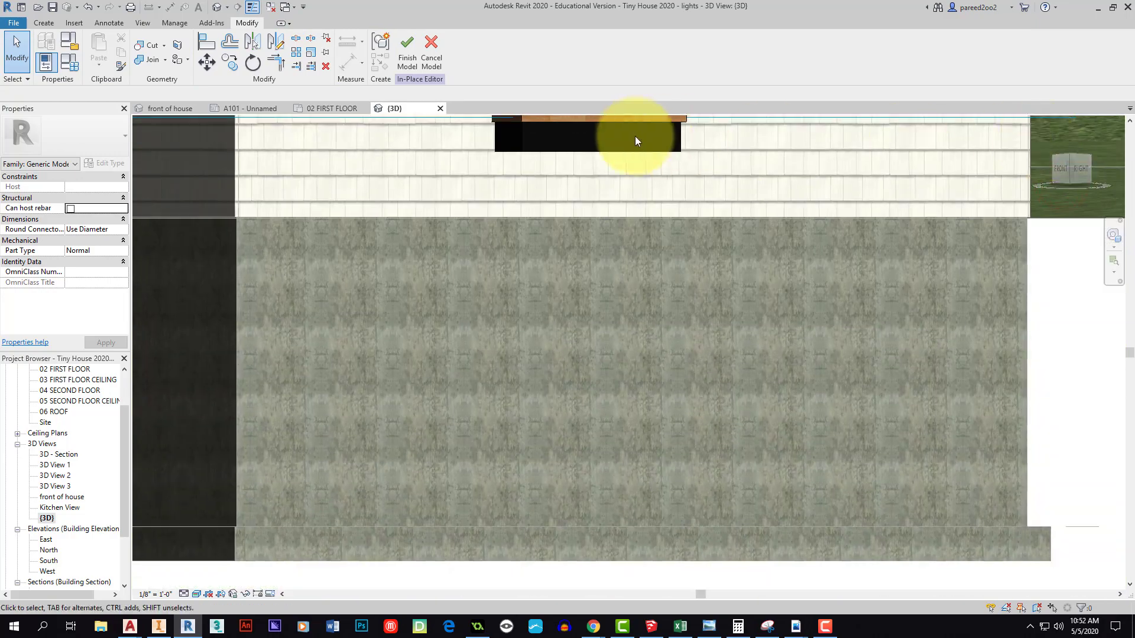
{"action": "middle_click_drag", "start_coordinate": [635, 140], "coordinate": [672, 279]}
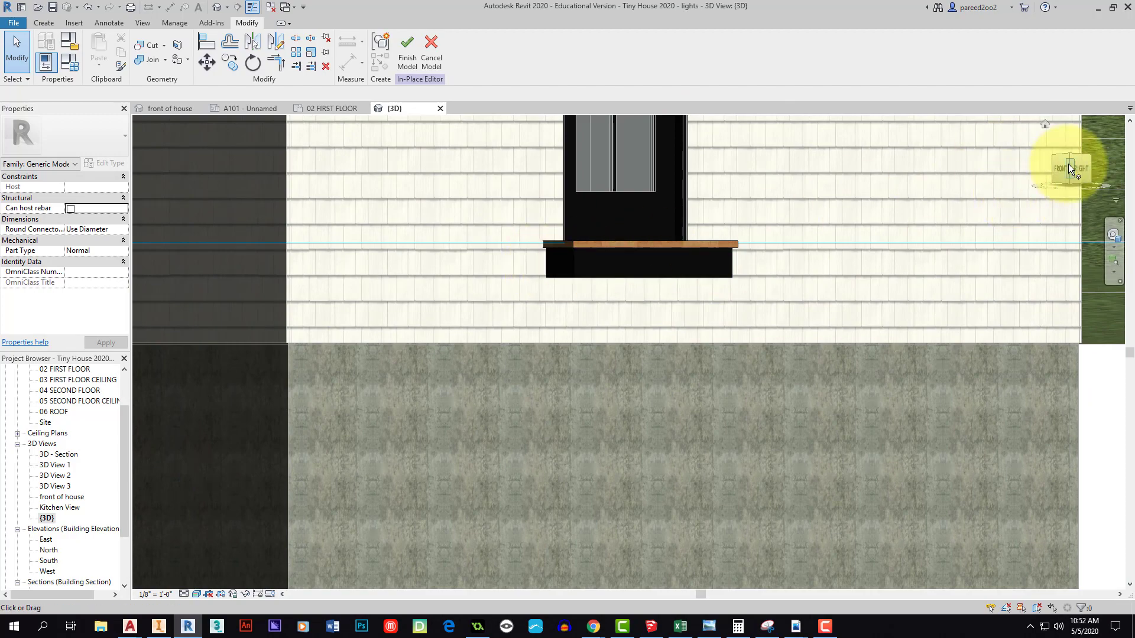
{"action": "left_click_drag", "start_coordinate": [1068, 170], "coordinate": [1072, 206]}
{"action": "scroll", "coordinate": [640, 203], "scroll_direction": "down", "scroll_amount": 10}
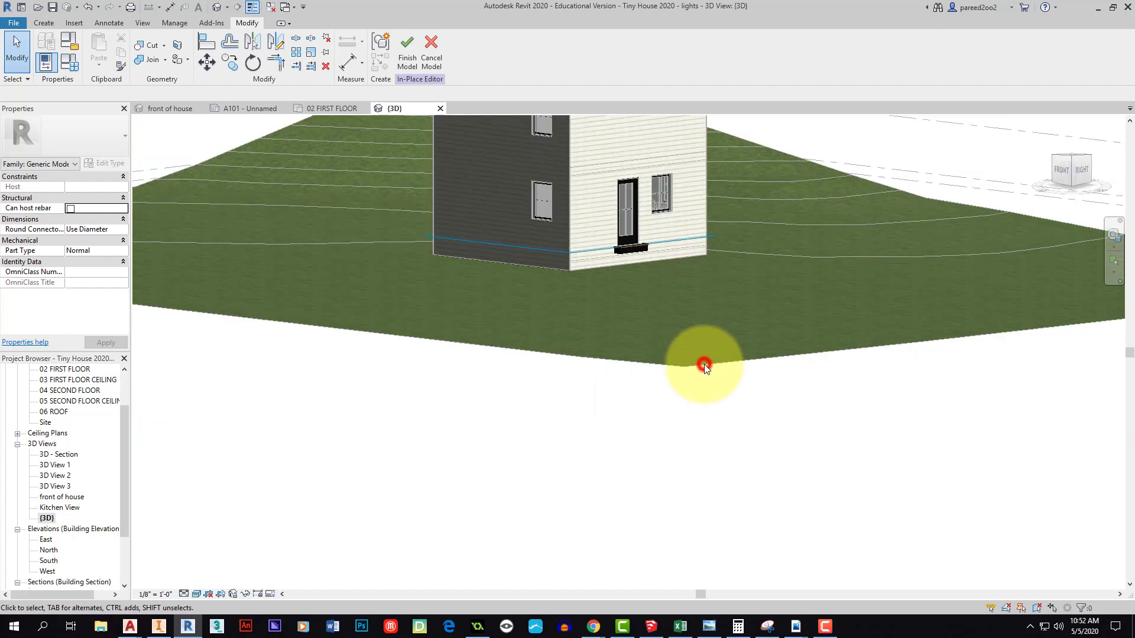
{"action": "left_click", "coordinate": [532, 350]}
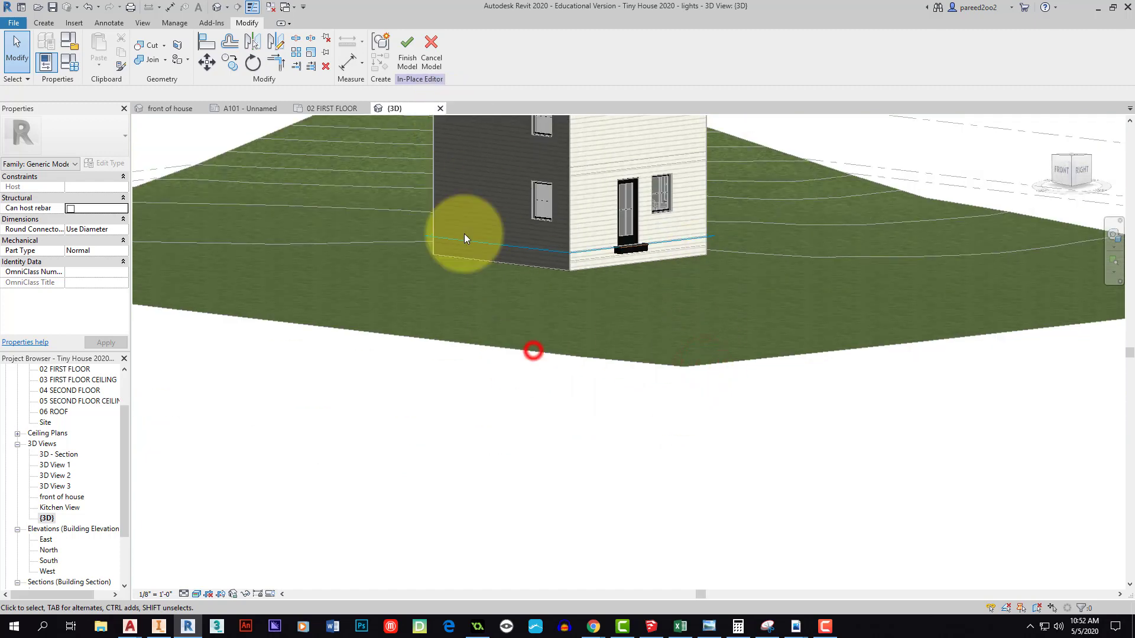
Finish the in-place deck model and select the grass topography around the house
{"action": "left_click", "coordinate": [401, 48]}
{"action": "left_click", "coordinate": [594, 357]}
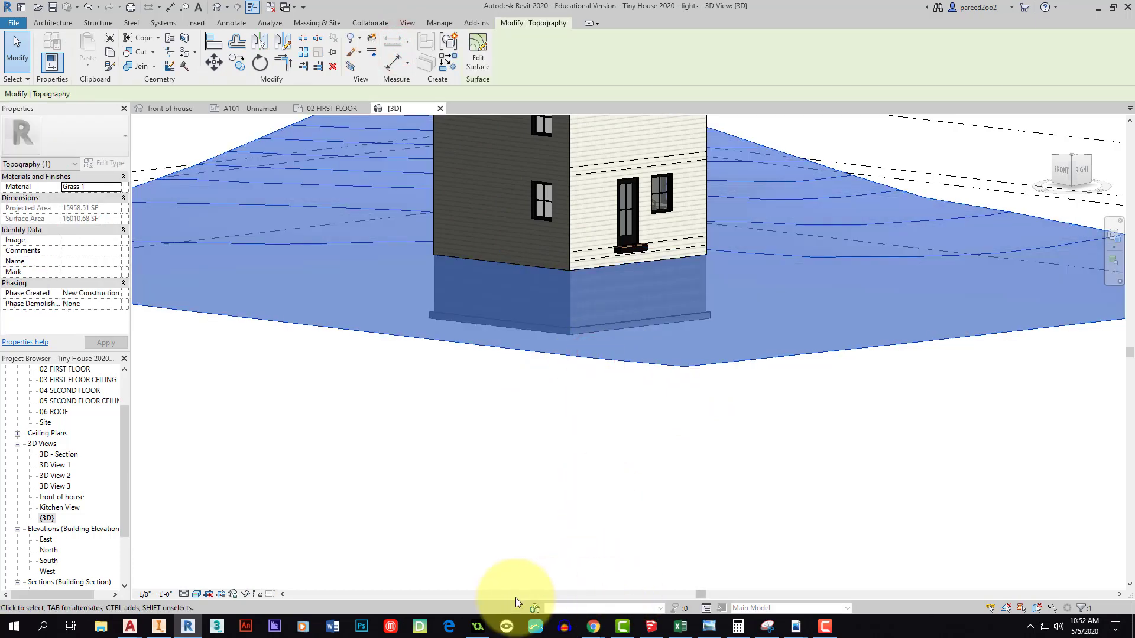
Temporarily hide the selected grass topography so the house foundation and door step are exposed
{"action": "left_click", "coordinate": [245, 593]}
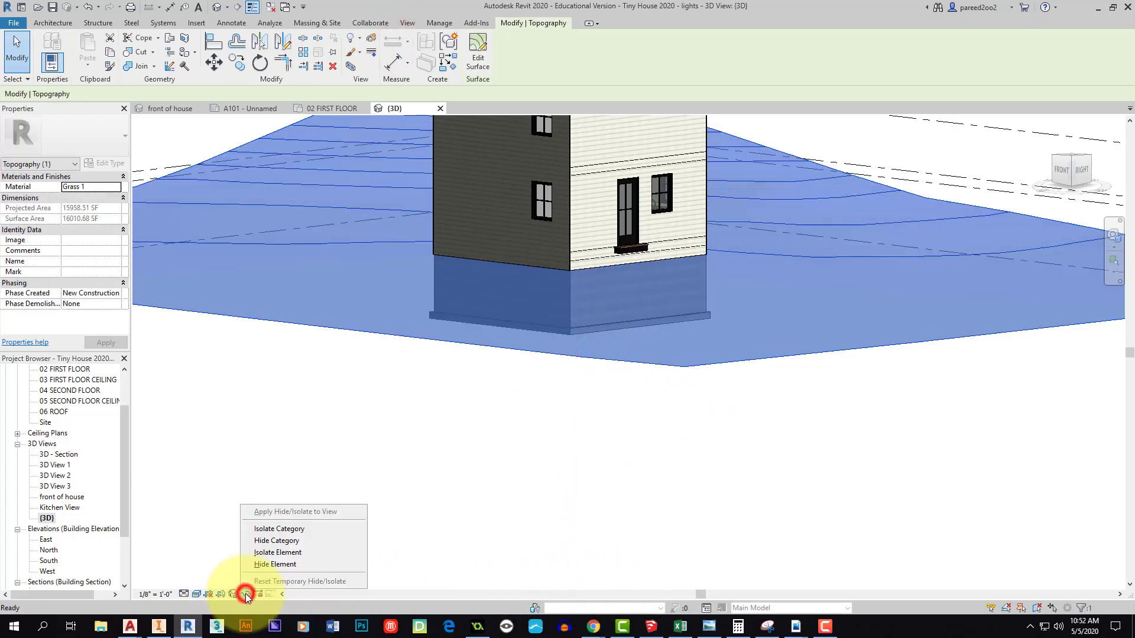
{"action": "left_click", "coordinate": [273, 564]}
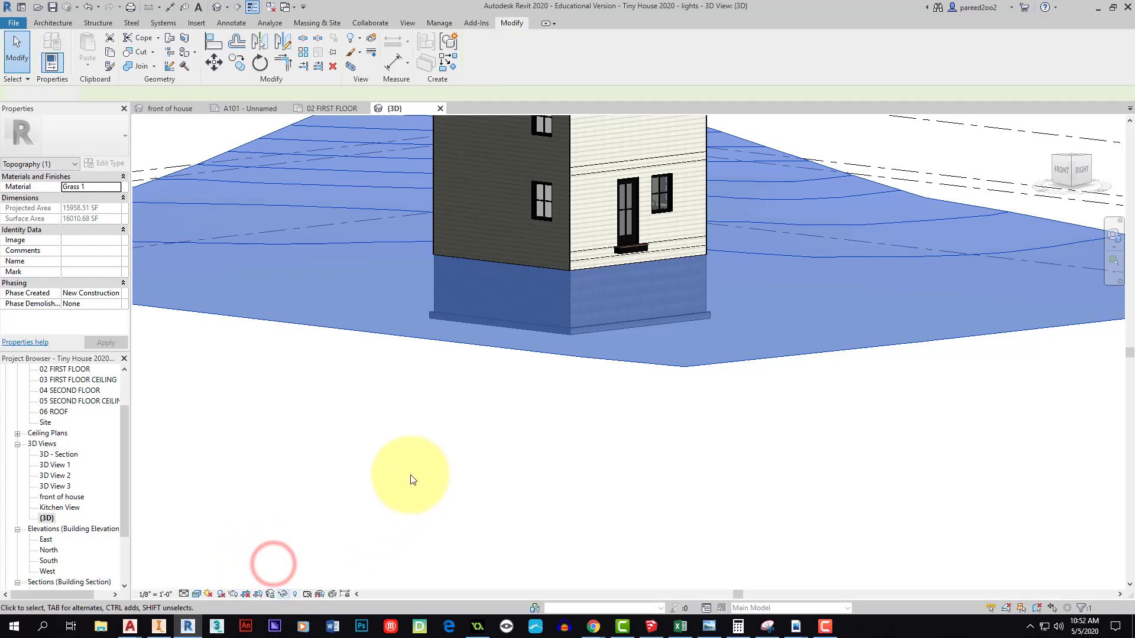
{"action": "scroll", "coordinate": [528, 408], "scroll_direction": "down", "scroll_amount": 3}
{"action": "scroll", "coordinate": [583, 382], "scroll_direction": "up", "scroll_amount": 10}
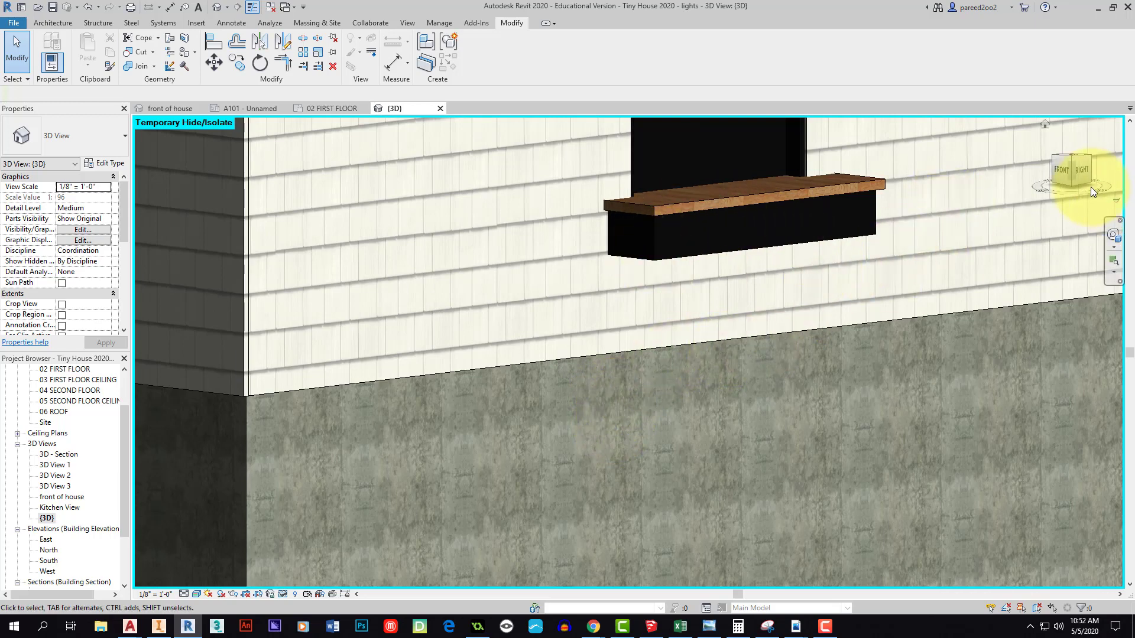
Reopen the in-place deck model for editing and set the work plane to the underside of the black step
{"action": "left_click_drag", "start_coordinate": [1074, 172], "coordinate": [689, 293]}
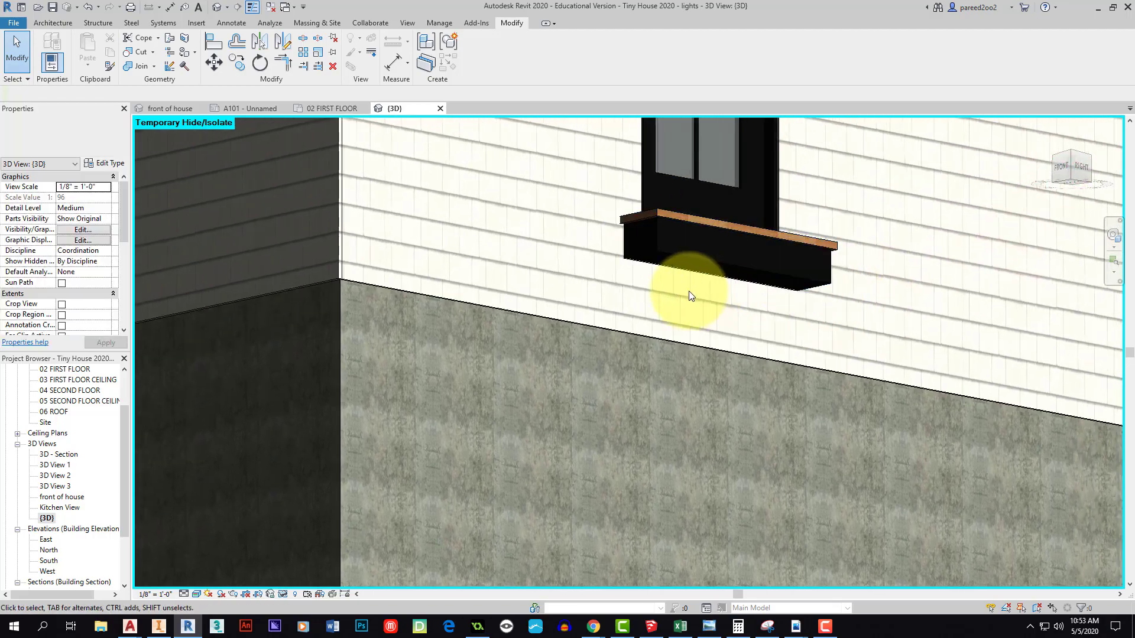
{"action": "left_click", "coordinate": [37, 22]}
{"action": "left_click", "coordinate": [672, 256]}
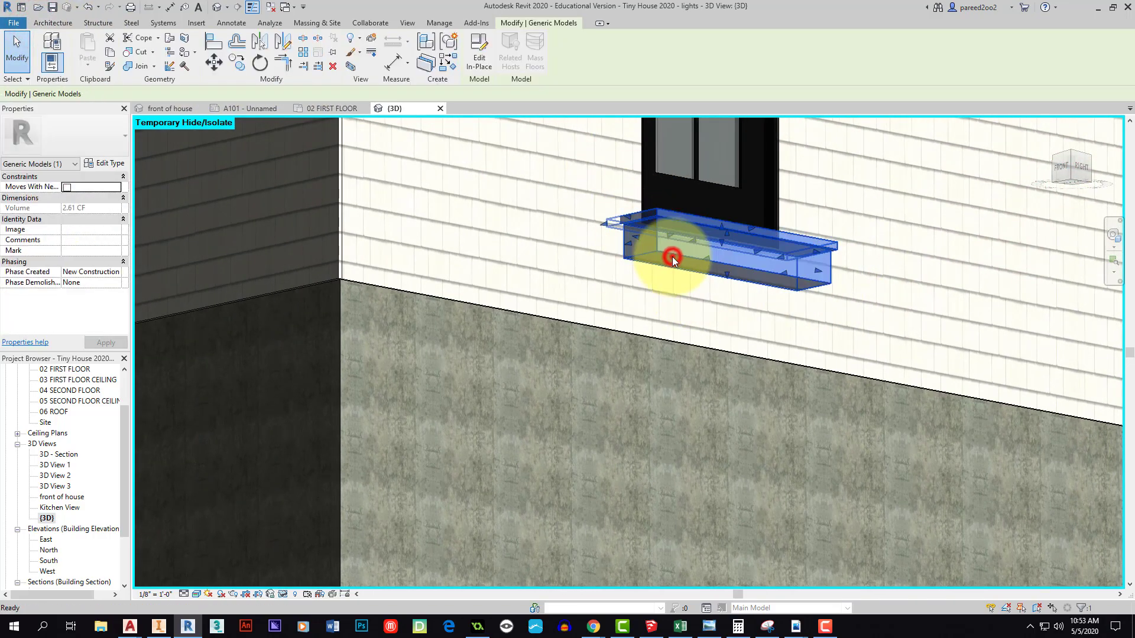
{"action": "double_click", "coordinate": [672, 257]}
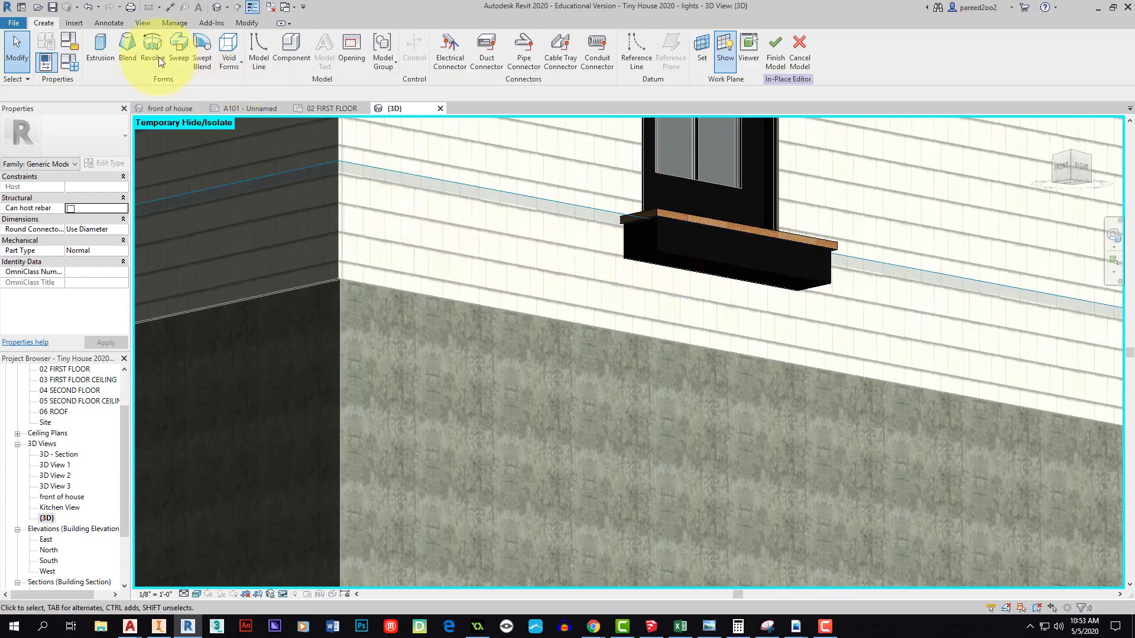
{"action": "left_click", "coordinate": [709, 46]}
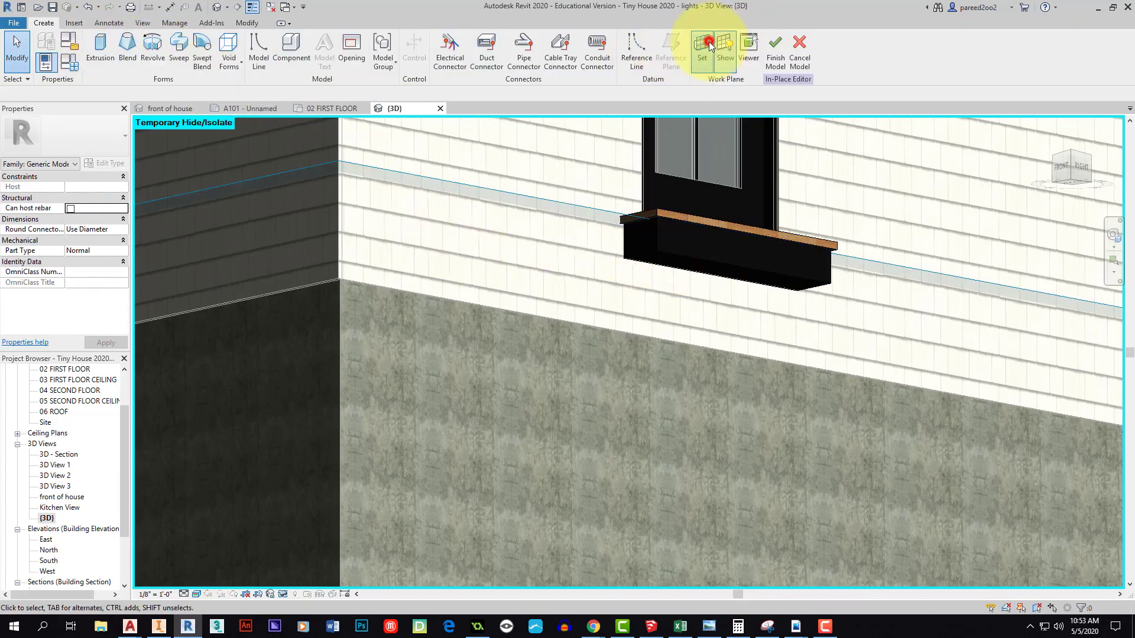
{"action": "left_click", "coordinate": [526, 382]}
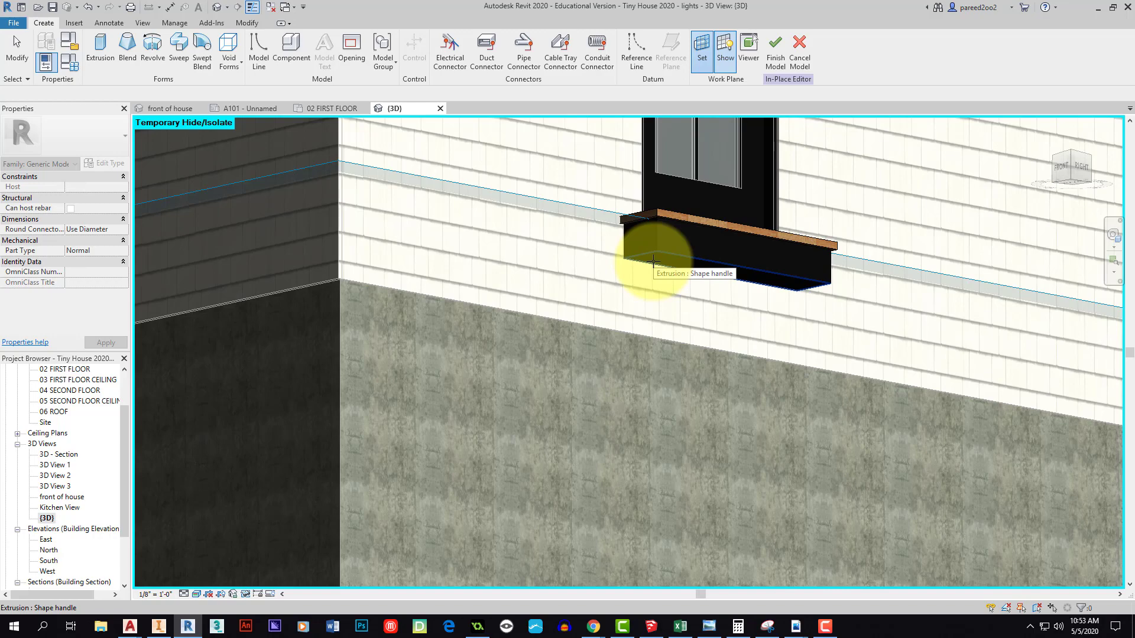
{"action": "left_click", "coordinate": [653, 261]}
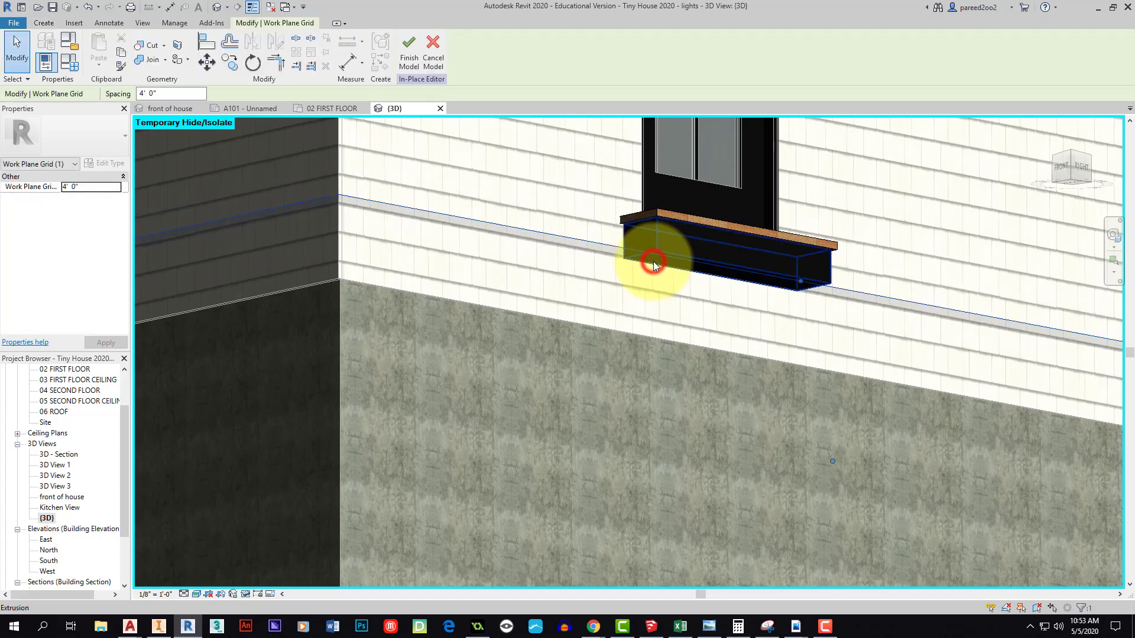
Start an extrusion and sketch its edge from the step along the wall to the house corner, then outward about 4'-4 1/2"
{"action": "left_click", "coordinate": [1071, 152]}
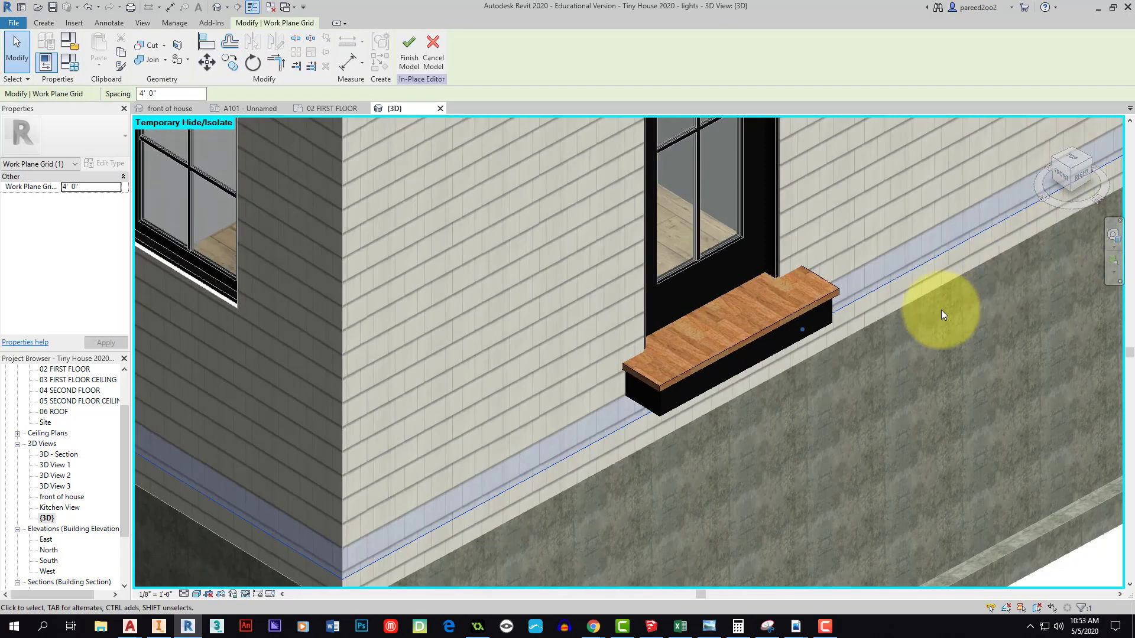
{"action": "scroll", "coordinate": [676, 273], "scroll_direction": "down", "scroll_amount": 3}
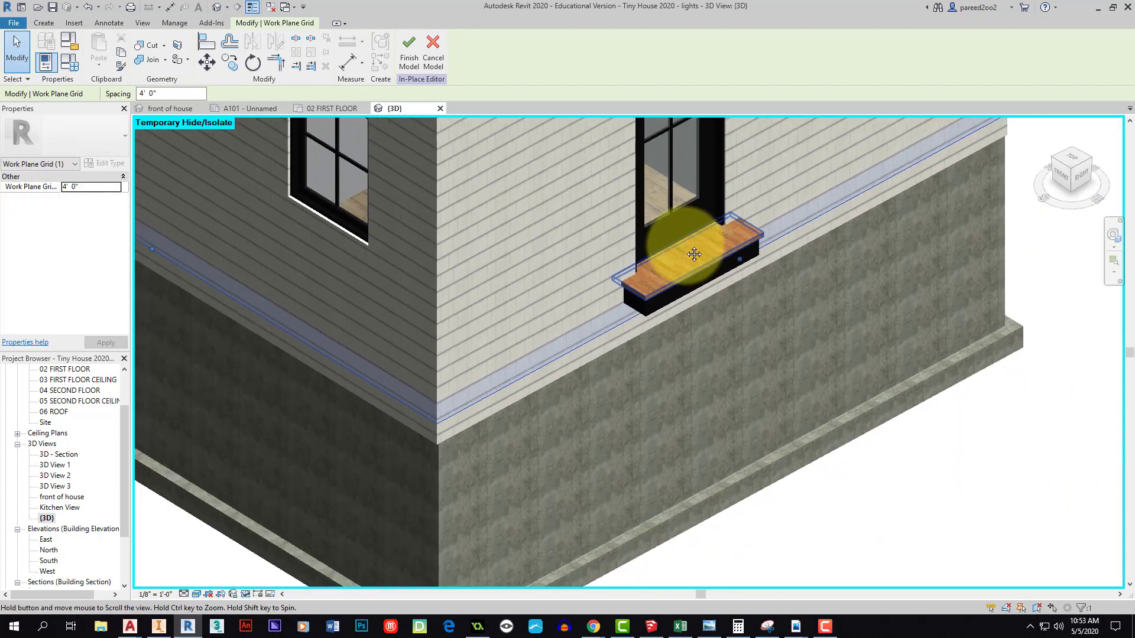
{"action": "middle_click_drag", "start_coordinate": [655, 265], "coordinate": [655, 297]}
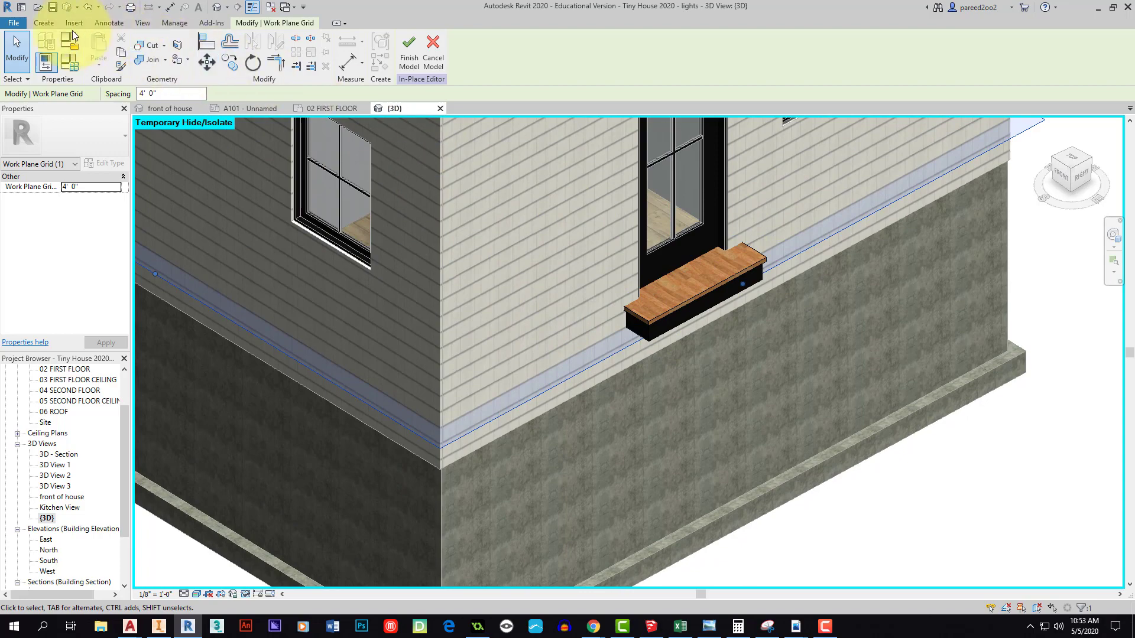
{"action": "left_click", "coordinate": [44, 22]}
{"action": "left_click", "coordinate": [93, 46]}
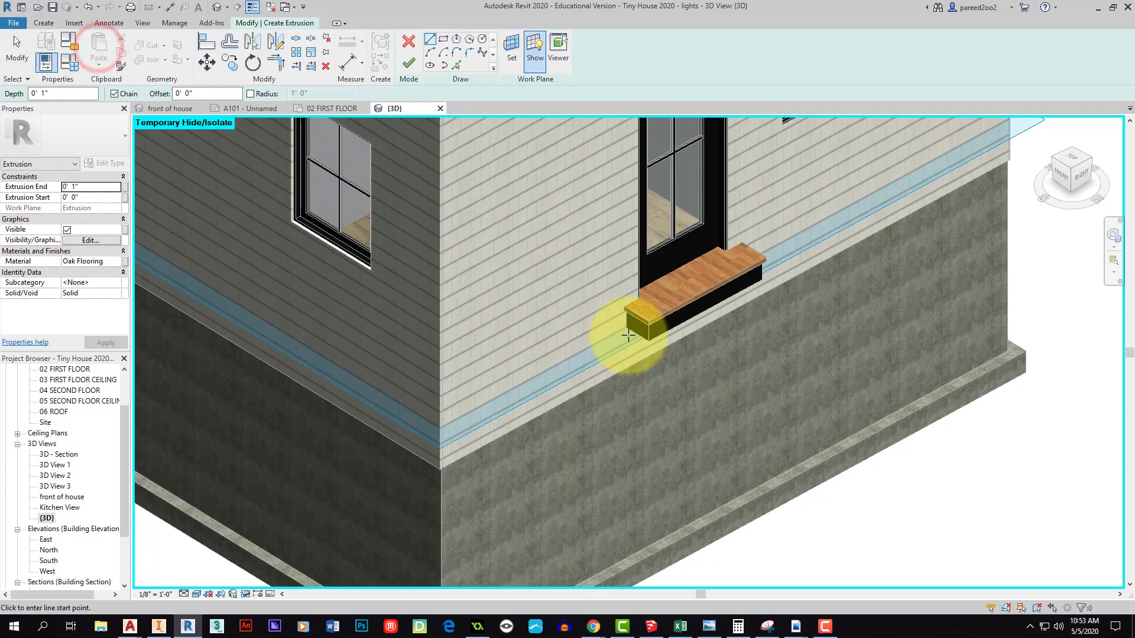
{"action": "scroll", "coordinate": [628, 335], "scroll_direction": "up", "scroll_amount": 3}
{"action": "left_click", "coordinate": [624, 322]}
{"action": "middle_click_drag", "start_coordinate": [570, 348], "coordinate": [674, 242]}
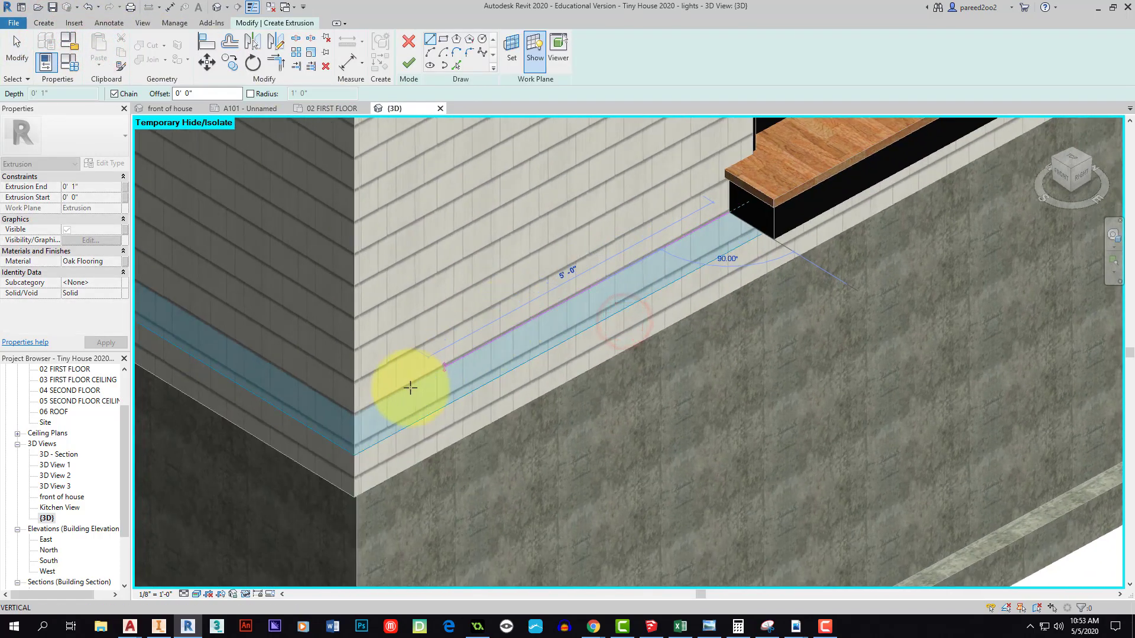
{"action": "left_click", "coordinate": [357, 416]}
{"action": "scroll", "coordinate": [418, 375], "scroll_direction": "down", "scroll_amount": 2}
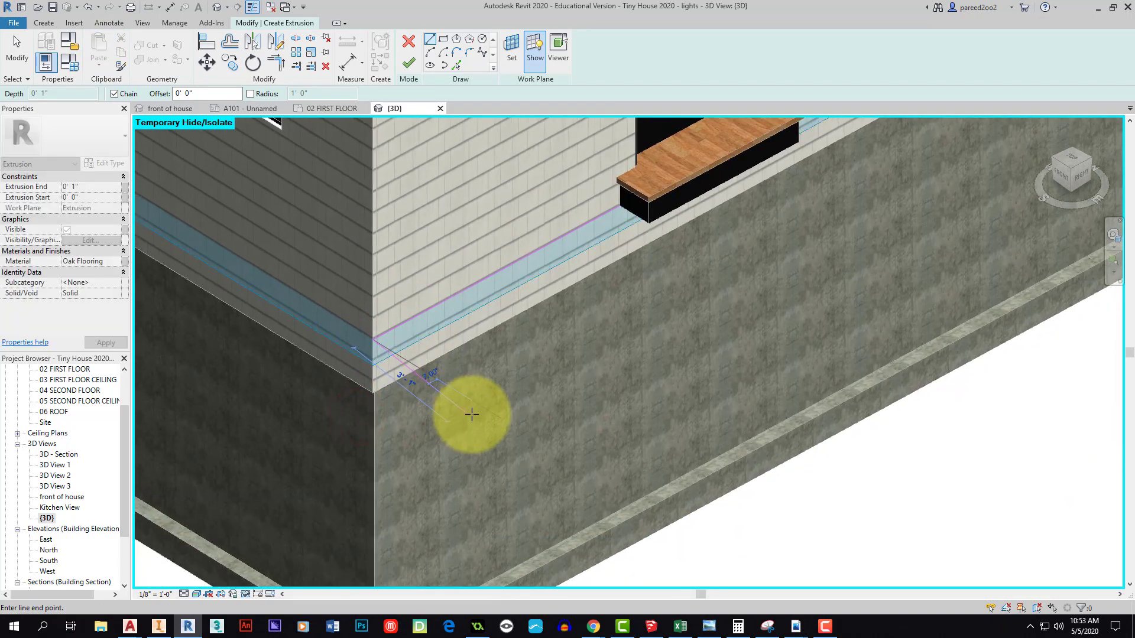
{"action": "middle_click_drag", "start_coordinate": [488, 422], "coordinate": [436, 436]}
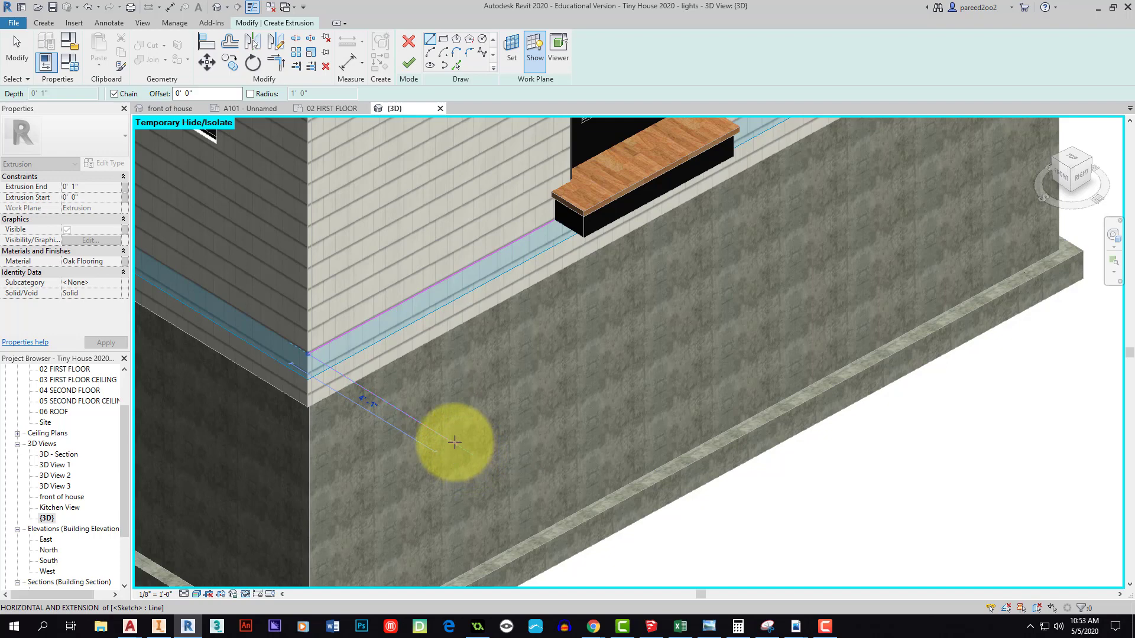
{"action": "left_click", "coordinate": [452, 440]}
Sketch the deck's long outer edge parallel to the entrance wall, extending it about 7'-0" with a second segment beyond the far corner
{"action": "scroll", "coordinate": [553, 386], "scroll_direction": "down", "scroll_amount": 3}
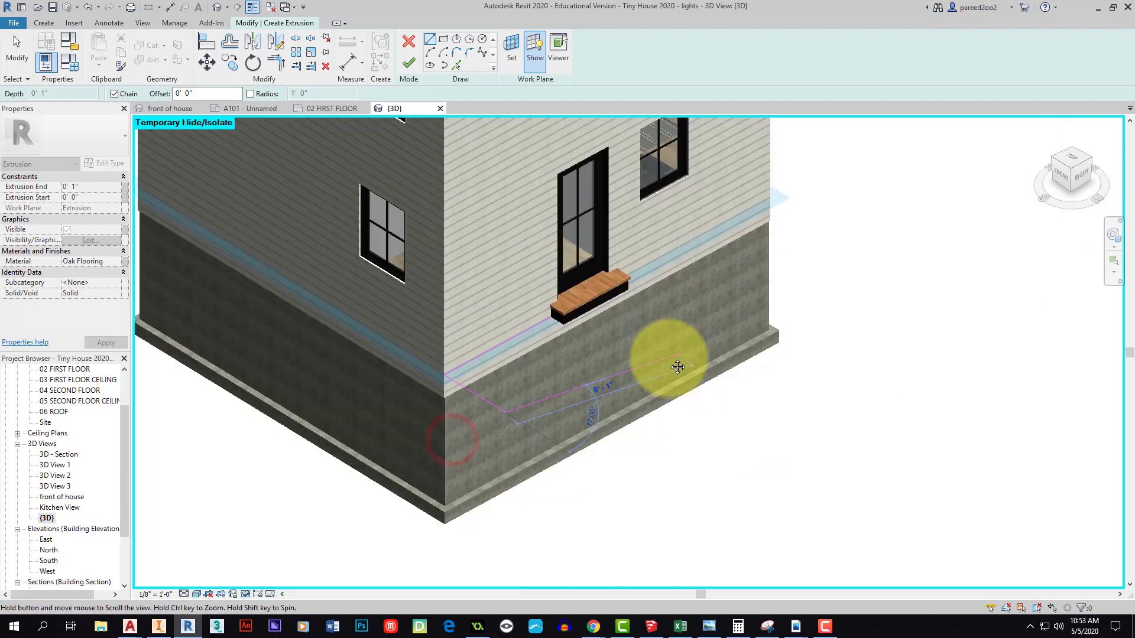
{"action": "middle_click_drag", "start_coordinate": [676, 367], "coordinate": [418, 440]}
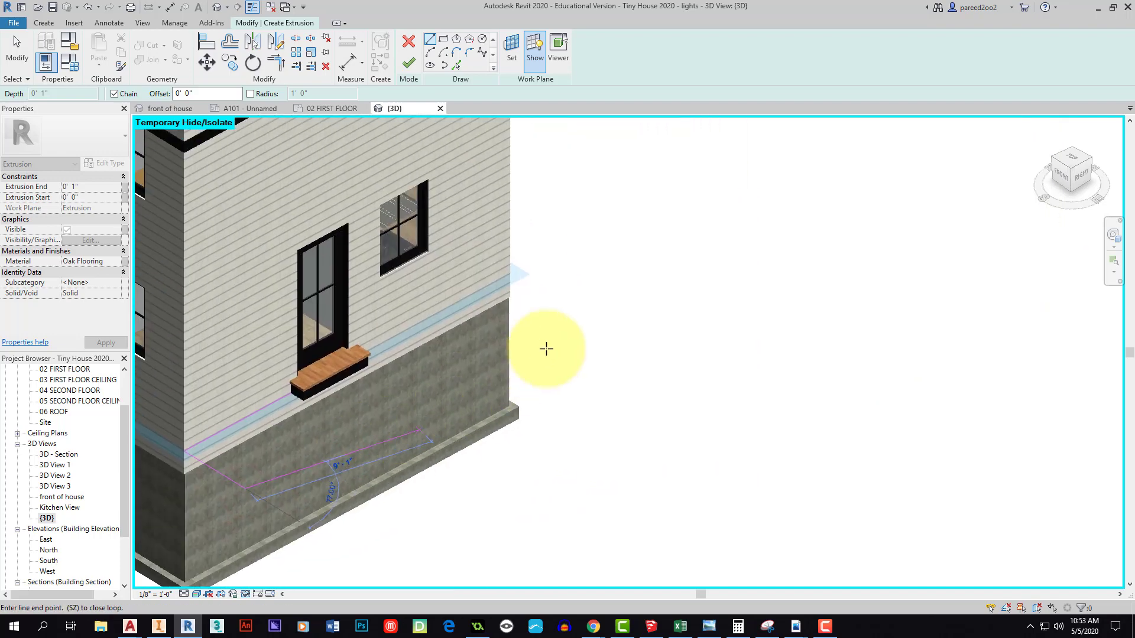
{"action": "left_click", "coordinate": [571, 311]}
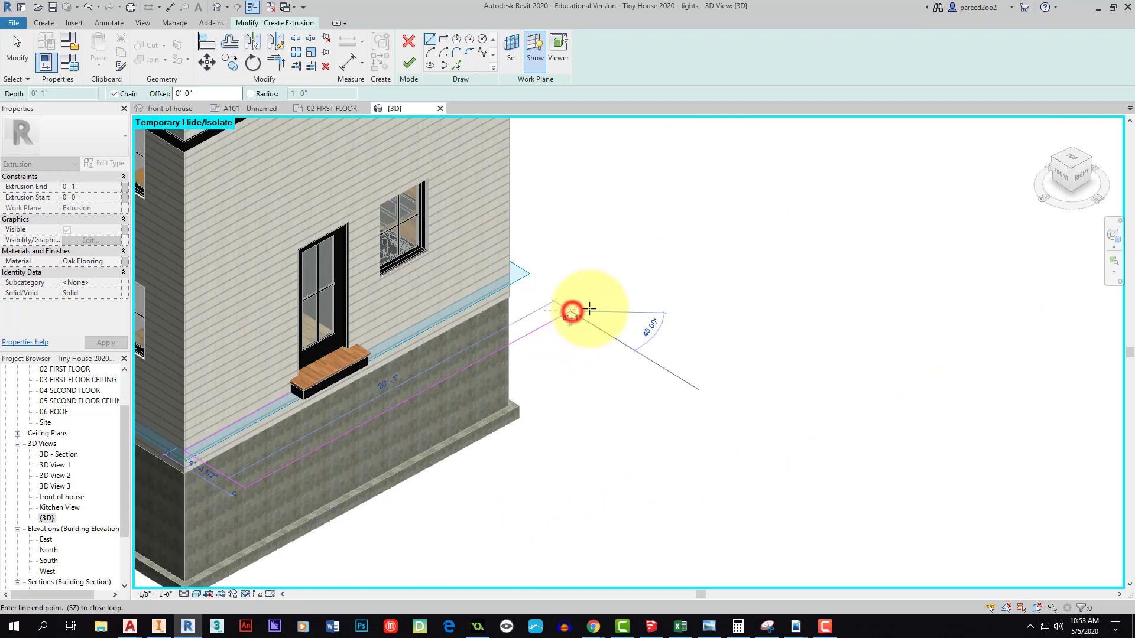
{"action": "left_click", "coordinate": [683, 250]}
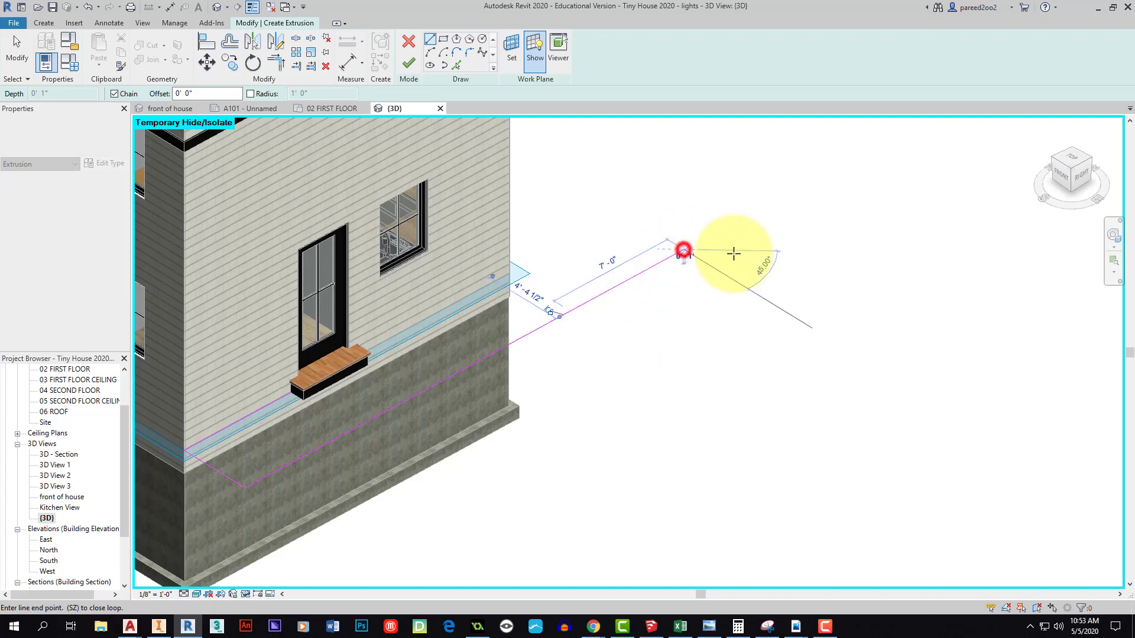
{"action": "middle_click_drag", "start_coordinate": [799, 256], "coordinate": [629, 263]}
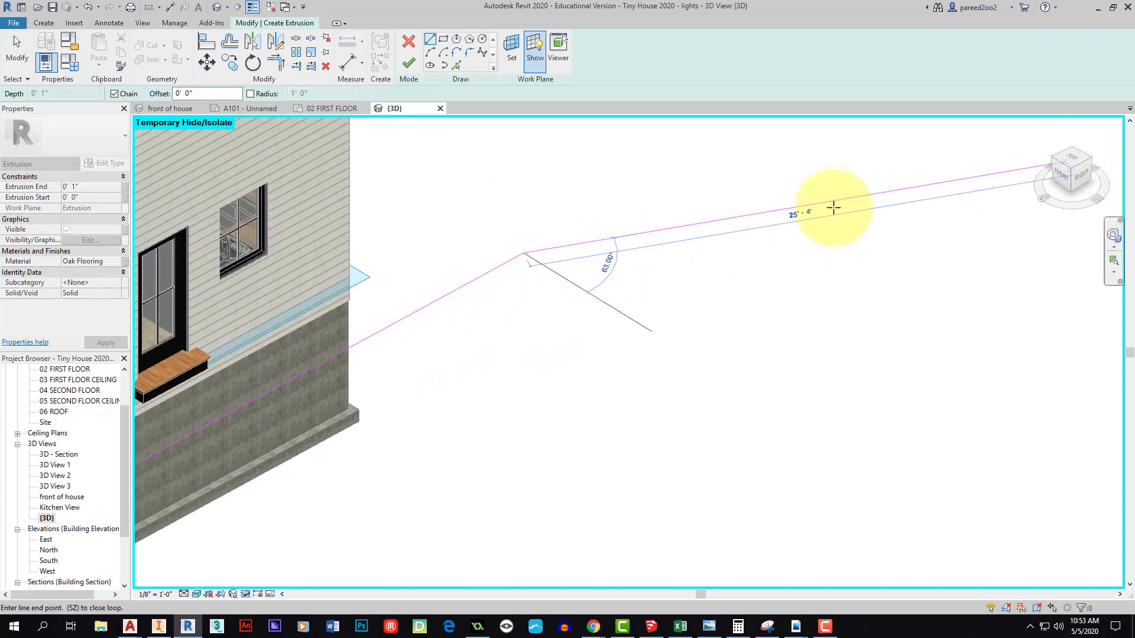
{"action": "key", "text": "Escape"}
{"action": "scroll", "coordinate": [484, 302], "scroll_direction": "down", "scroll_amount": 1}
{"action": "middle_click_drag", "start_coordinate": [485, 301], "coordinate": [599, 290]}
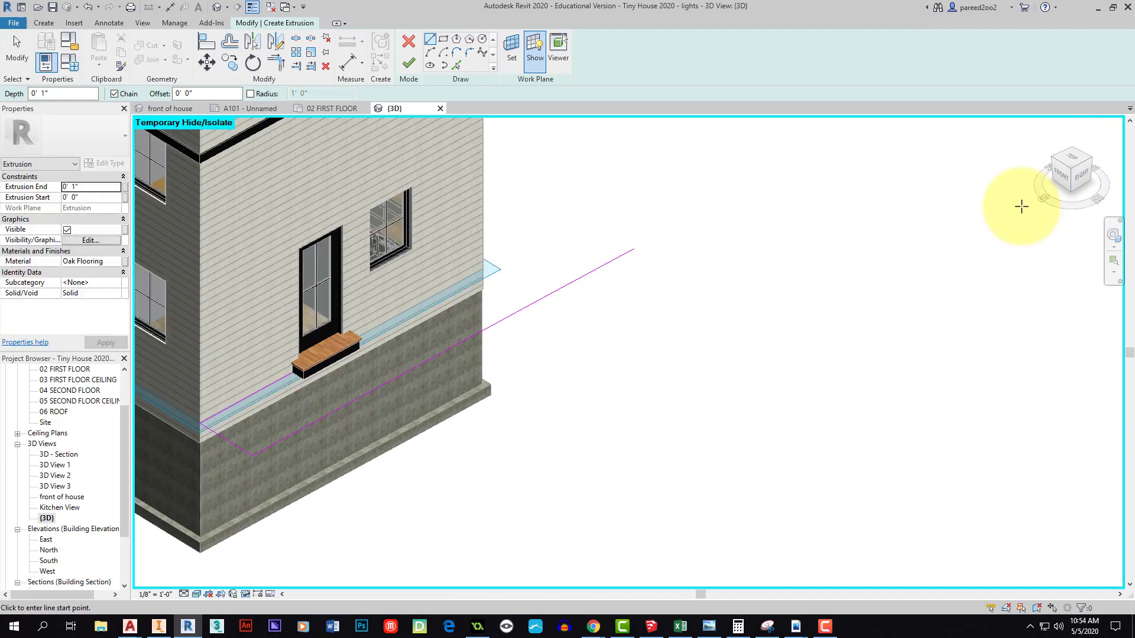
Sketch the deck's outer edge parallel to the back wall, then return it perpendicularly to that wall
{"action": "left_click_drag", "start_coordinate": [1070, 187], "coordinate": [822, 189]}
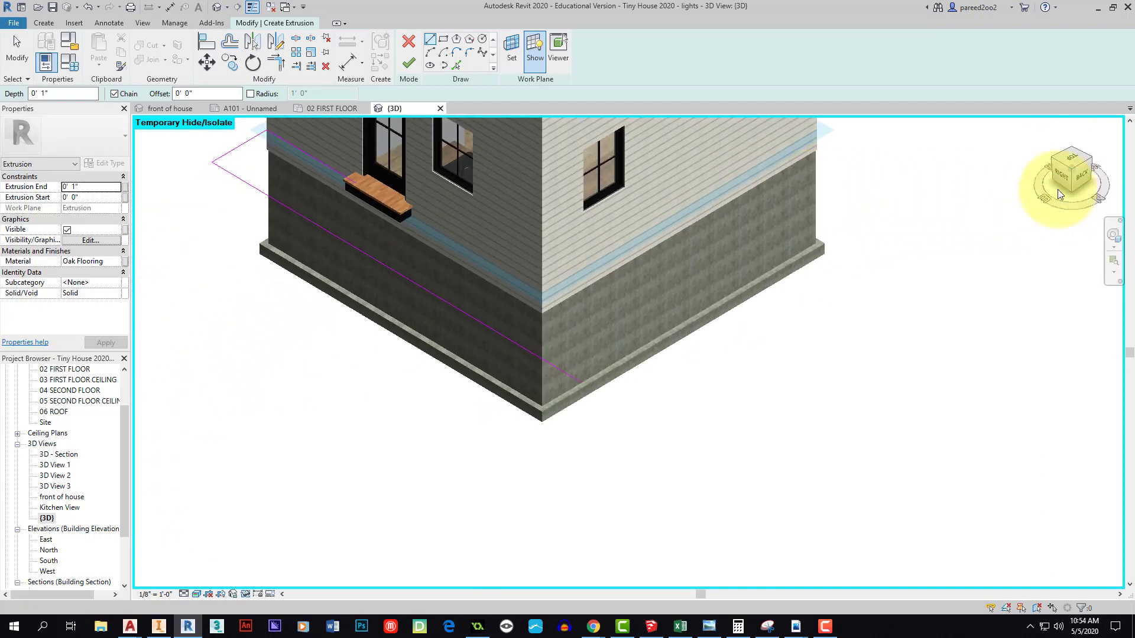
{"action": "left_click", "coordinate": [580, 382]}
{"action": "middle_click_drag", "start_coordinate": [638, 354], "coordinate": [558, 420]}
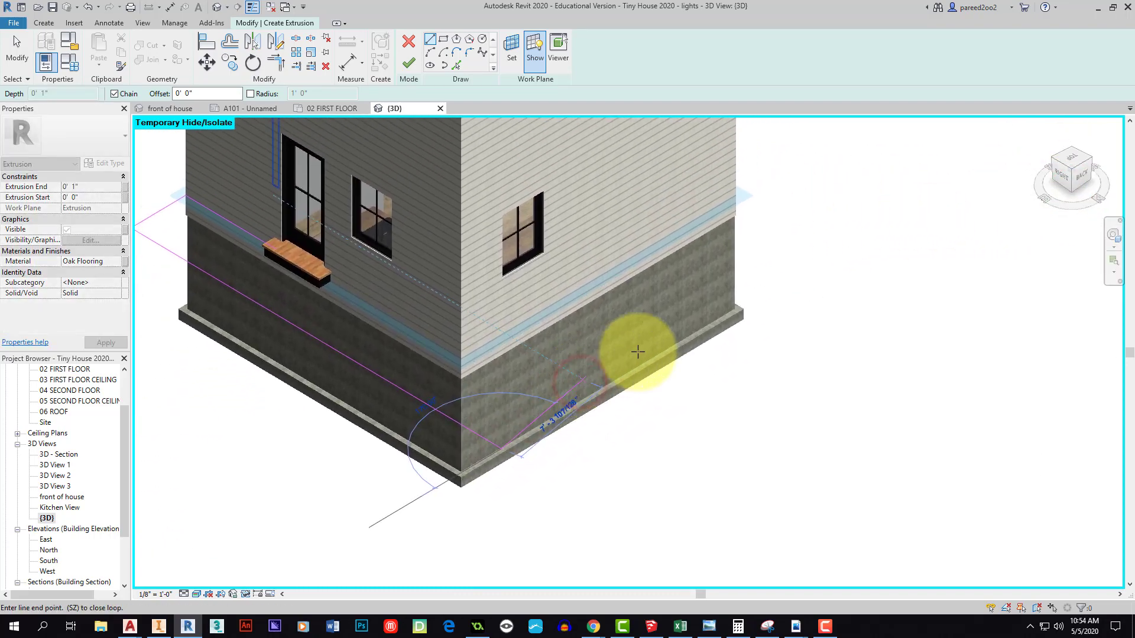
{"action": "left_click", "coordinate": [742, 303]}
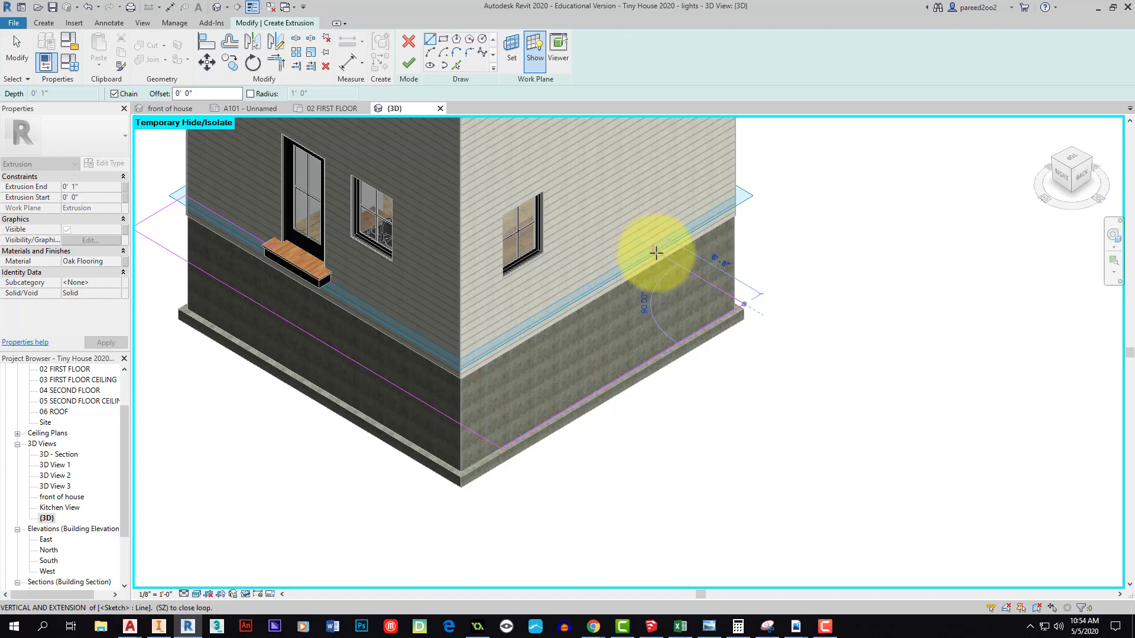
{"action": "left_click", "coordinate": [649, 248]}
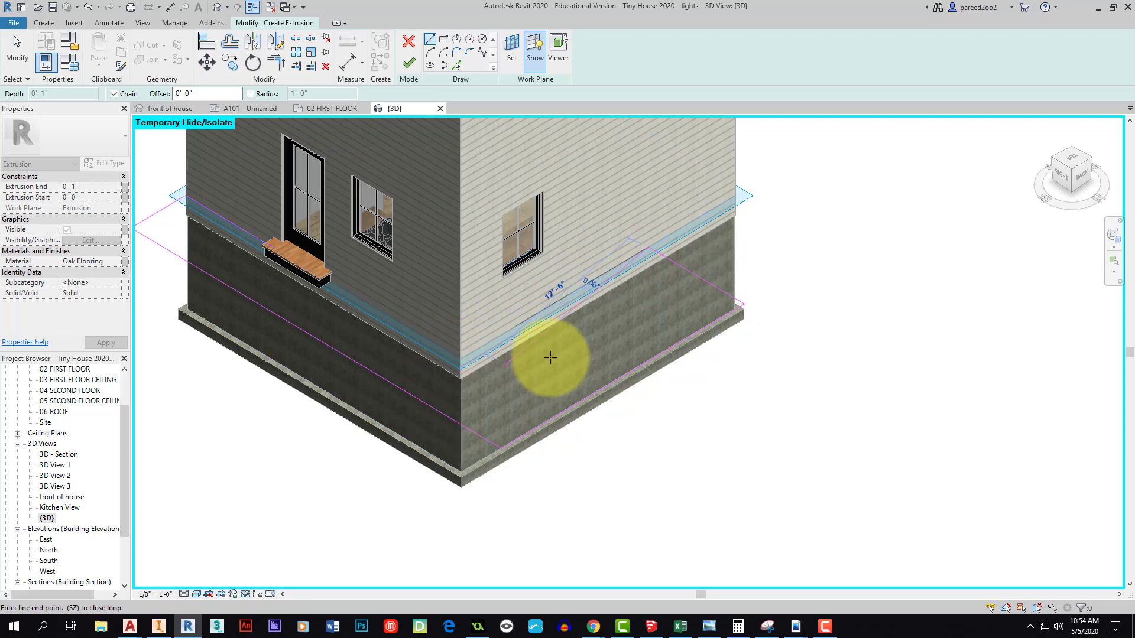
{"action": "scroll", "coordinate": [552, 348], "scroll_direction": "up", "scroll_amount": 2}
{"action": "key", "text": "Escape"}
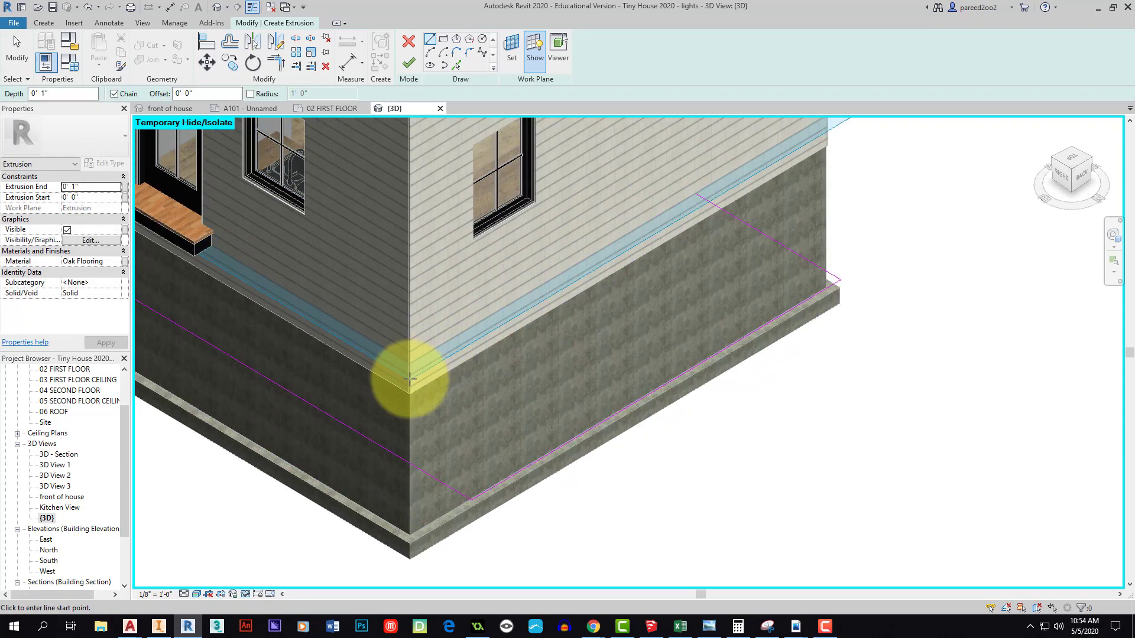
Close the deck outline along the house walls, from the door step around the back corner to the return edge
{"action": "middle_click_drag", "start_coordinate": [356, 335], "coordinate": [663, 376]}
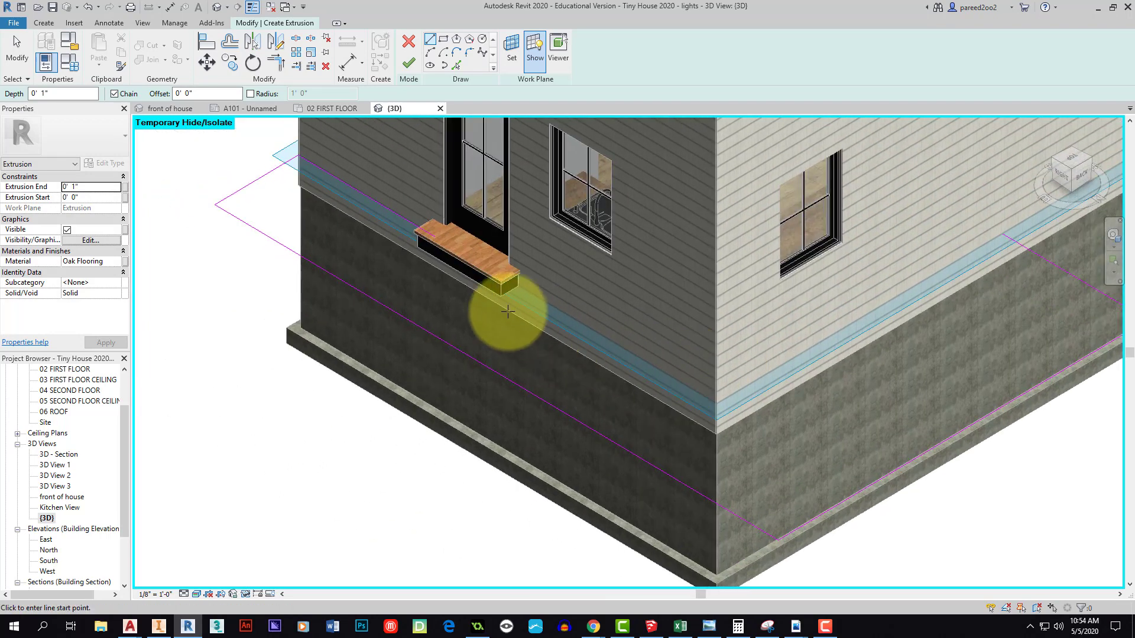
{"action": "left_click", "coordinate": [435, 236]}
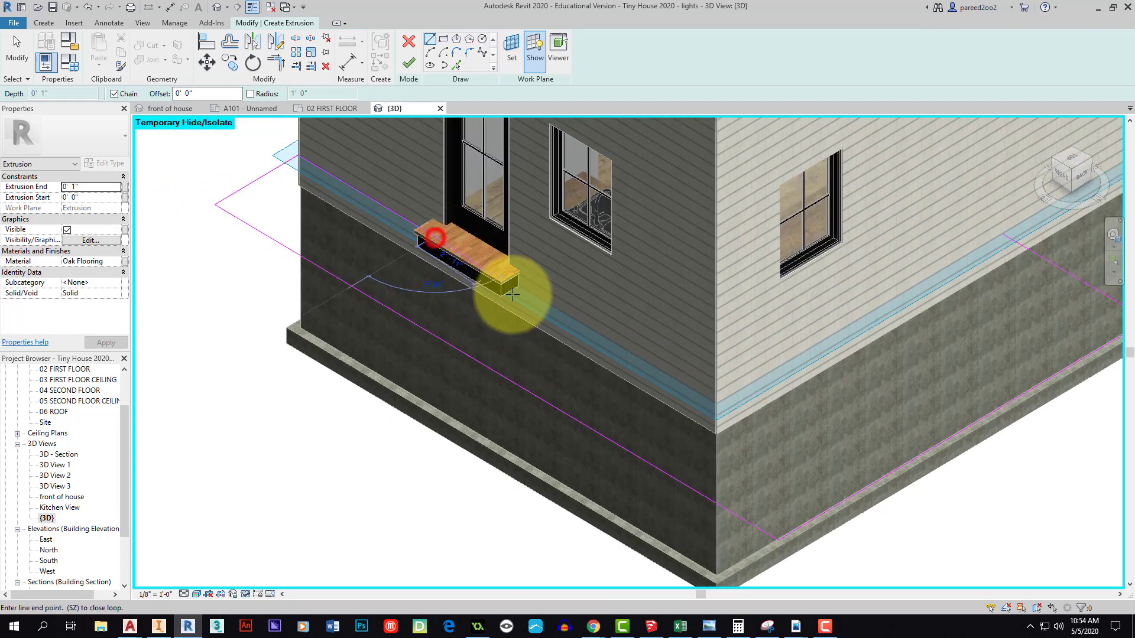
{"action": "left_click", "coordinate": [717, 402]}
{"action": "middle_click_drag", "start_coordinate": [779, 373], "coordinate": [524, 440]}
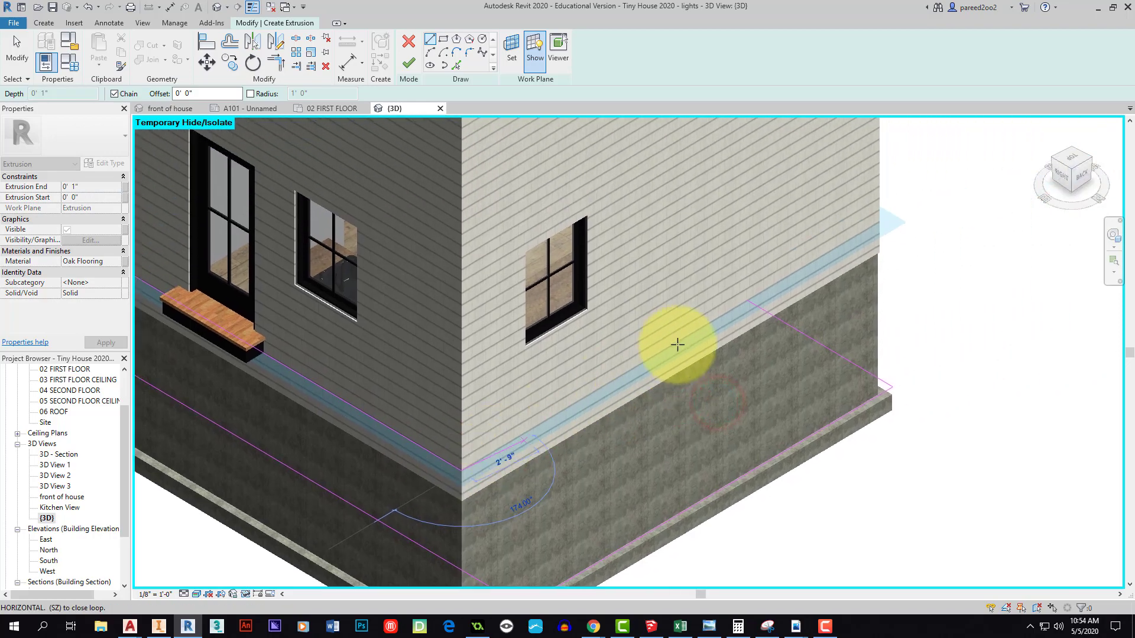
{"action": "left_click", "coordinate": [748, 298]}
{"action": "scroll", "coordinate": [628, 373], "scroll_direction": "down", "scroll_amount": 1}
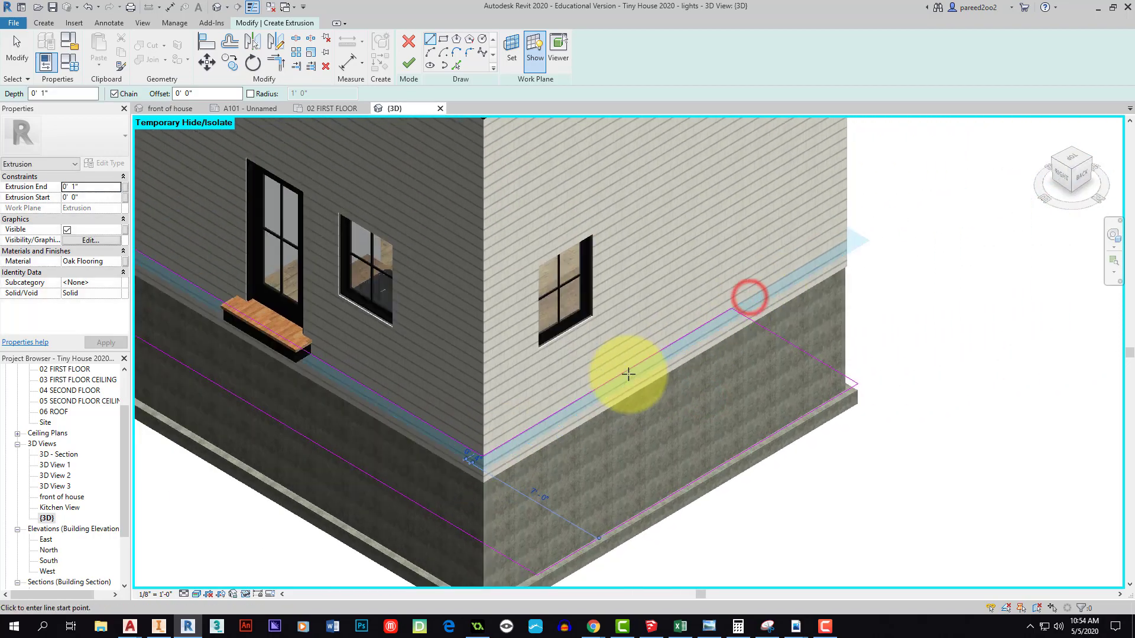
Set the extrusion end to -0' 1" and finish the wraparound oak deck extrusion
{"action": "middle_click_drag", "start_coordinate": [628, 373], "coordinate": [732, 271]}
{"action": "middle_click_drag", "start_coordinate": [421, 322], "coordinate": [473, 357]}
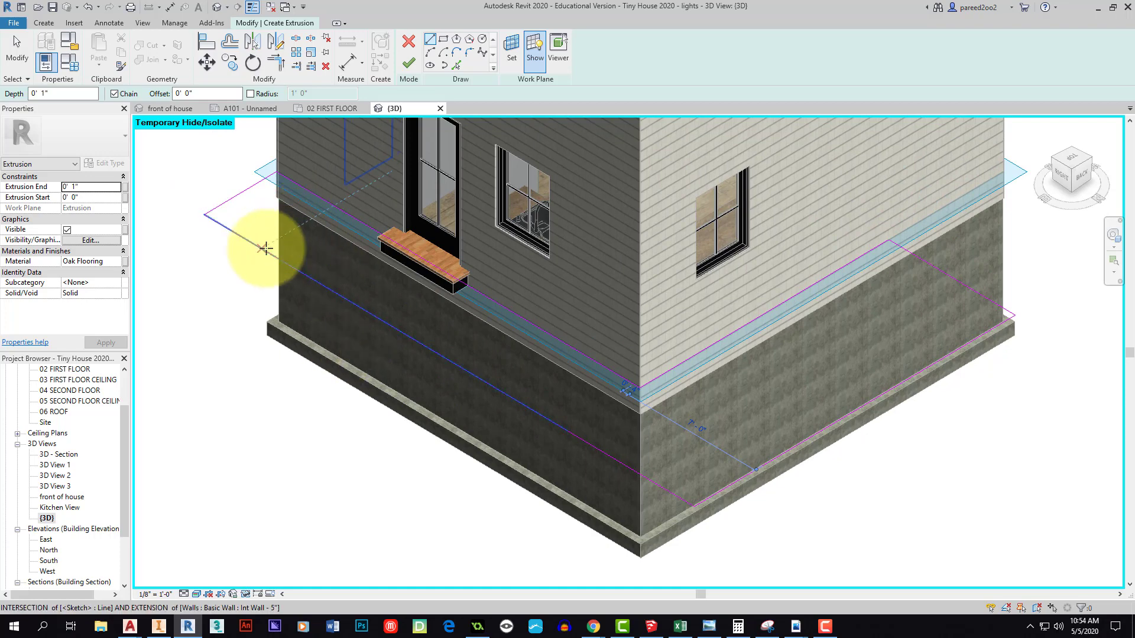
{"action": "left_click", "coordinate": [74, 187]}
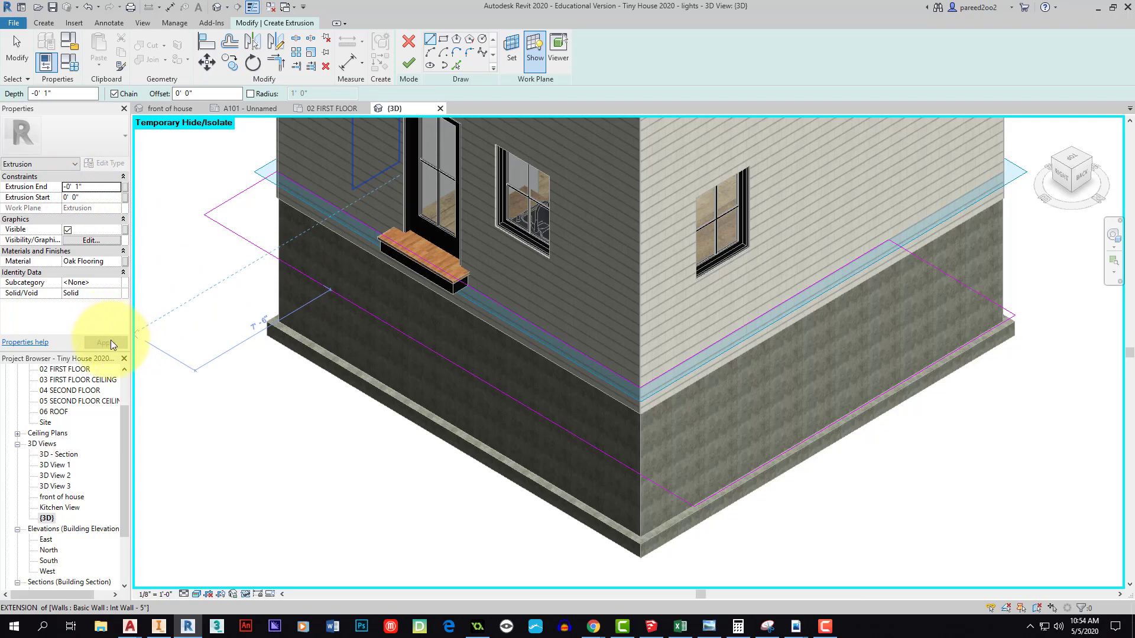
{"action": "left_click", "coordinate": [409, 65]}
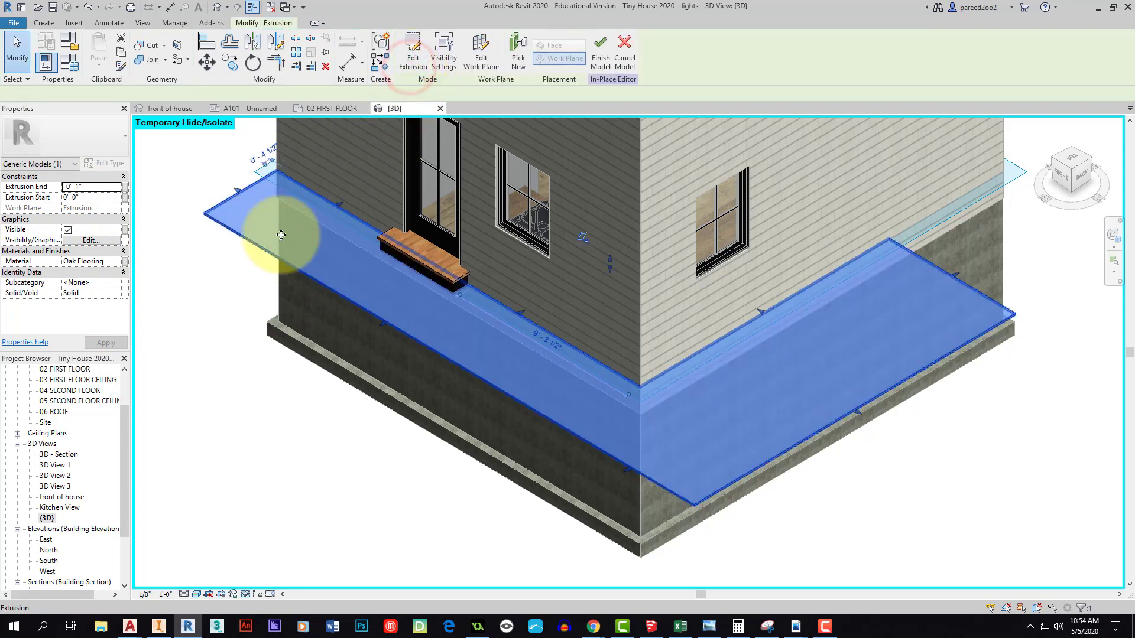
{"action": "scroll", "coordinate": [338, 236], "scroll_direction": "down", "scroll_amount": 2}
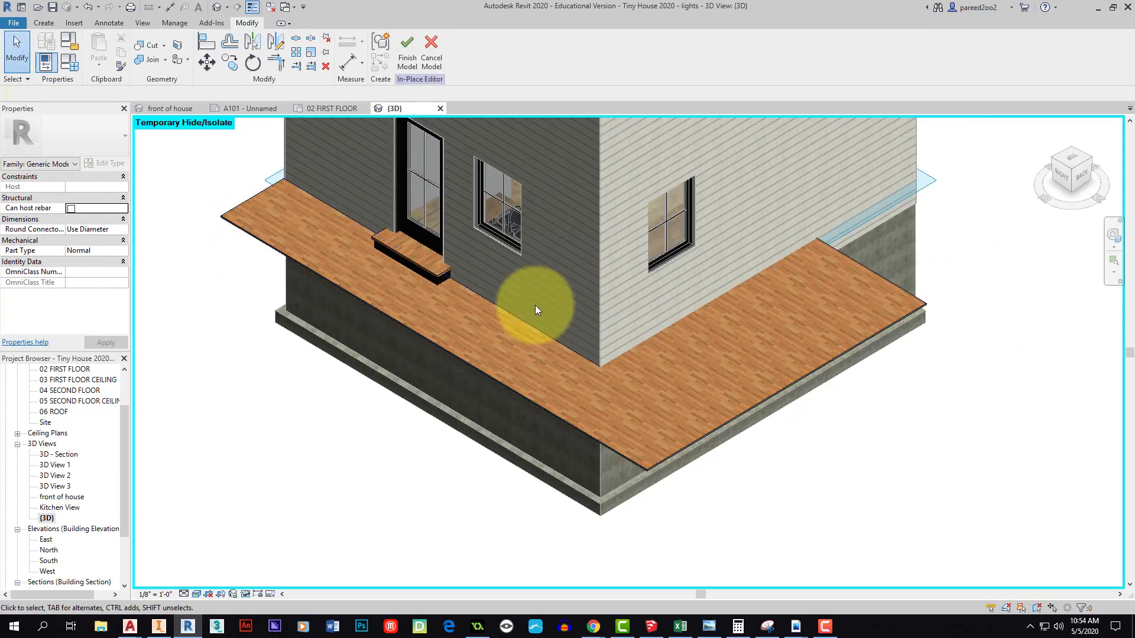
Start a new extrusion in the in-place model and pick the deck's underside as its work plane
{"action": "left_click_drag", "start_coordinate": [1067, 192], "coordinate": [1046, 552]}
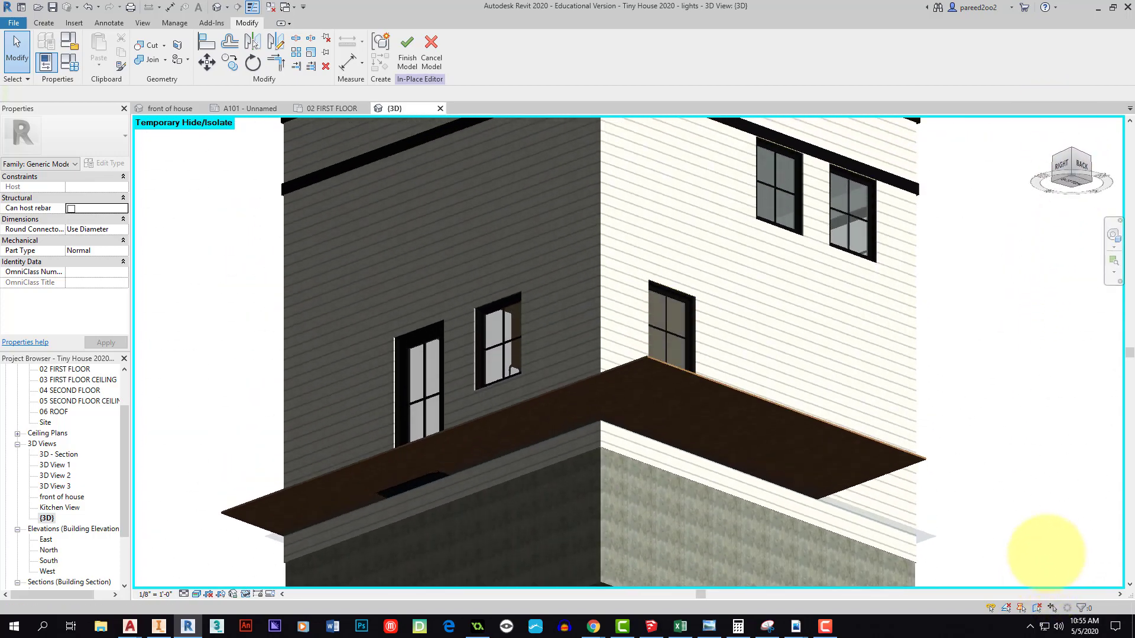
{"action": "middle_click_drag", "start_coordinate": [620, 282], "coordinate": [619, 210]}
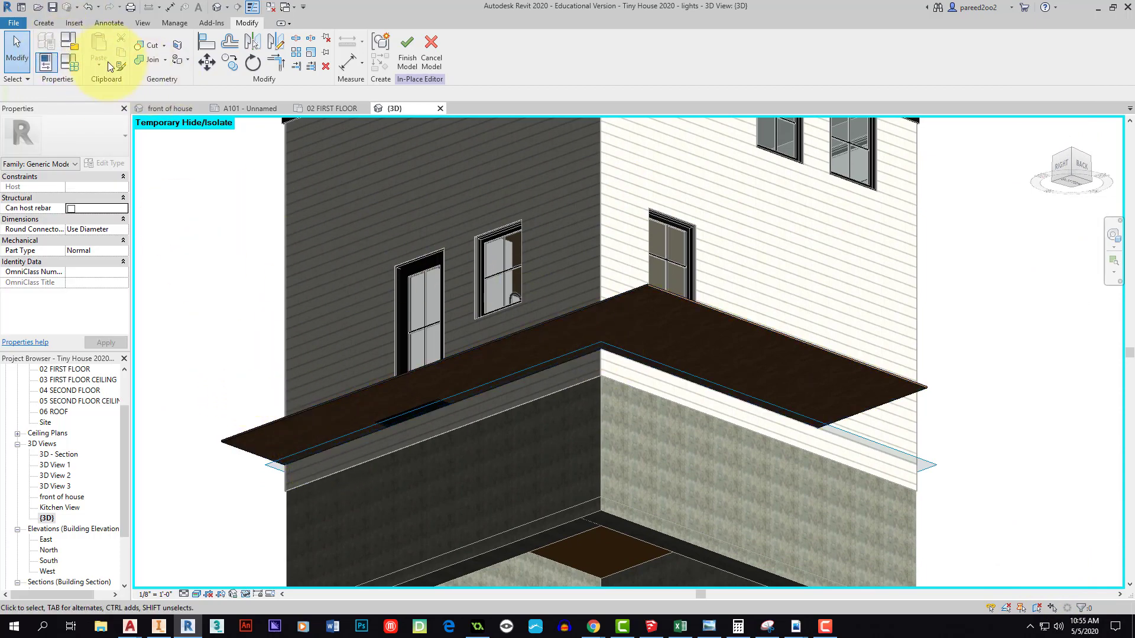
{"action": "left_click", "coordinate": [41, 22]}
{"action": "left_click", "coordinate": [96, 47]}
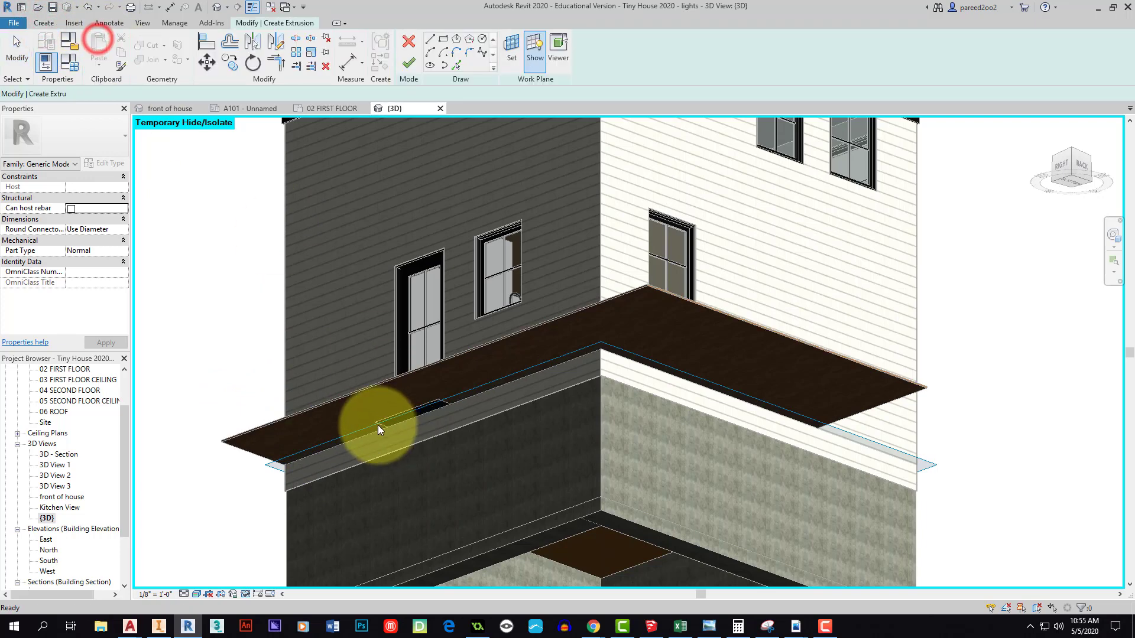
{"action": "left_click", "coordinate": [510, 52]}
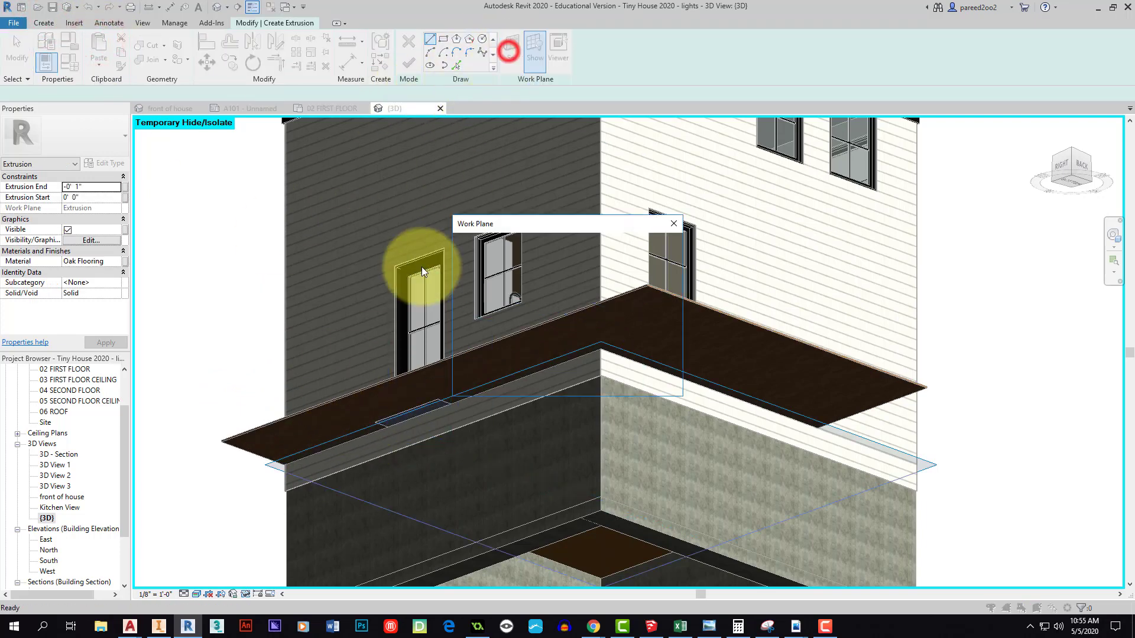
{"action": "left_click", "coordinate": [532, 382]}
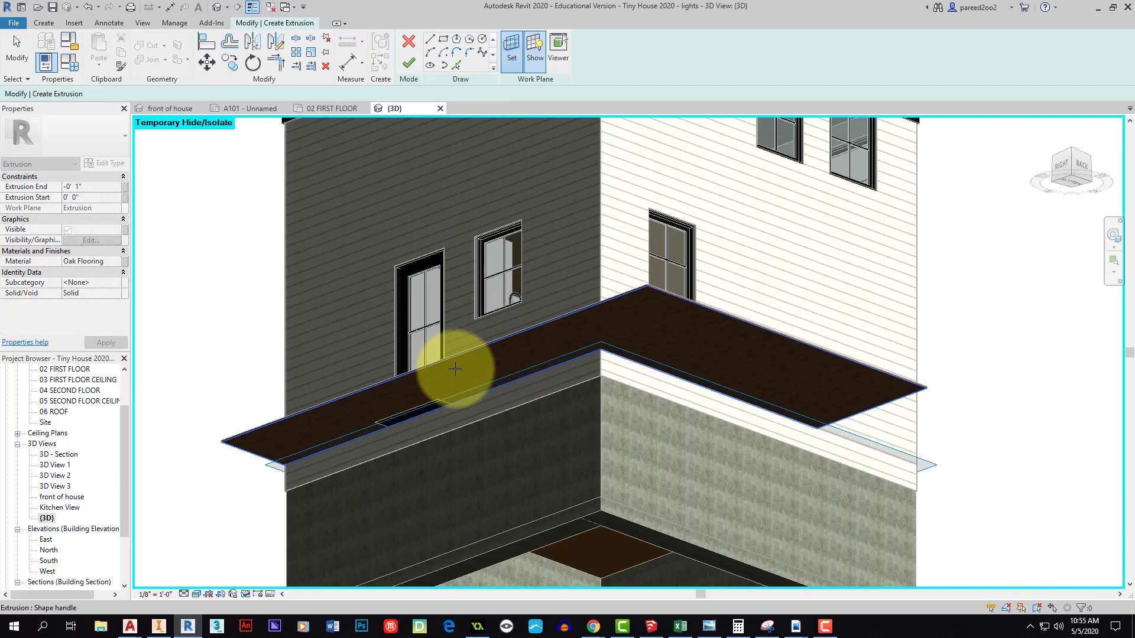
{"action": "left_click", "coordinate": [454, 370]}
Create a sketch line offset -0' 1" from the deck's outer edge along the back wall
{"action": "scroll", "coordinate": [430, 372], "scroll_direction": "up", "scroll_amount": 4}
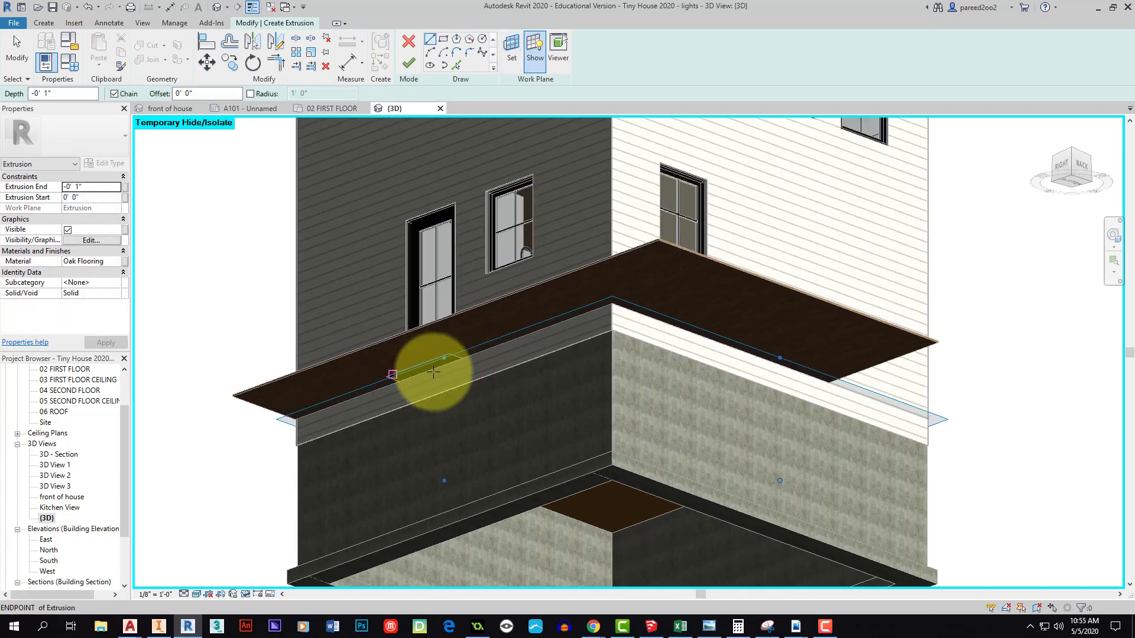
{"action": "middle_click_drag", "start_coordinate": [715, 345], "coordinate": [496, 327]}
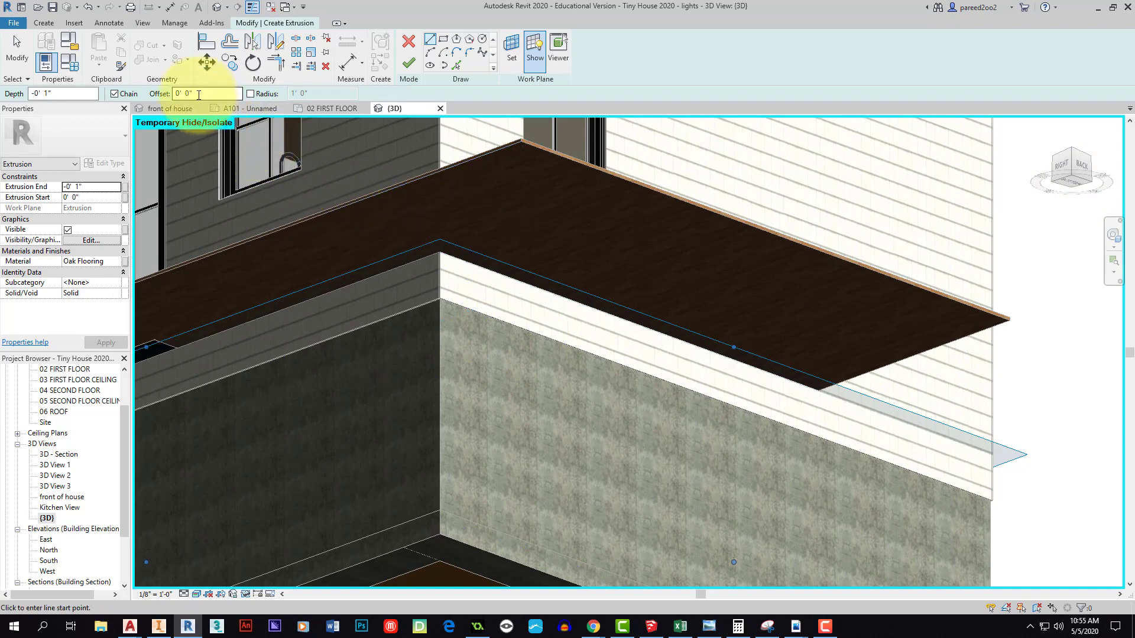
{"action": "left_click", "coordinate": [456, 65]}
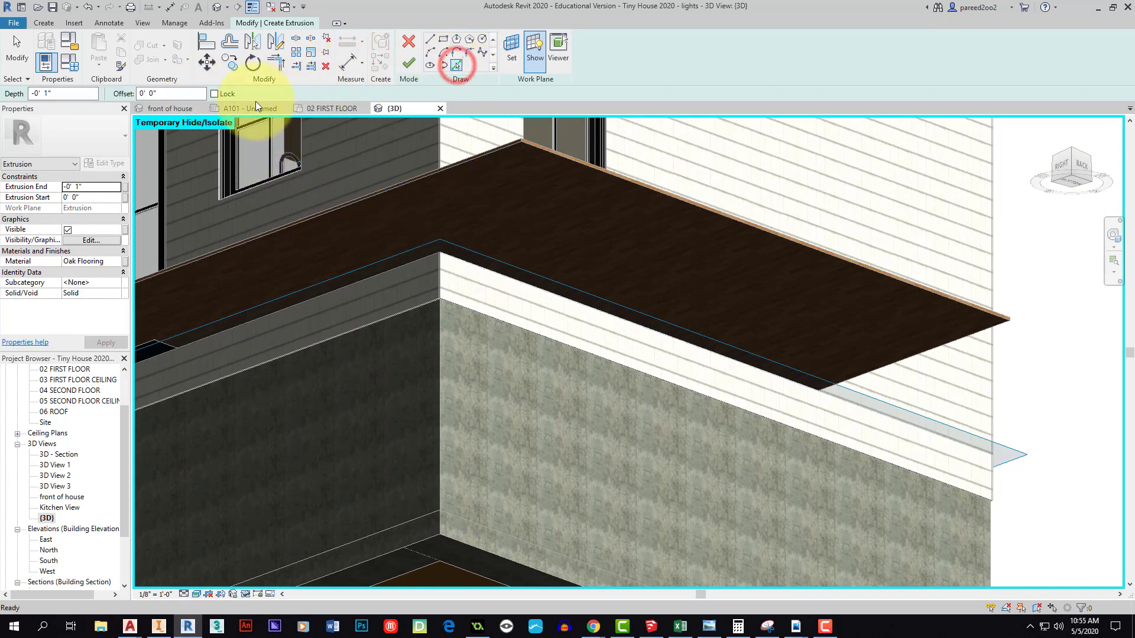
{"action": "left_click", "coordinate": [184, 94]}
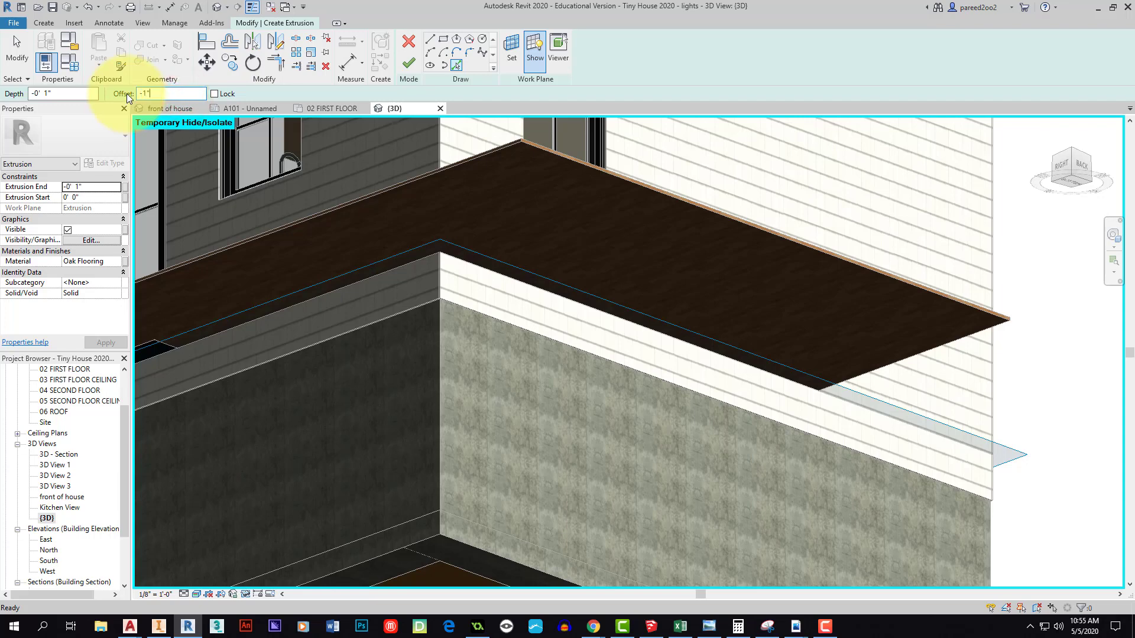
{"action": "type", "text": "-1\""}
{"action": "key", "text": "Return"}
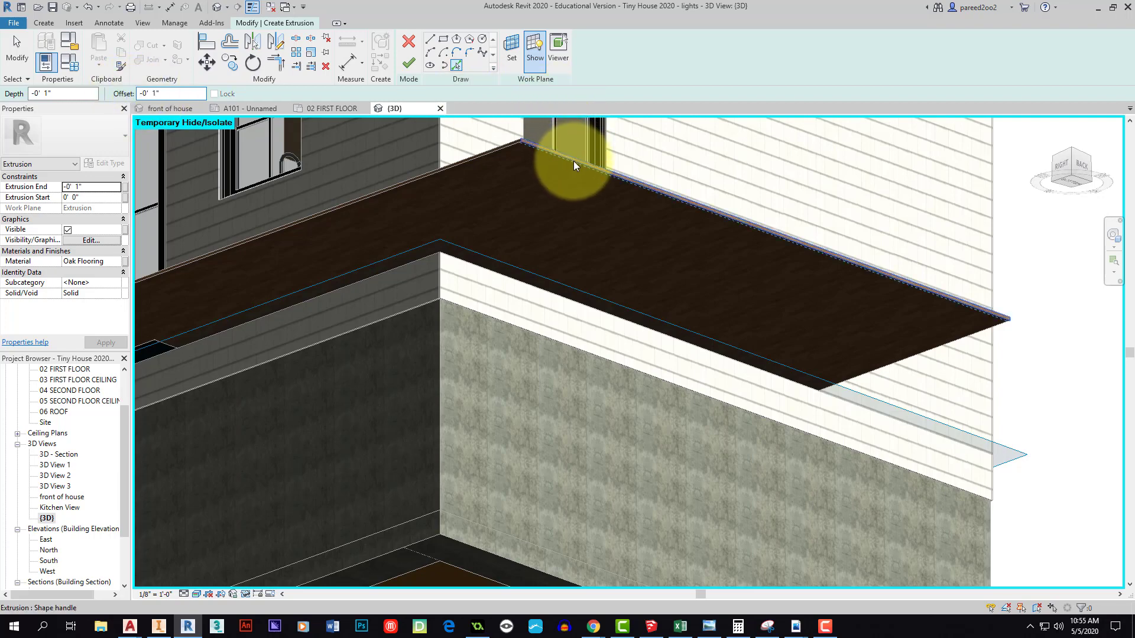
{"action": "scroll", "coordinate": [574, 161], "scroll_direction": "up", "scroll_amount": 4}
{"action": "left_click", "coordinate": [588, 158]}
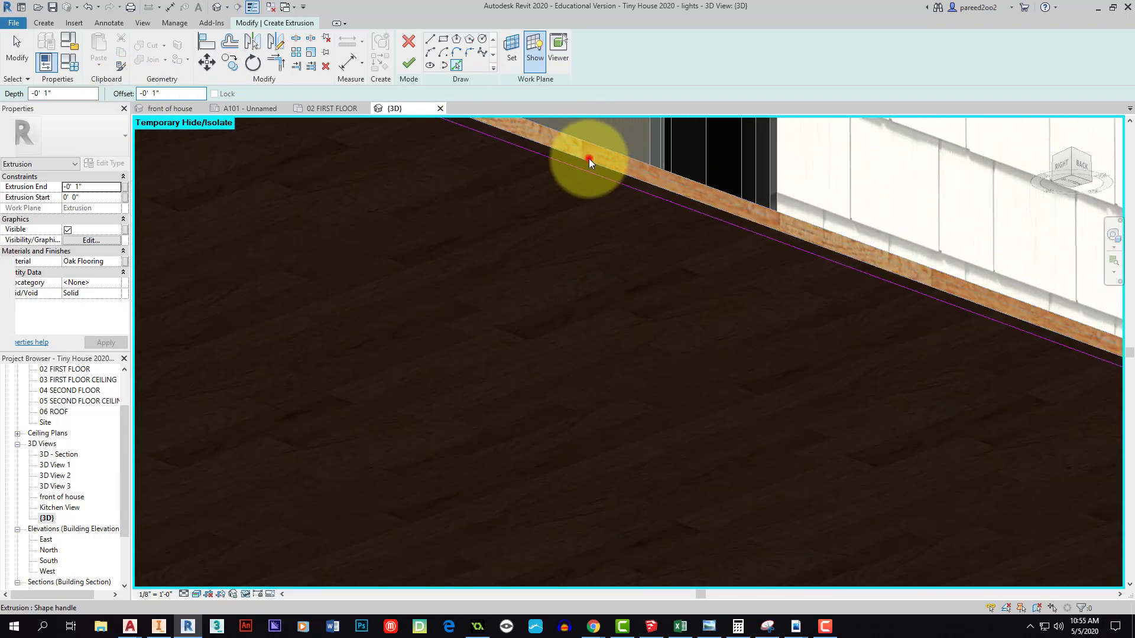
Create matching inward offset lines from the deck's entrance-side outer edge and both of its short end edges
{"action": "scroll", "coordinate": [589, 158], "scroll_direction": "down", "scroll_amount": 4}
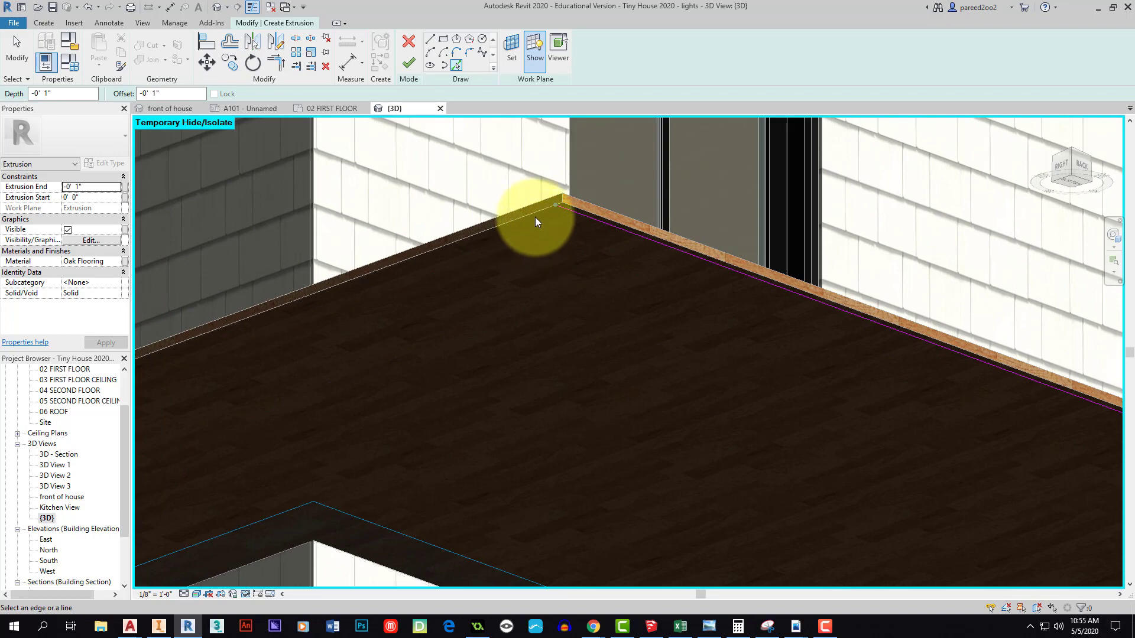
{"action": "left_click", "coordinate": [536, 219]}
{"action": "mouse_move", "coordinate": [541, 224]}
{"action": "middle_mouse_down"}
{"action": "mouse_move", "coordinate": [467, 356]}
{"action": "mouse_move", "coordinate": [632, 328]}
{"action": "mouse_move", "coordinate": [956, 241]}
{"action": "middle_mouse_up"}
{"action": "middle_click_drag", "start_coordinate": [583, 309], "coordinate": [725, 242]}
{"action": "left_click", "coordinate": [664, 242]}
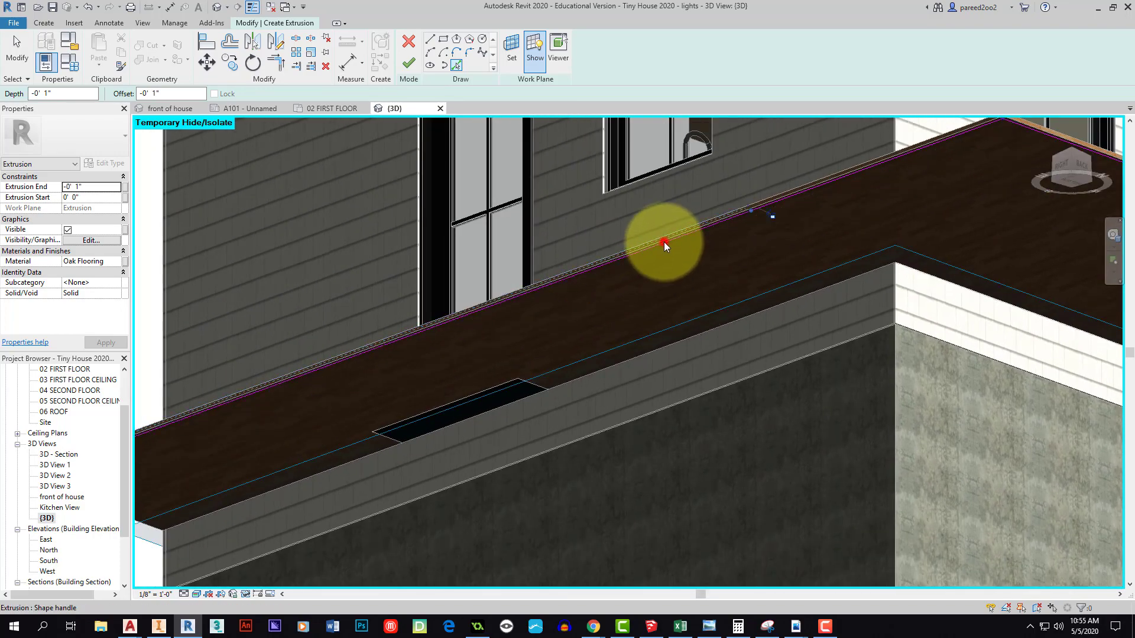
{"action": "middle_click_drag", "start_coordinate": [679, 274], "coordinate": [920, 210]}
{"action": "scroll", "coordinate": [279, 424], "scroll_direction": "up", "scroll_amount": 5}
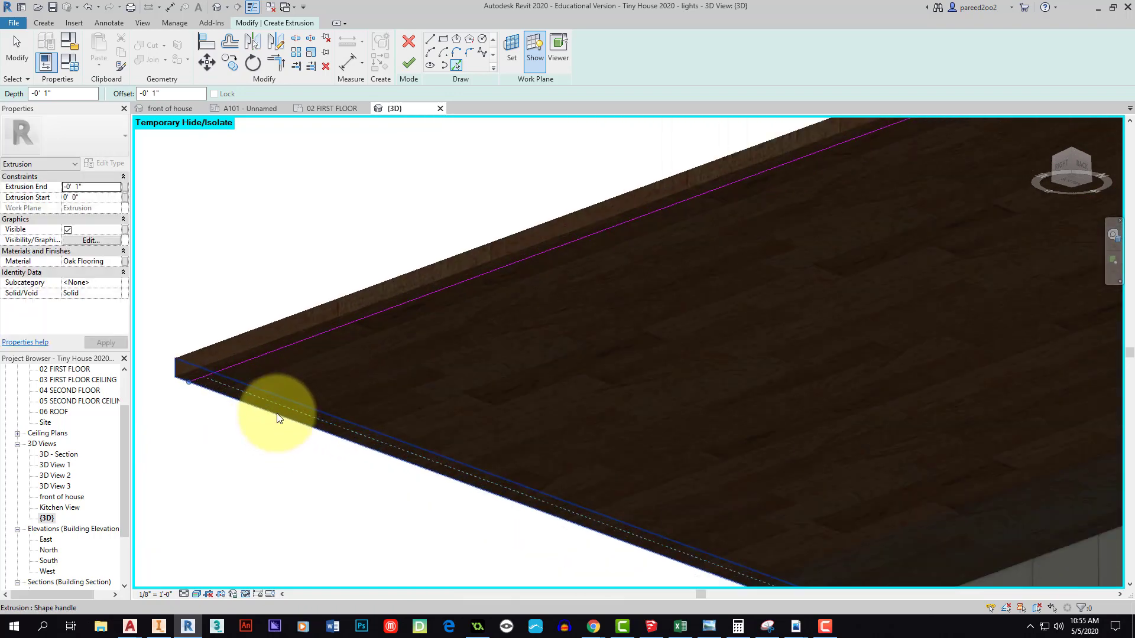
{"action": "left_click", "coordinate": [280, 412]}
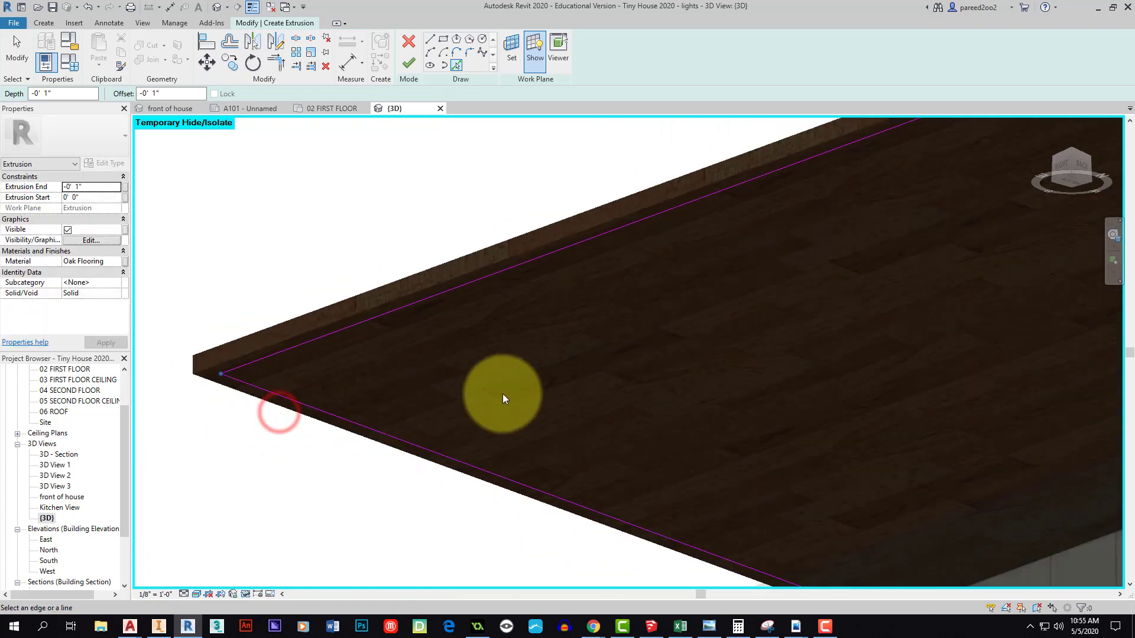
{"action": "mouse_move", "coordinate": [503, 393]}
{"action": "middle_mouse_down"}
{"action": "mouse_move", "coordinate": [481, 325]}
{"action": "mouse_move", "coordinate": [398, 316]}
{"action": "mouse_move", "coordinate": [413, 392]}
{"action": "mouse_move", "coordinate": [592, 355]}
{"action": "mouse_move", "coordinate": [654, 315]}
{"action": "mouse_move", "coordinate": [303, 324]}
{"action": "middle_mouse_up"}
{"action": "mouse_move", "coordinate": [793, 335]}
{"action": "left_mouse_down"}
{"action": "mouse_move", "coordinate": [597, 339]}
{"action": "mouse_move", "coordinate": [404, 243]}
{"action": "left_mouse_up"}
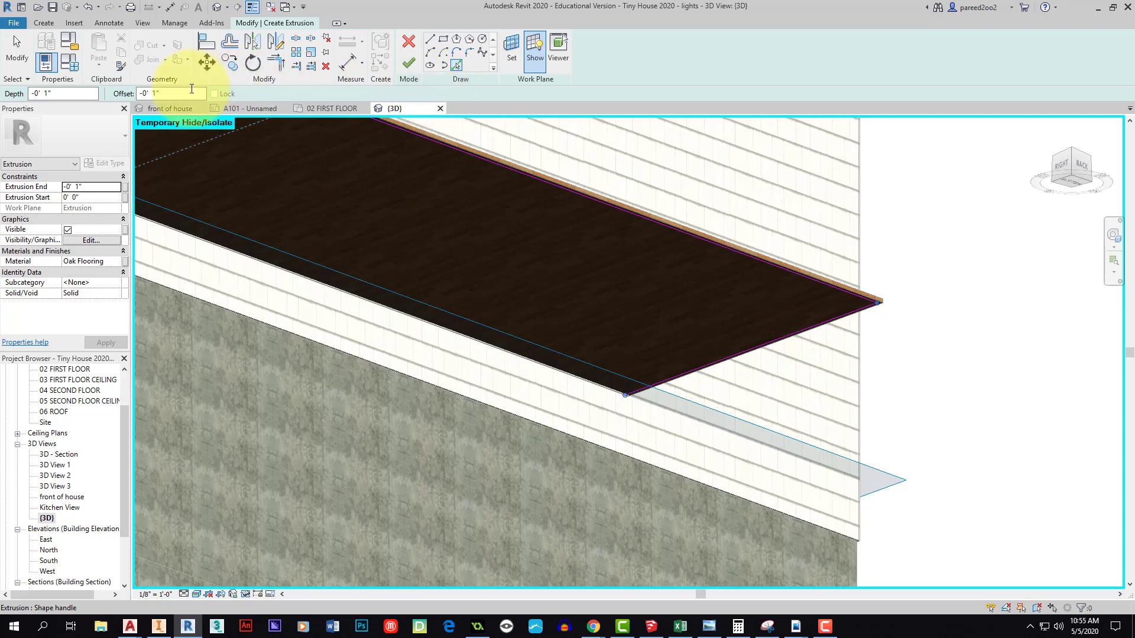
Close the outline with zero-offset lines along the house walls, from the back end around the corner to the entrance-side end
{"action": "left_click", "coordinate": [167, 93]}
{"action": "type", "text": "0"}
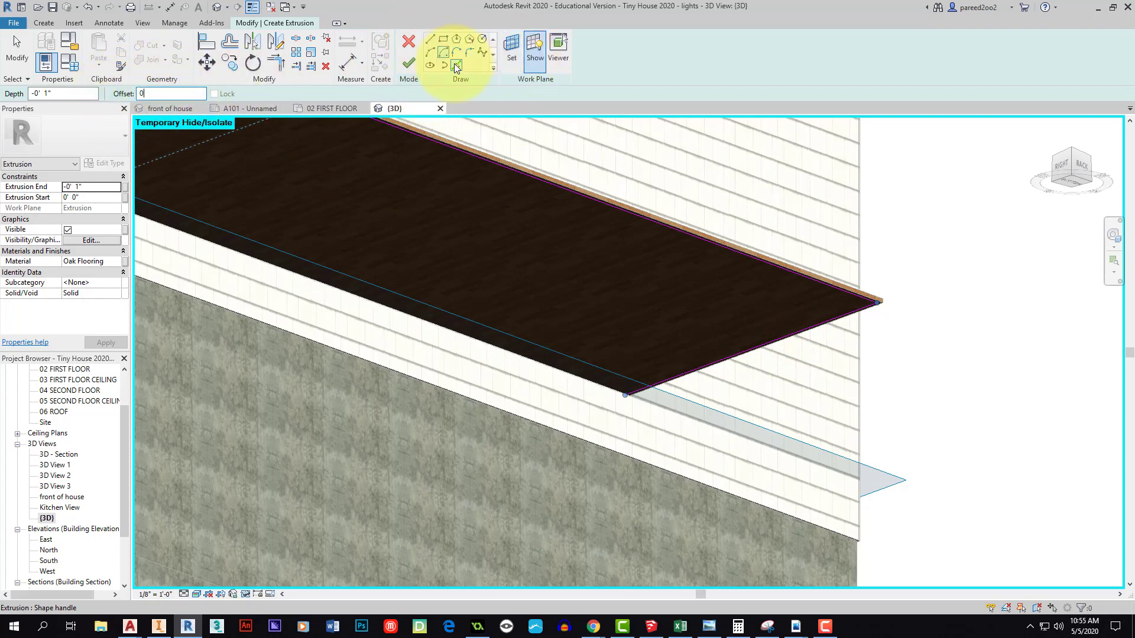
{"action": "left_click", "coordinate": [429, 40]}
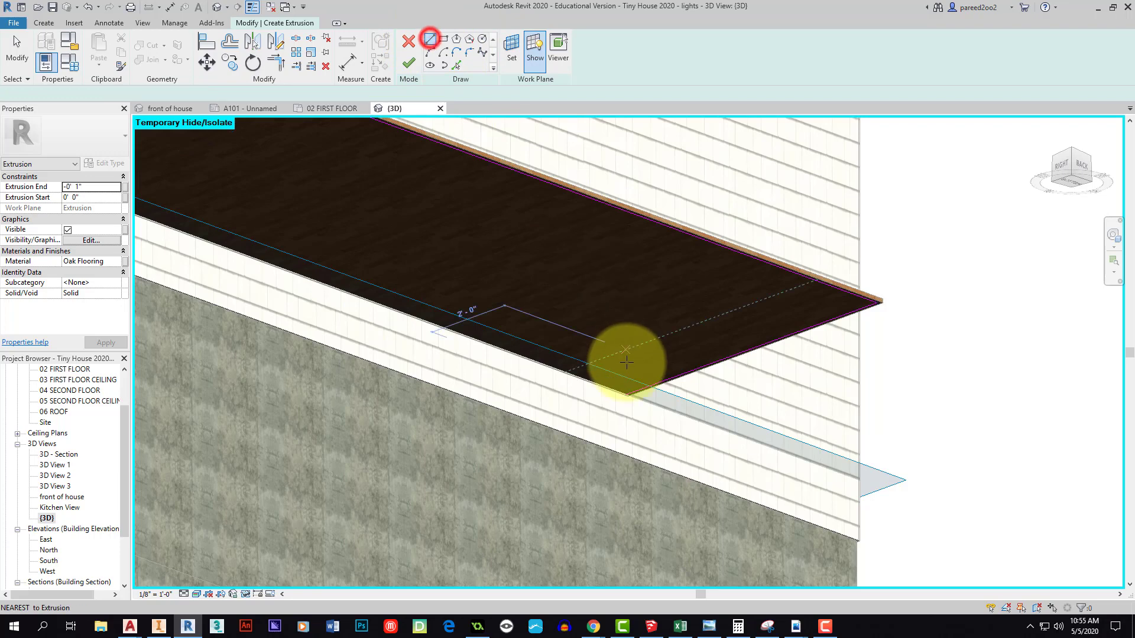
{"action": "left_click", "coordinate": [626, 396]}
{"action": "middle_click_drag", "start_coordinate": [266, 275], "coordinate": [668, 370]}
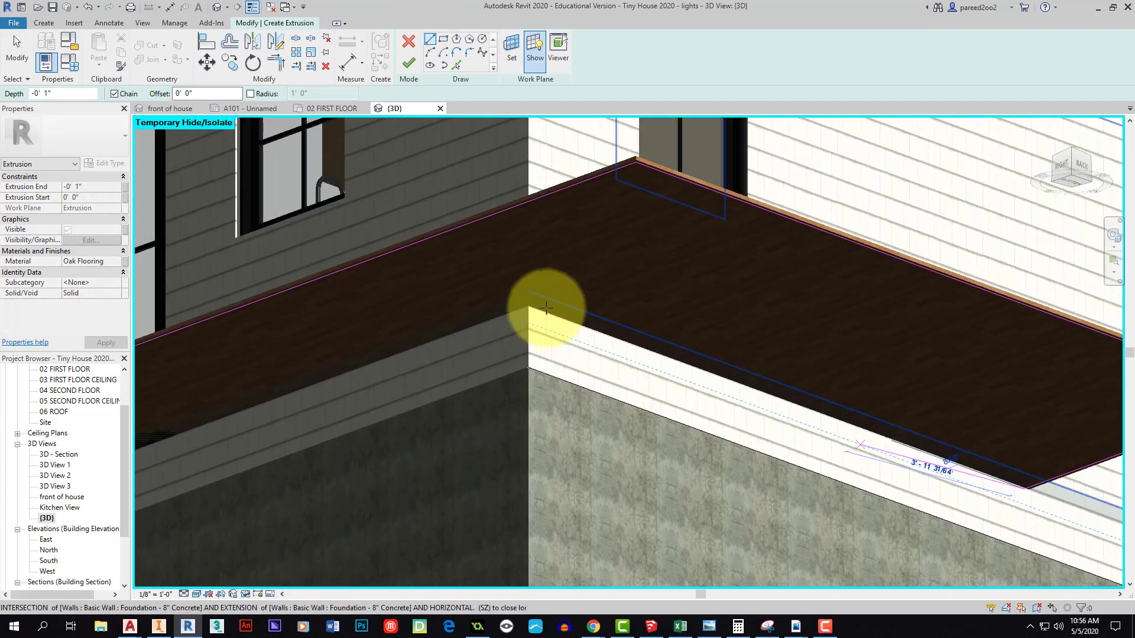
{"action": "left_click", "coordinate": [528, 306]}
{"action": "mouse_move", "coordinate": [529, 309]}
{"action": "middle_mouse_down"}
{"action": "mouse_move", "coordinate": [679, 347]}
{"action": "mouse_move", "coordinate": [329, 506]}
{"action": "mouse_move", "coordinate": [520, 399]}
{"action": "middle_mouse_up"}
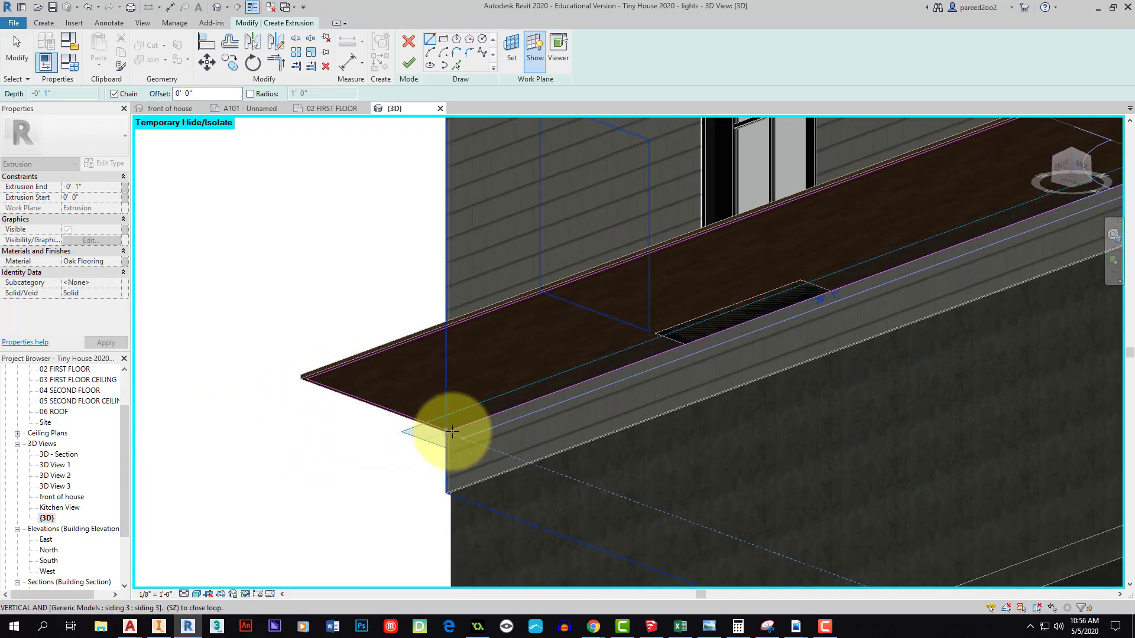
{"action": "left_click", "coordinate": [449, 431]}
{"action": "scroll", "coordinate": [453, 431], "scroll_direction": "up", "scroll_amount": 6}
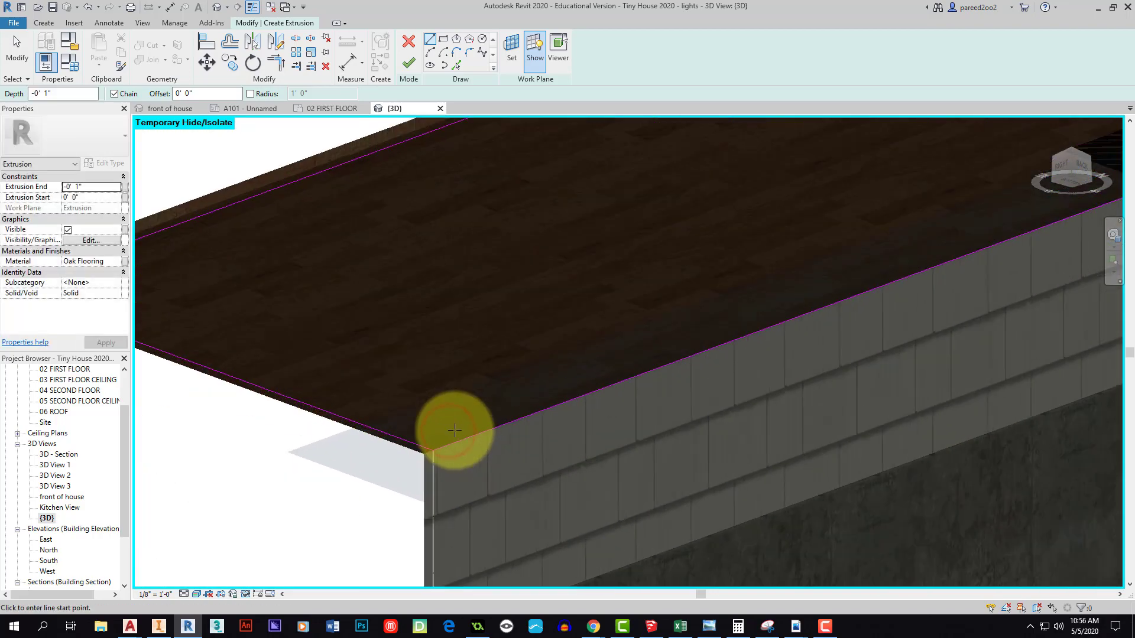
{"action": "scroll", "coordinate": [508, 423], "scroll_direction": "down", "scroll_amount": 9}
{"action": "scroll", "coordinate": [532, 387], "scroll_direction": "down", "scroll_amount": 4}
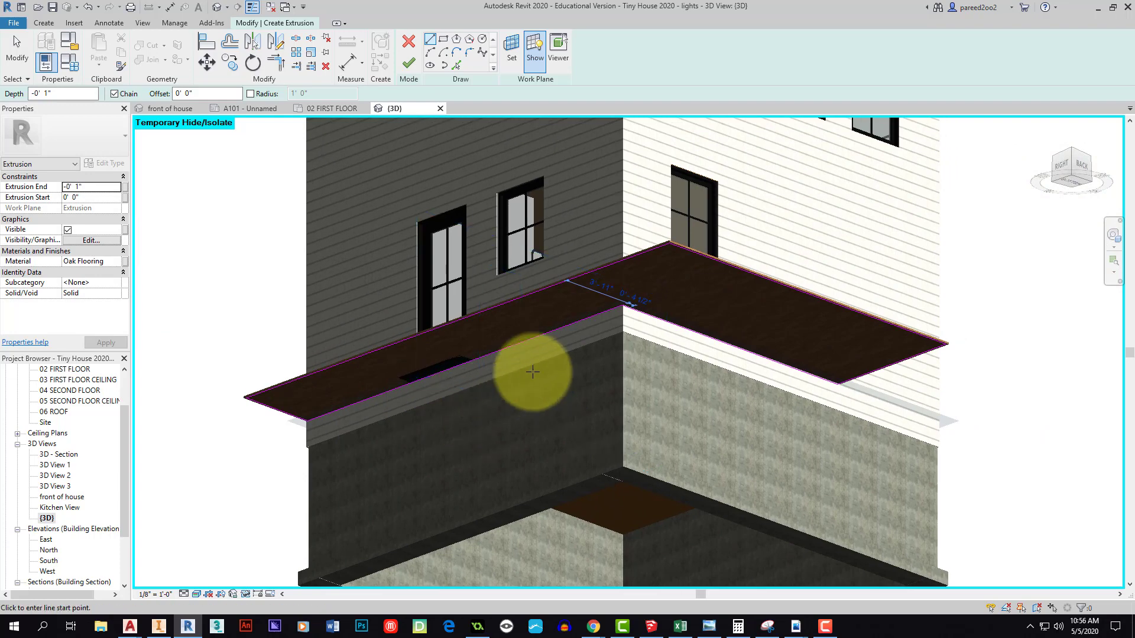
{"action": "key", "text": "Escape"}
{"action": "key", "text": "Escape"}
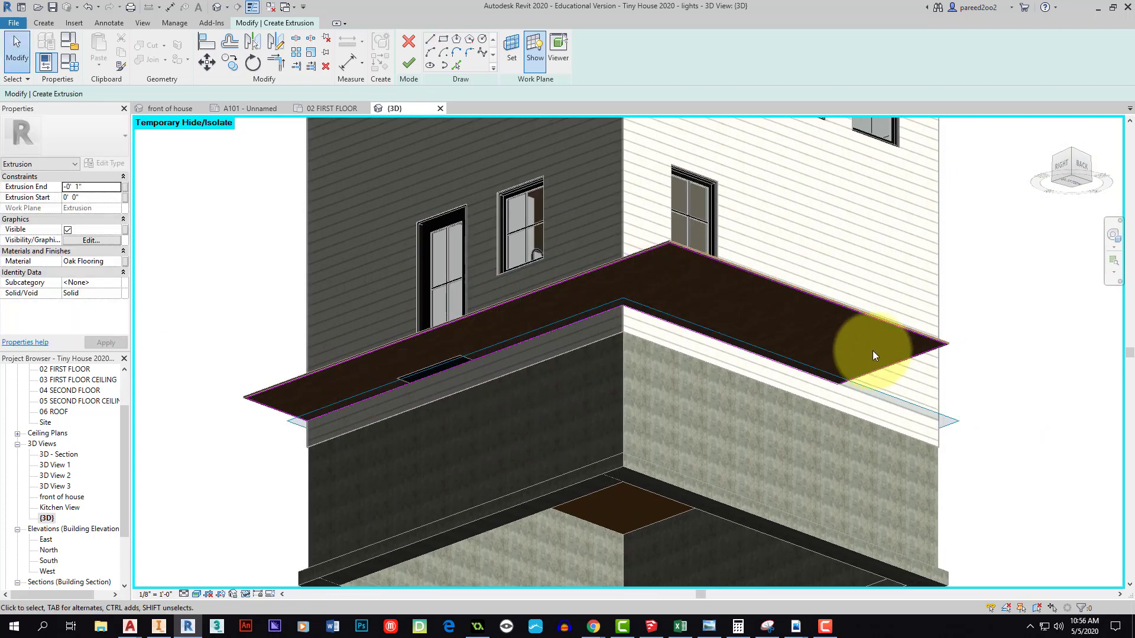
Finish the deck base extrusion with an extrusion end of -1' 2" and the Black material
{"action": "left_click", "coordinate": [102, 186]}
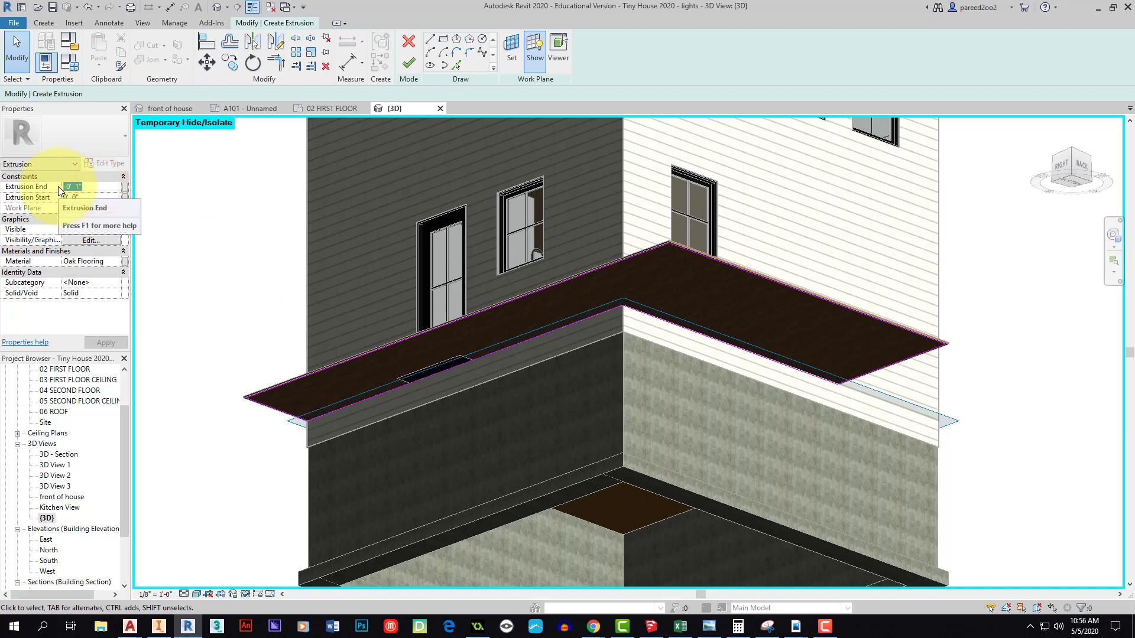
{"action": "type", "text": "-"}
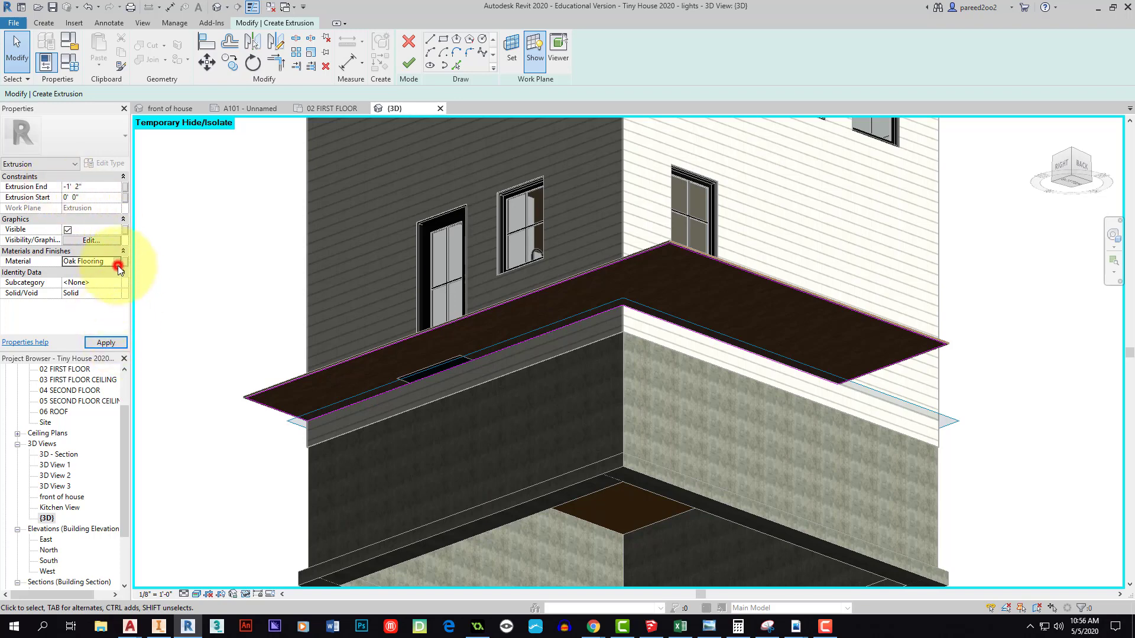
{"action": "left_click", "coordinate": [116, 261]}
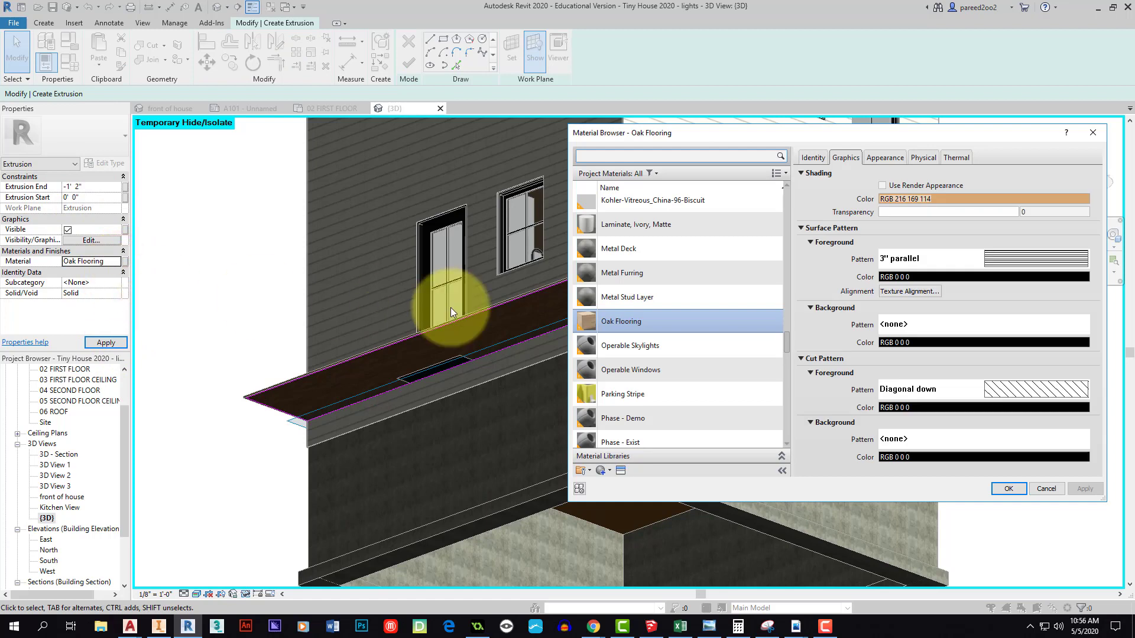
{"action": "left_click_drag", "start_coordinate": [786, 350], "coordinate": [783, 322]}
{"action": "left_click", "coordinate": [673, 155]}
{"action": "type", "text": "black"}
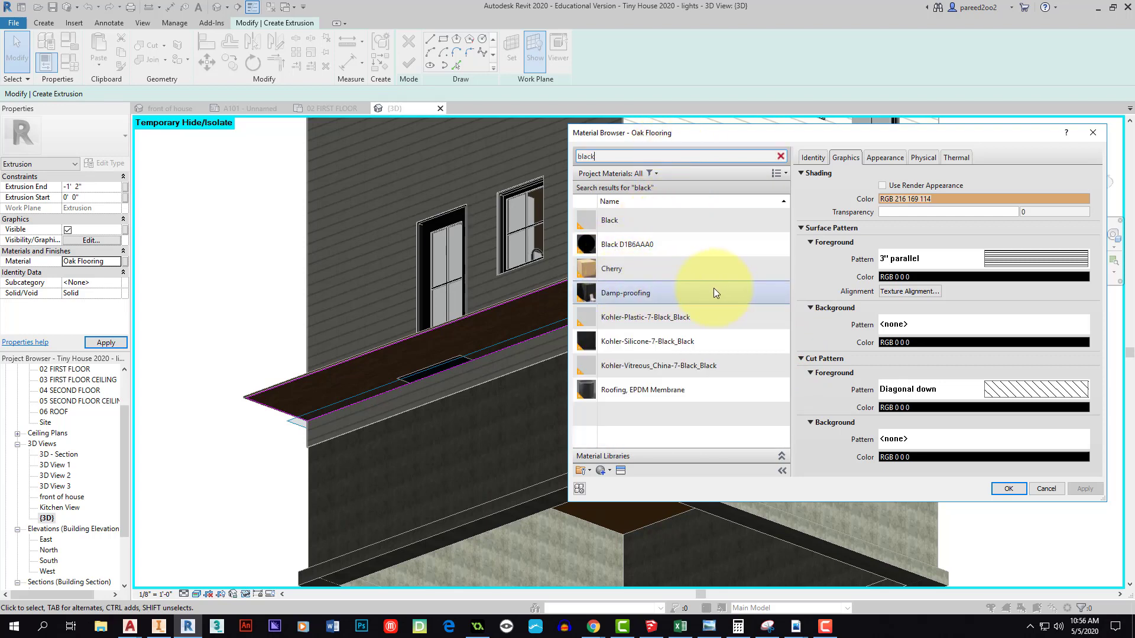
{"action": "left_click", "coordinate": [604, 221]}
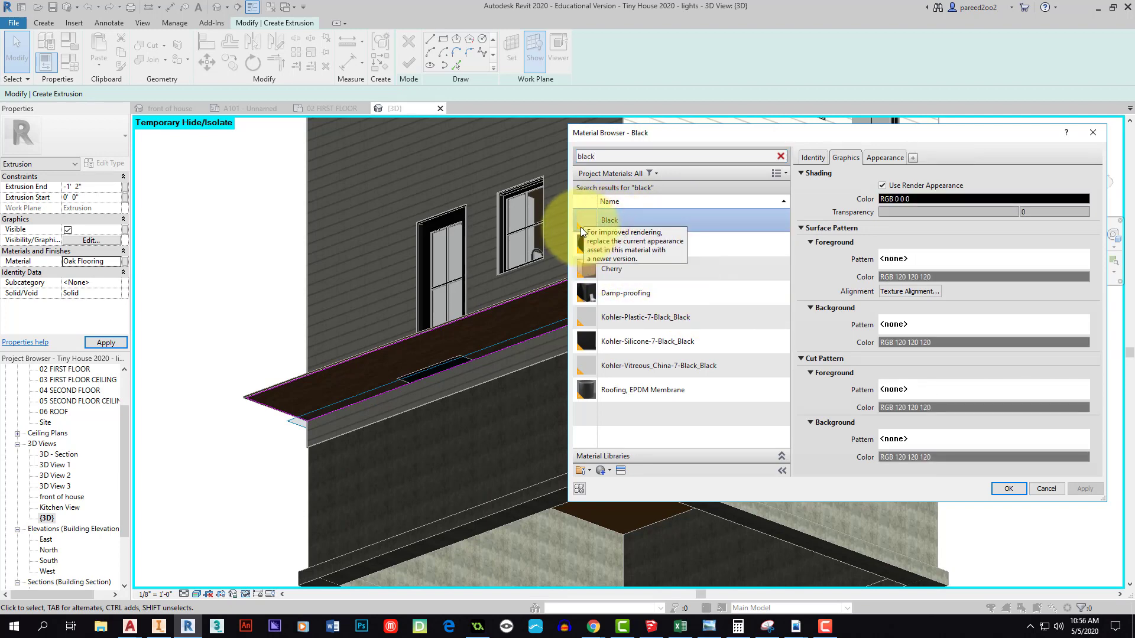
{"action": "left_click", "coordinate": [1009, 488]}
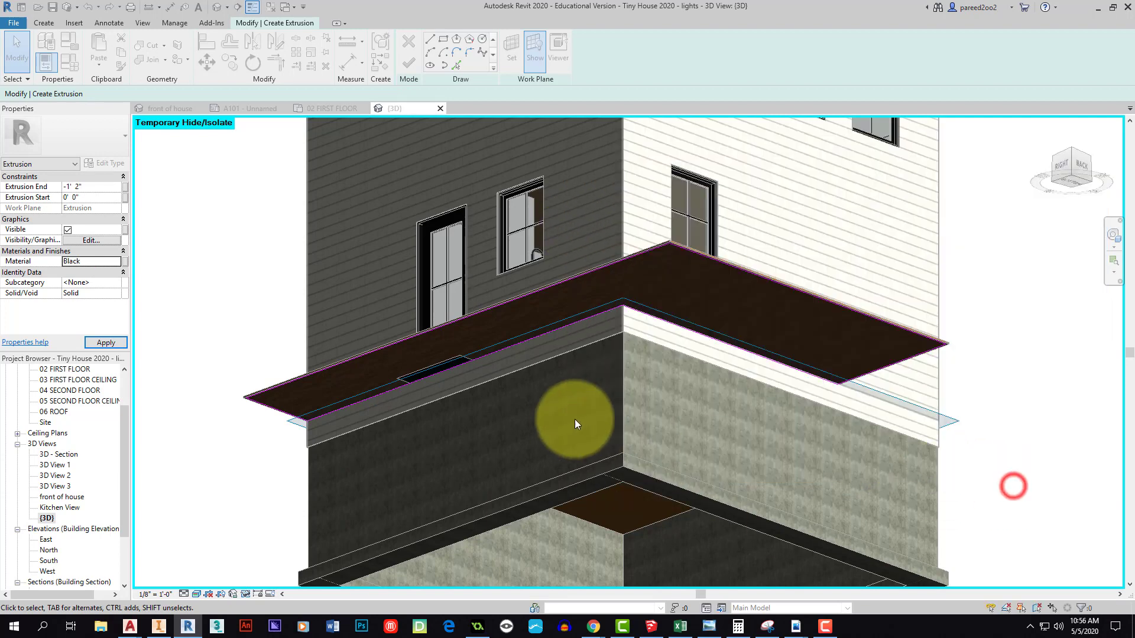
{"action": "left_click", "coordinate": [408, 65]}
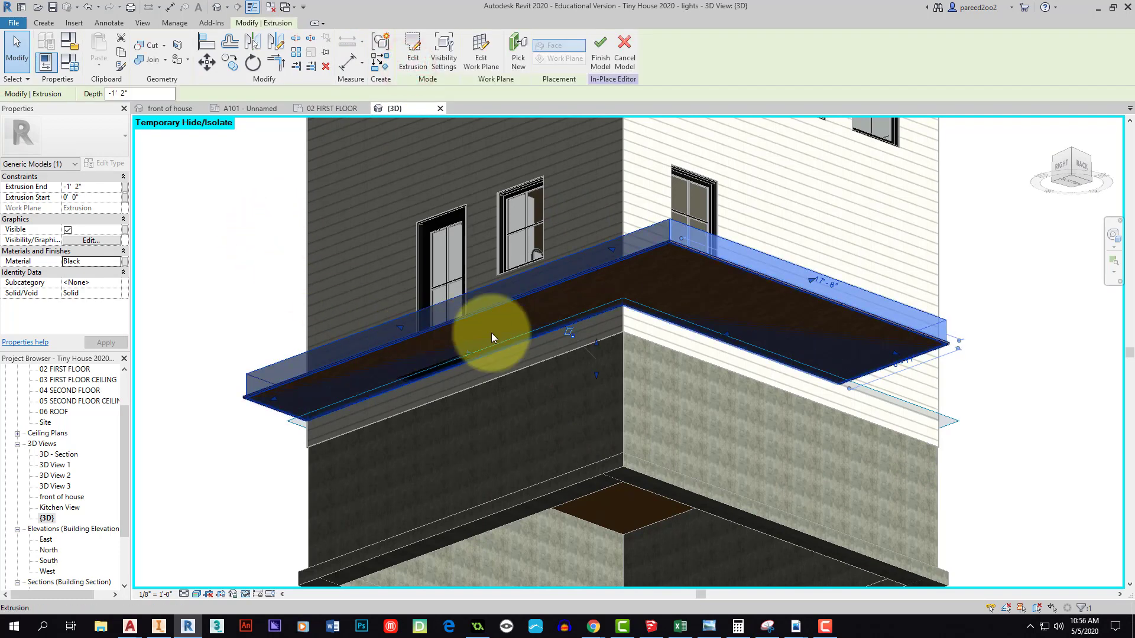
Change the deck base's extrusion end to 1' 2" so that it extends downward beneath the oak decking
{"action": "left_click", "coordinate": [77, 186]}
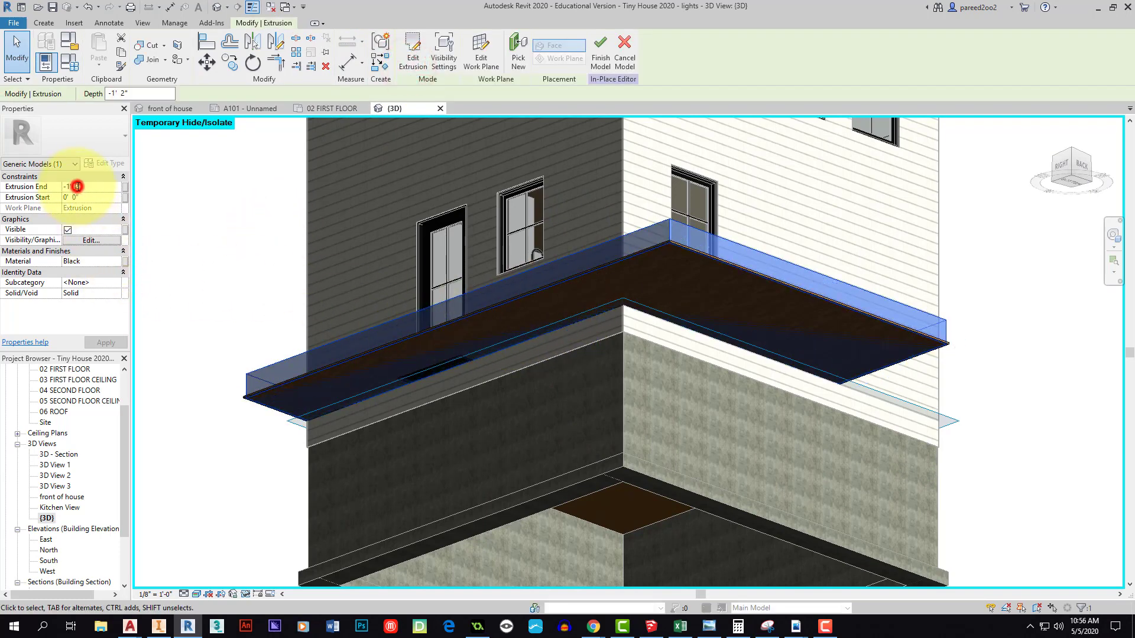
{"action": "left_click", "coordinate": [67, 187]}
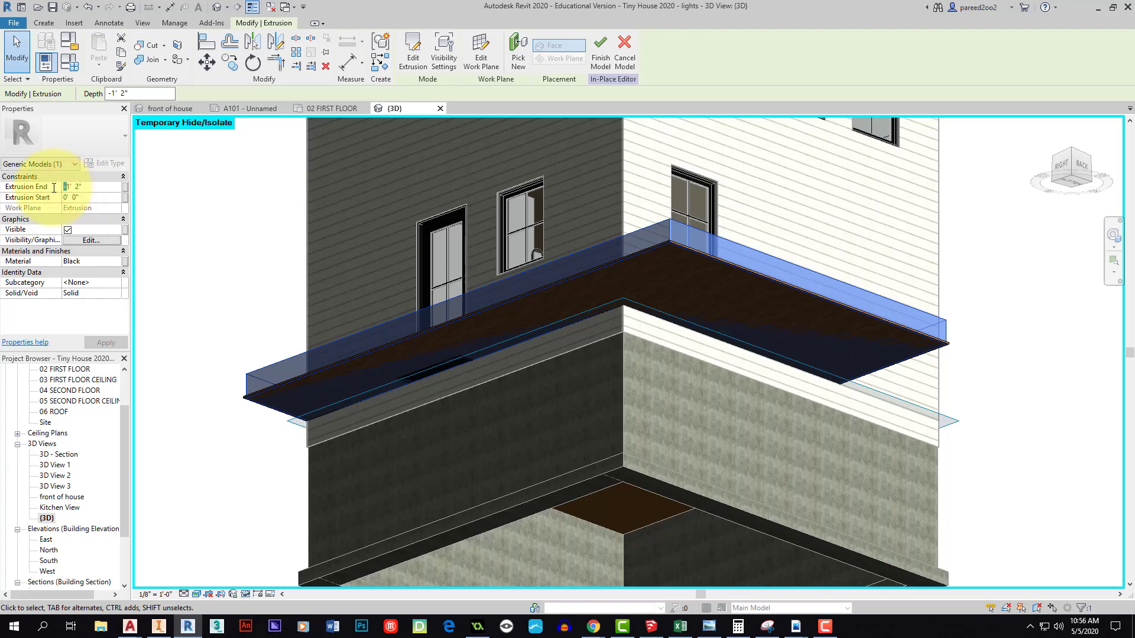
{"action": "left_click", "coordinate": [104, 342]}
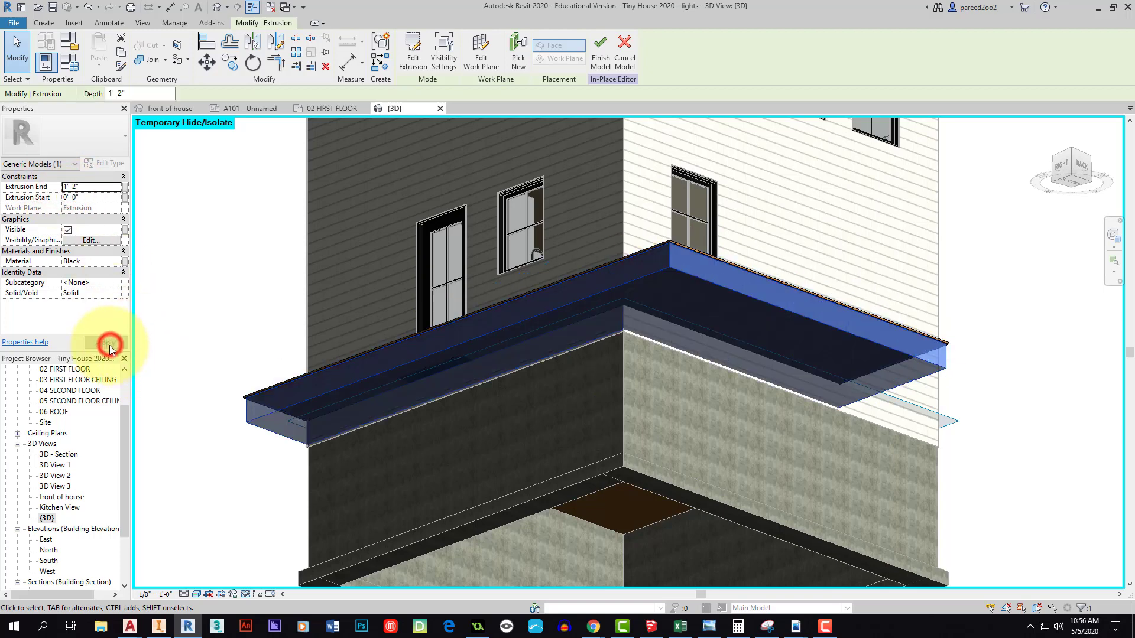
{"action": "left_click", "coordinate": [201, 329]}
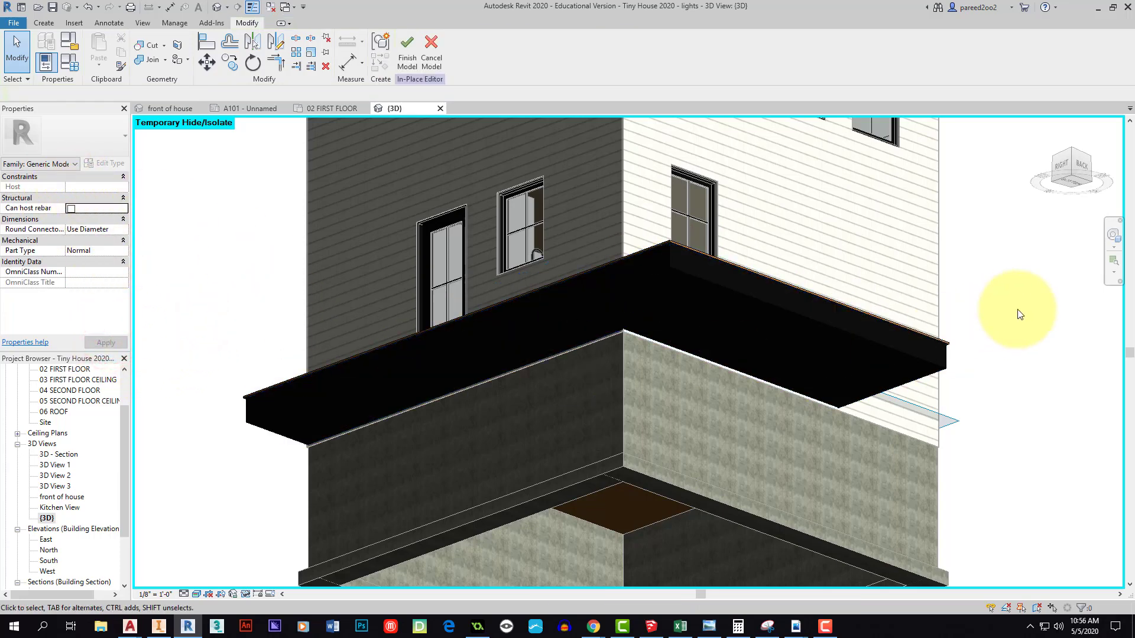
{"action": "left_click_drag", "start_coordinate": [1073, 172], "coordinate": [1102, 241]}
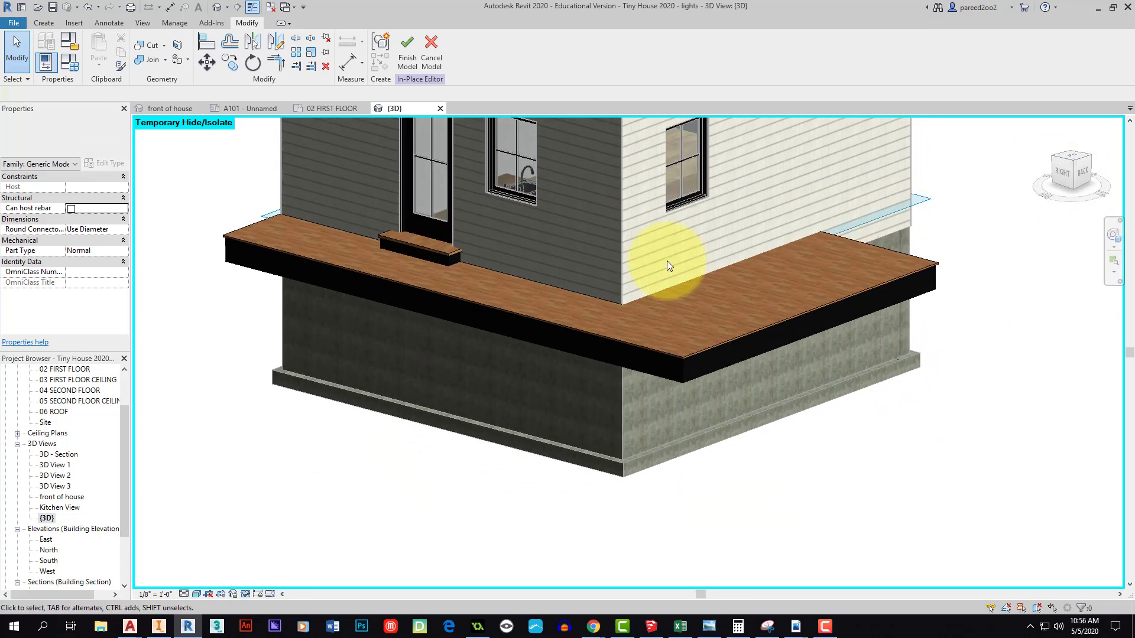
Set the work plane to the long outer face of the black deck base on the door side
{"action": "scroll", "coordinate": [513, 293], "scroll_direction": "up", "scroll_amount": 2}
{"action": "left_click_drag", "start_coordinate": [1050, 166], "coordinate": [532, 234]}
{"action": "scroll", "coordinate": [604, 471], "scroll_direction": "up", "scroll_amount": 2}
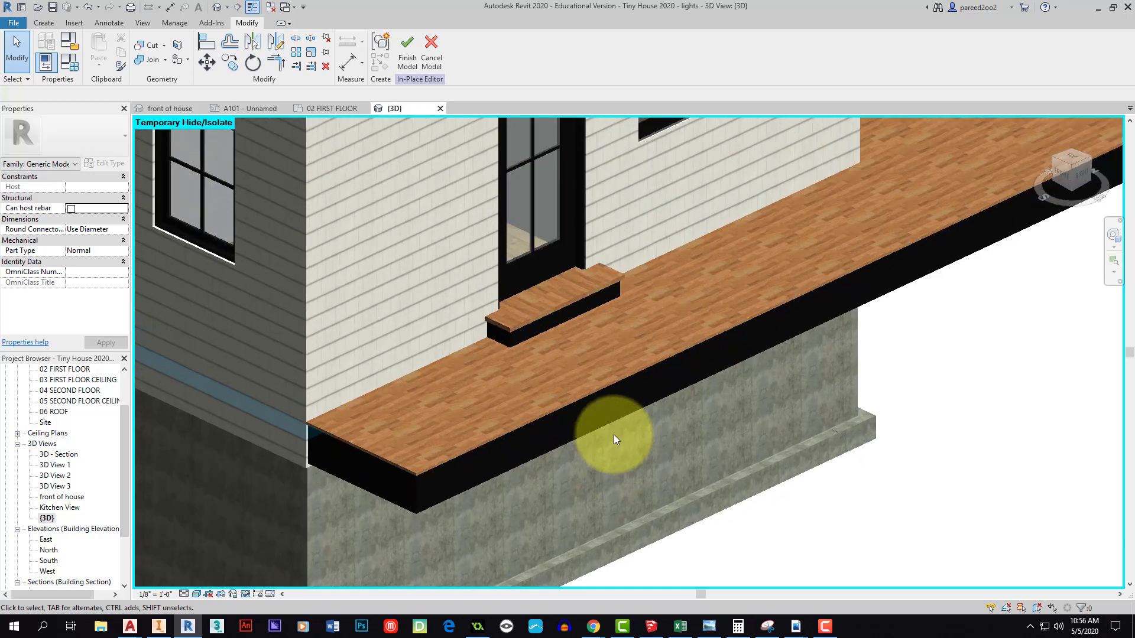
{"action": "middle_click_drag", "start_coordinate": [596, 420], "coordinate": [566, 401]}
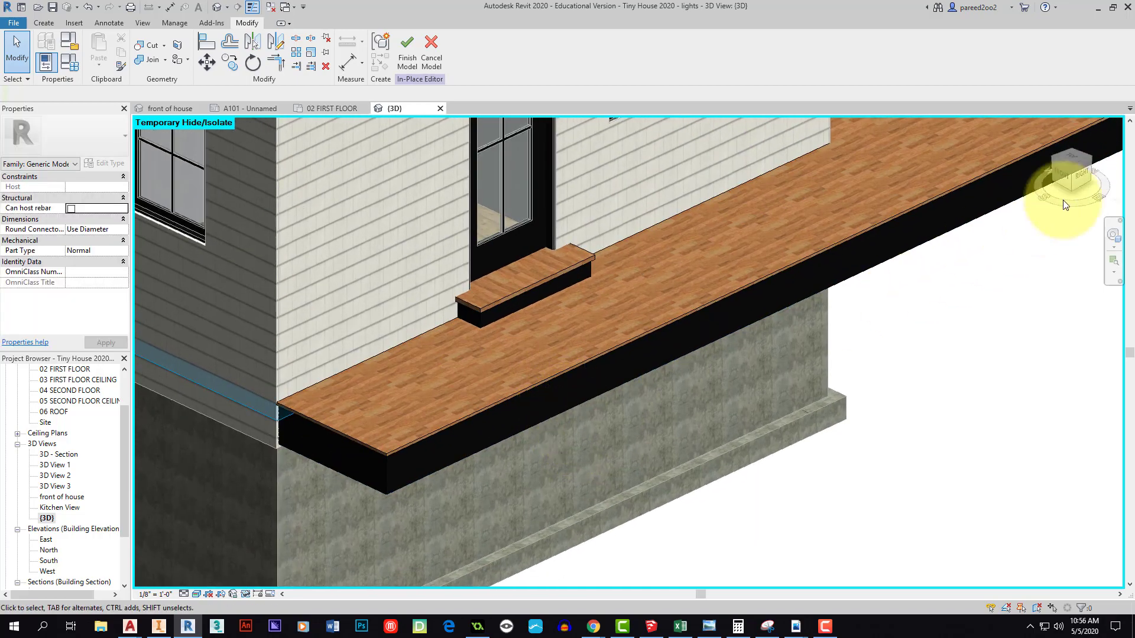
{"action": "middle_click_drag", "start_coordinate": [785, 222], "coordinate": [786, 191]}
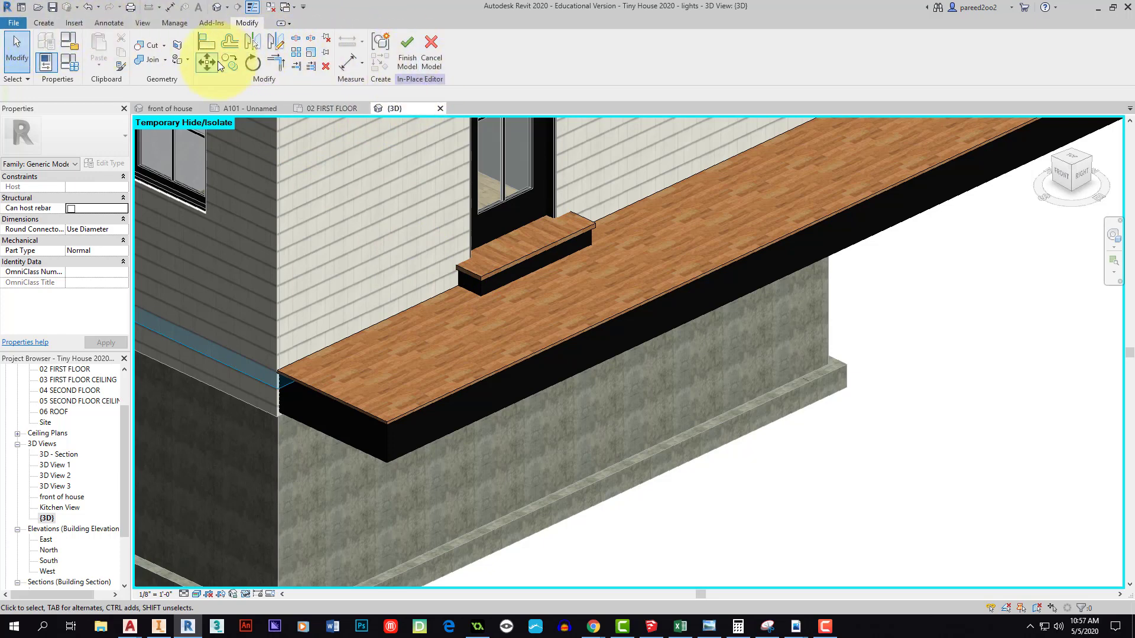
{"action": "left_click", "coordinate": [44, 23]}
{"action": "left_click", "coordinate": [701, 45]}
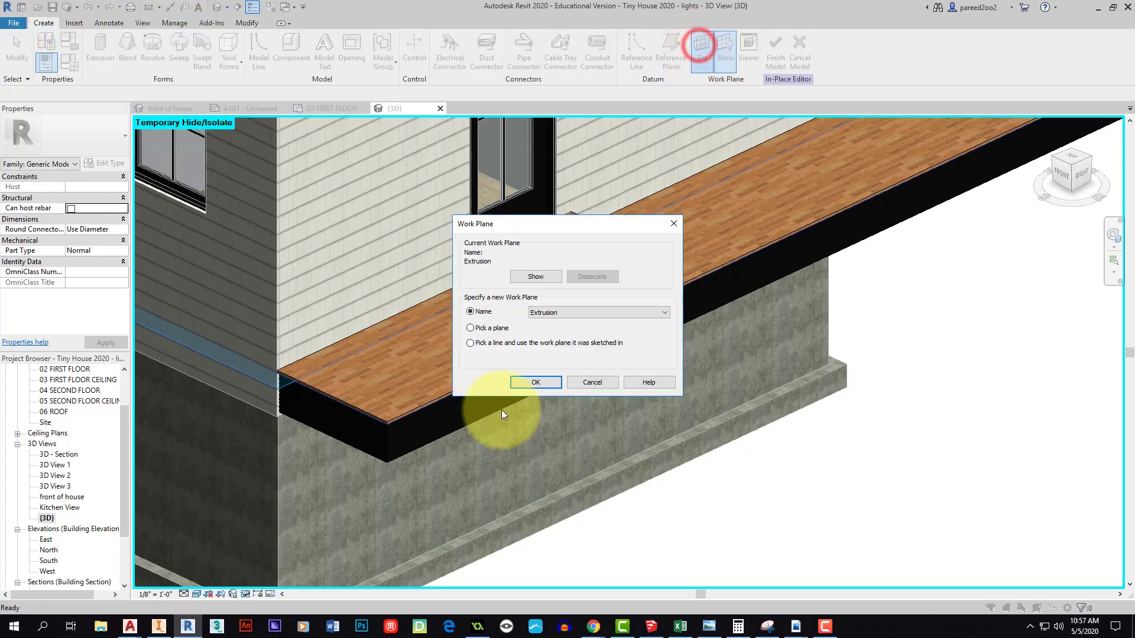
{"action": "left_click", "coordinate": [534, 383]}
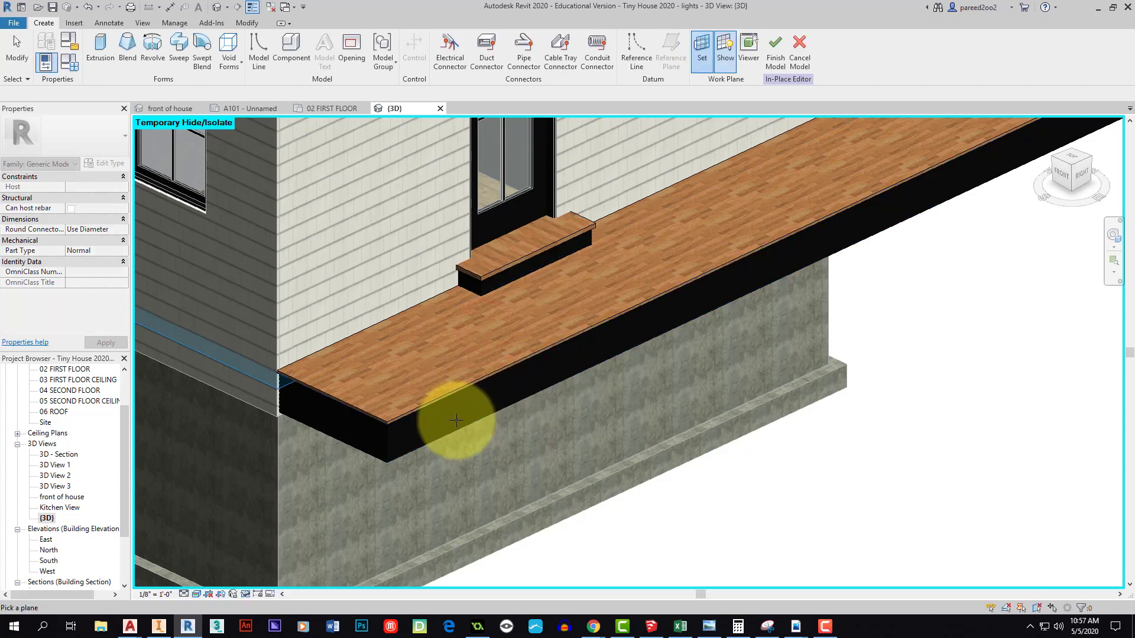
{"action": "left_click", "coordinate": [413, 450]}
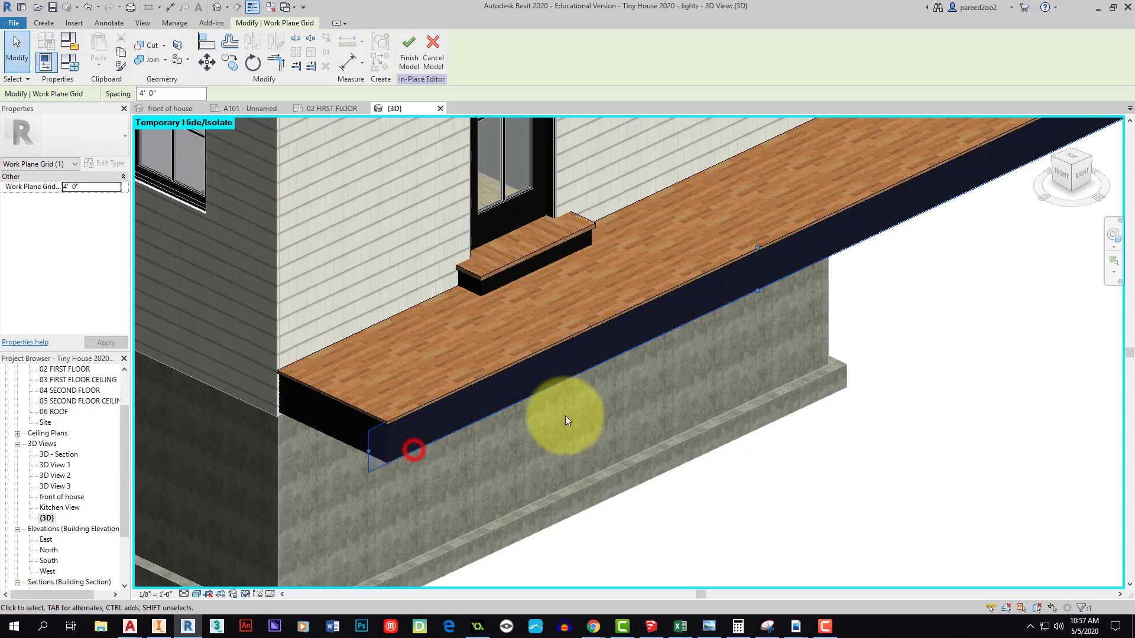
Start a solid extrusion with a rectangular profile on the deck base's outer face, viewed straight on from the right side
{"action": "left_click", "coordinate": [1080, 172]}
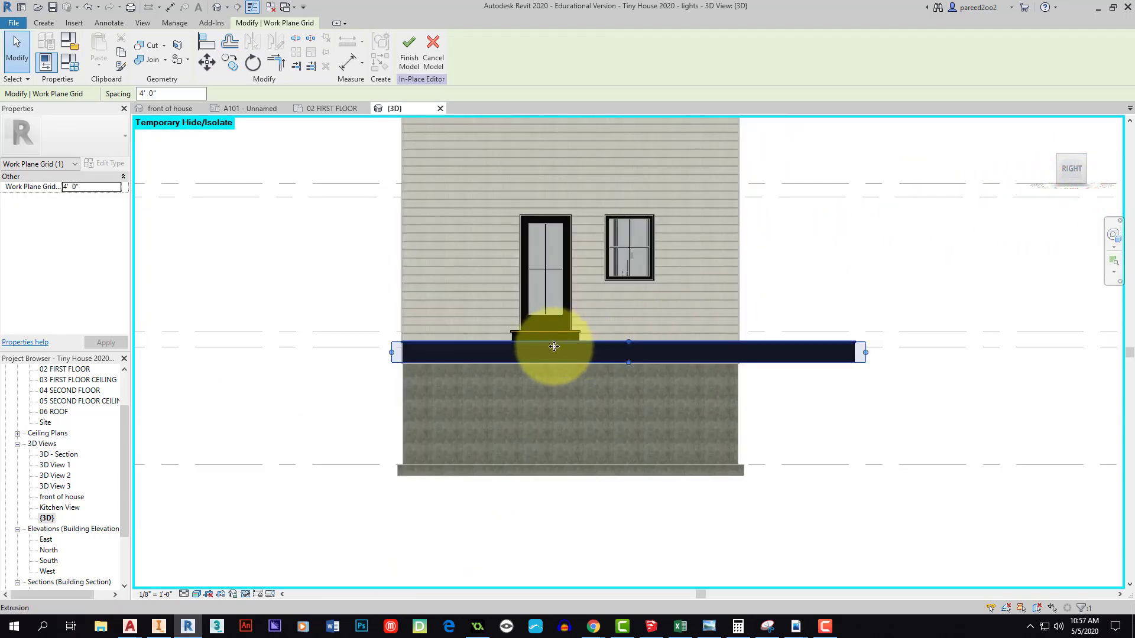
{"action": "scroll", "coordinate": [547, 351], "scroll_direction": "up", "scroll_amount": 5}
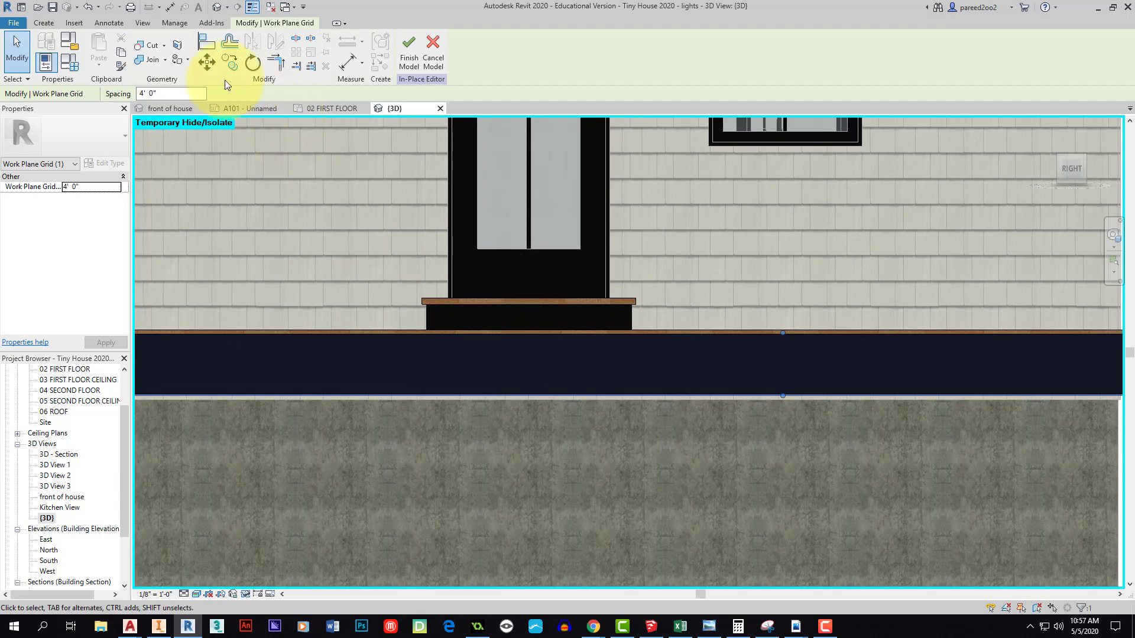
{"action": "left_click", "coordinate": [47, 23]}
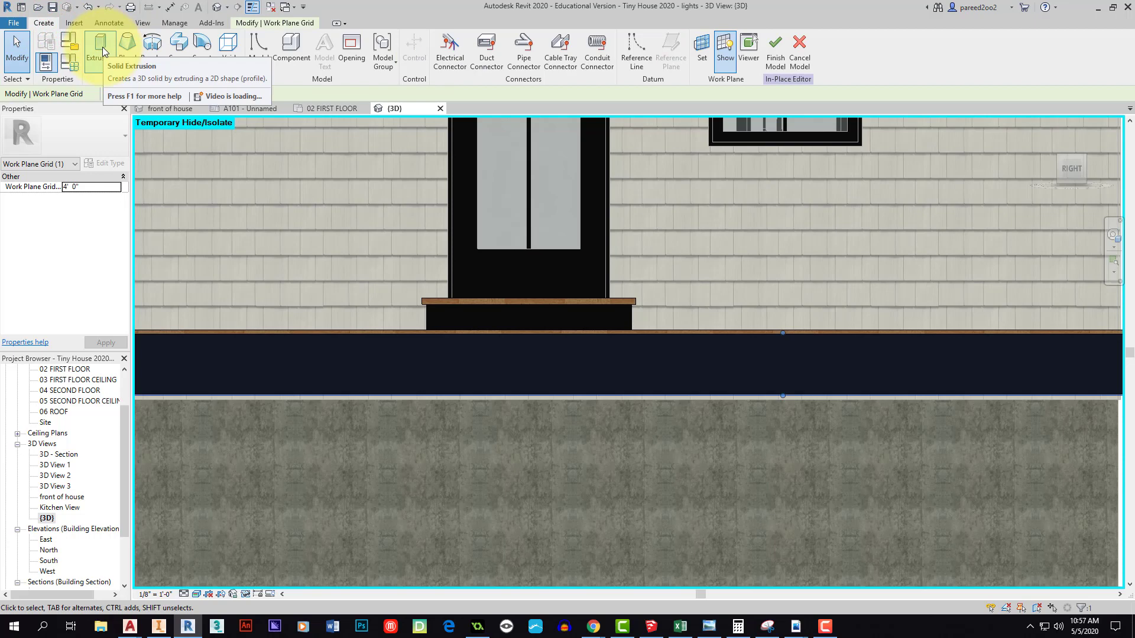
{"action": "left_click", "coordinate": [101, 51]}
{"action": "left_click", "coordinate": [444, 43]}
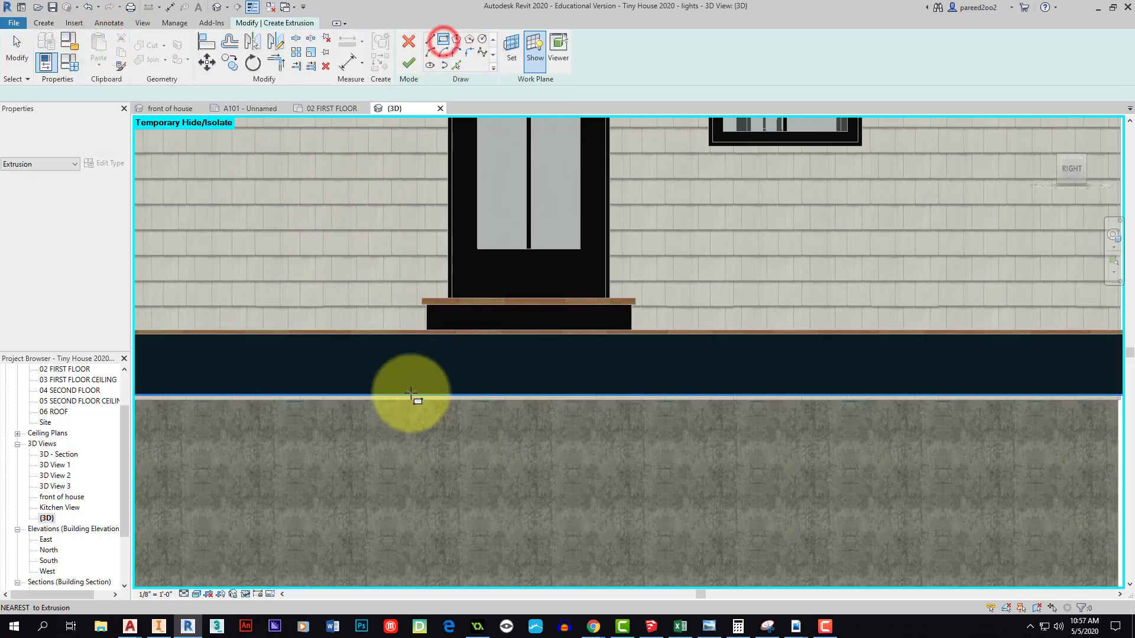
Sketch a rectangular profile about 5' 4" long and 8" high along the lower edge of the deck's fascia, below the door
{"action": "left_click", "coordinate": [396, 394]}
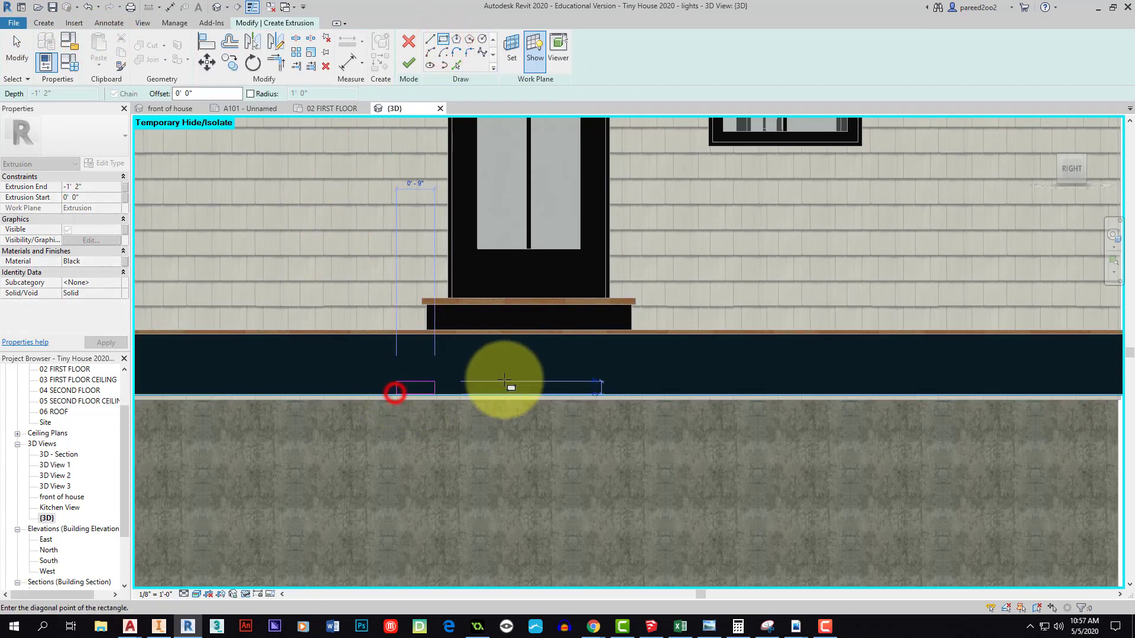
{"action": "left_click", "coordinate": [658, 360]}
{"action": "key", "text": "Escape"}
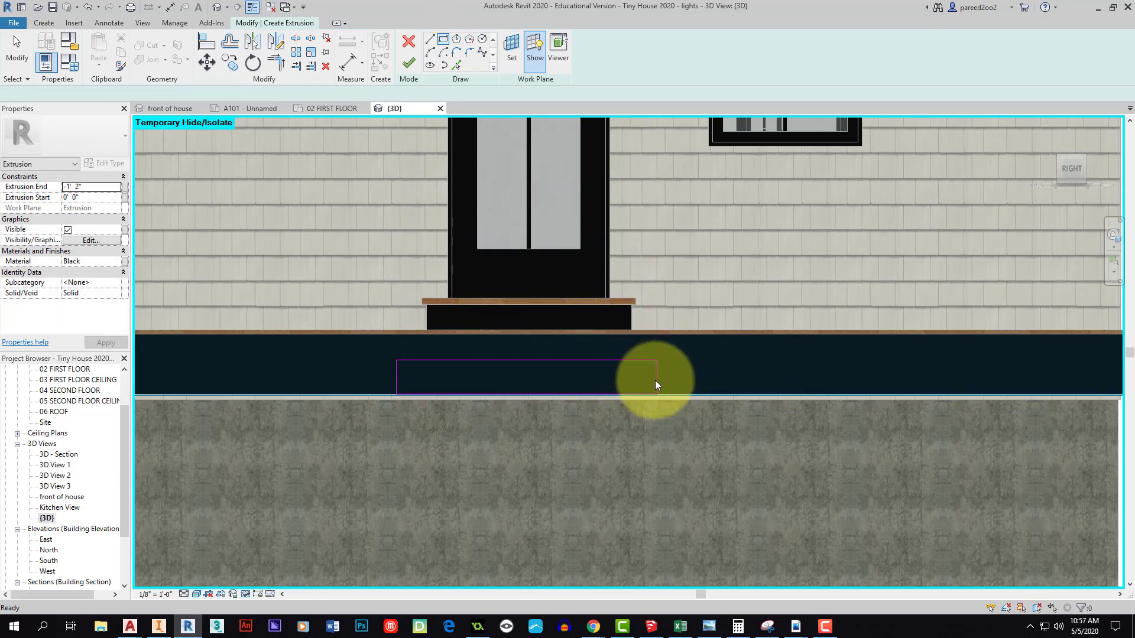
{"action": "mouse_move", "coordinate": [657, 378]}
{"action": "left_mouse_down"}
{"action": "mouse_move", "coordinate": [681, 380]}
{"action": "mouse_move", "coordinate": [671, 380]}
{"action": "left_mouse_up"}
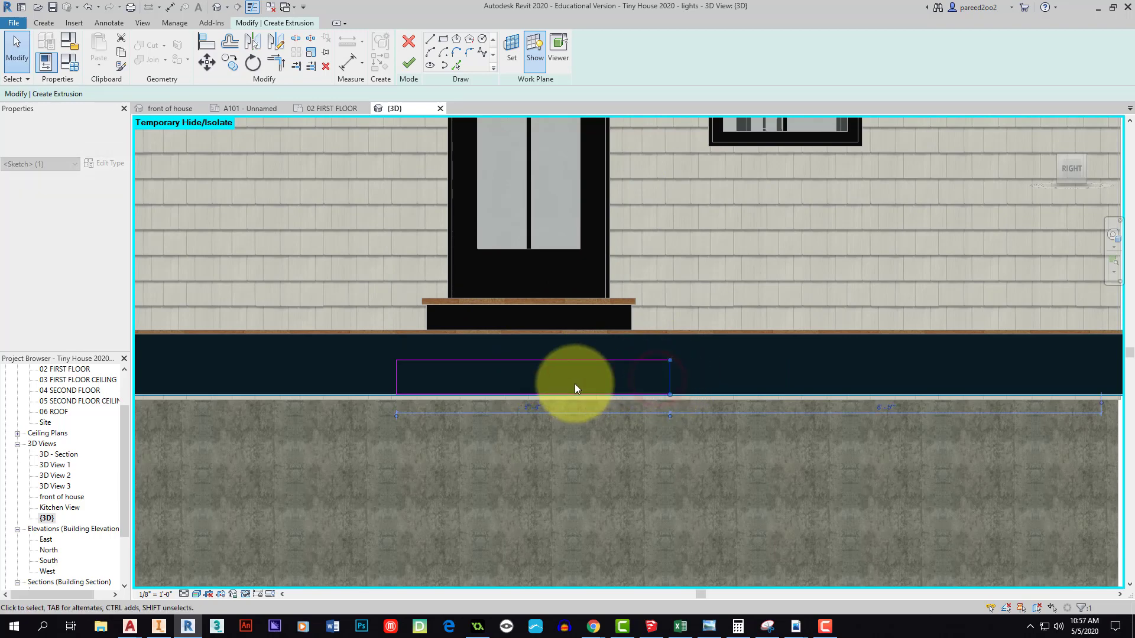
Reduce the height of the rectangular profile slightly by editing the dimension of its top line
{"action": "left_click", "coordinate": [414, 367]}
{"action": "left_click", "coordinate": [678, 376]}
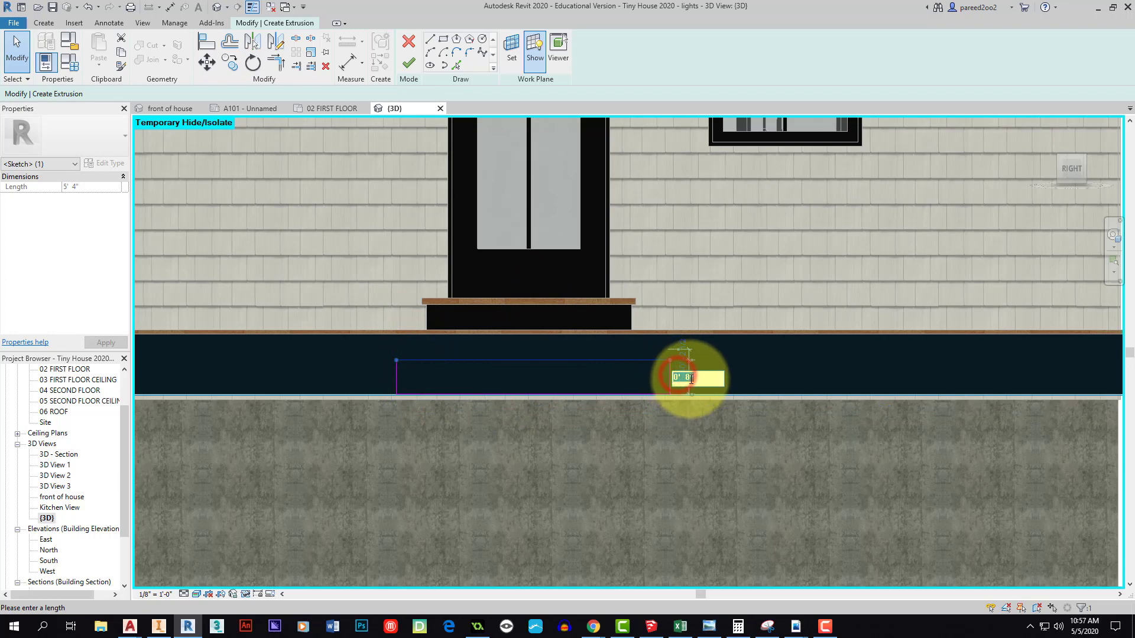
{"action": "key", "text": "Return"}
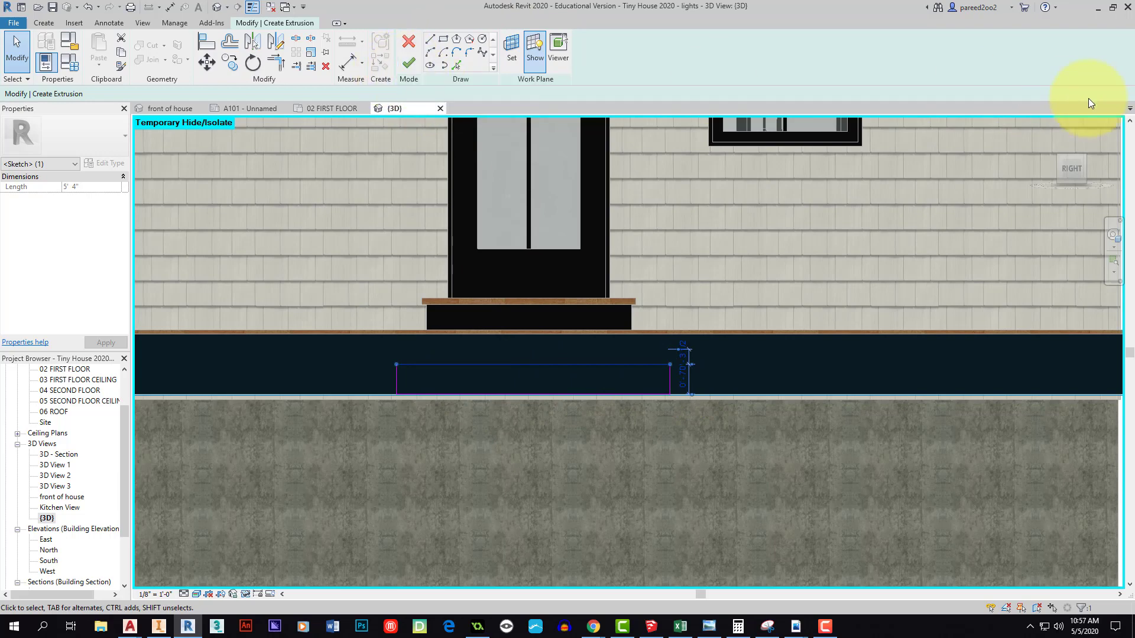
Set the Extrusion End to 0' 11" and finish the extrusion so the step block projects outward from the deck's fascia
{"action": "left_click", "coordinate": [1070, 147]}
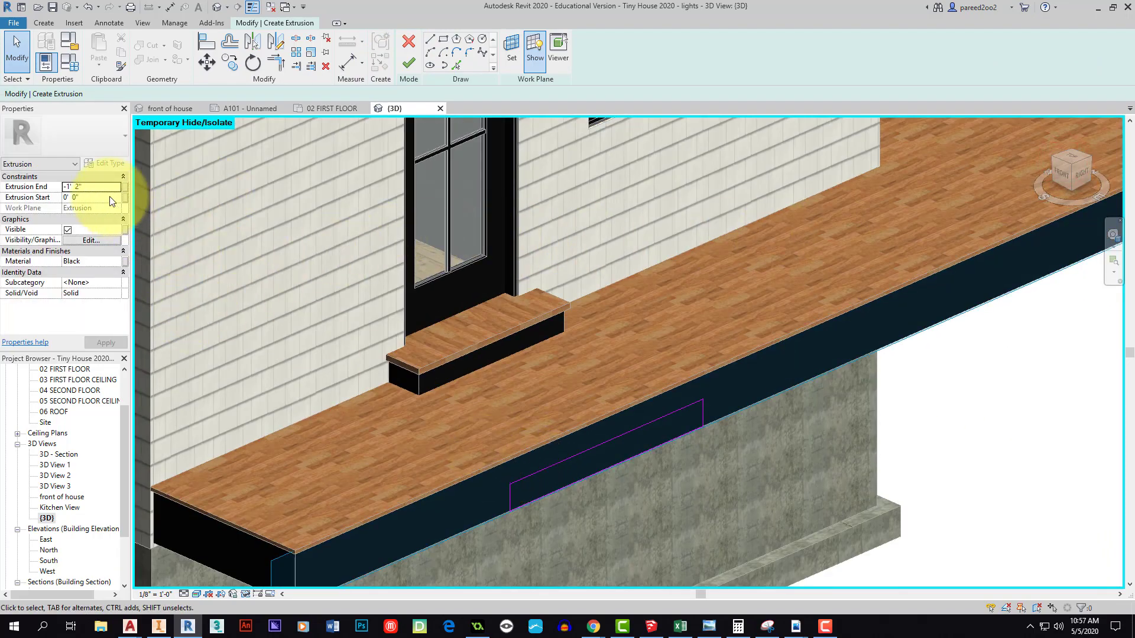
{"action": "left_click", "coordinate": [96, 187]}
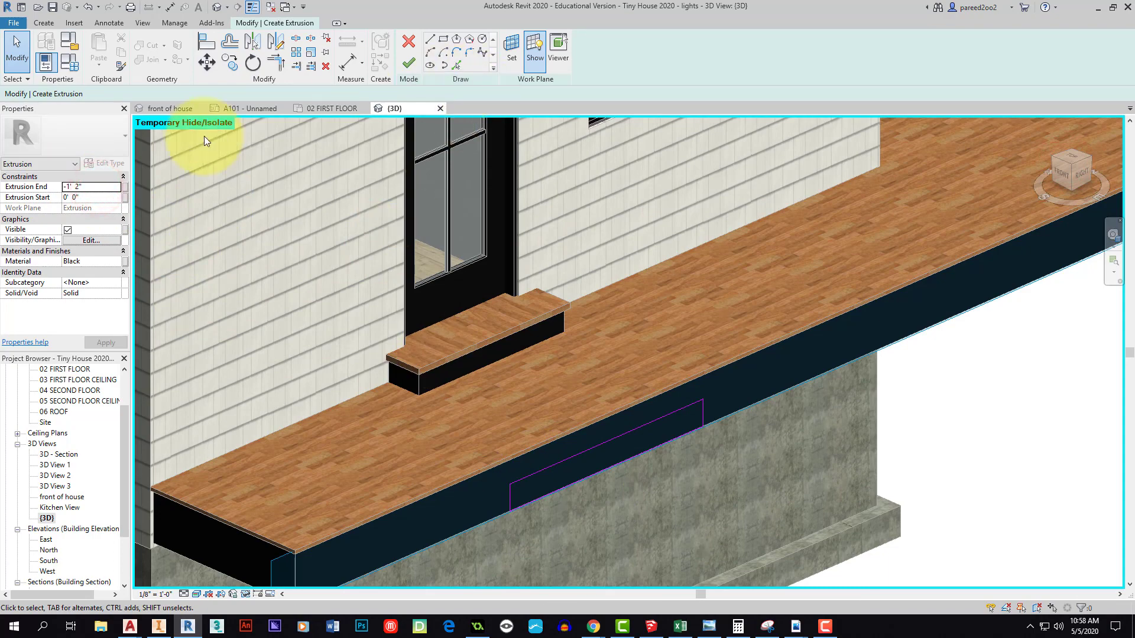
{"action": "left_click", "coordinate": [90, 189]}
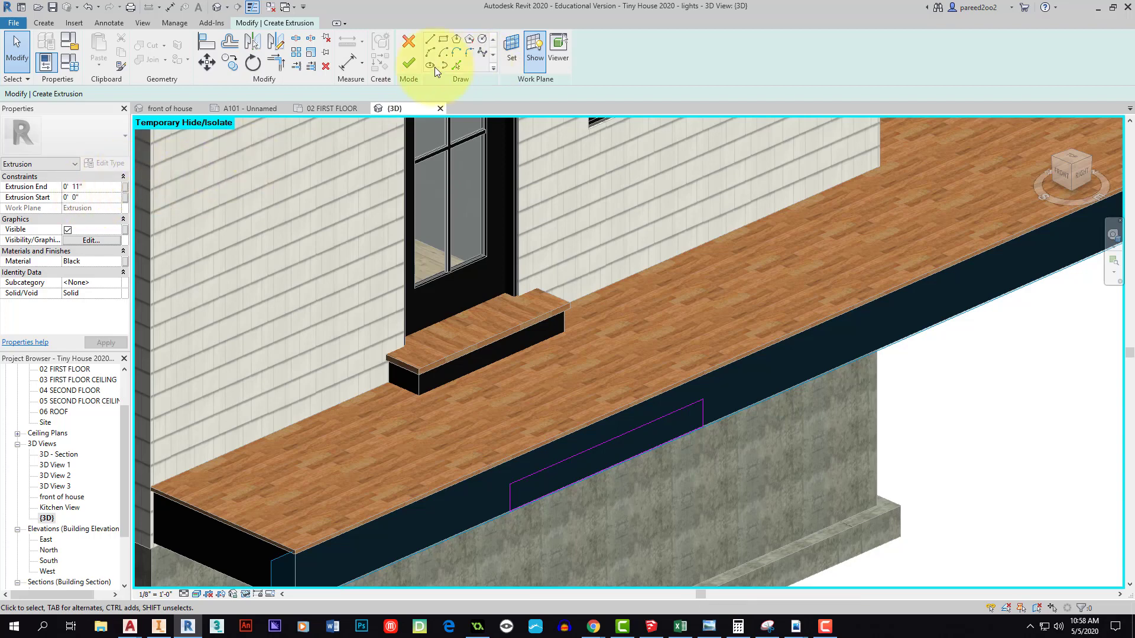
{"action": "left_click", "coordinate": [408, 63]}
{"action": "scroll", "coordinate": [737, 384], "scroll_direction": "down", "scroll_amount": 2}
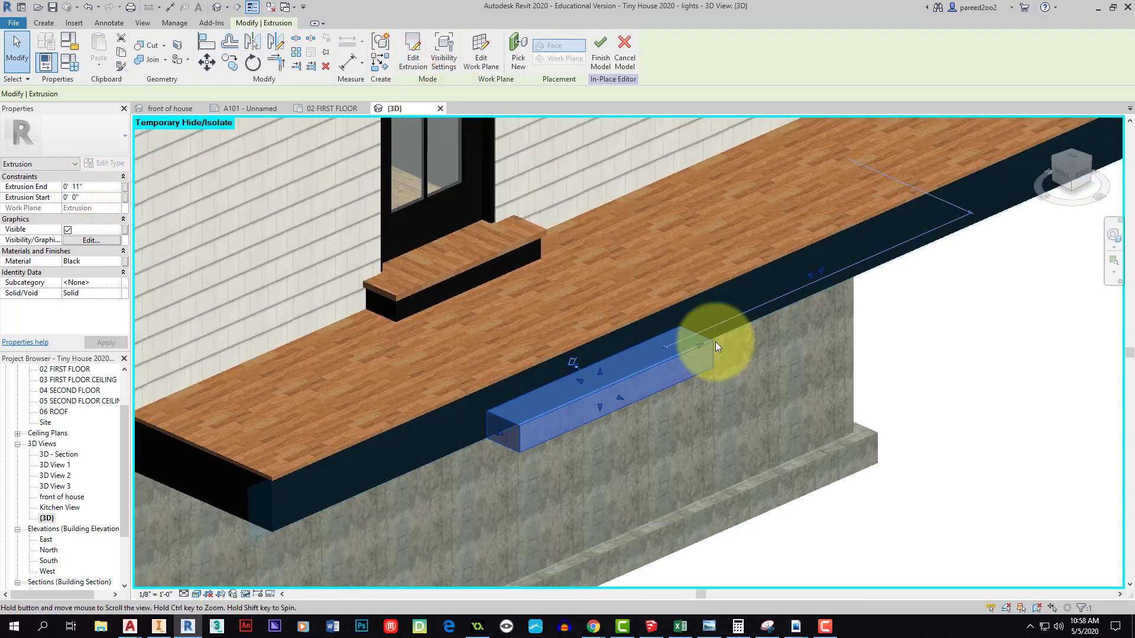
{"action": "left_click", "coordinate": [692, 387]}
{"action": "scroll", "coordinate": [590, 396], "scroll_direction": "up", "scroll_amount": 3}
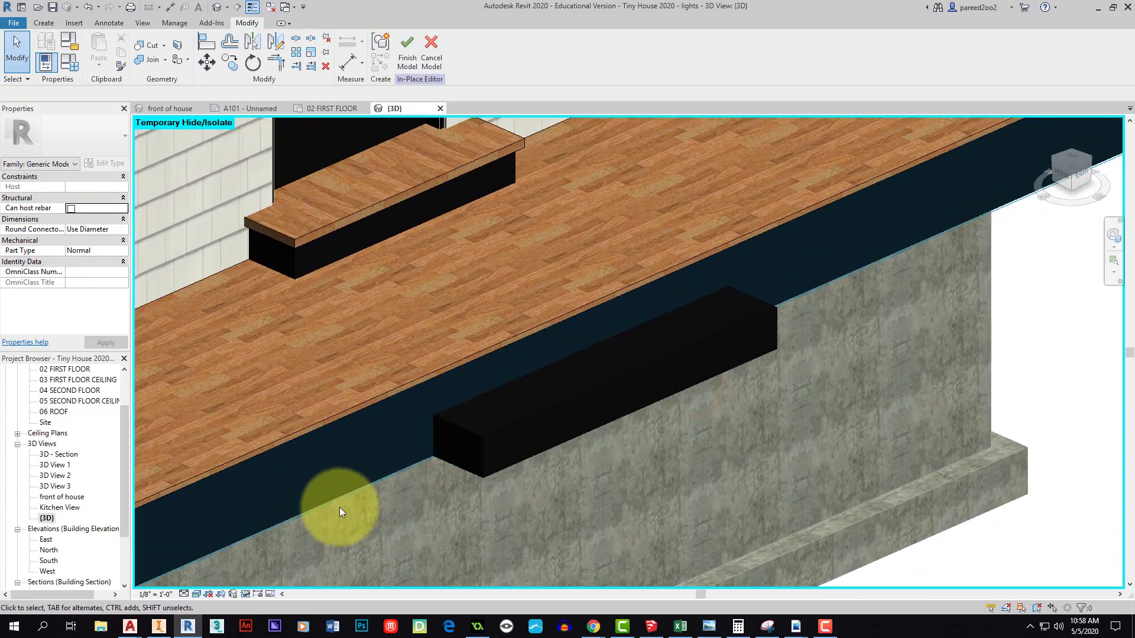
{"action": "left_click", "coordinate": [401, 470]}
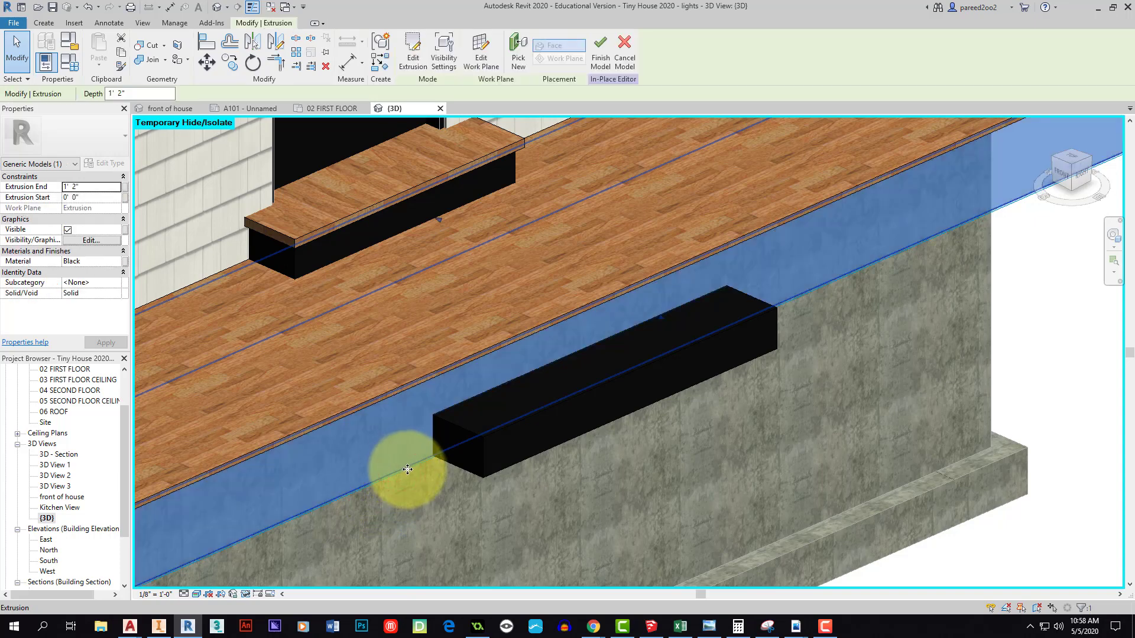
{"action": "left_click", "coordinate": [482, 471]}
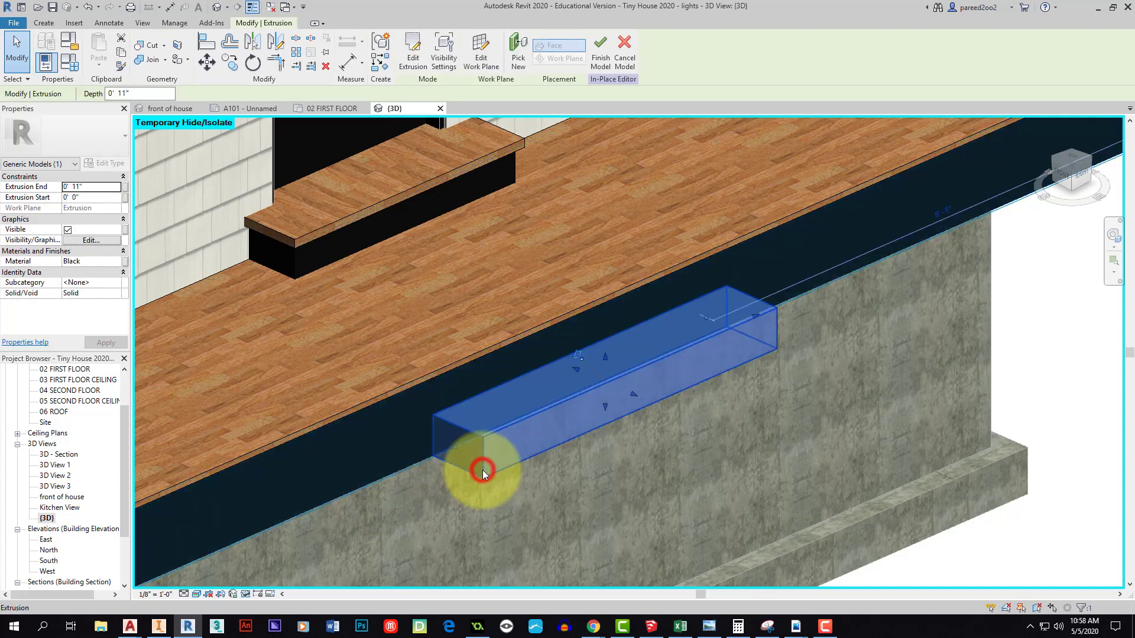
{"action": "left_click", "coordinate": [601, 499]}
{"action": "scroll", "coordinate": [457, 481], "scroll_direction": "down", "scroll_amount": 2}
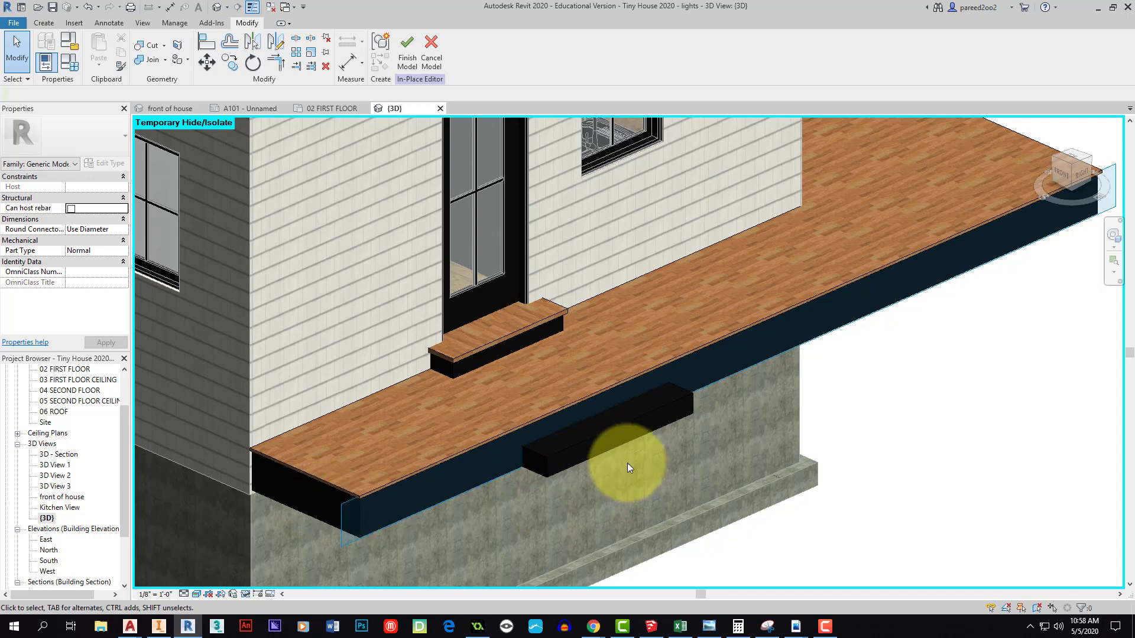
Start a new extrusion and pick the top face of the lower step block as its work plane
{"action": "scroll", "coordinate": [626, 462], "scroll_direction": "up", "scroll_amount": 3}
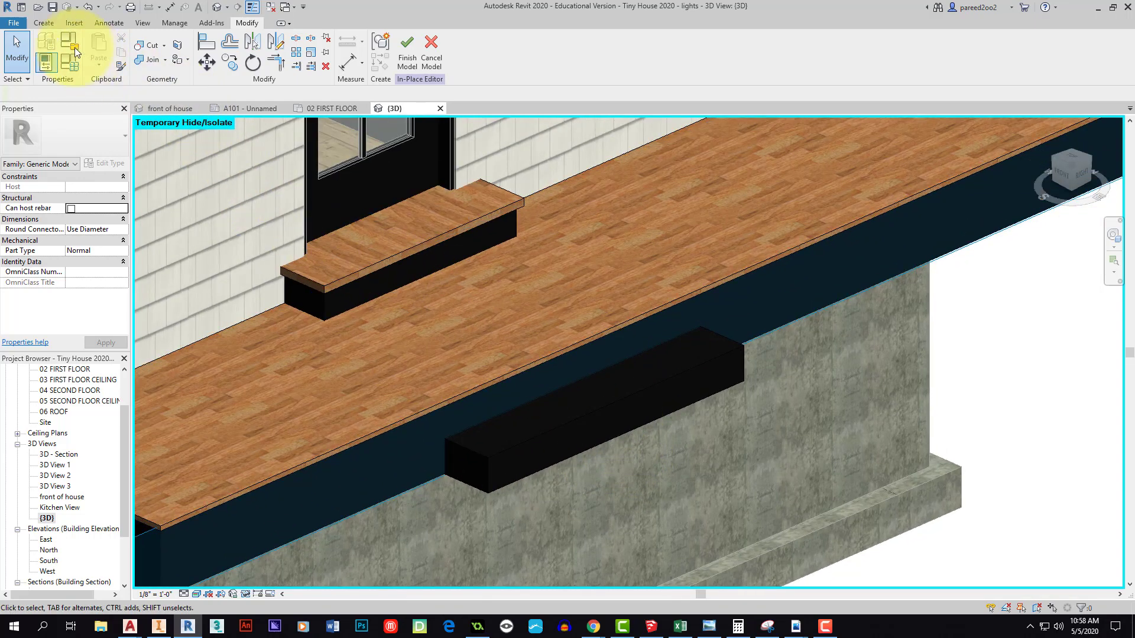
{"action": "left_click", "coordinate": [42, 26]}
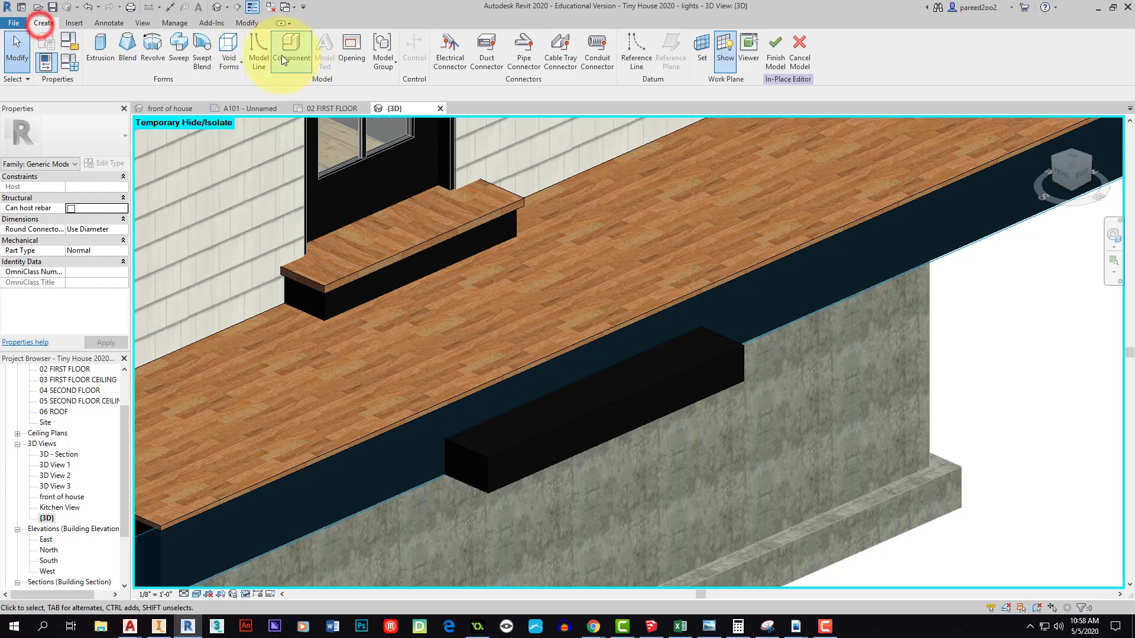
{"action": "left_click", "coordinate": [94, 48]}
{"action": "scroll", "coordinate": [453, 424], "scroll_direction": "up", "scroll_amount": 4}
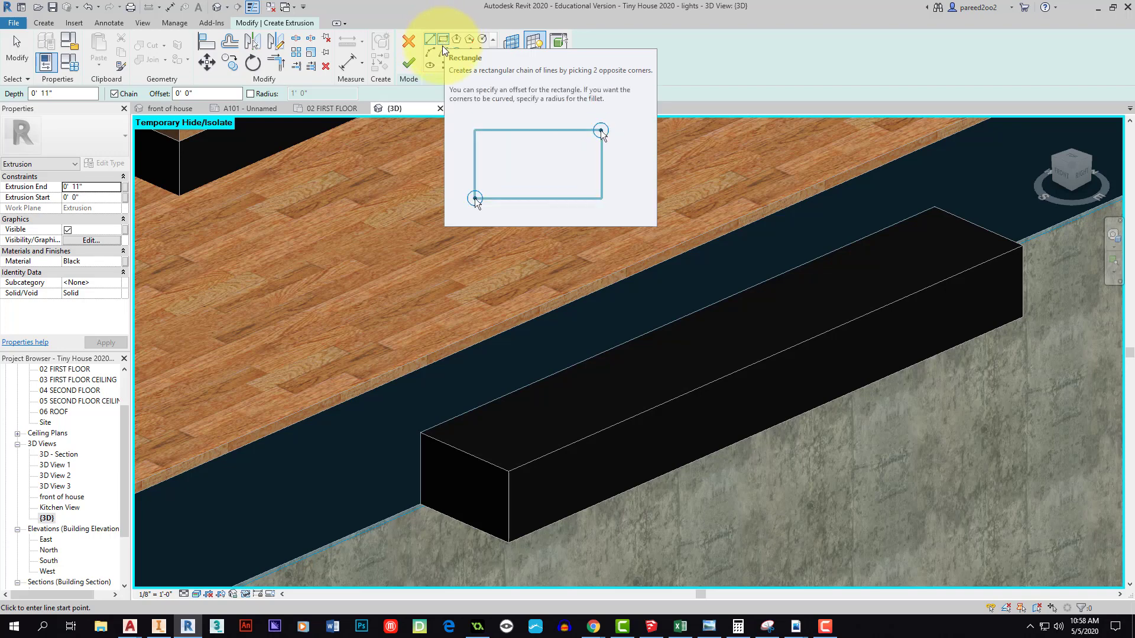
{"action": "left_click", "coordinate": [458, 66]}
{"action": "left_click", "coordinate": [164, 93]}
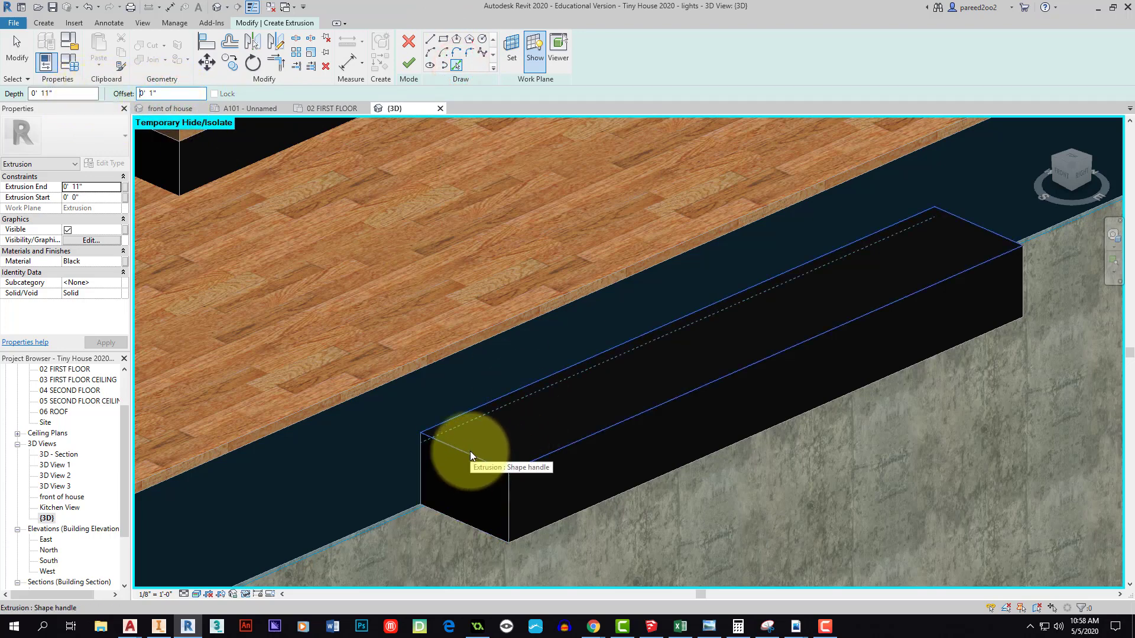
{"action": "left_click", "coordinate": [510, 42]}
{"action": "left_click", "coordinate": [470, 325]}
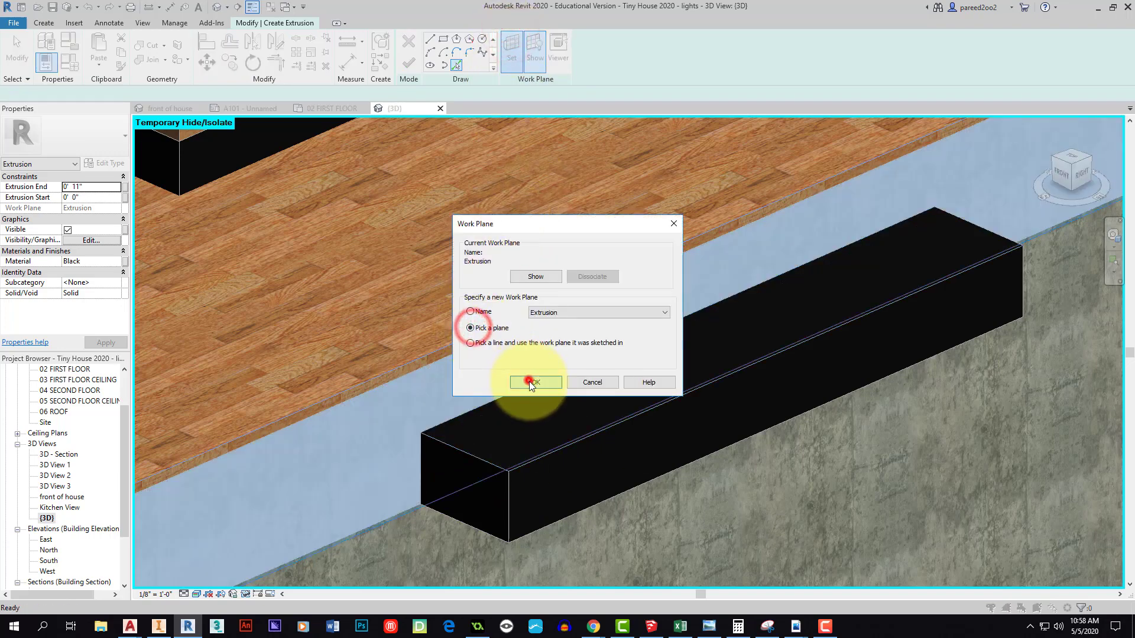
{"action": "left_click", "coordinate": [528, 380]}
{"action": "left_click", "coordinate": [477, 453]}
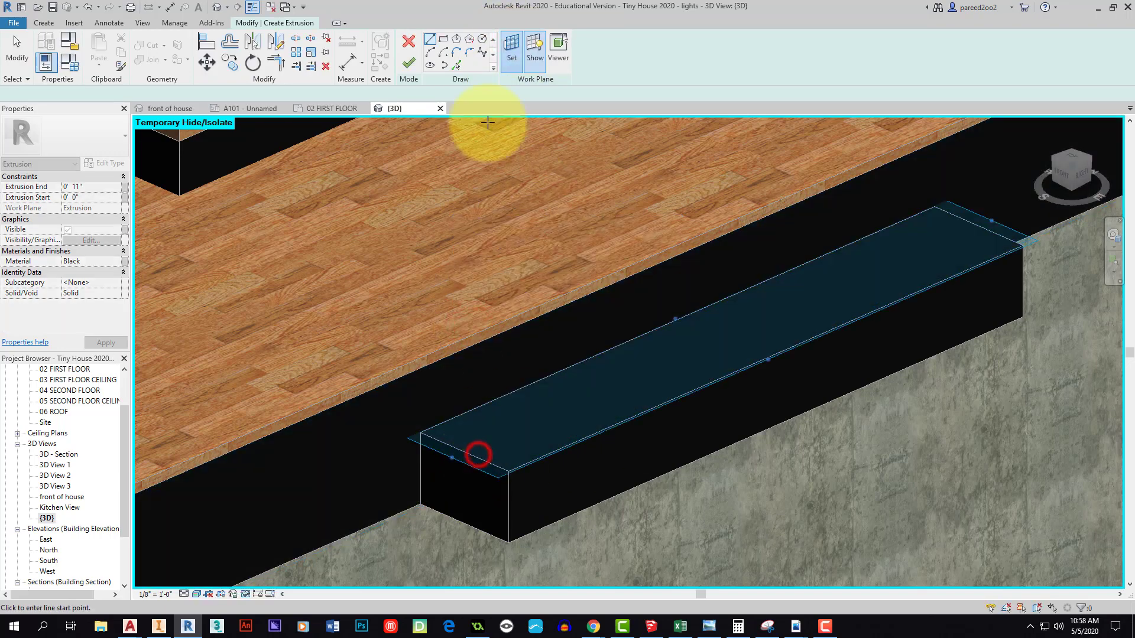
Sketch a line offset 1" outward from the near short edge of the step block's top face
{"action": "left_click", "coordinate": [454, 61]}
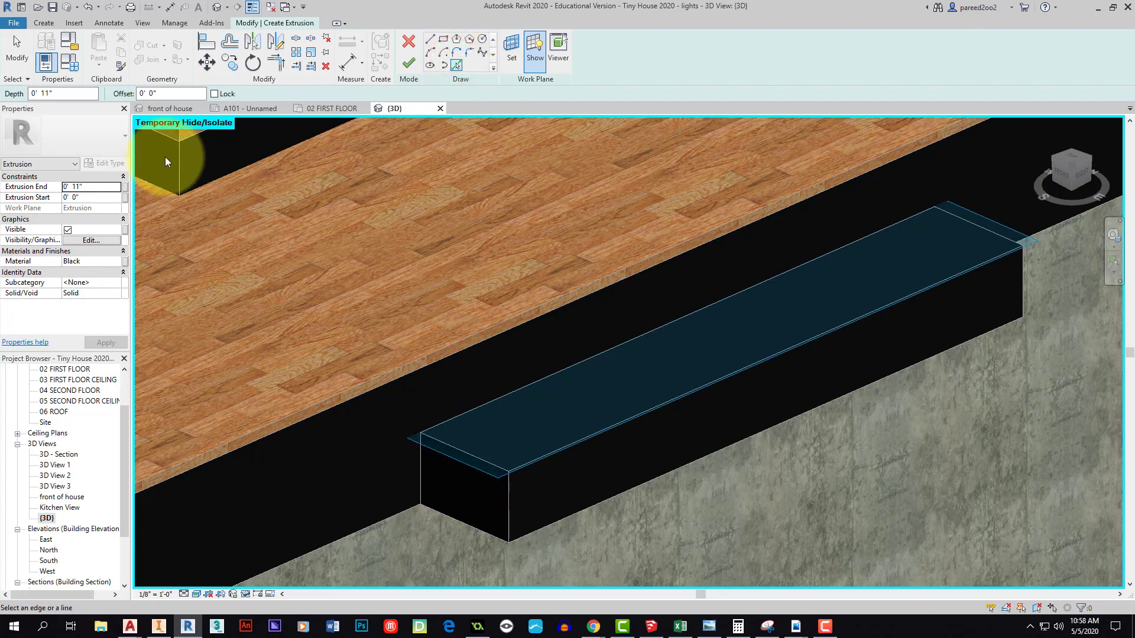
{"action": "left_click", "coordinate": [431, 40]}
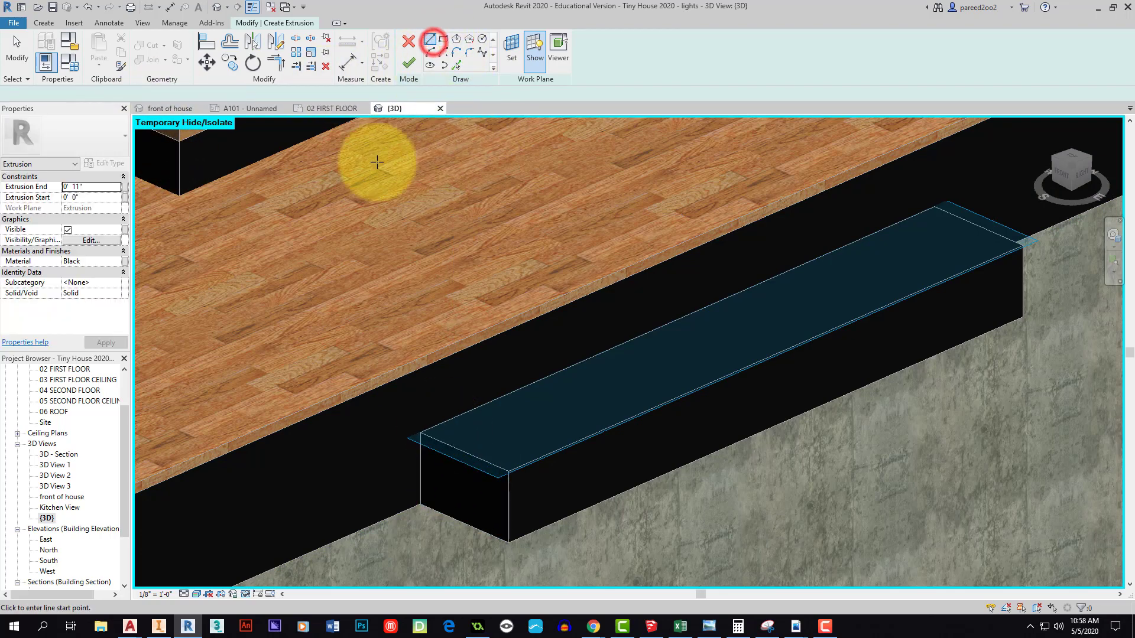
{"action": "double_click", "coordinate": [201, 93]}
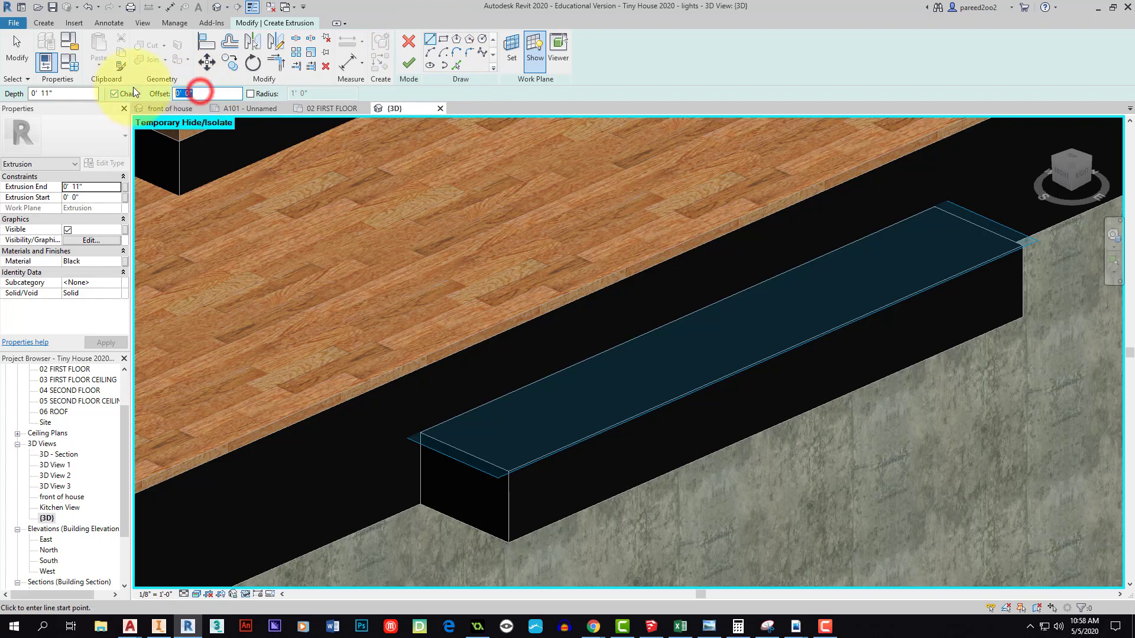
{"action": "type", "text": "1"}
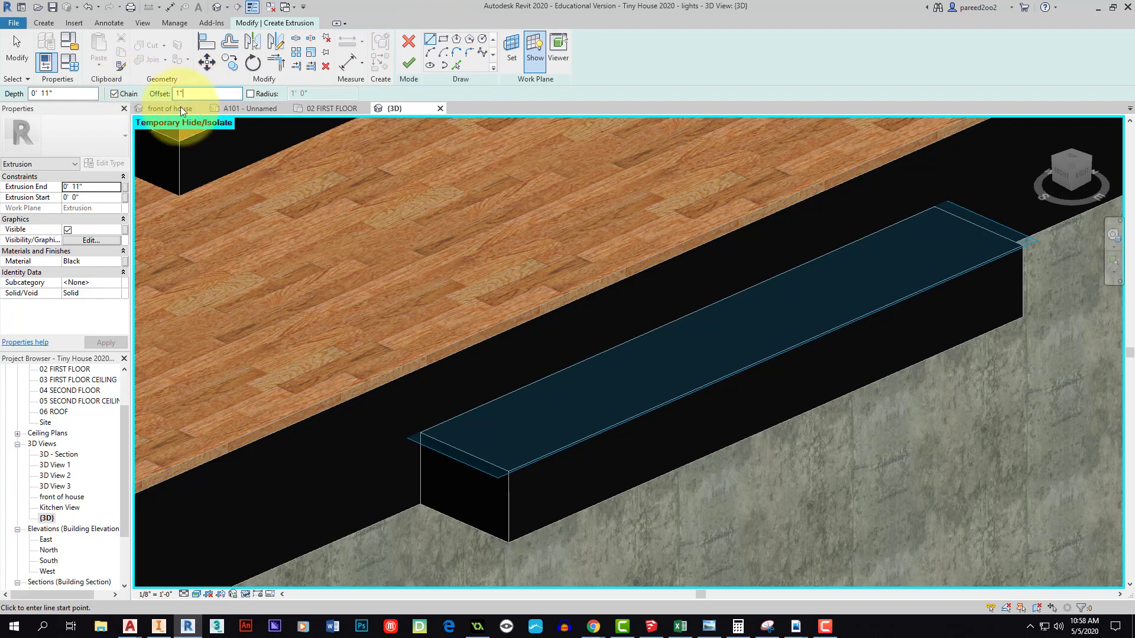
{"action": "left_click", "coordinate": [421, 434]}
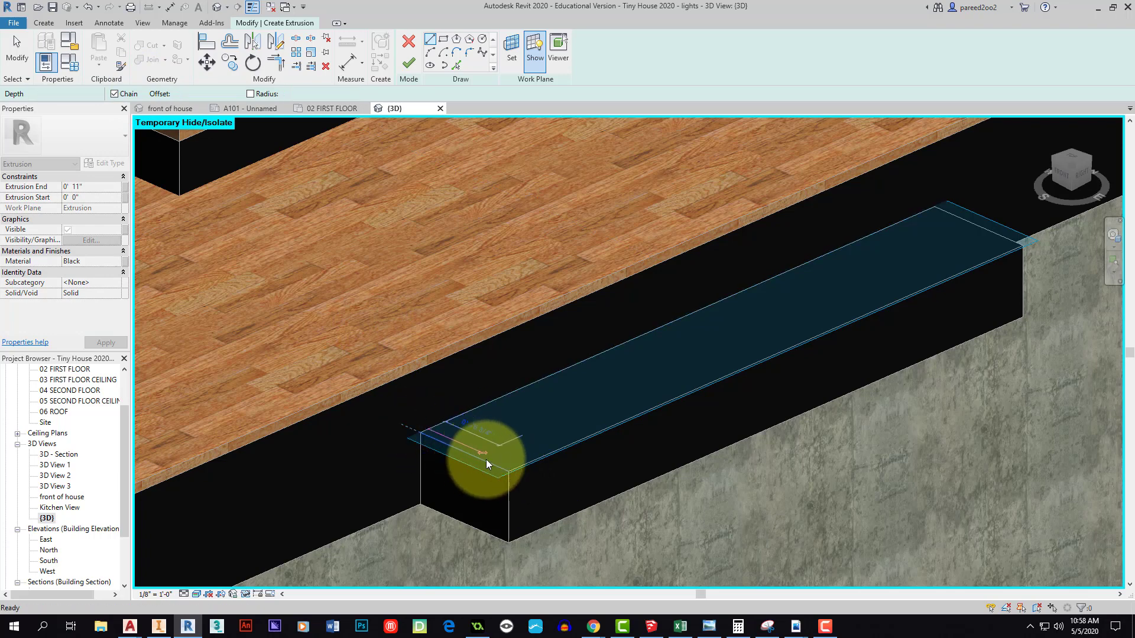
{"action": "left_click", "coordinate": [507, 471]}
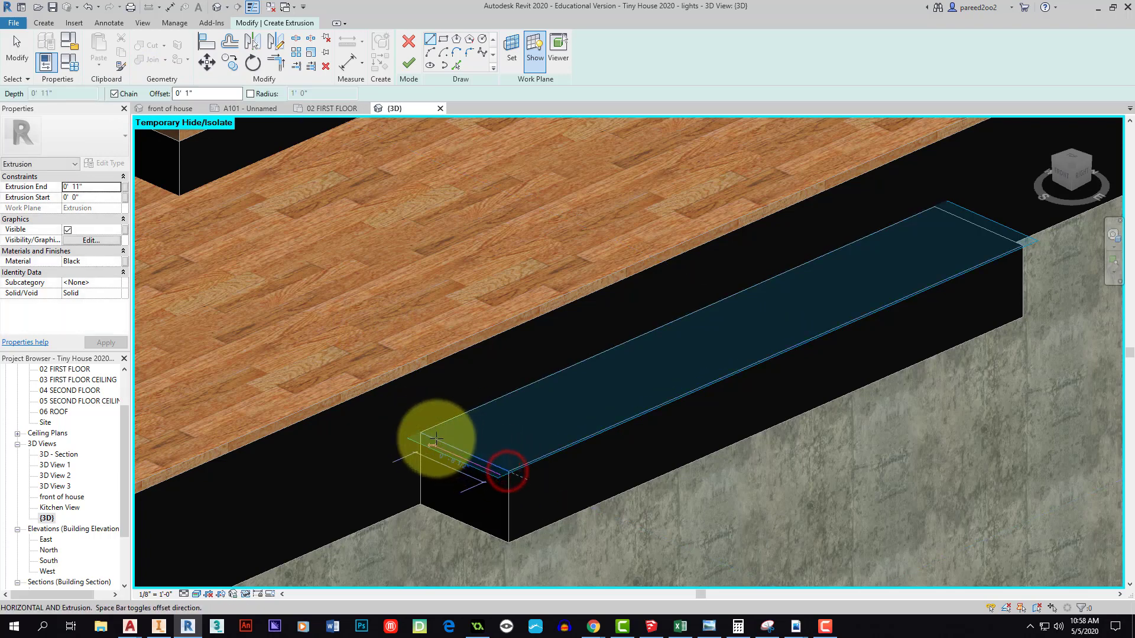
{"action": "left_click", "coordinate": [420, 433]}
{"action": "key", "text": "Escape"}
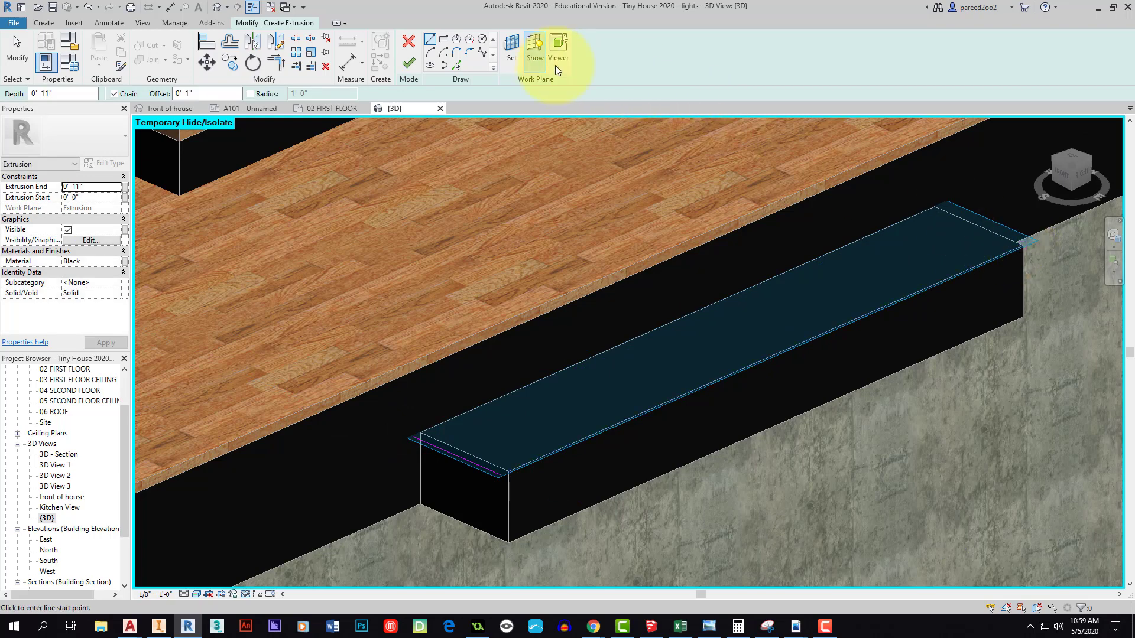
Hide the work plane and sketch lines offset 1" outward from the front long edge and the far short edge of the step block's top
{"action": "left_click", "coordinate": [535, 53]}
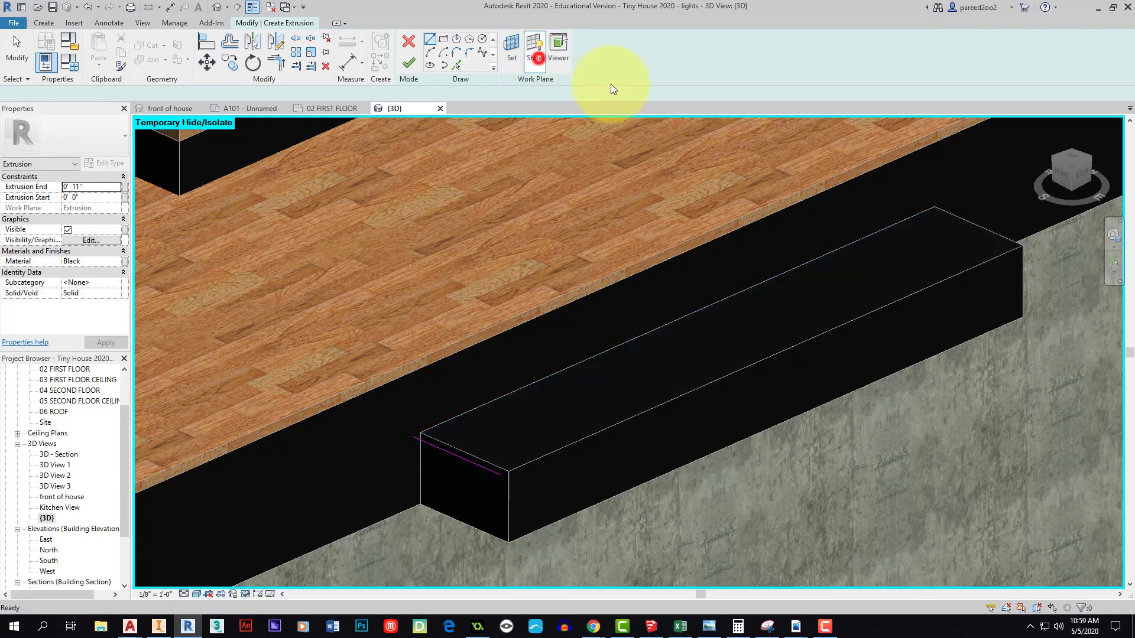
{"action": "left_click", "coordinate": [1022, 246]}
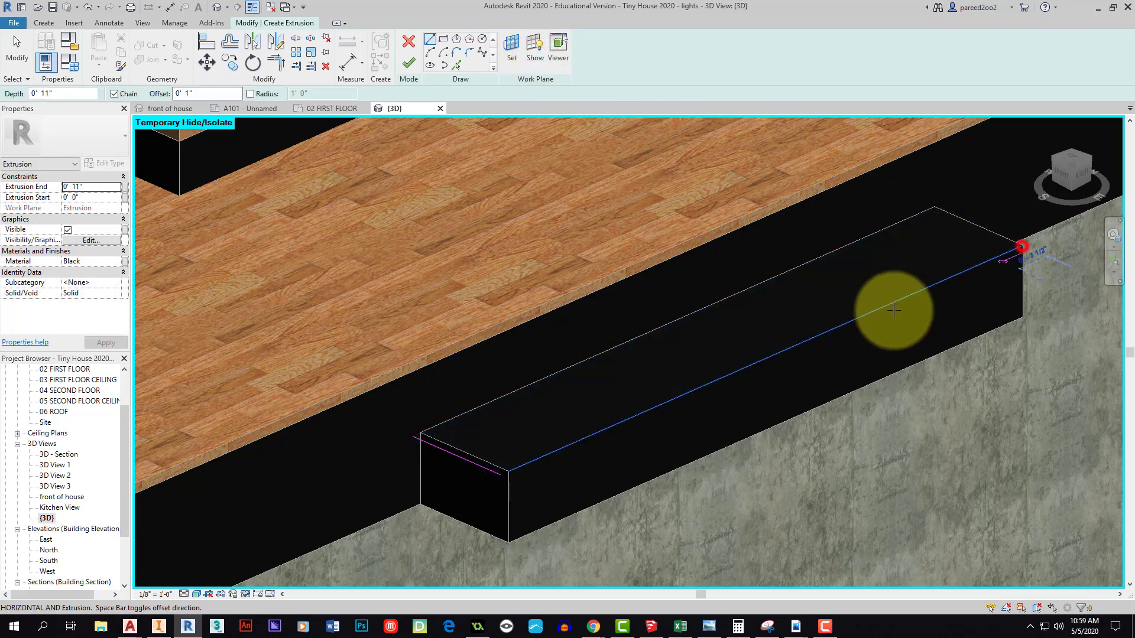
{"action": "left_click", "coordinate": [508, 471]}
{"action": "left_click", "coordinate": [1022, 245]}
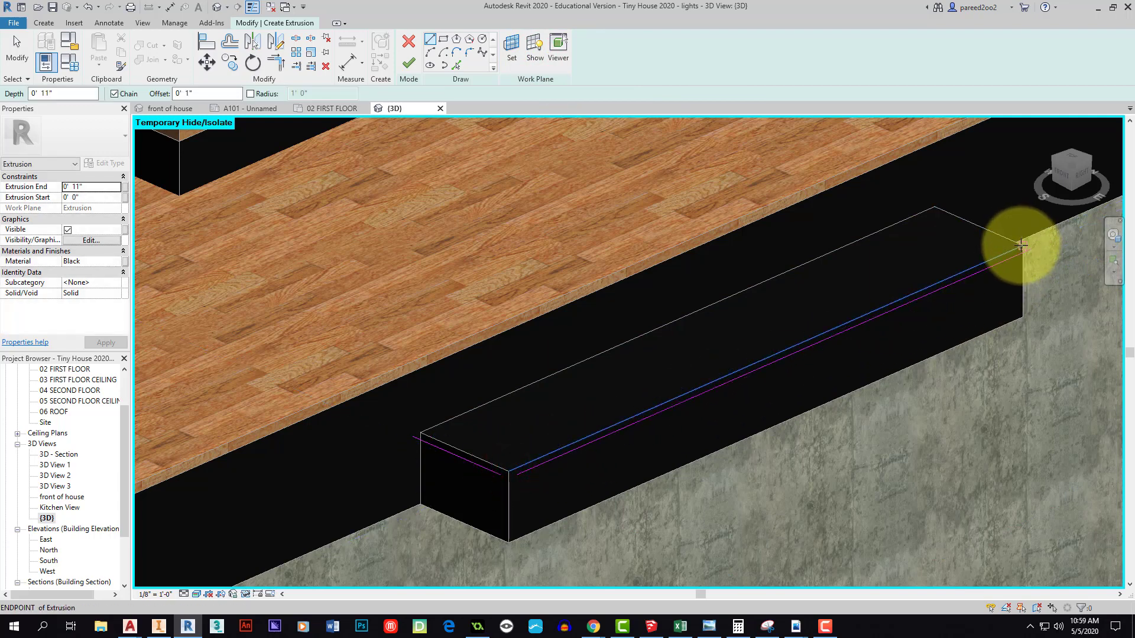
{"action": "left_click", "coordinate": [934, 206]}
{"action": "left_click", "coordinate": [1021, 246]}
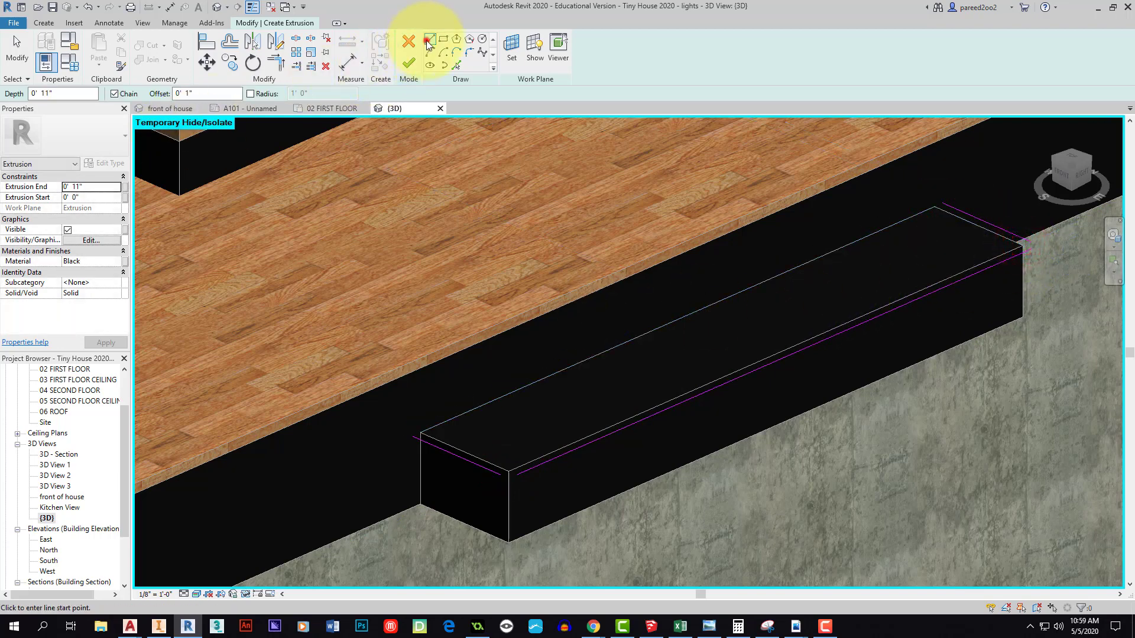
Set the line offset to 0 and sketch a line along the back edge of the step block's top, against the fascia
{"action": "left_click", "coordinate": [196, 93]}
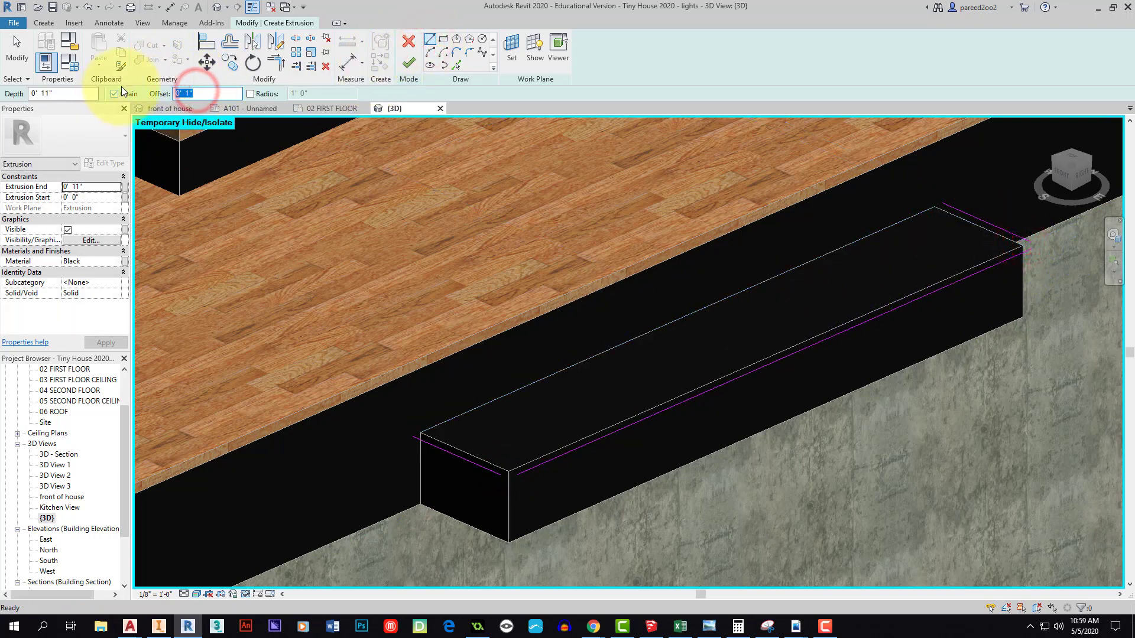
{"action": "type", "text": "0"}
{"action": "left_click", "coordinate": [422, 433]}
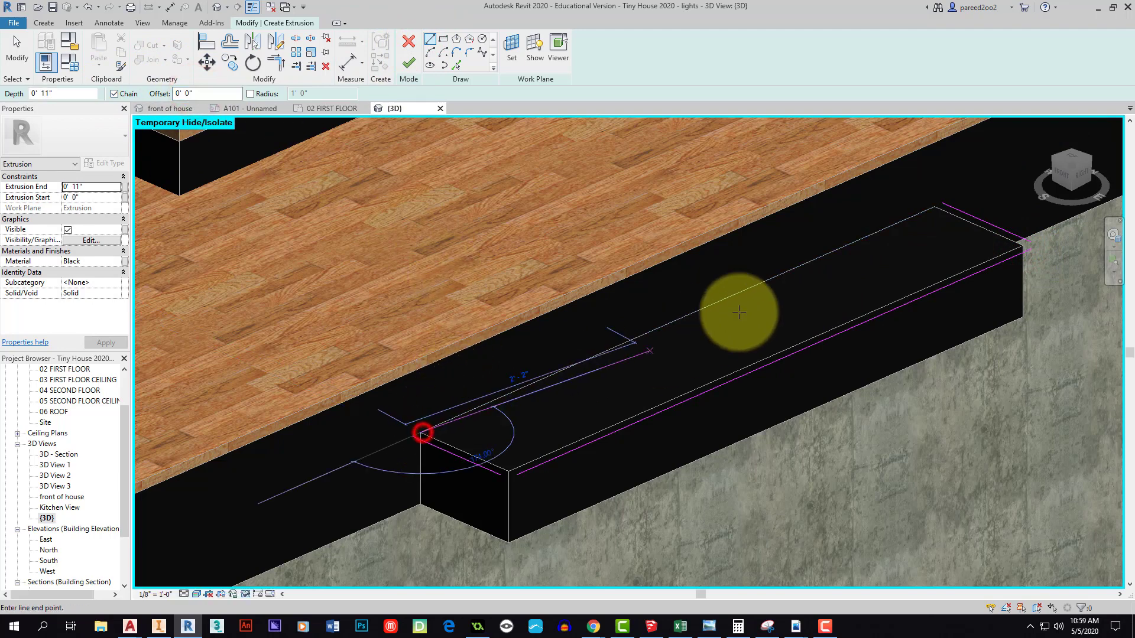
{"action": "left_click", "coordinate": [932, 208]}
{"action": "key", "text": "Escape"}
{"action": "key", "text": "Escape"}
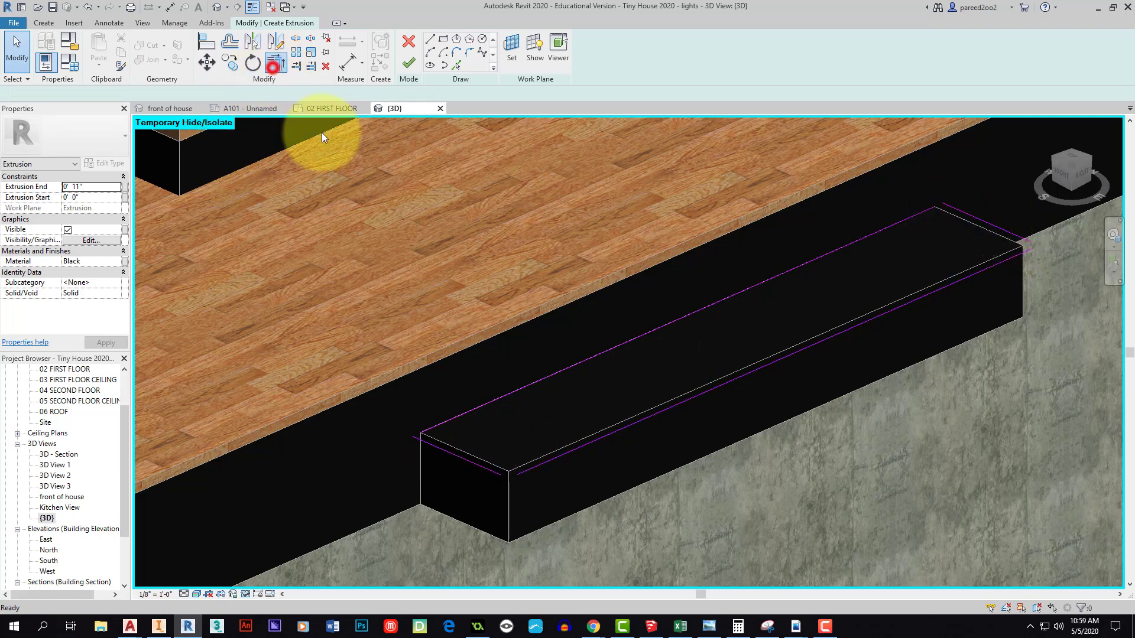
Trim the tread sketch lines to each other at the corners so they form a closed outline around the step block's top
{"action": "left_click", "coordinate": [276, 62]}
{"action": "left_click", "coordinate": [455, 415]}
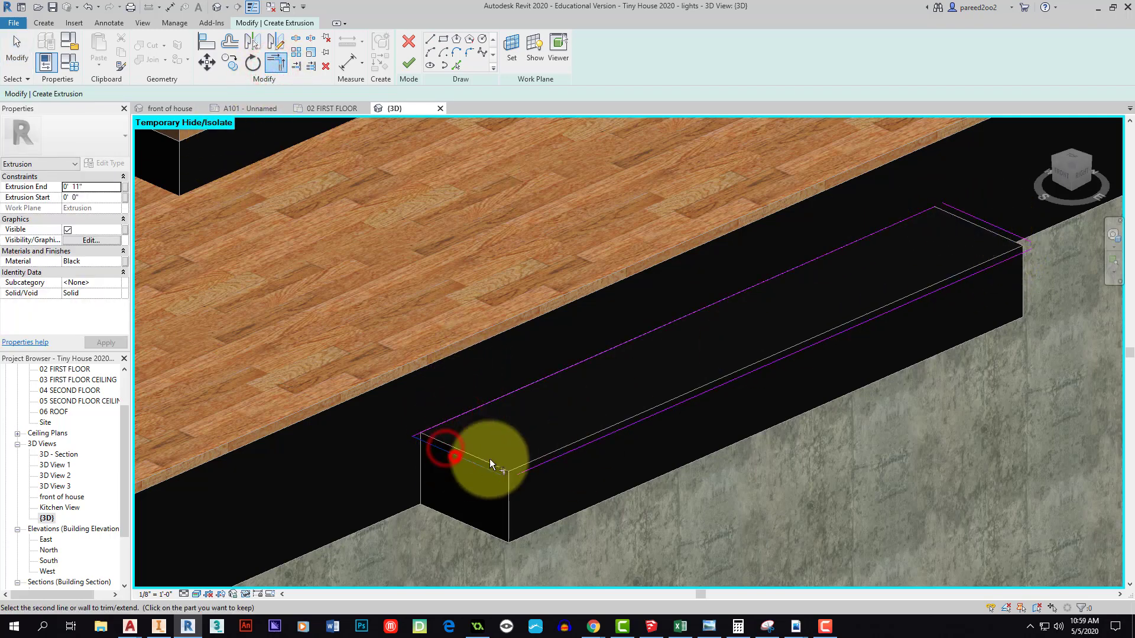
{"action": "left_click", "coordinate": [544, 461]}
{"action": "left_click", "coordinate": [1014, 253]}
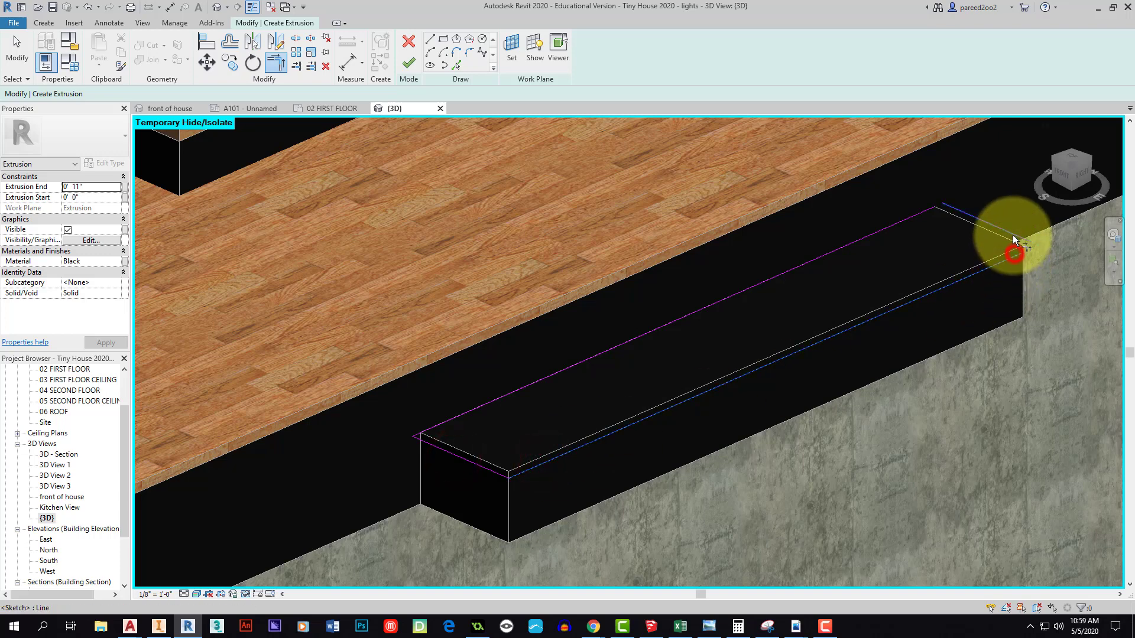
{"action": "left_click", "coordinate": [1012, 235]}
{"action": "left_click", "coordinate": [990, 221]}
{"action": "left_click", "coordinate": [911, 213]}
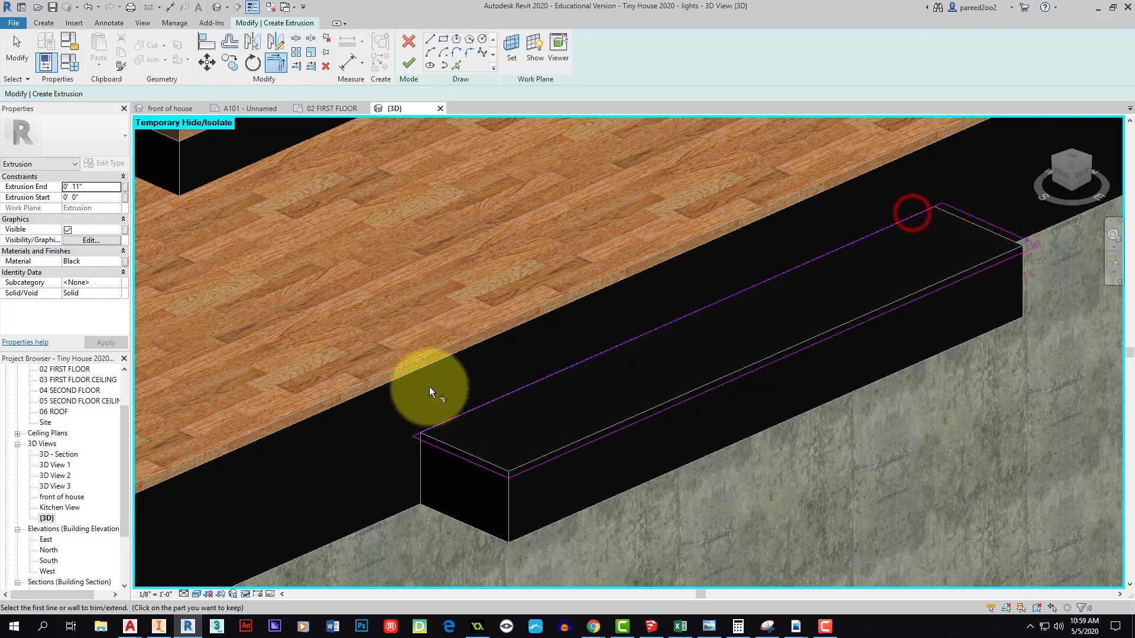
Set the tread's extrusion end to 1"
{"action": "left_click", "coordinate": [82, 188]}
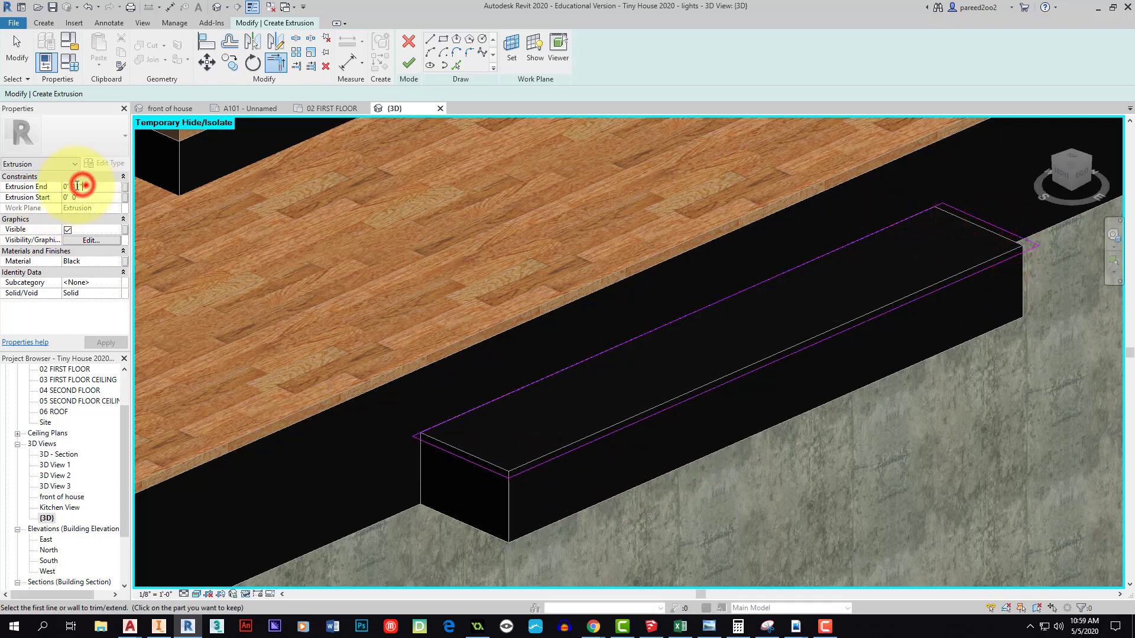
{"action": "type", "text": "1'"}
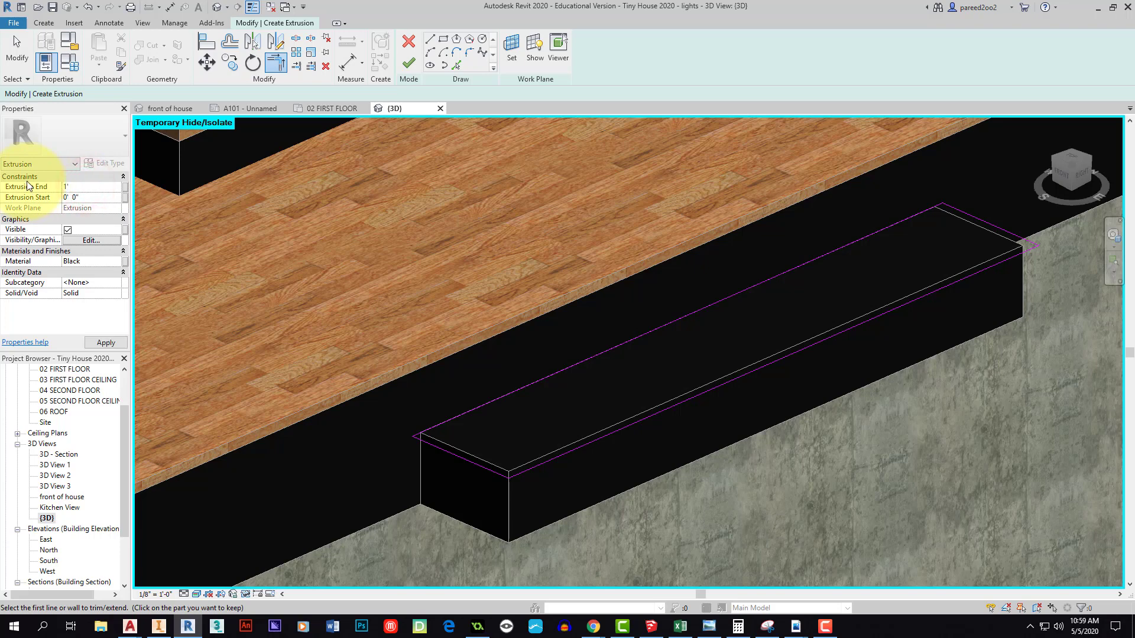
{"action": "key", "text": "BackSpace"}
{"action": "type", "text": "\""}
Search the project materials for "oak" and assign Oak Flooring to the tread extrusion
{"action": "left_click", "coordinate": [114, 264]}
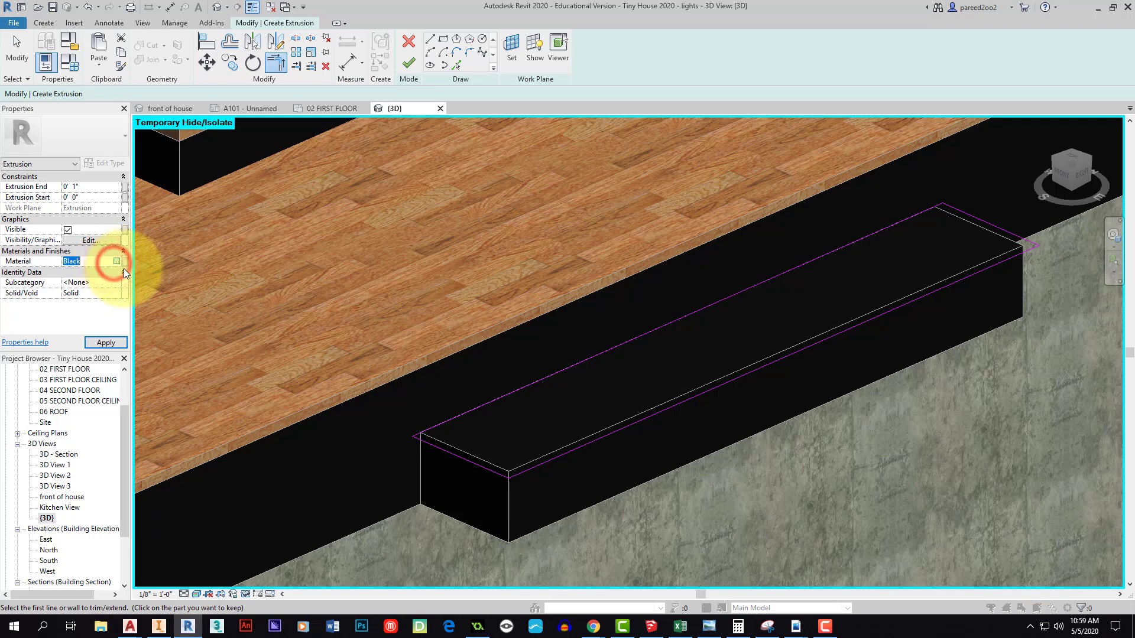
{"action": "left_click", "coordinate": [116, 261]}
{"action": "left_click", "coordinate": [646, 365]}
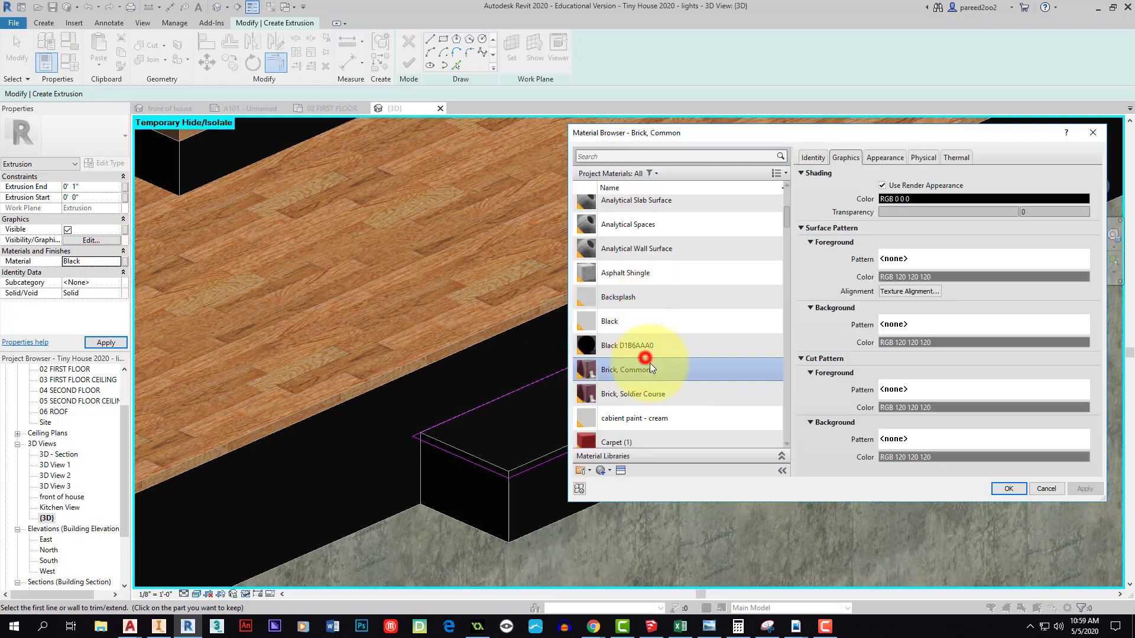
{"action": "scroll", "coordinate": [650, 362], "scroll_direction": "down", "scroll_amount": 4}
{"action": "scroll", "coordinate": [653, 237], "scroll_direction": "up", "scroll_amount": 3}
{"action": "left_click", "coordinate": [635, 157]}
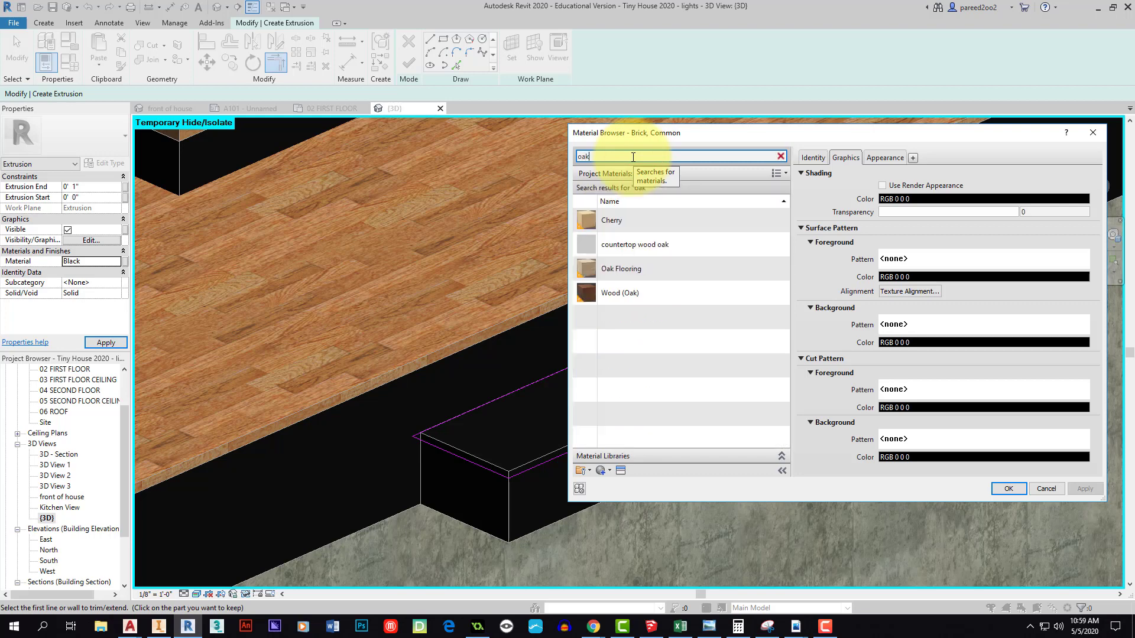
{"action": "left_click", "coordinate": [618, 269]}
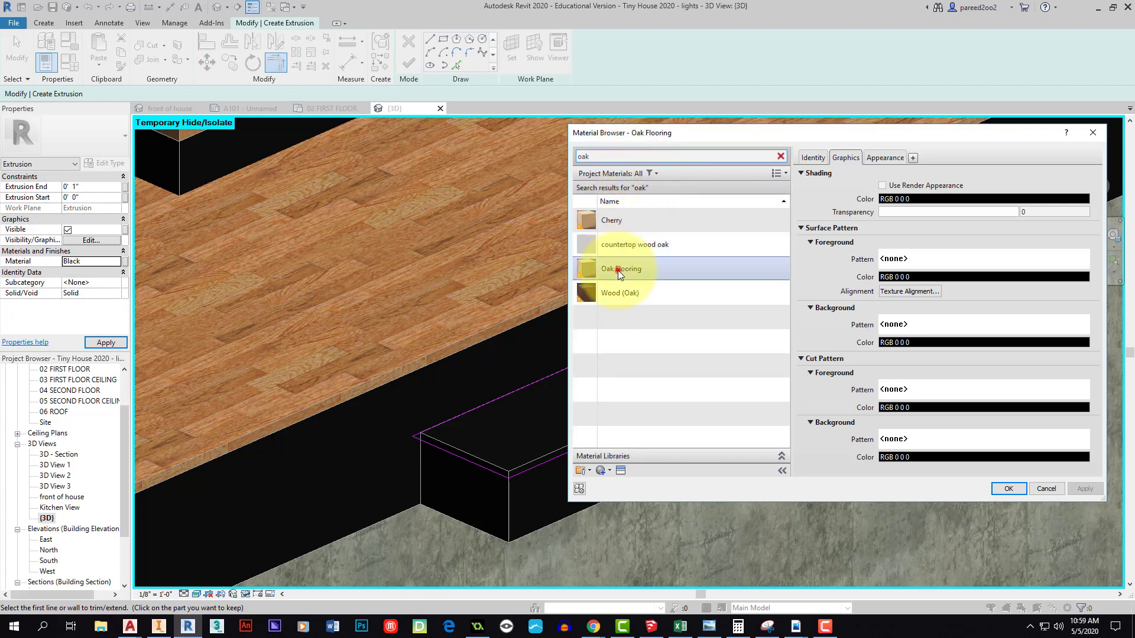
{"action": "left_click", "coordinate": [999, 490]}
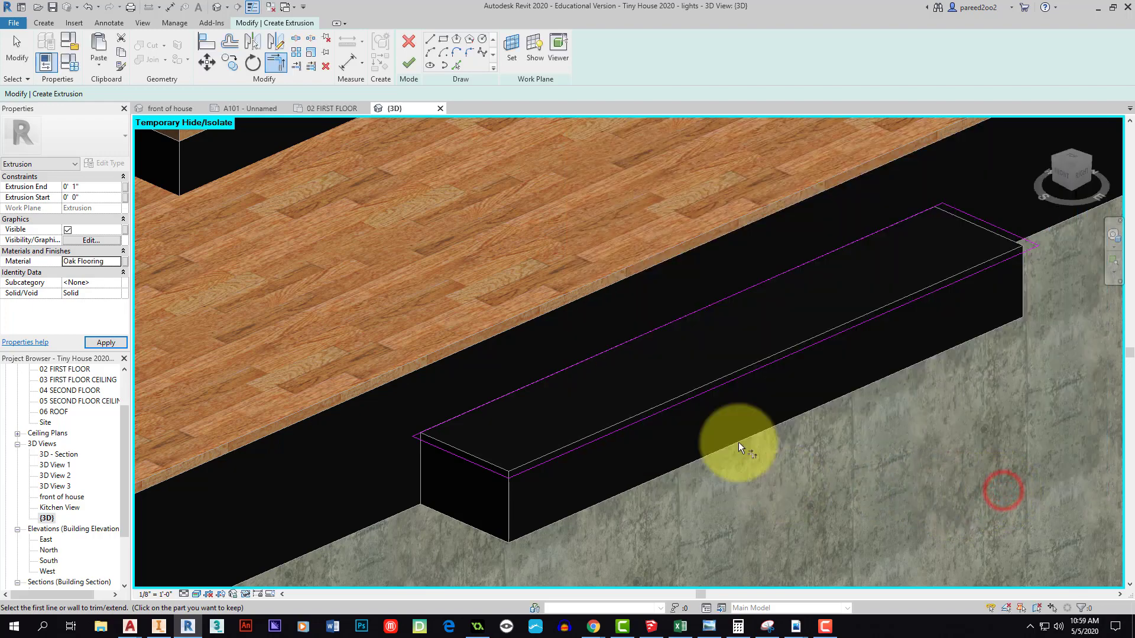
Finish the tread extrusion on the lower step and deselect it
{"action": "left_click", "coordinate": [408, 62]}
{"action": "left_click", "coordinate": [801, 483]}
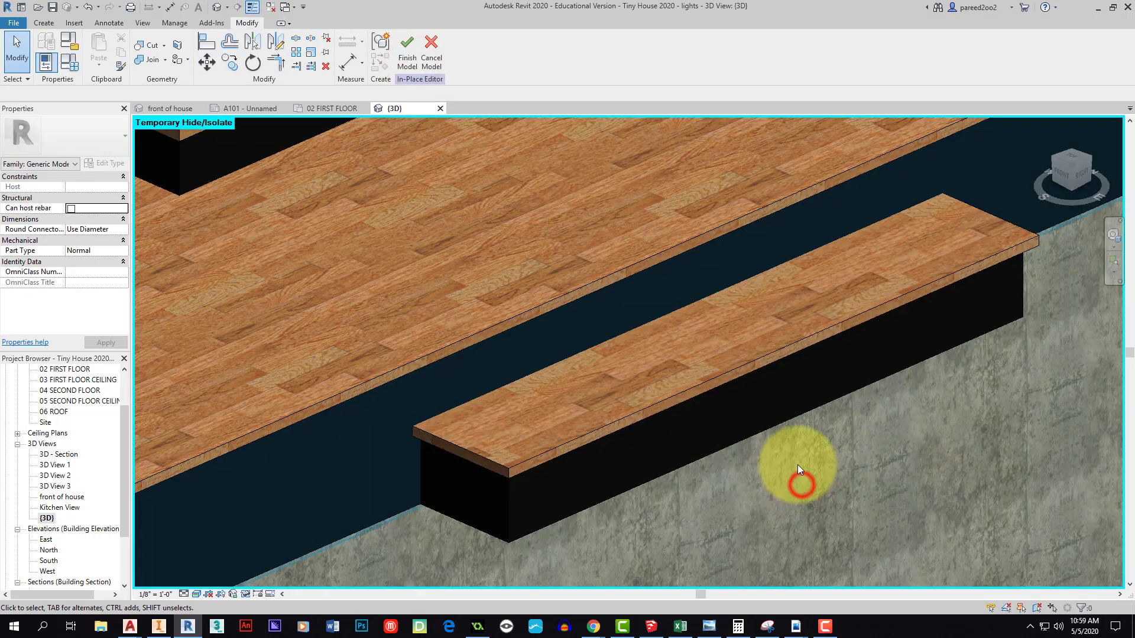
{"action": "scroll", "coordinate": [797, 437], "scroll_direction": "down", "scroll_amount": 3}
{"action": "scroll", "coordinate": [796, 420], "scroll_direction": "down", "scroll_amount": 6}
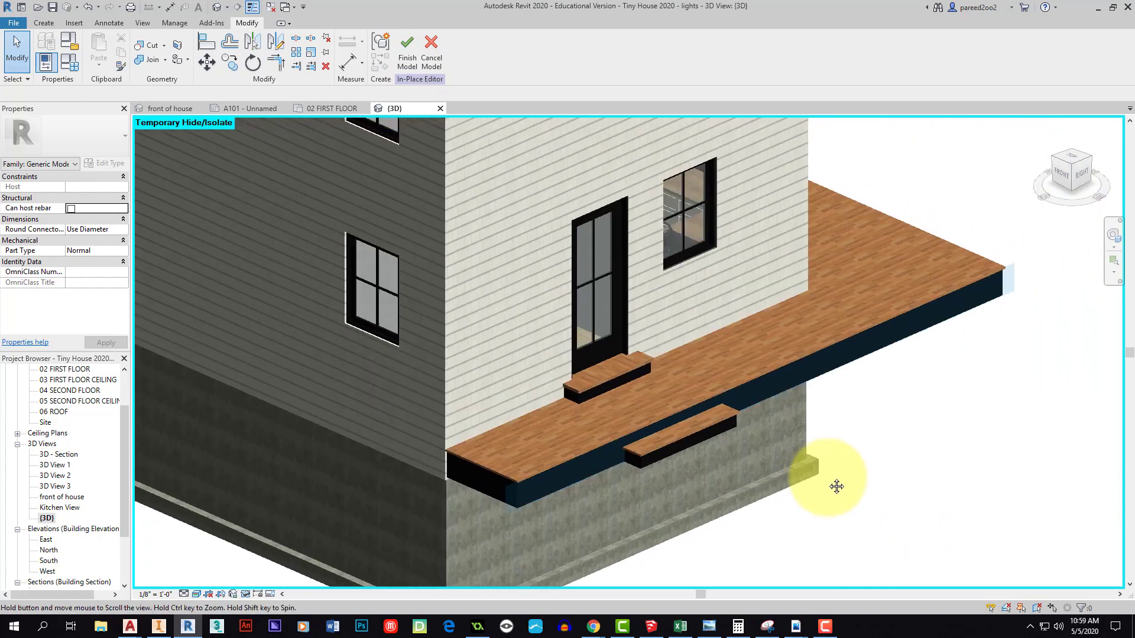
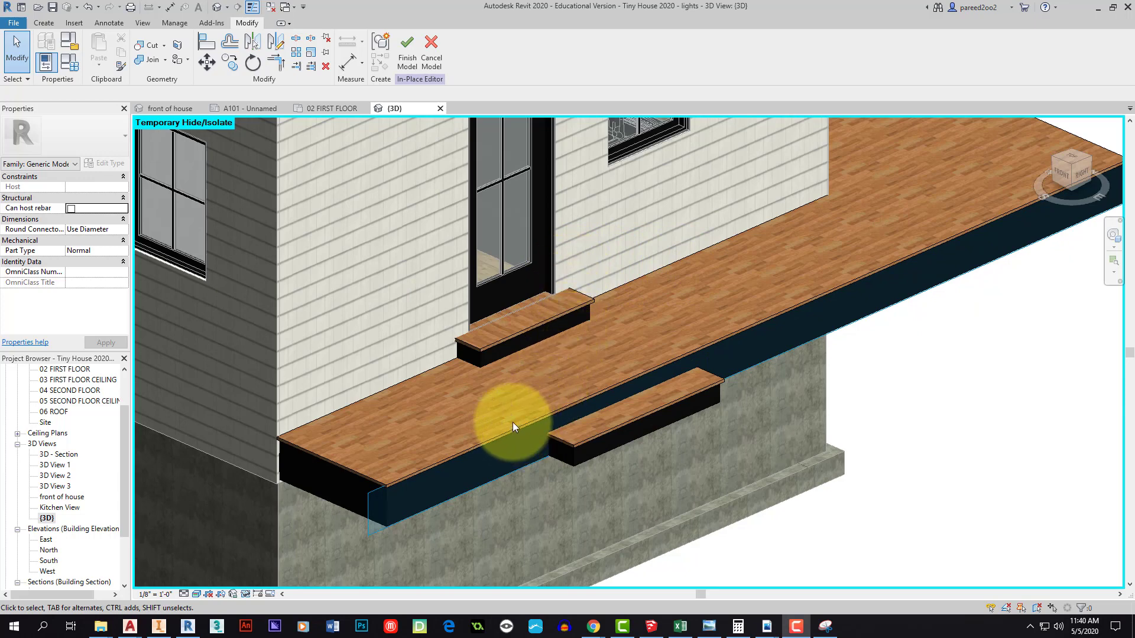
Select the deck's top surface extrusion and open its material for editing
{"action": "left_click", "coordinate": [346, 469]}
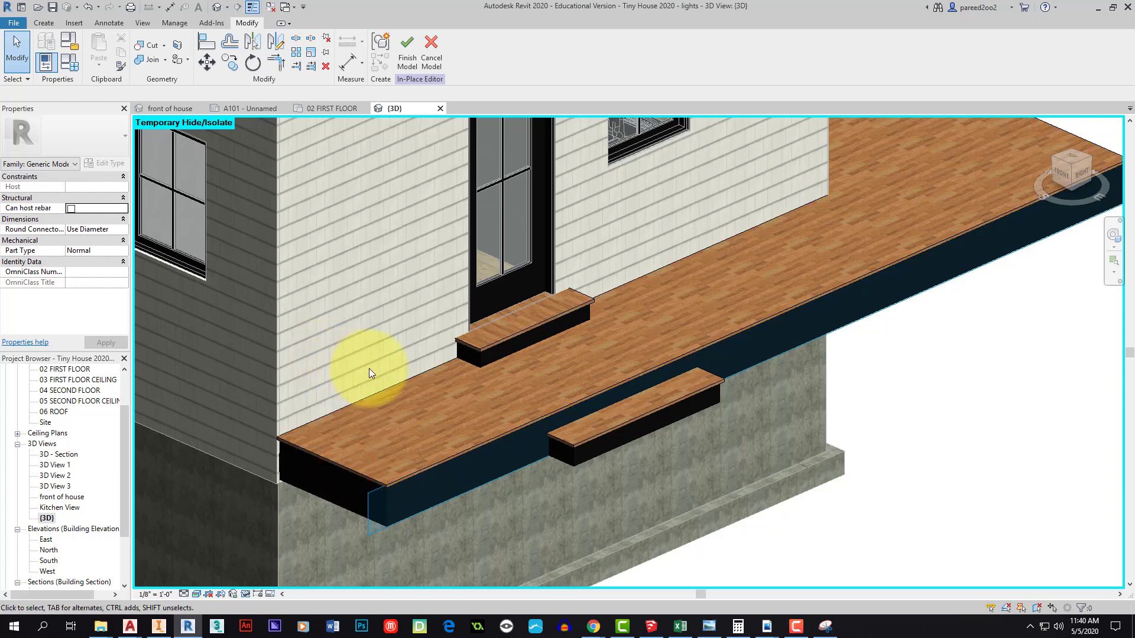
{"action": "scroll", "coordinate": [513, 341], "scroll_direction": "up", "scroll_amount": 4}
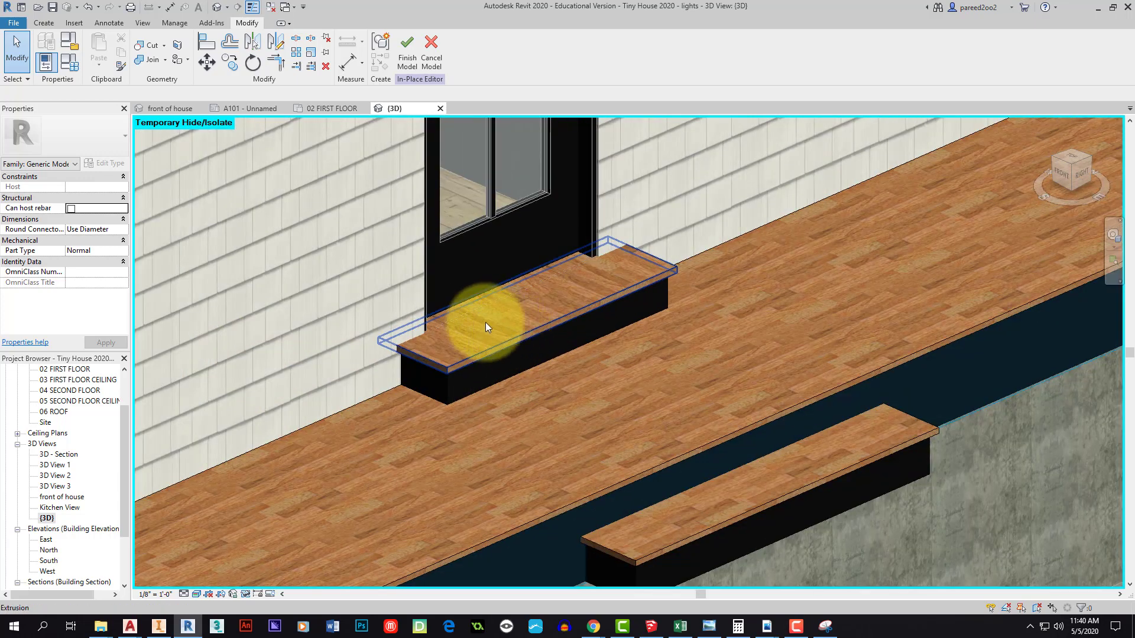
{"action": "scroll", "coordinate": [540, 438], "scroll_direction": "down", "scroll_amount": 3}
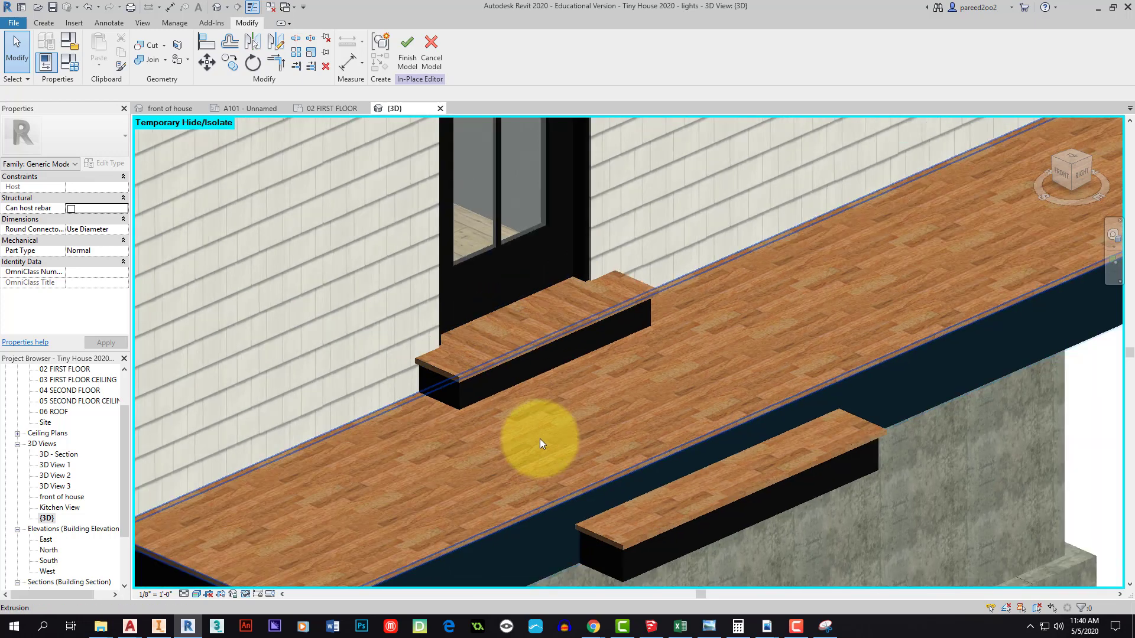
{"action": "left_click", "coordinate": [455, 534]}
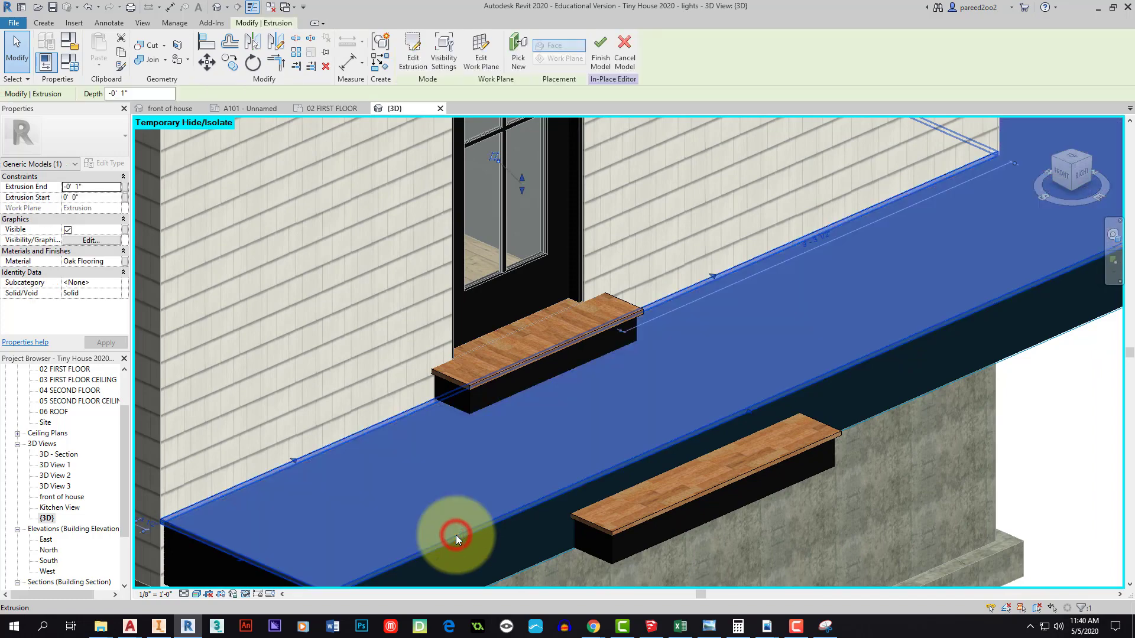
{"action": "left_click", "coordinate": [115, 263]}
{"action": "left_click", "coordinate": [117, 261]}
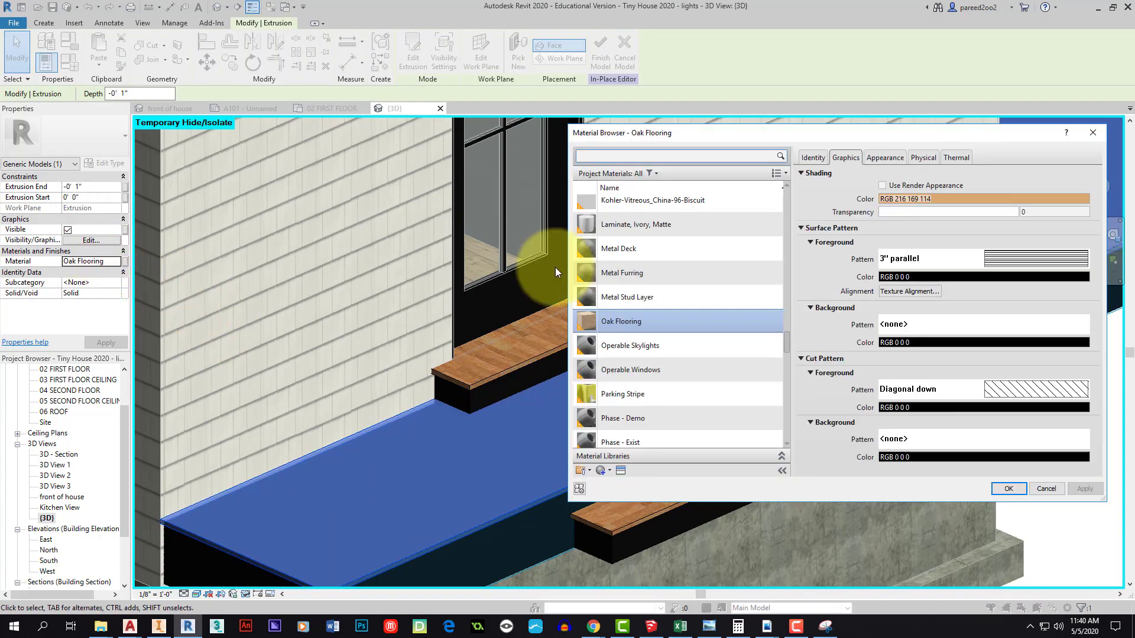
Create a new material, rename it Deck Plank Wood 1, and select it in the material list
{"action": "left_click", "coordinate": [602, 471]}
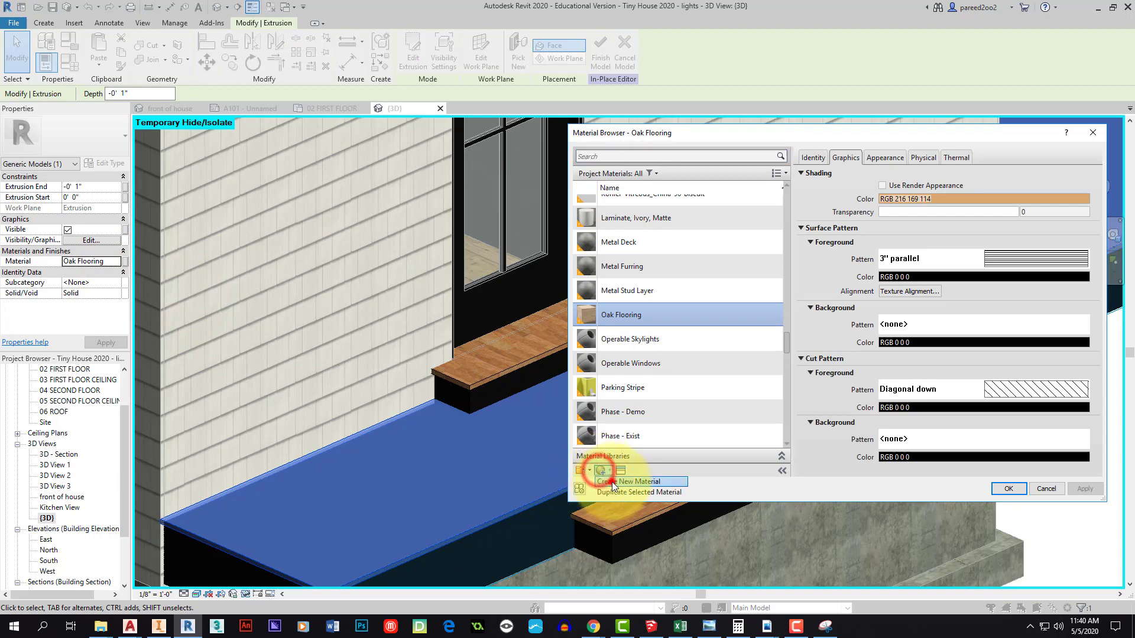
{"action": "right_click", "coordinate": [640, 317]}
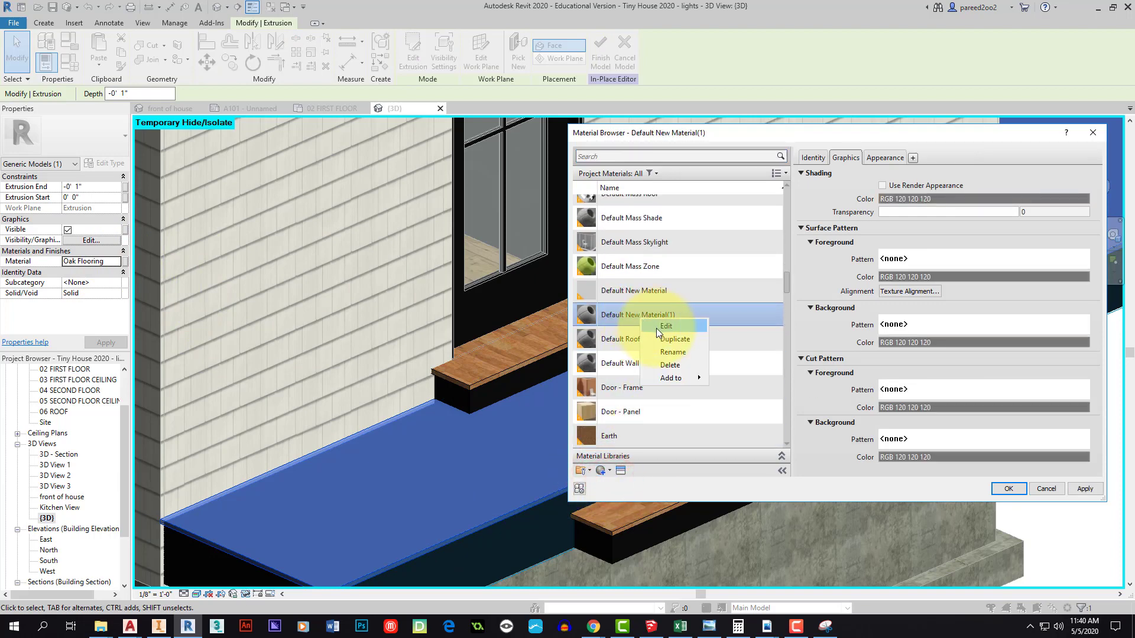
{"action": "left_click", "coordinate": [671, 352]}
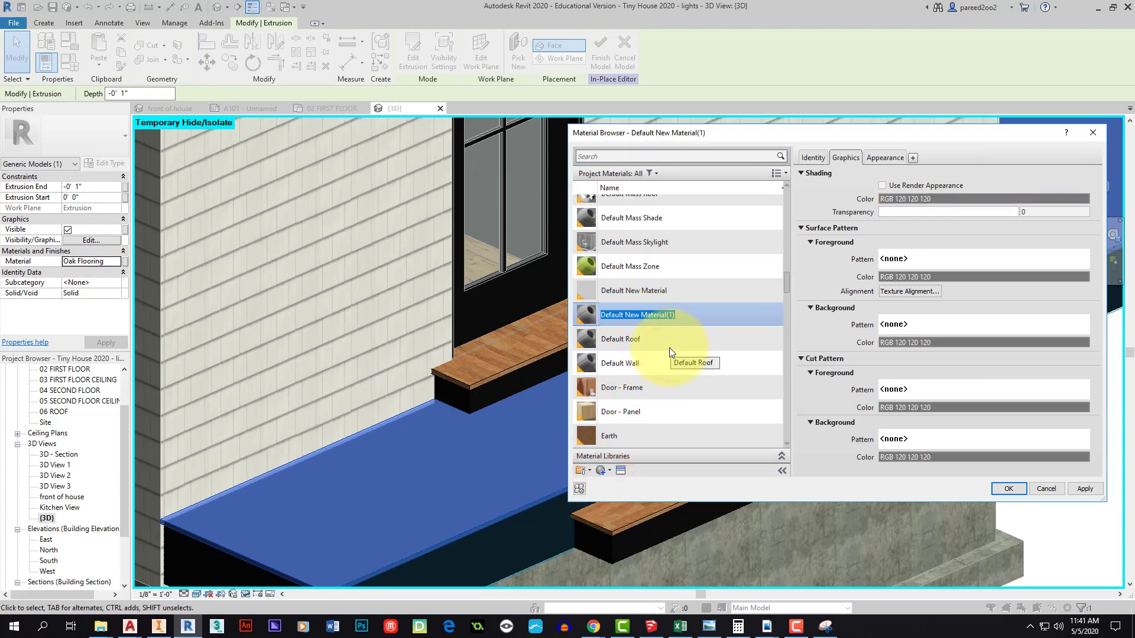
{"action": "type", "text": "De"}
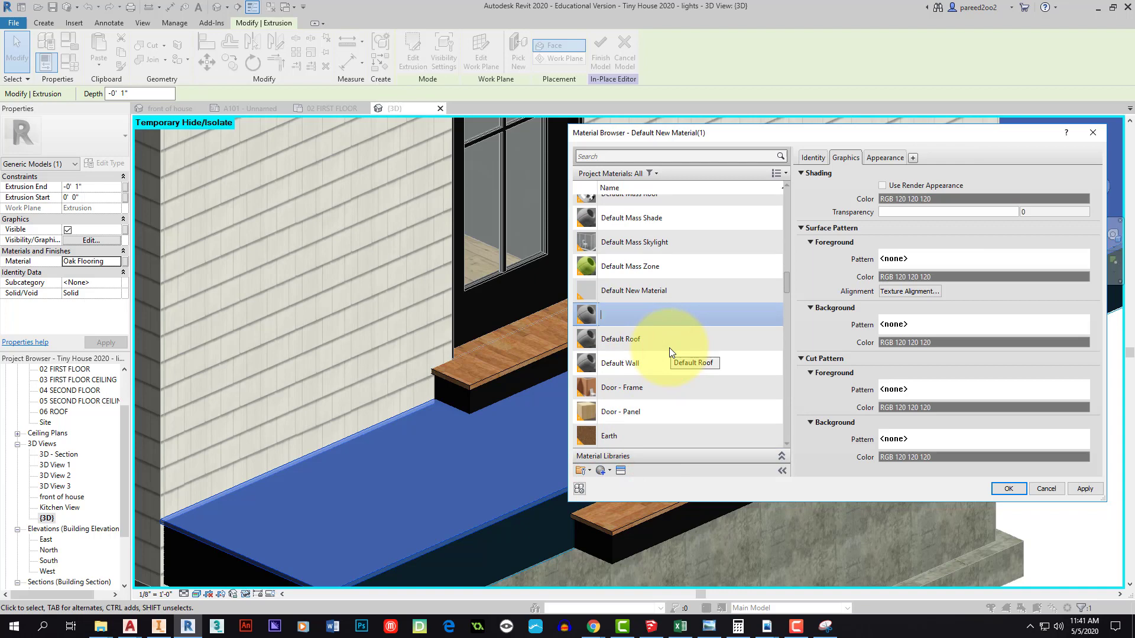
{"action": "type", "text": "ck Planks"}
{"action": "key", "text": "BackSpace"}
{"action": "type", "text": "Wood"}
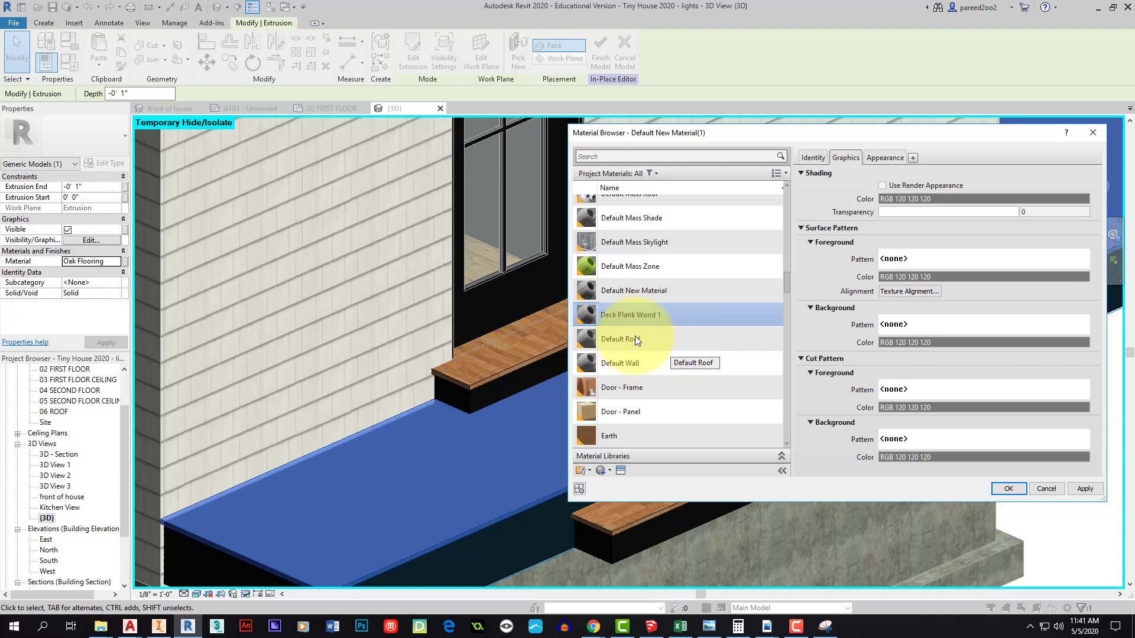
{"action": "type", "text": " 1"}
{"action": "left_click", "coordinate": [621, 314]}
{"action": "left_click", "coordinate": [586, 317]}
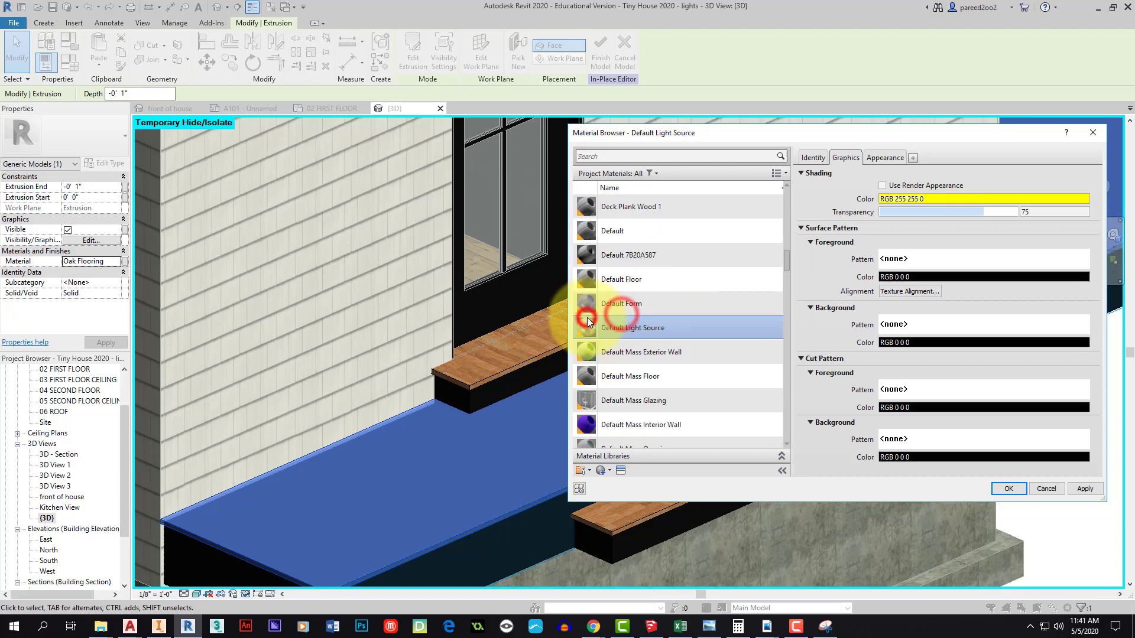
{"action": "left_click", "coordinate": [620, 214]}
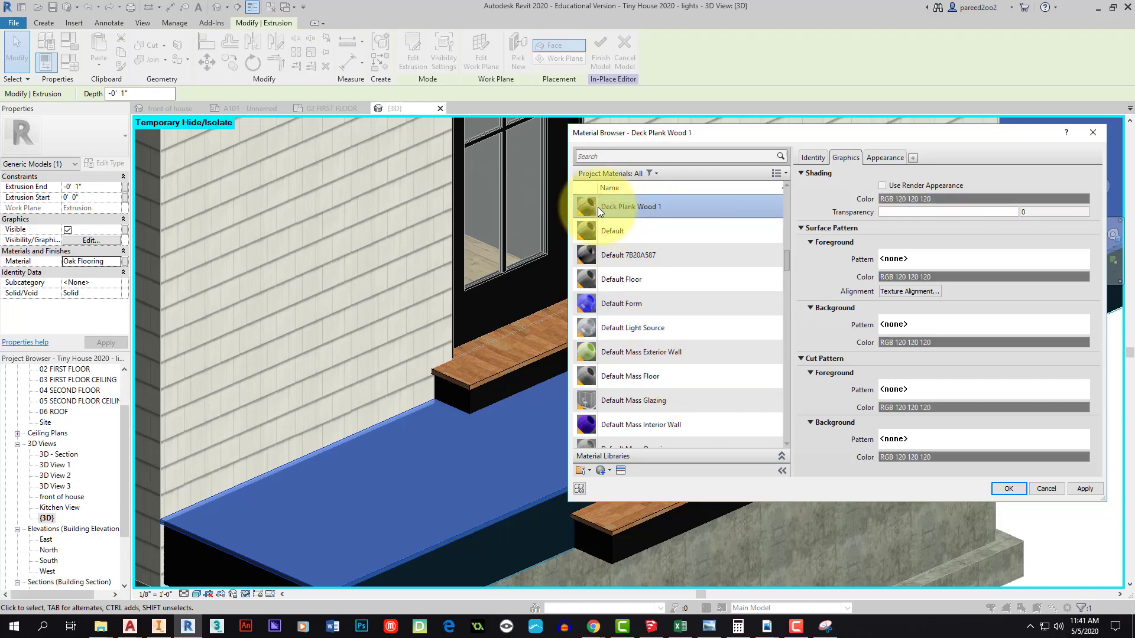
Turn on Use Render Appearance for Deck Plank Wood 1 and load 120_old wood planks texture-seamless.jpg as its appearance image
{"action": "scroll", "coordinate": [647, 434], "scroll_direction": "down", "scroll_amount": 1}
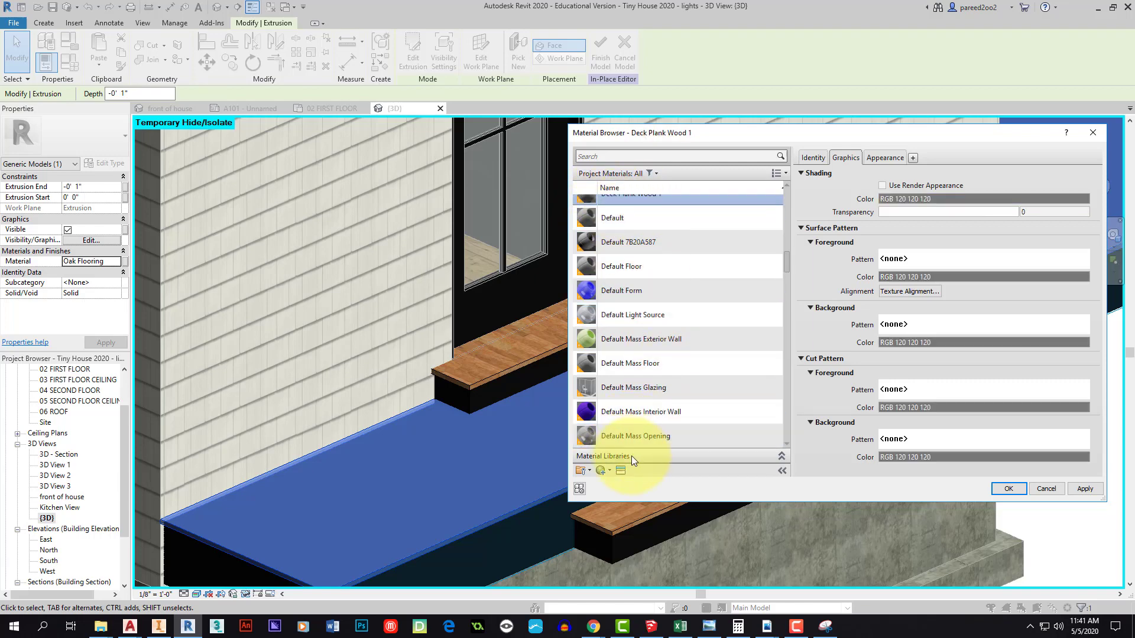
{"action": "left_click", "coordinate": [883, 186]}
{"action": "left_click", "coordinate": [884, 157]}
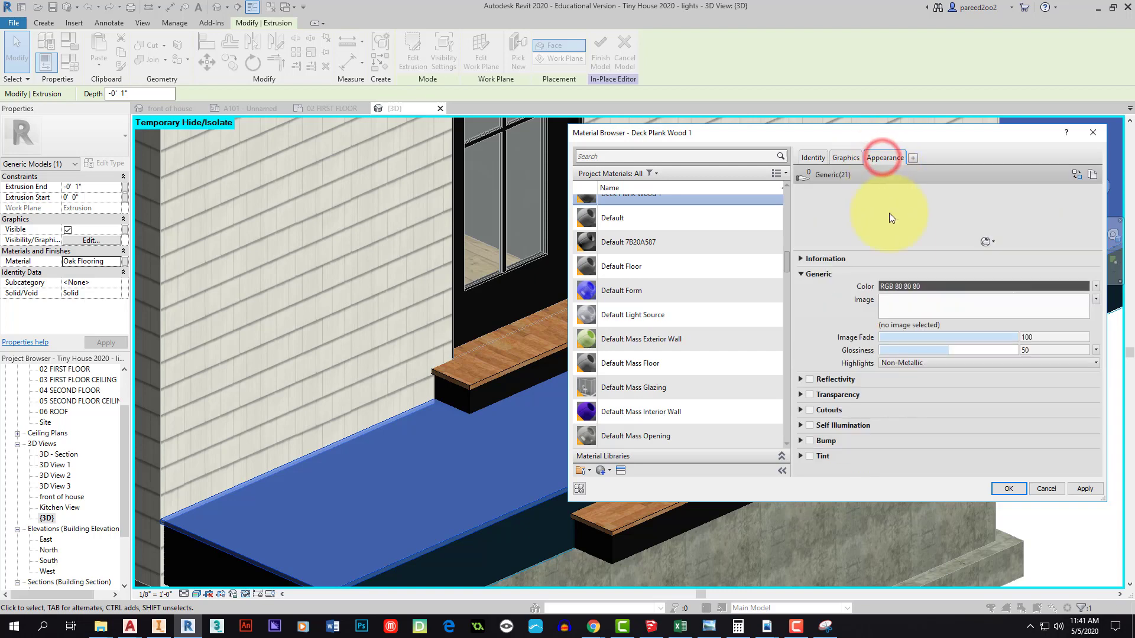
{"action": "left_click", "coordinate": [901, 324]}
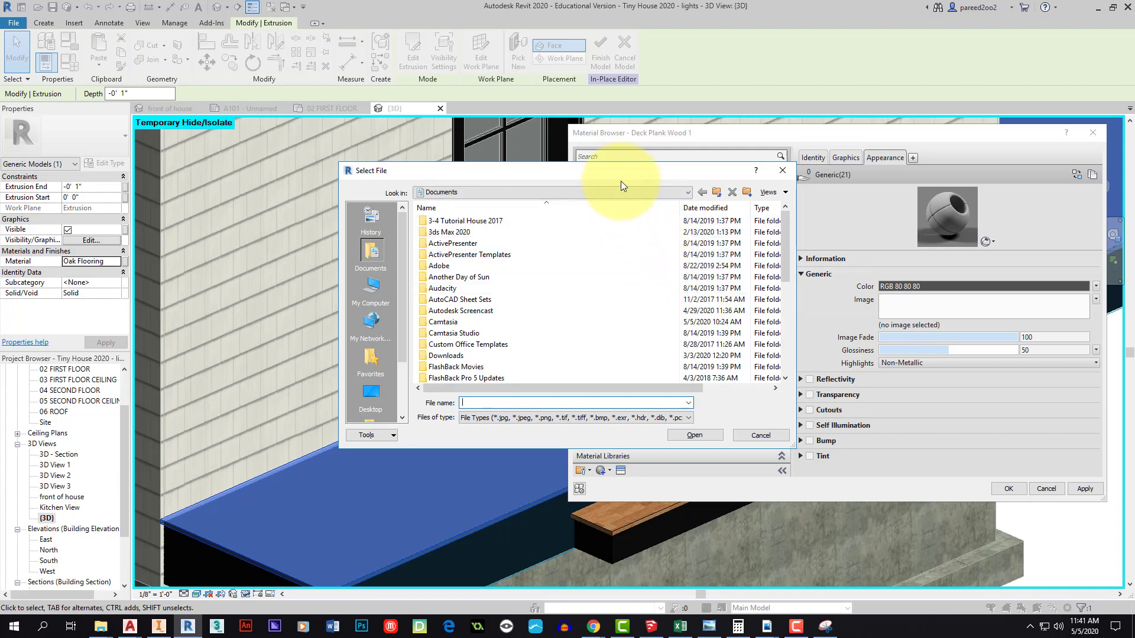
{"action": "double_click", "coordinate": [487, 222]}
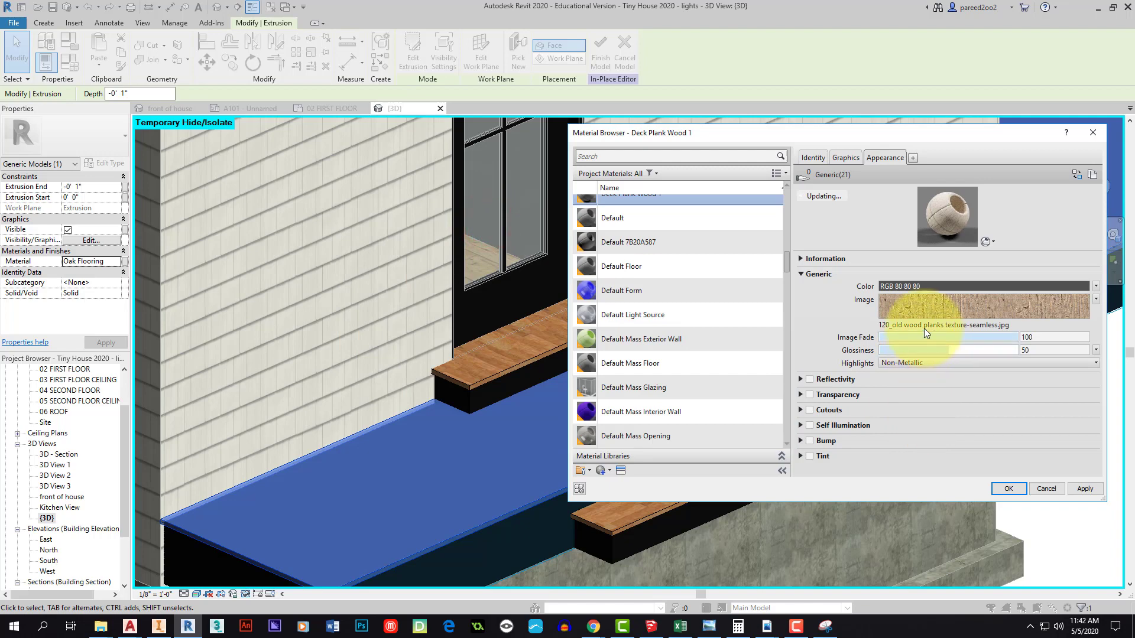
Open the plank image's texture settings and set its sample size to 10'-0" in both width and height
{"action": "left_click", "coordinate": [924, 309]}
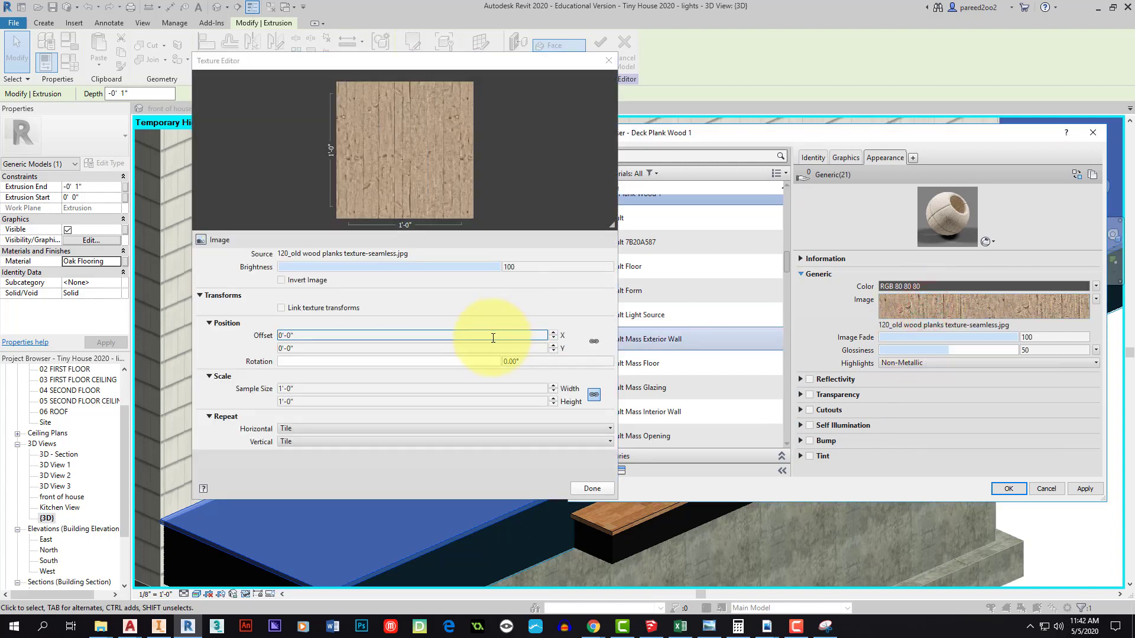
{"action": "left_click", "coordinate": [310, 388]}
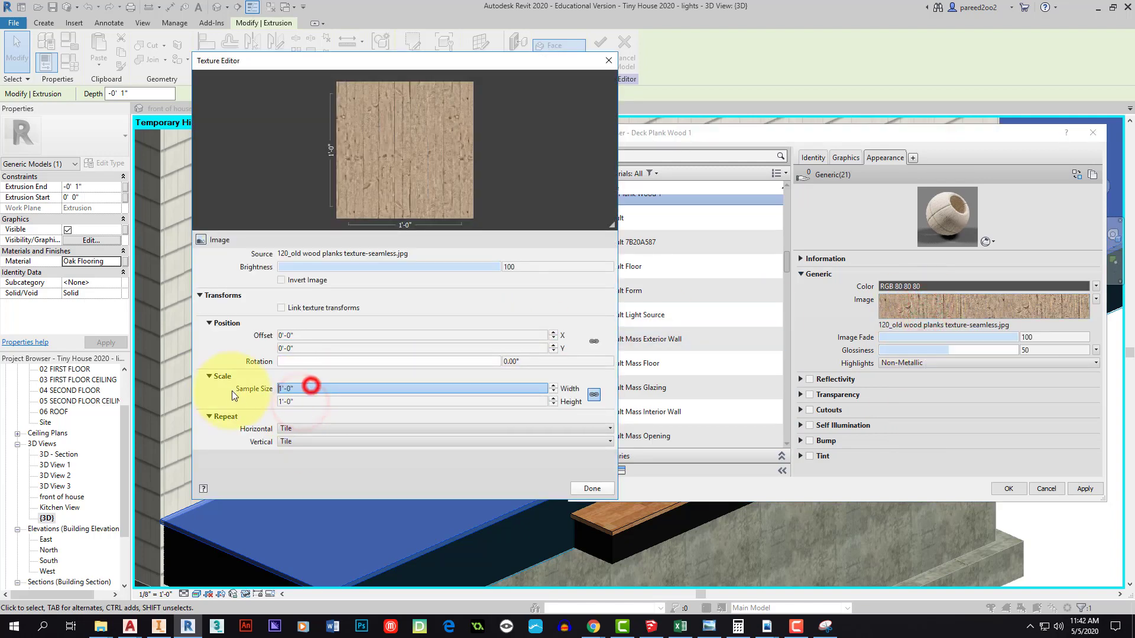
{"action": "left_click_drag", "start_coordinate": [302, 393], "coordinate": [284, 392]}
{"action": "type", "text": "10"}
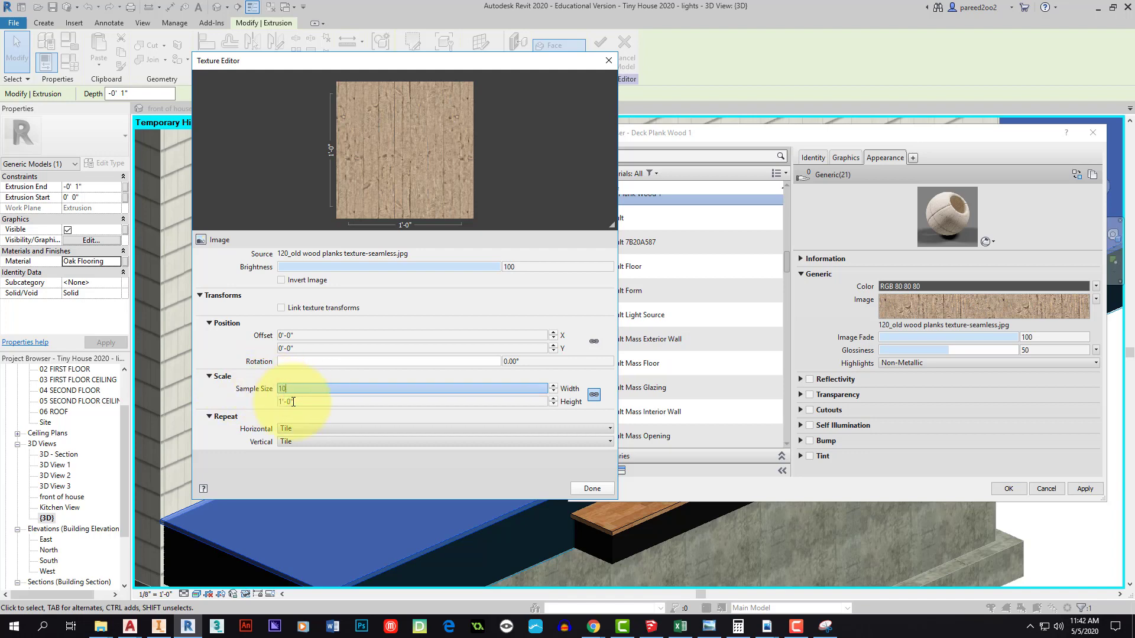
{"action": "left_click", "coordinate": [293, 401]}
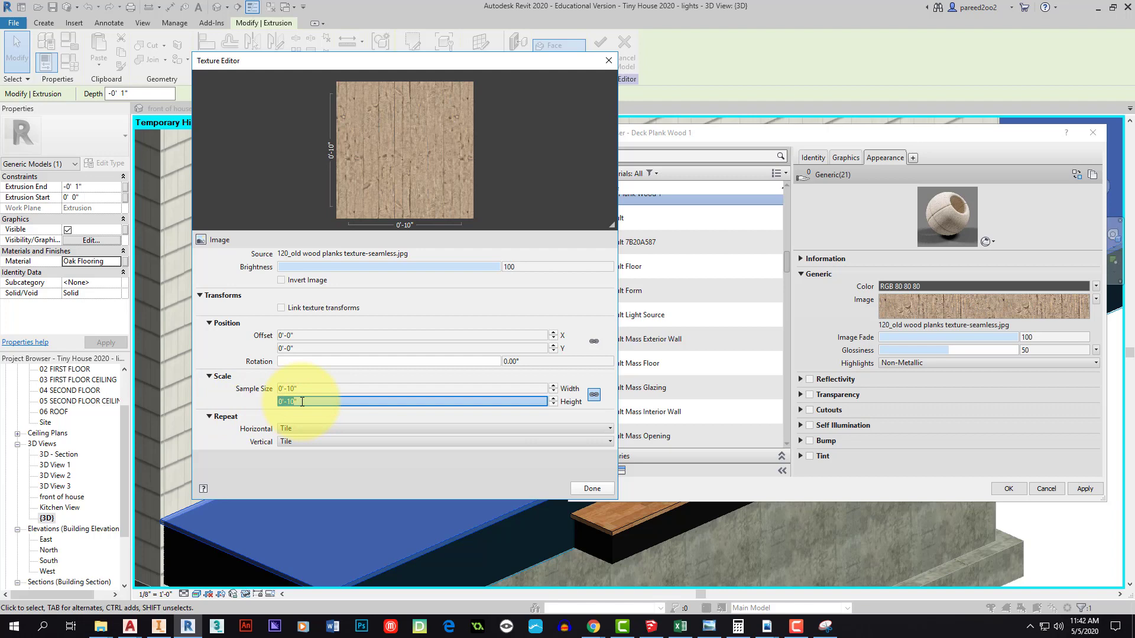
{"action": "type", "text": "1"}
{"action": "left_click_drag", "start_coordinate": [290, 402], "coordinate": [276, 402]}
{"action": "type", "text": "1"}
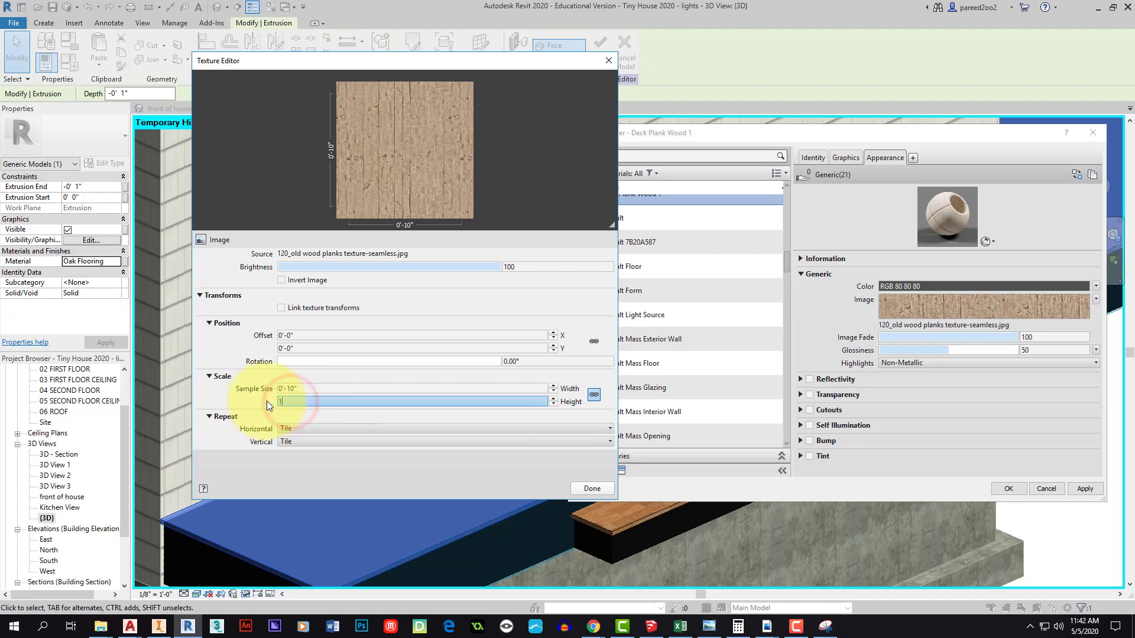
{"action": "left_click", "coordinate": [317, 388]}
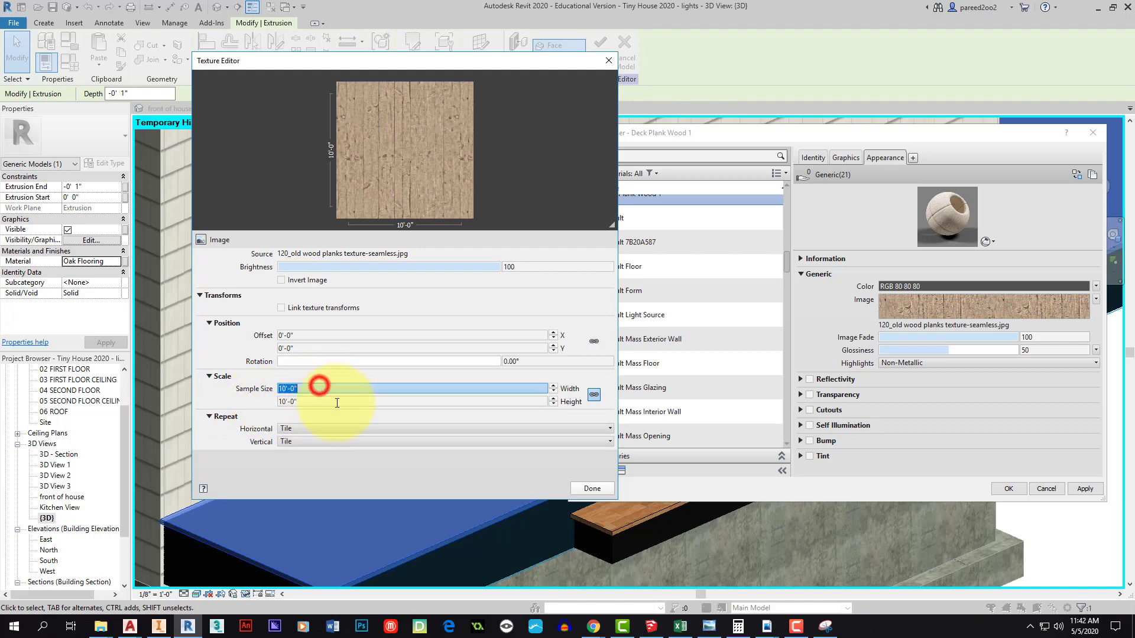
Finish the plank texture settings, then apply Deck Plank Wood 1 to the deck's top surface and deselect it
{"action": "left_click", "coordinate": [592, 488]}
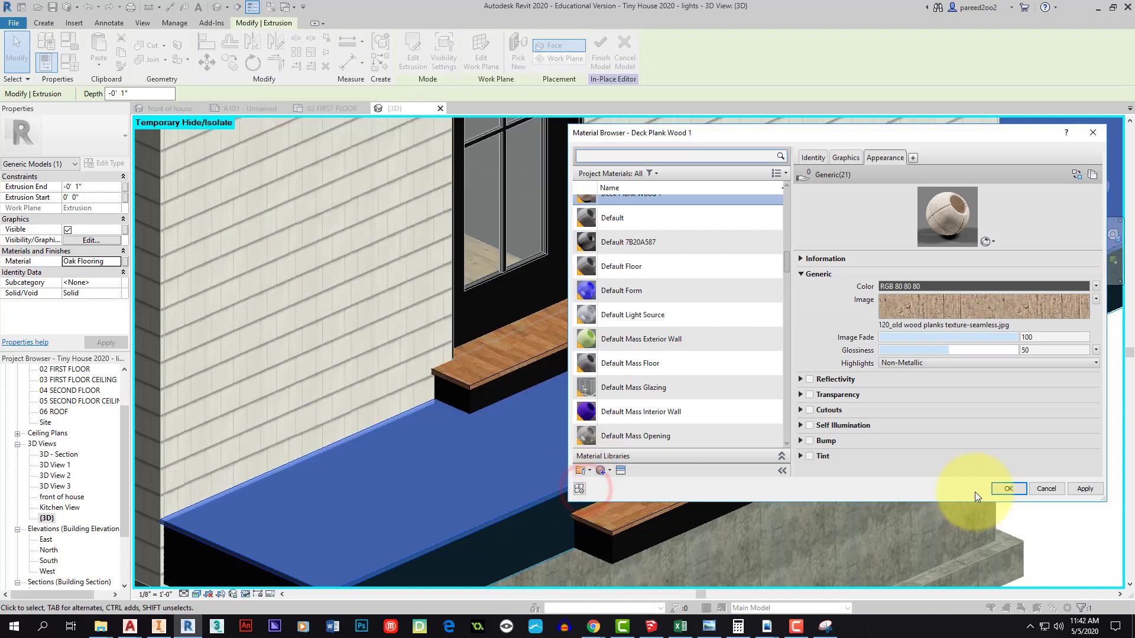
{"action": "left_click", "coordinate": [1083, 489]}
{"action": "left_click", "coordinate": [1011, 489]}
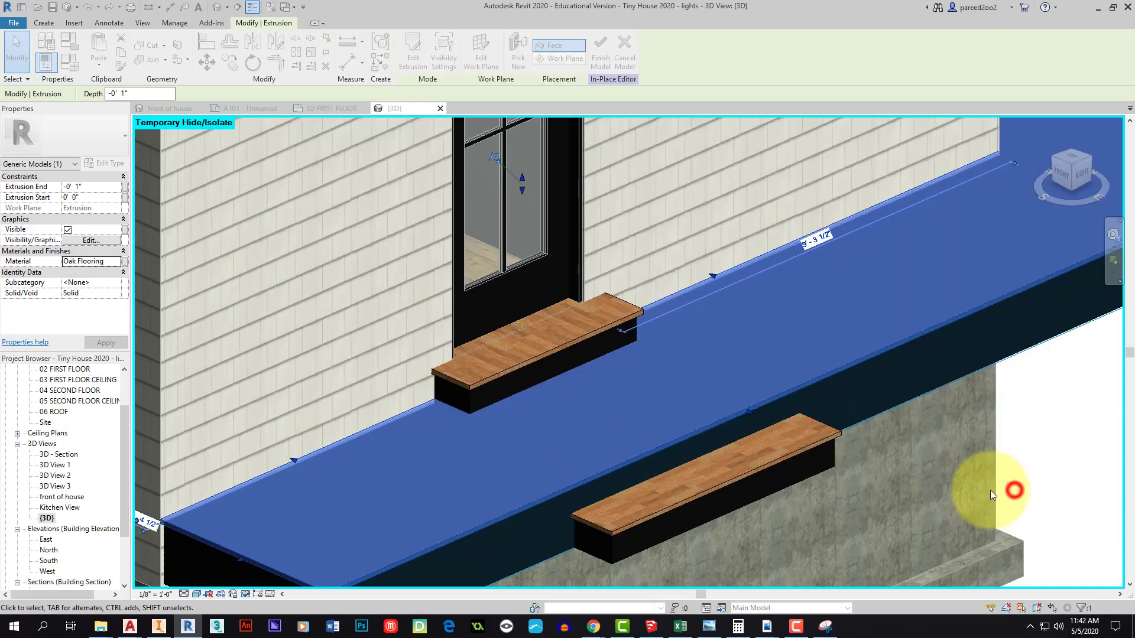
{"action": "left_click", "coordinate": [796, 506]}
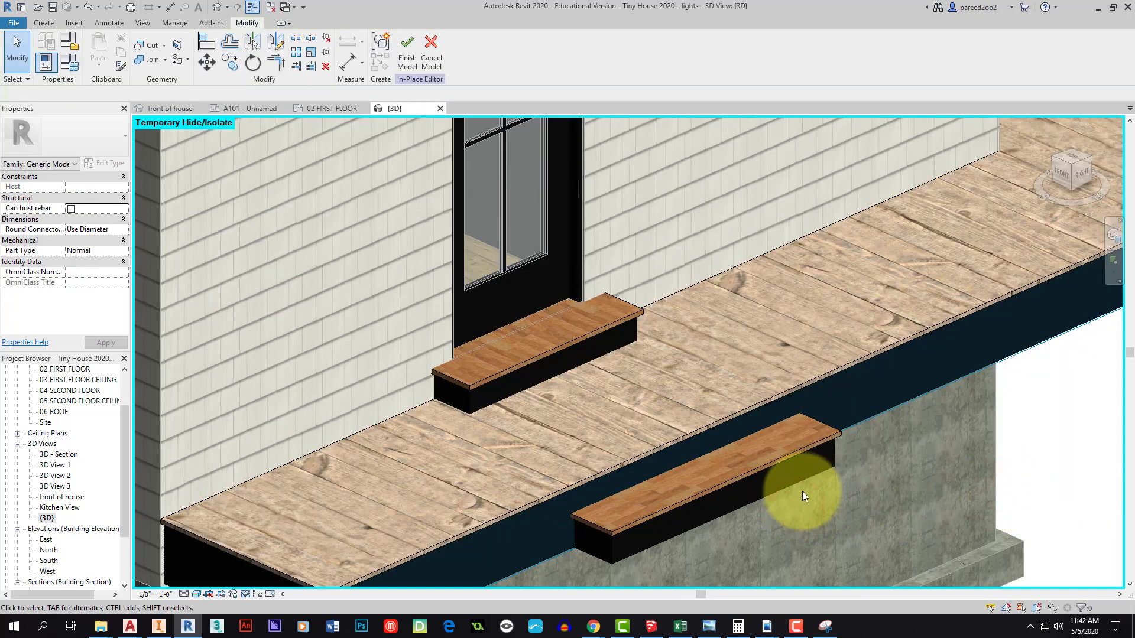
Examine the plank texture's scale and direction on the deck from several sides of the house
{"action": "scroll", "coordinate": [818, 481], "scroll_direction": "down", "scroll_amount": 2}
{"action": "middle_click_drag", "start_coordinate": [875, 472], "coordinate": [721, 480]}
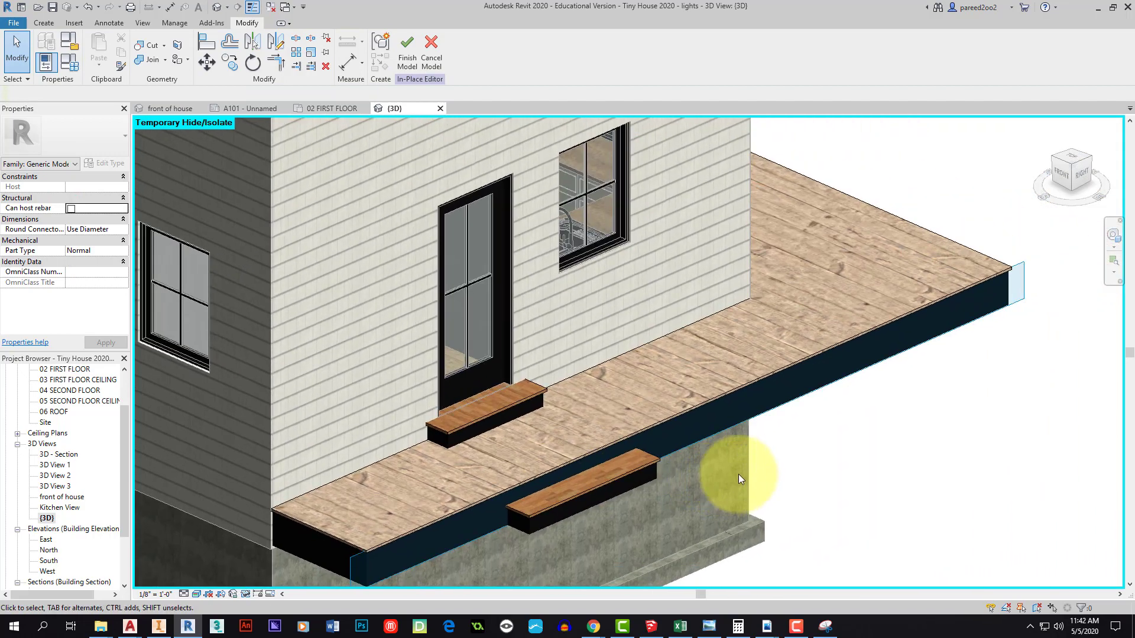
{"action": "scroll", "coordinate": [729, 413], "scroll_direction": "up", "scroll_amount": 3}
{"action": "scroll", "coordinate": [838, 418], "scroll_direction": "down", "scroll_amount": 3}
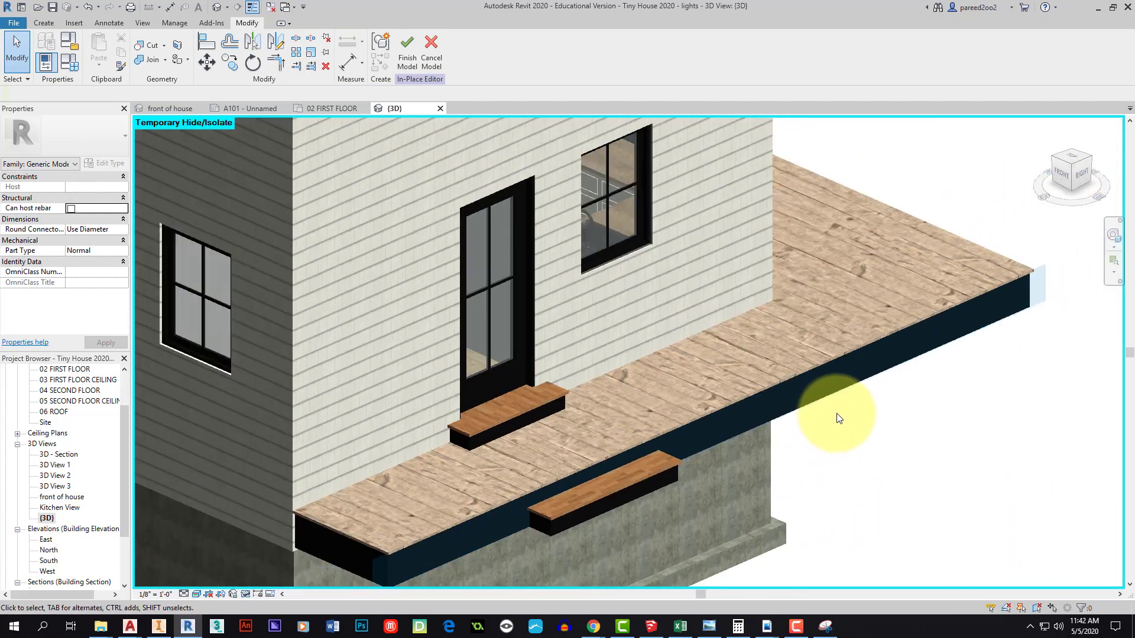
{"action": "scroll", "coordinate": [838, 418], "scroll_direction": "down", "scroll_amount": 3}
{"action": "left_click", "coordinate": [1074, 186]}
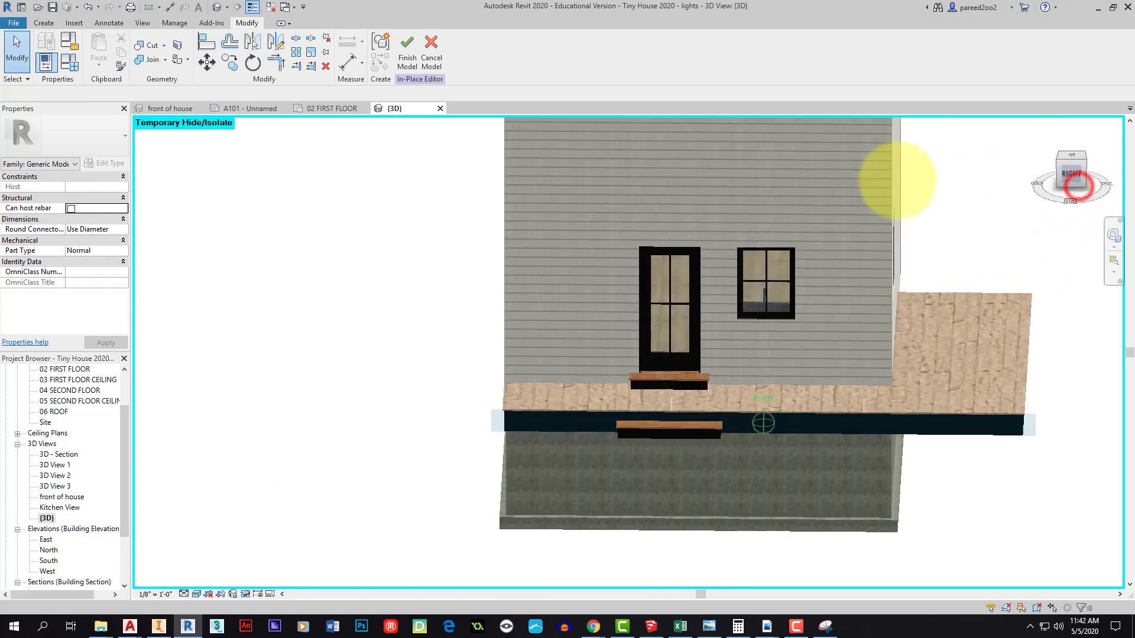
{"action": "left_click_drag", "start_coordinate": [897, 180], "coordinate": [847, 207]}
{"action": "middle_click_drag", "start_coordinate": [985, 337], "coordinate": [727, 326]}
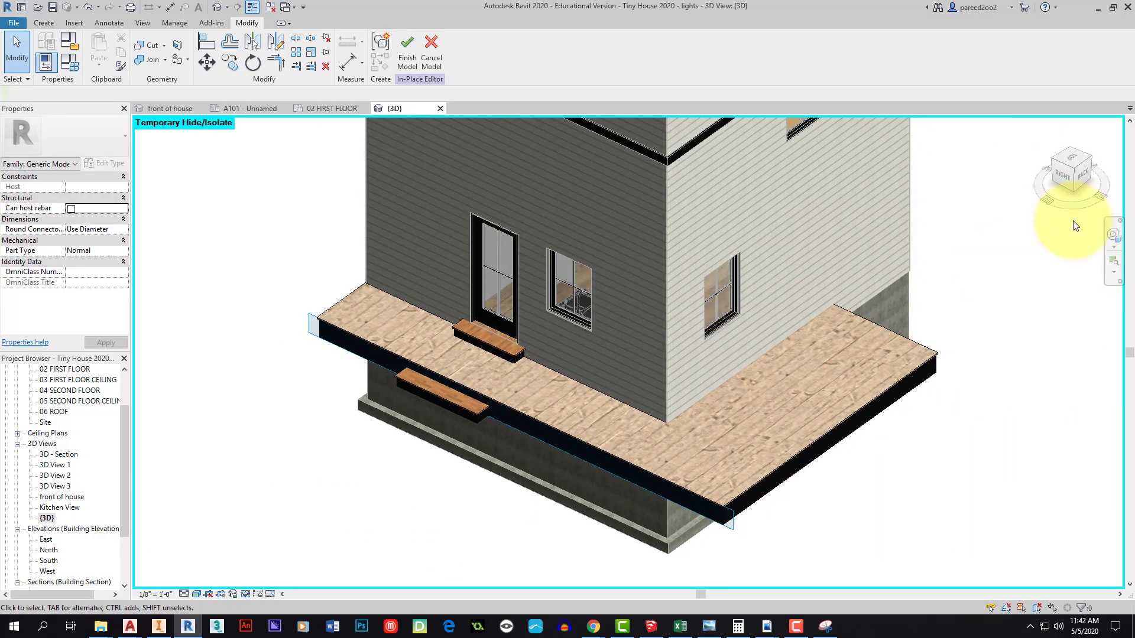
{"action": "left_click_drag", "start_coordinate": [1068, 179], "coordinate": [289, 166]}
{"action": "middle_click_drag", "start_coordinate": [659, 349], "coordinate": [745, 323]}
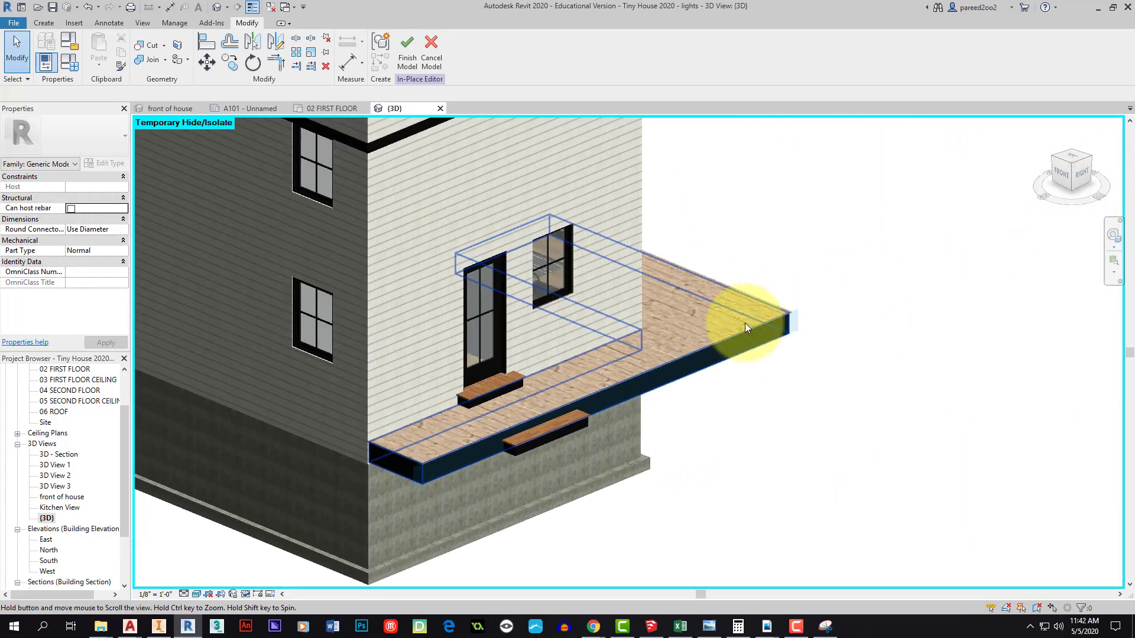
{"action": "scroll", "coordinate": [573, 484], "scroll_direction": "up", "scroll_amount": 4}
{"action": "left_click", "coordinate": [571, 483]}
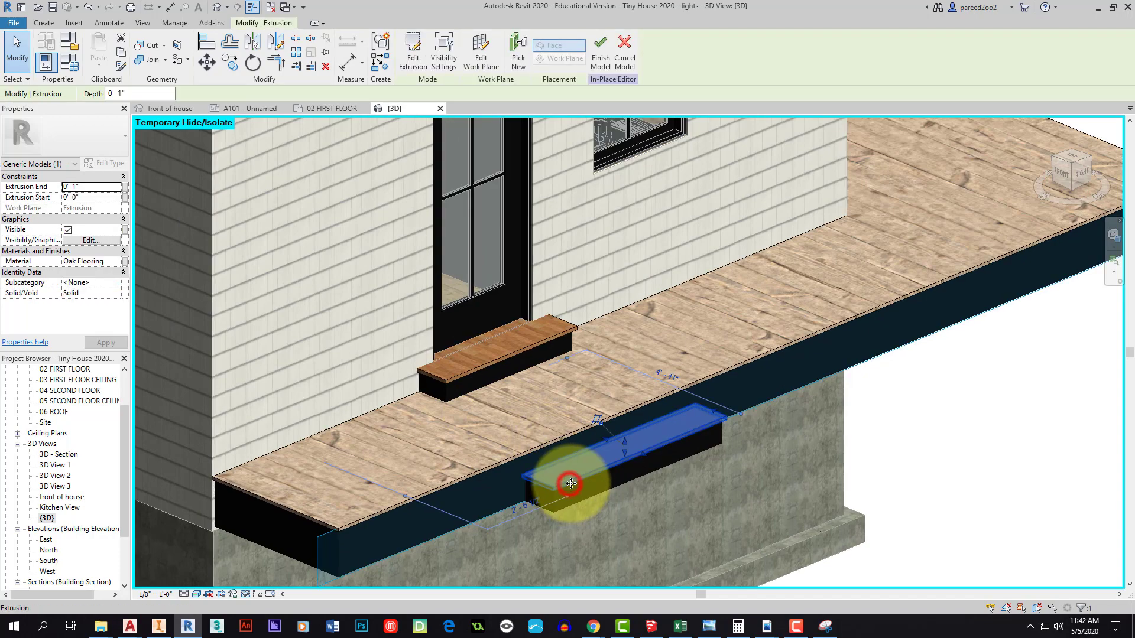
{"action": "left_click", "coordinate": [460, 374], "text": "ctrl"}
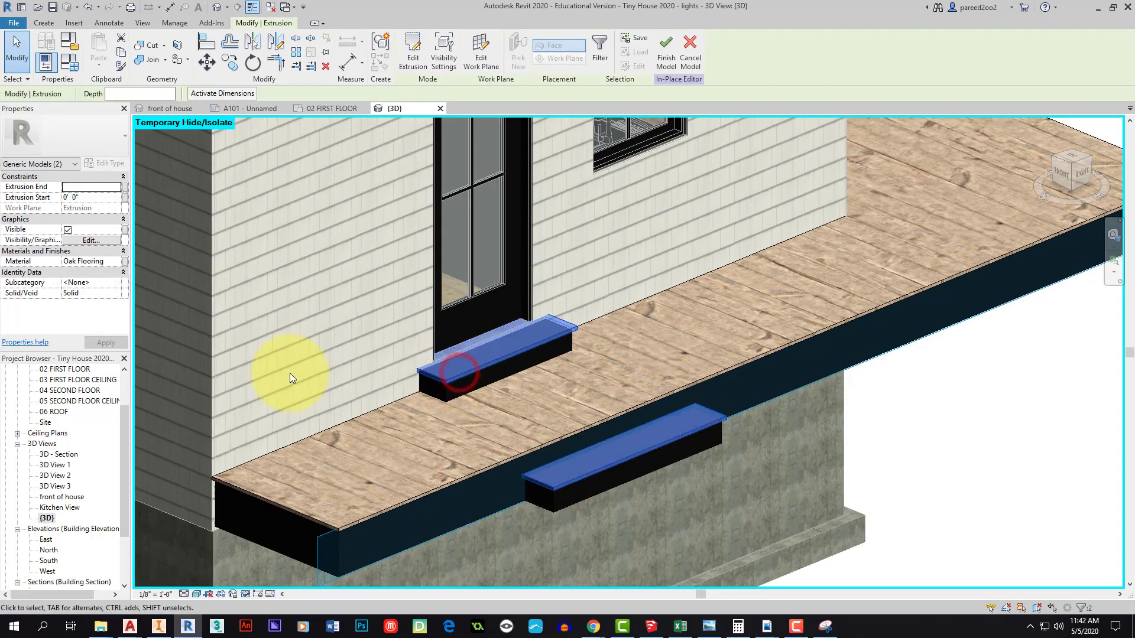
{"action": "left_click", "coordinate": [118, 261]}
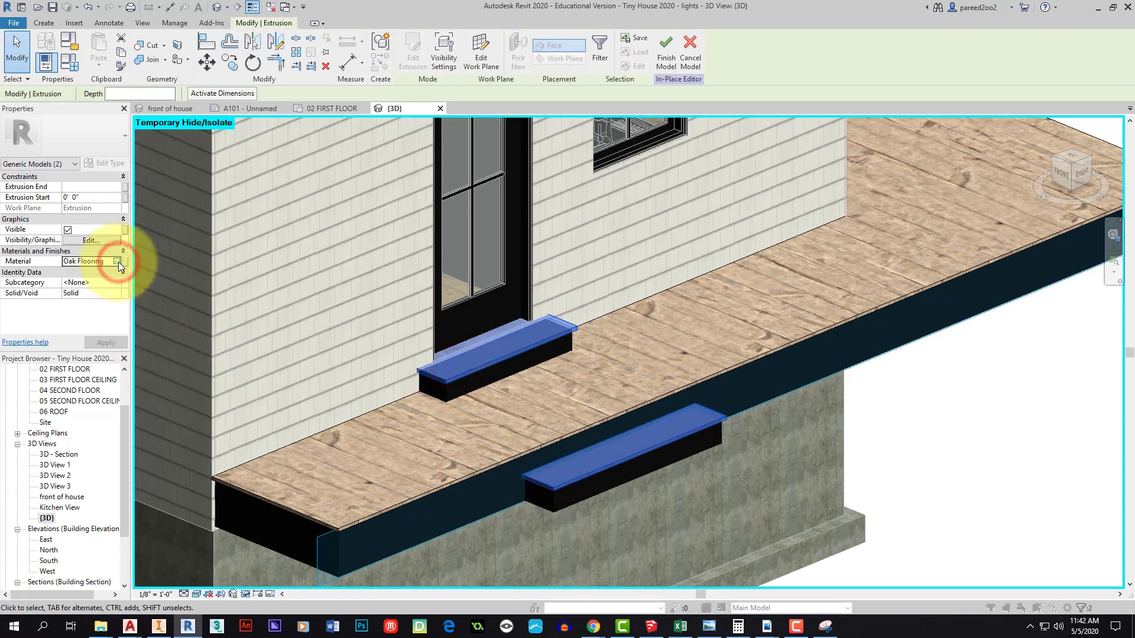
{"action": "left_click", "coordinate": [999, 485]}
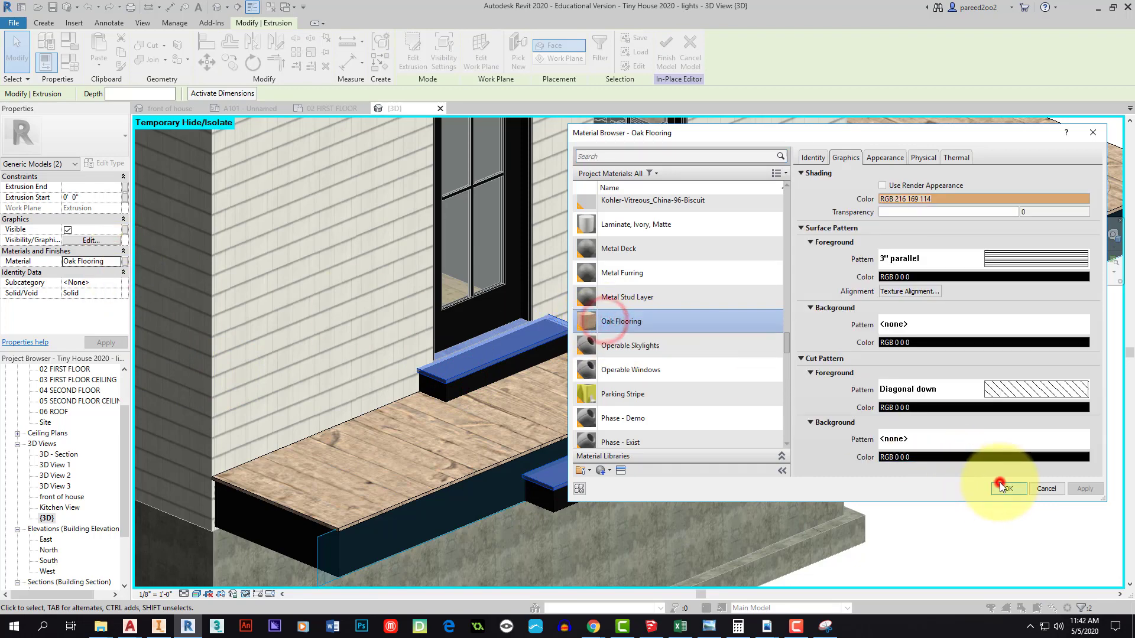
{"action": "left_click", "coordinate": [856, 489]}
{"action": "left_click", "coordinate": [891, 480]}
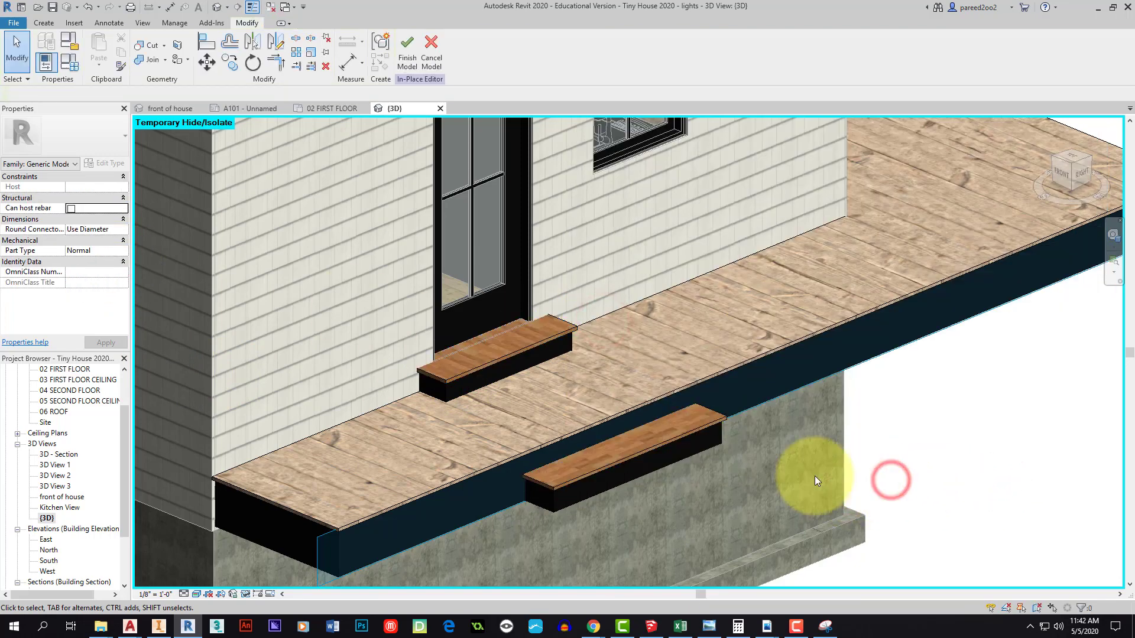
Assign the Deck Plank Wood 1 material to the treads of both entry steps
{"action": "left_click", "coordinate": [639, 453]}
{"action": "left_click", "coordinate": [496, 355], "text": "ctrl"}
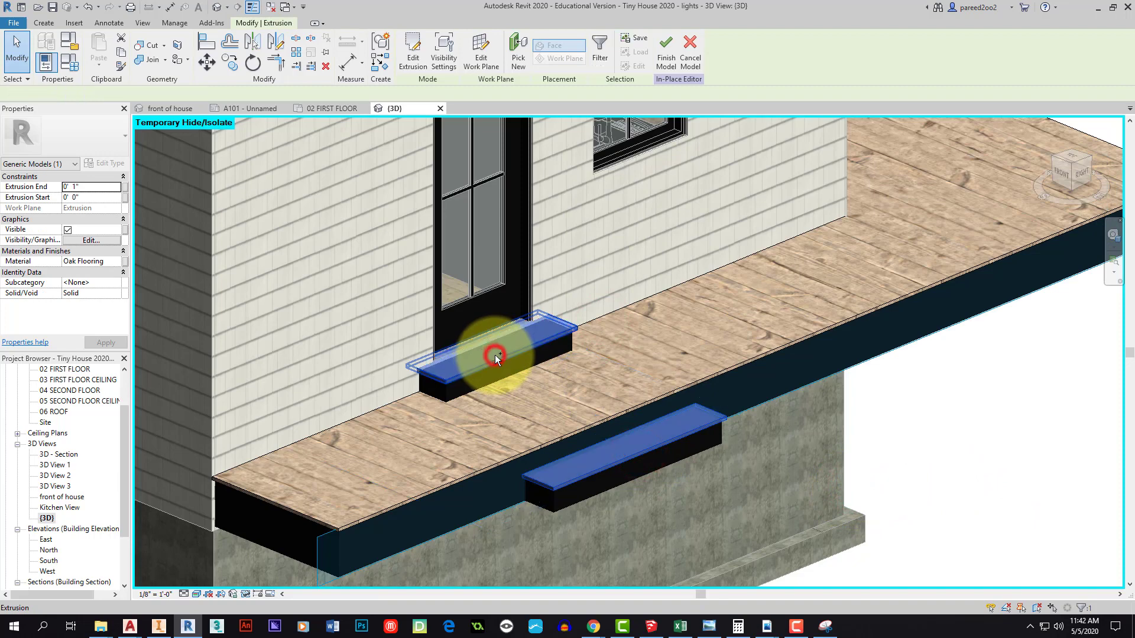
{"action": "left_click", "coordinate": [116, 261]}
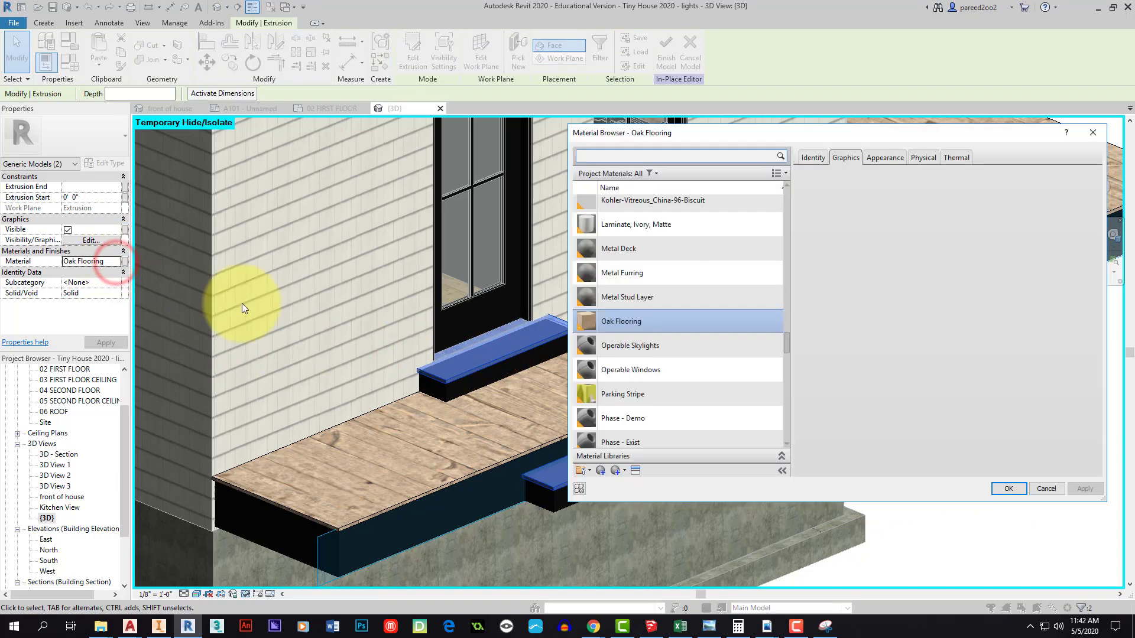
{"action": "scroll", "coordinate": [706, 388], "scroll_direction": "up", "scroll_amount": 5}
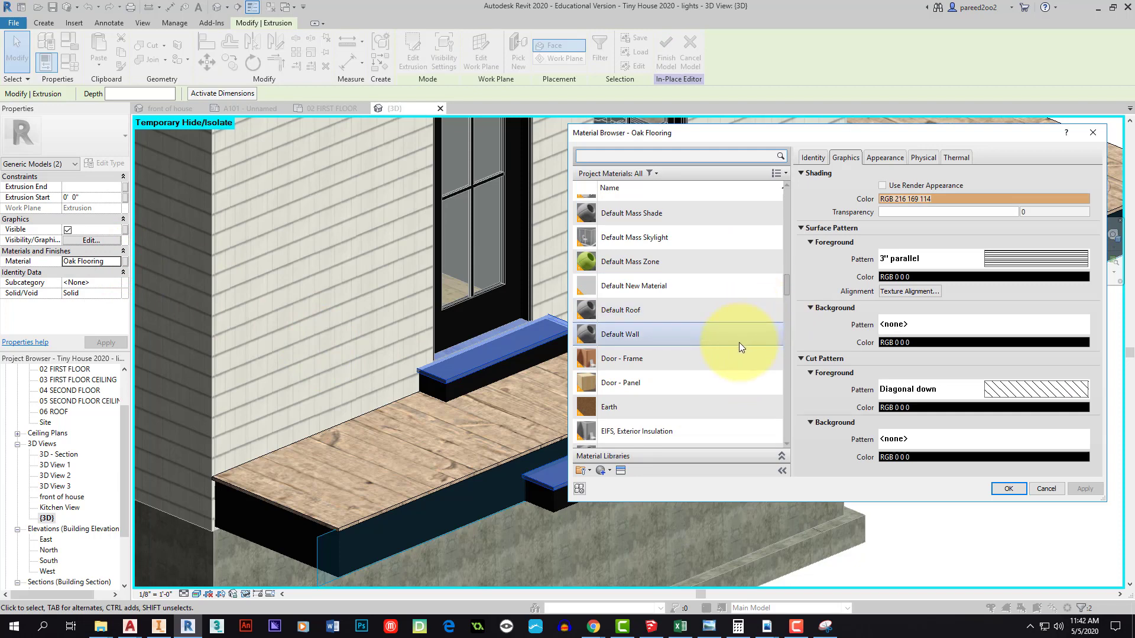
{"action": "scroll", "coordinate": [735, 375], "scroll_direction": "up", "scroll_amount": 2}
{"action": "scroll", "coordinate": [657, 360], "scroll_direction": "up", "scroll_amount": 3}
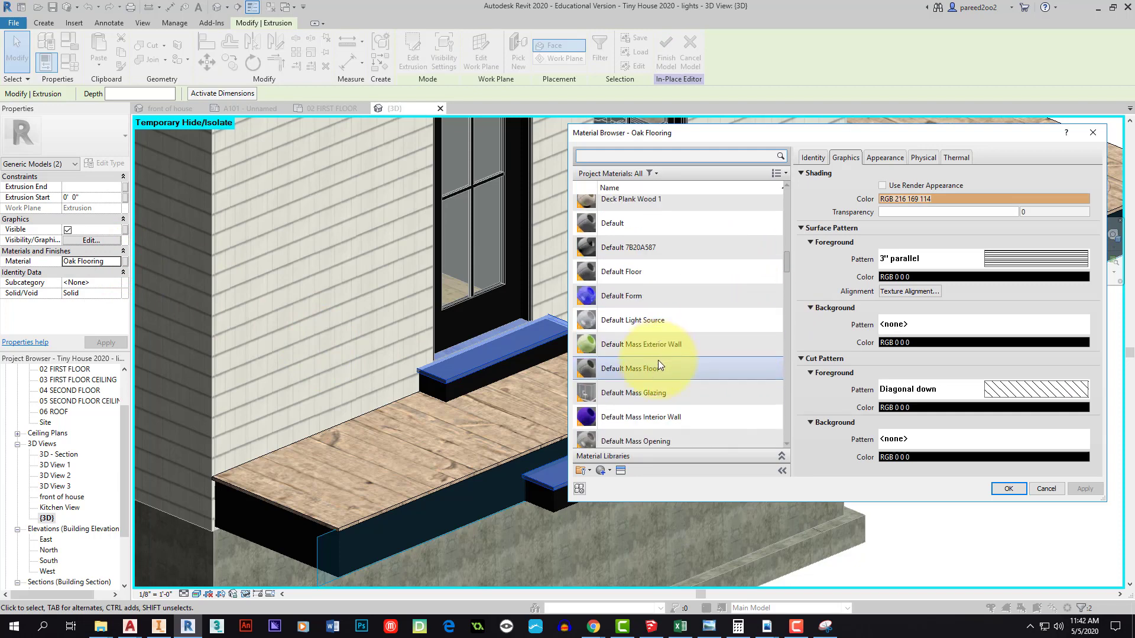
{"action": "left_click", "coordinate": [638, 268]}
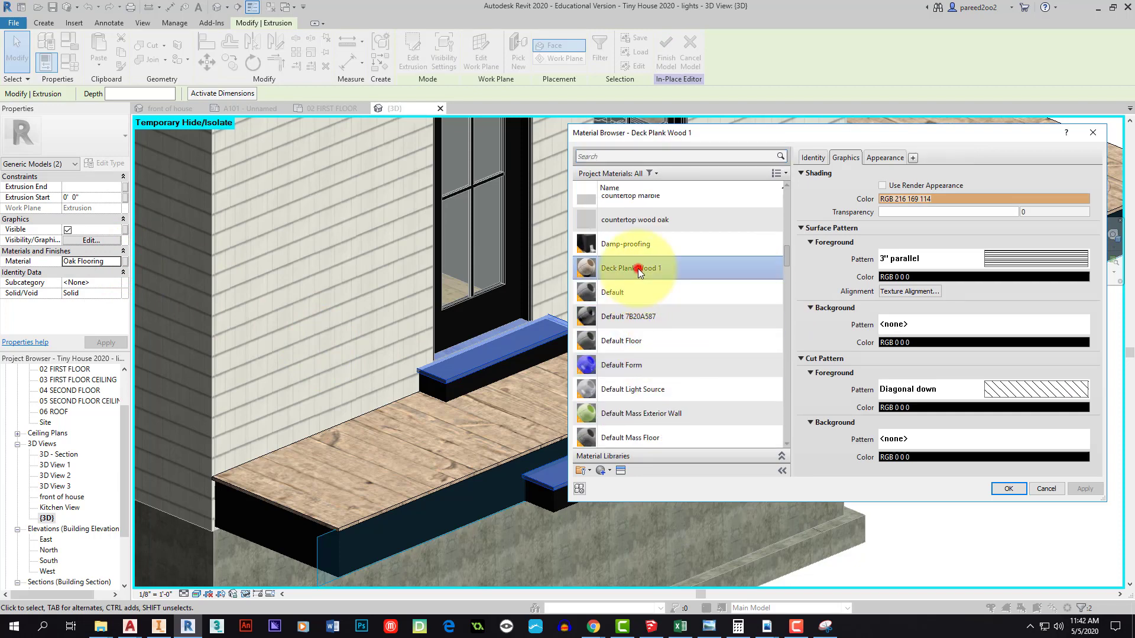
{"action": "left_click", "coordinate": [1008, 489]}
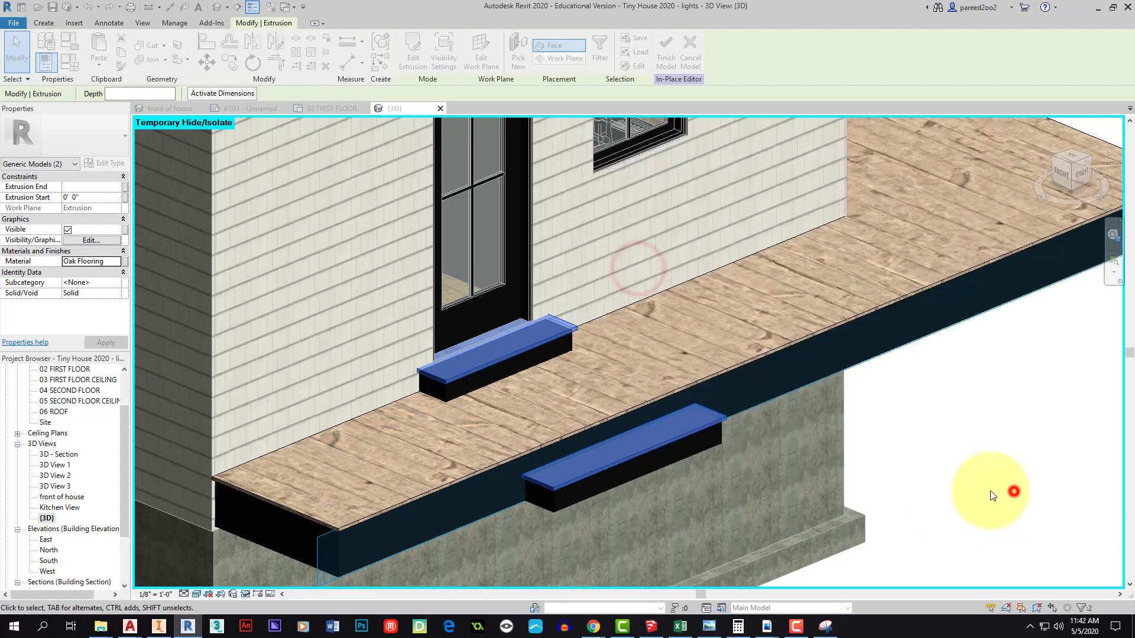
{"action": "left_click", "coordinate": [842, 451]}
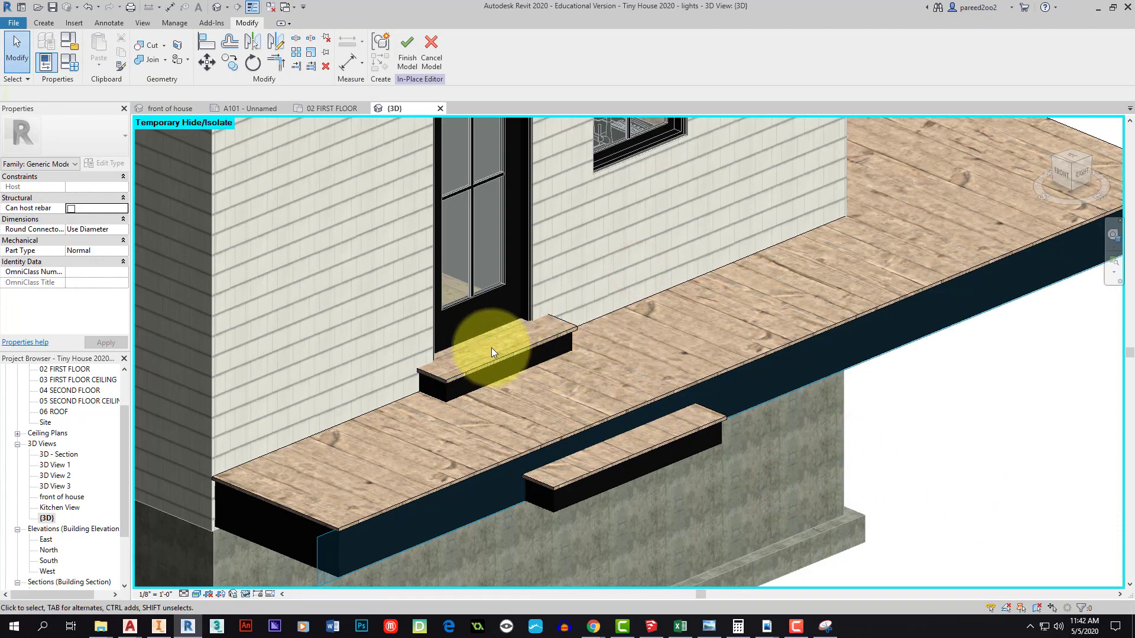
Select the tread of the upper step at the door and open its material for editing
{"action": "scroll", "coordinate": [491, 348], "scroll_direction": "up", "scroll_amount": 2}
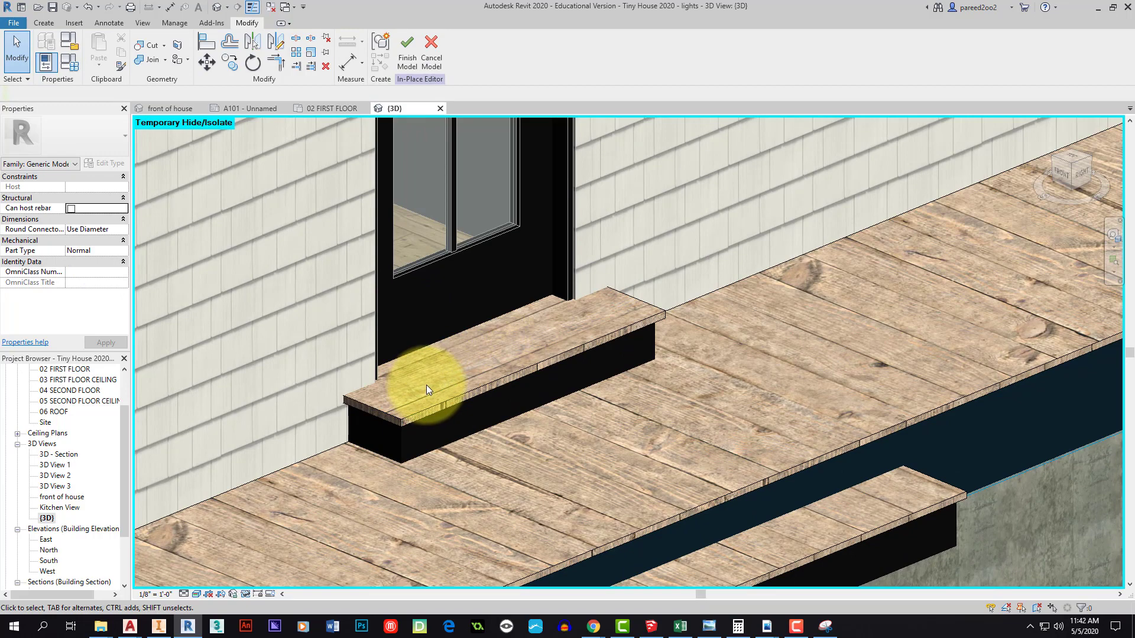
{"action": "scroll", "coordinate": [427, 385], "scroll_direction": "down", "scroll_amount": 3}
{"action": "scroll", "coordinate": [578, 476], "scroll_direction": "up", "scroll_amount": 3}
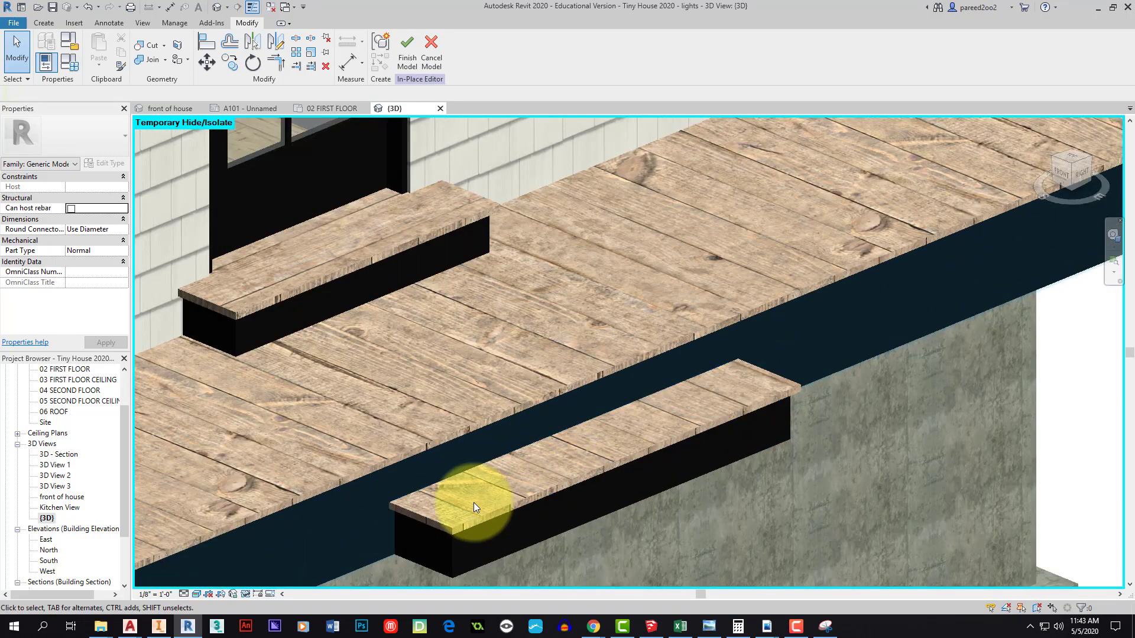
{"action": "middle_click_drag", "start_coordinate": [675, 405], "coordinate": [797, 467]}
{"action": "scroll", "coordinate": [711, 433], "scroll_direction": "down", "scroll_amount": 3}
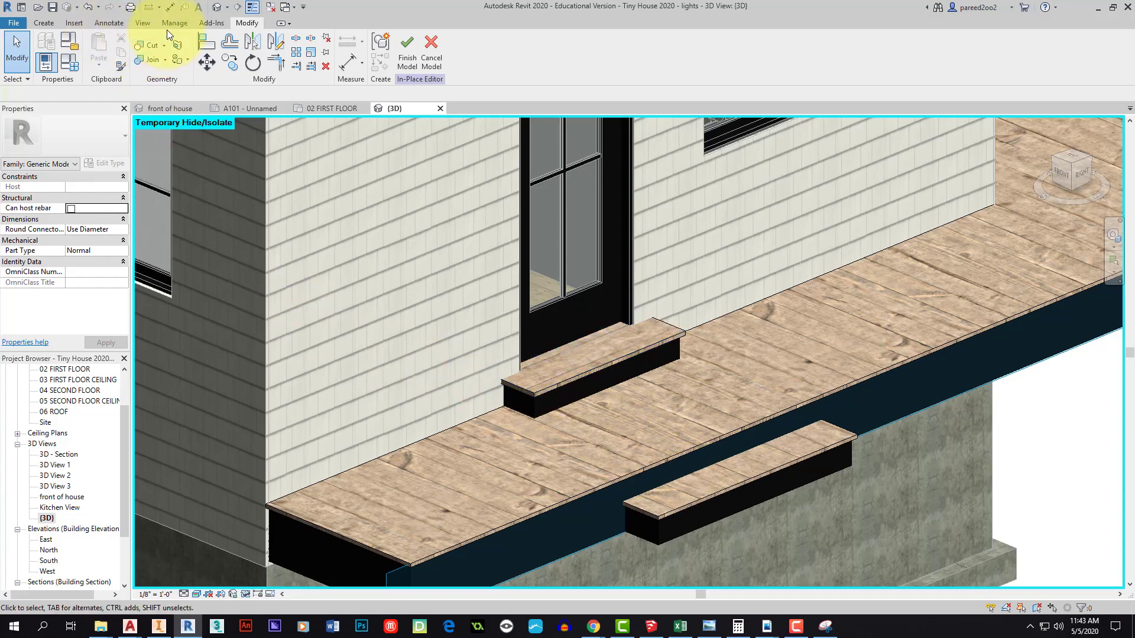
{"action": "left_click", "coordinate": [572, 381]}
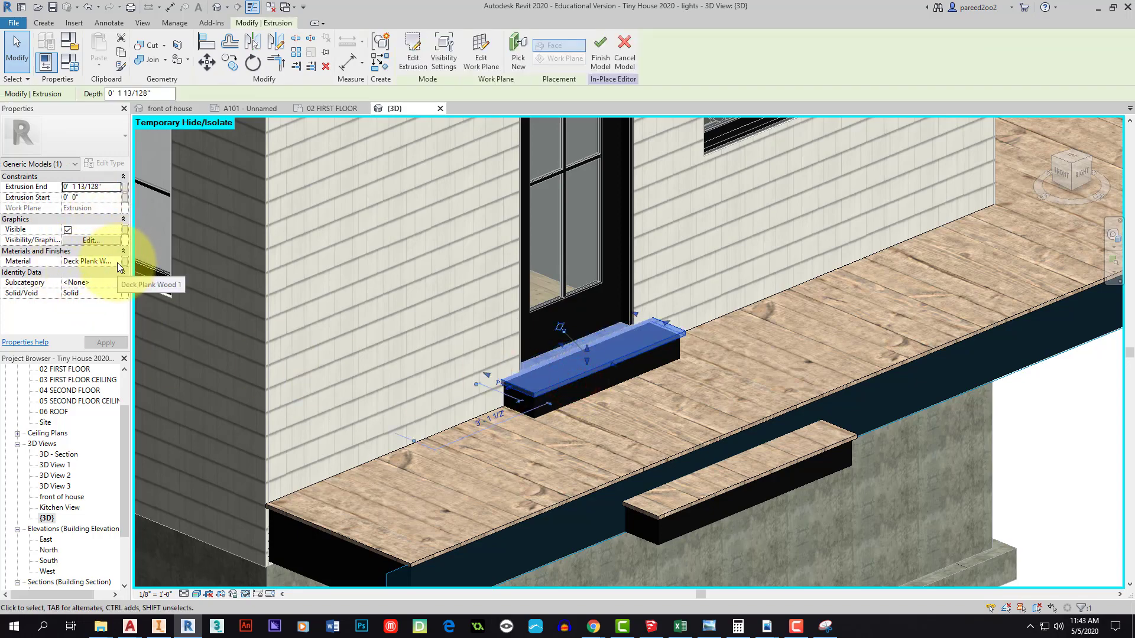
{"action": "left_click", "coordinate": [121, 262]}
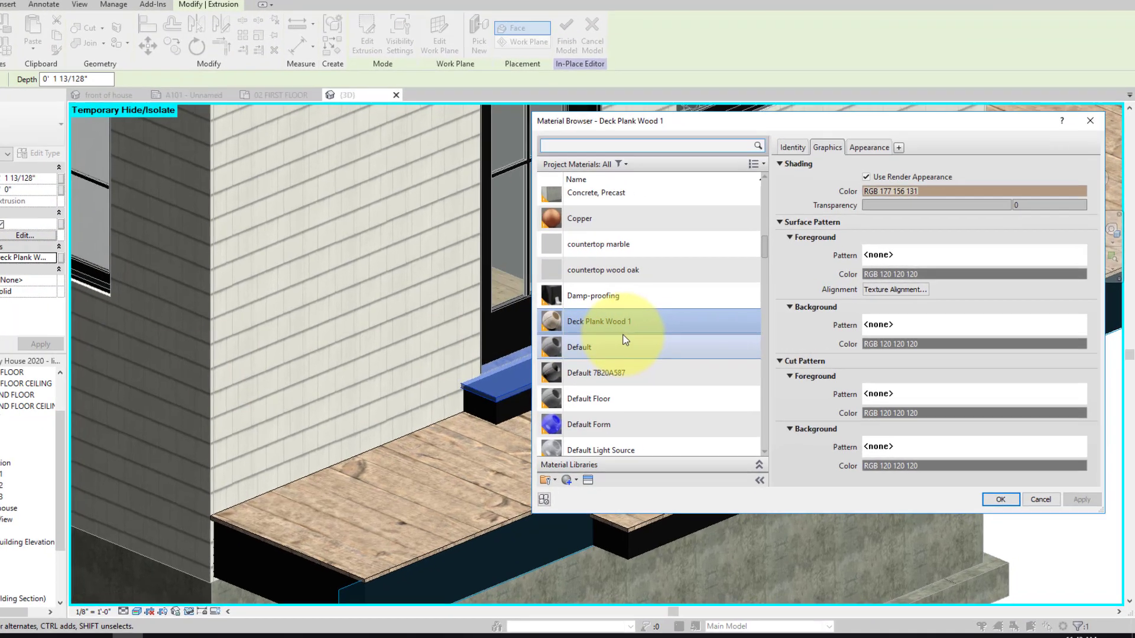
Duplicate Deck Plank Wood 1, name the copy Deck Plank Wood 1 - rotate, and select it in the material list
{"action": "right_click", "coordinate": [622, 324]}
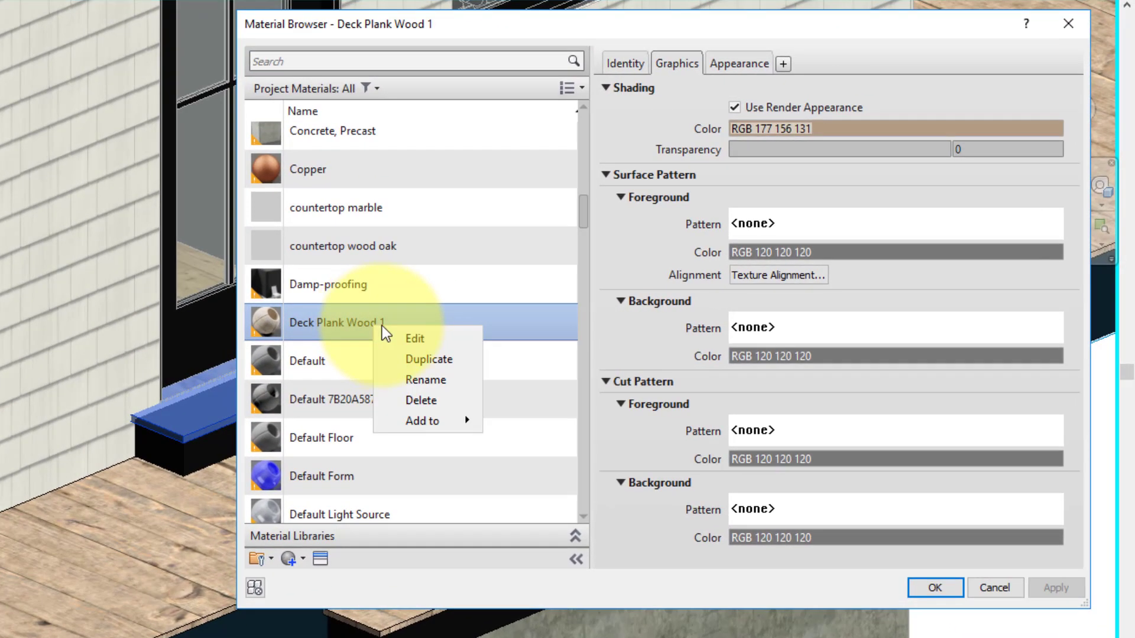
{"action": "left_click", "coordinate": [417, 363]}
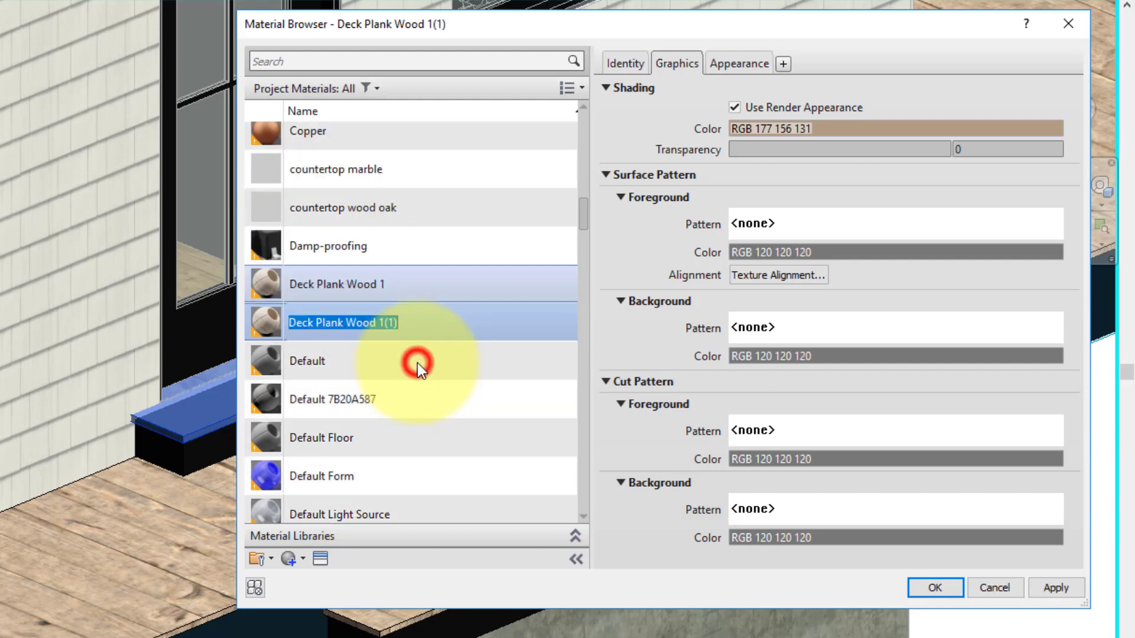
{"action": "left_click", "coordinate": [385, 325]}
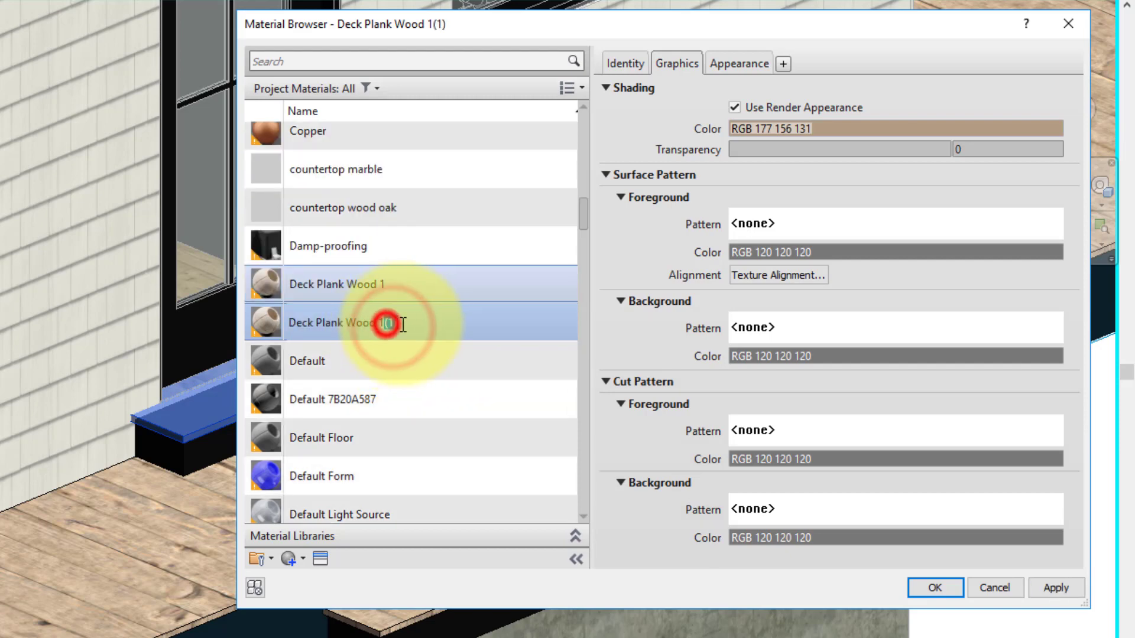
{"action": "left_click_drag", "start_coordinate": [384, 325], "coordinate": [399, 323]}
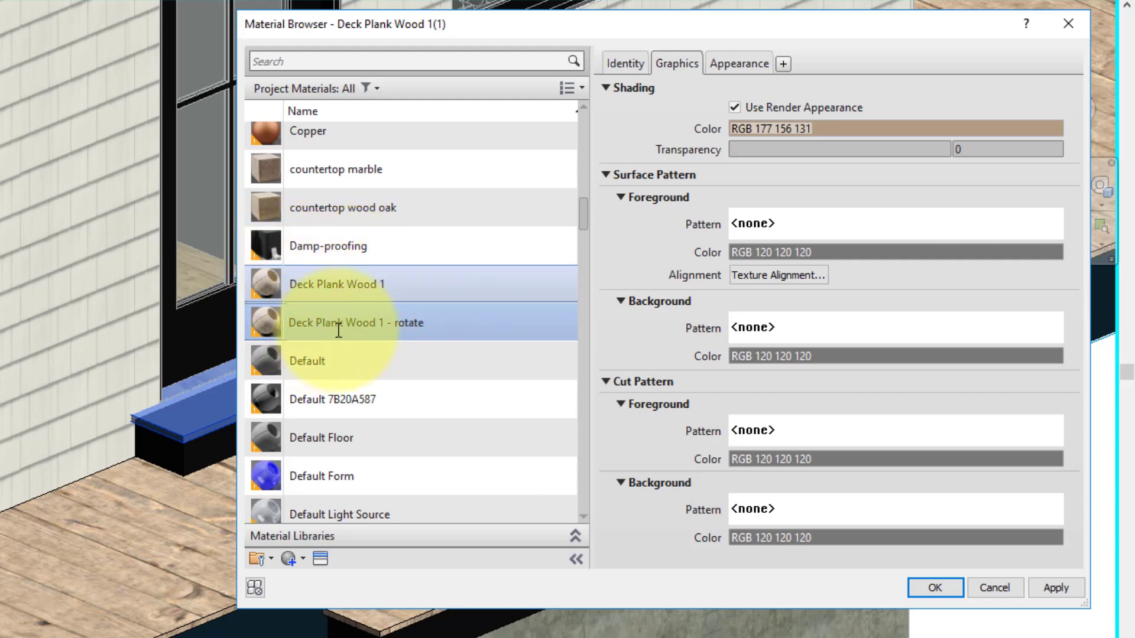
{"action": "left_click", "coordinate": [435, 331]}
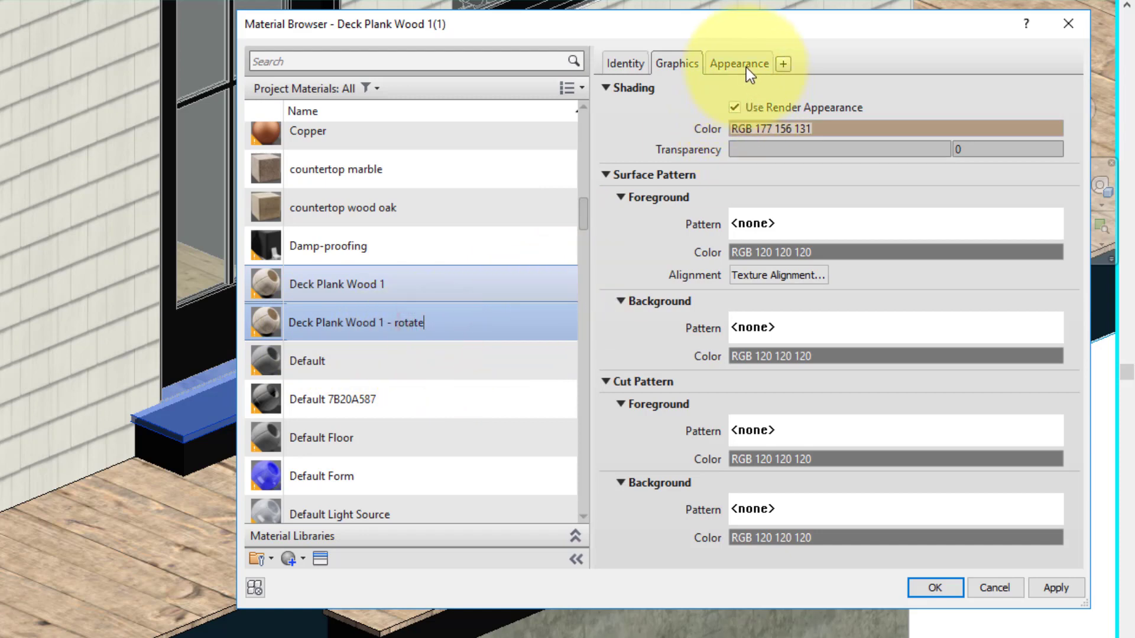
{"action": "left_click", "coordinate": [401, 472]}
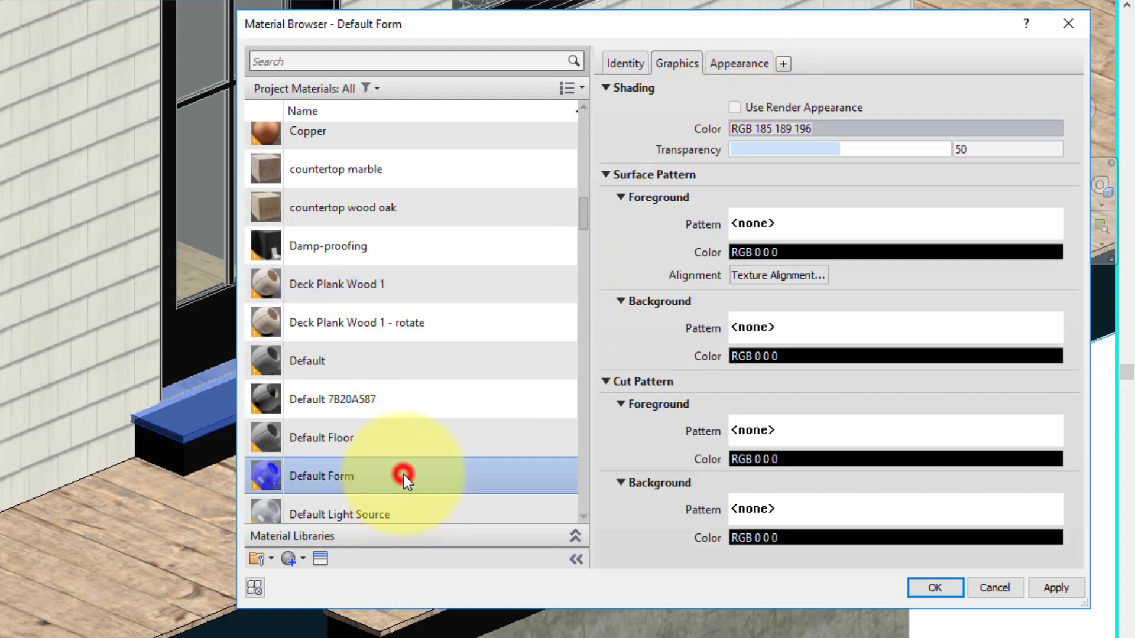
{"action": "left_click", "coordinate": [385, 345]}
{"action": "left_click", "coordinate": [390, 323]}
Give Deck Plank Wood 1 - rotate its own copy of the appearance asset and rotate its plank image texture
{"action": "left_click", "coordinate": [762, 56]}
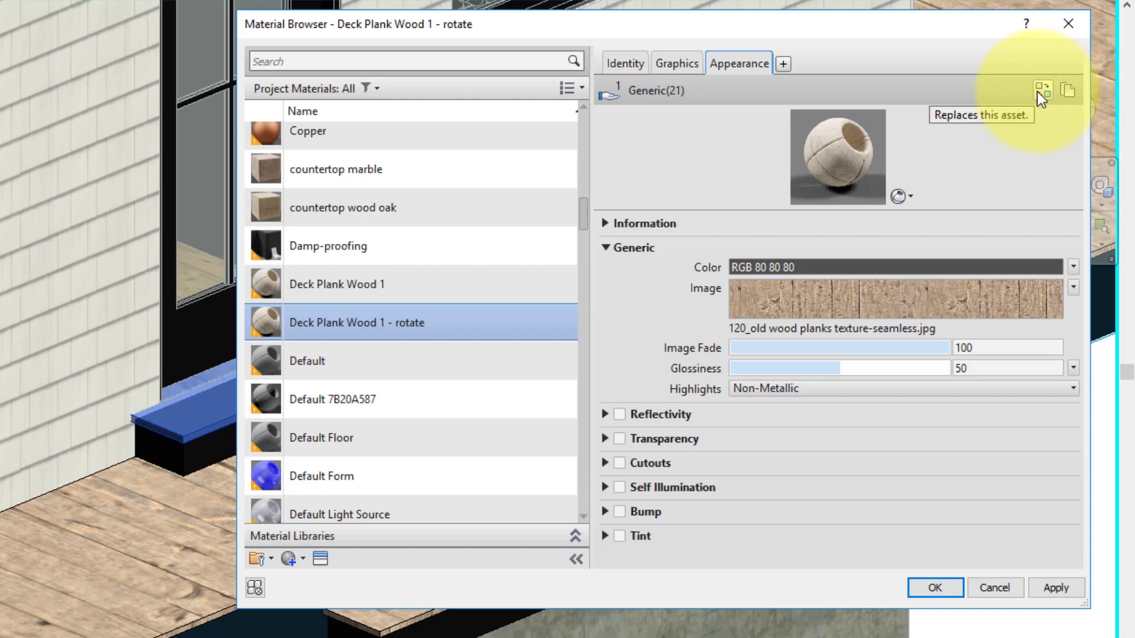
{"action": "left_click", "coordinate": [1069, 91]}
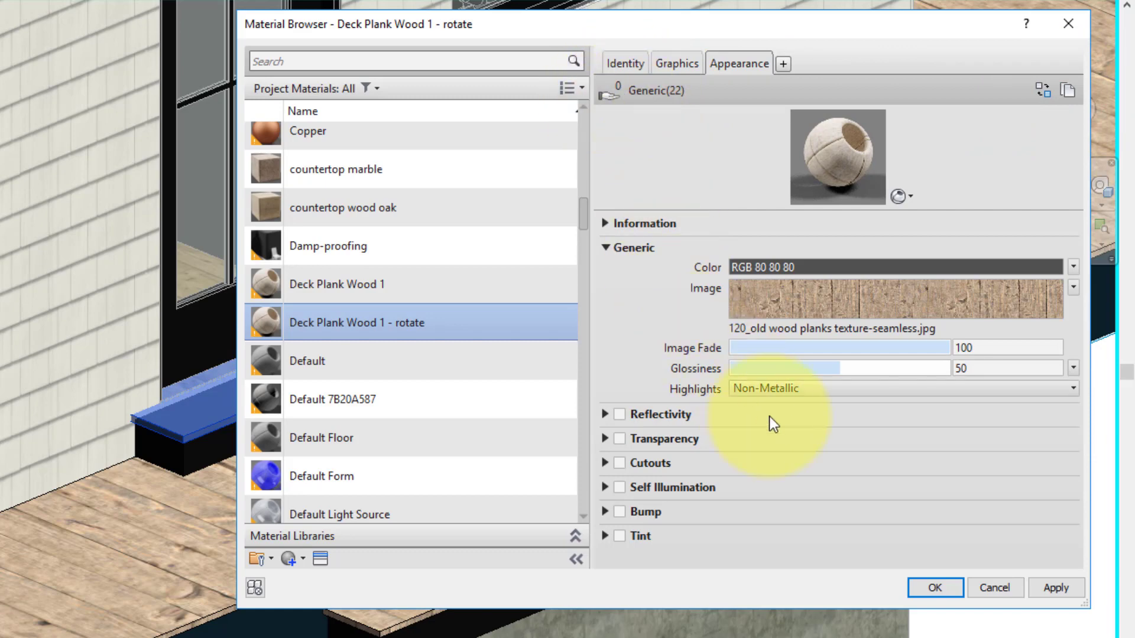
{"action": "left_click", "coordinate": [842, 313]}
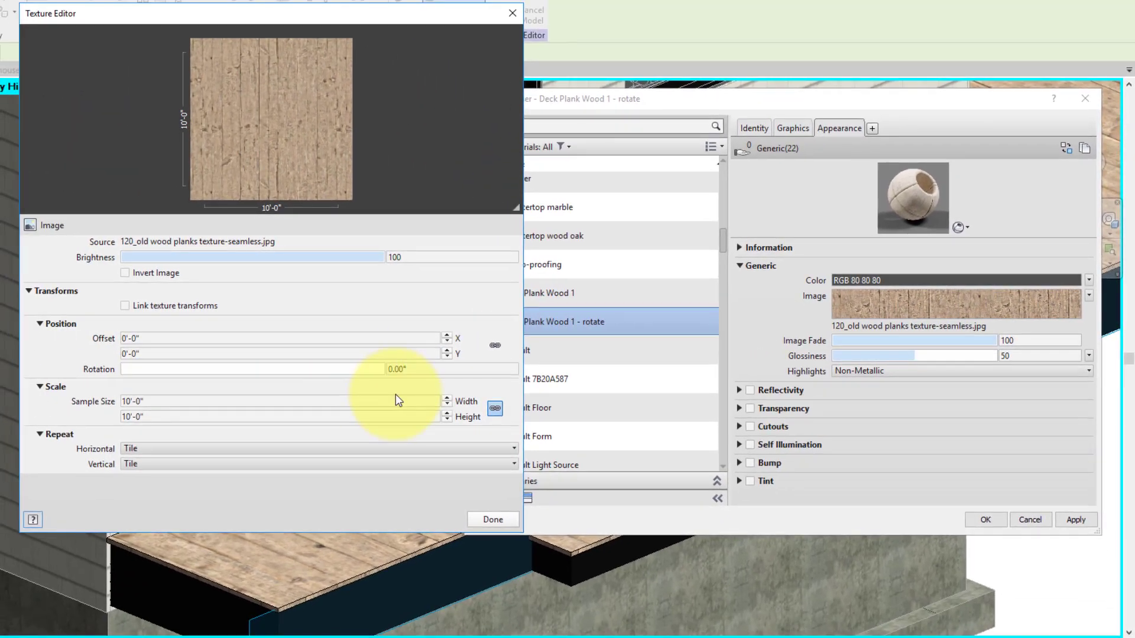
{"action": "left_click", "coordinate": [418, 371]}
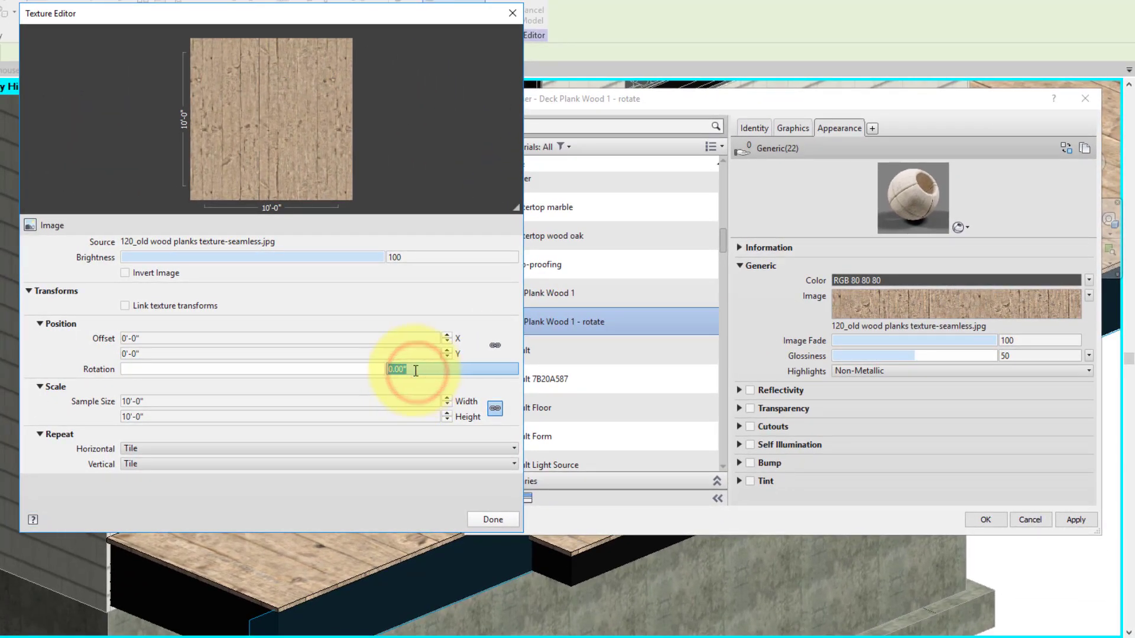
{"action": "left_click", "coordinate": [491, 517]}
{"action": "left_click", "coordinate": [1075, 520]}
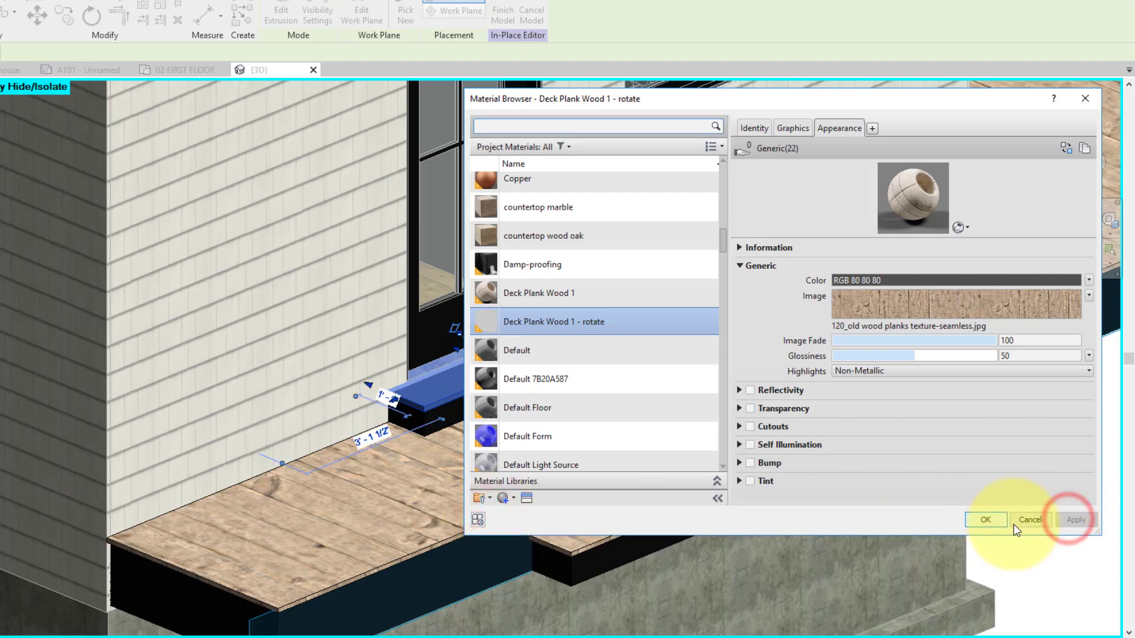
{"action": "left_click", "coordinate": [996, 524]}
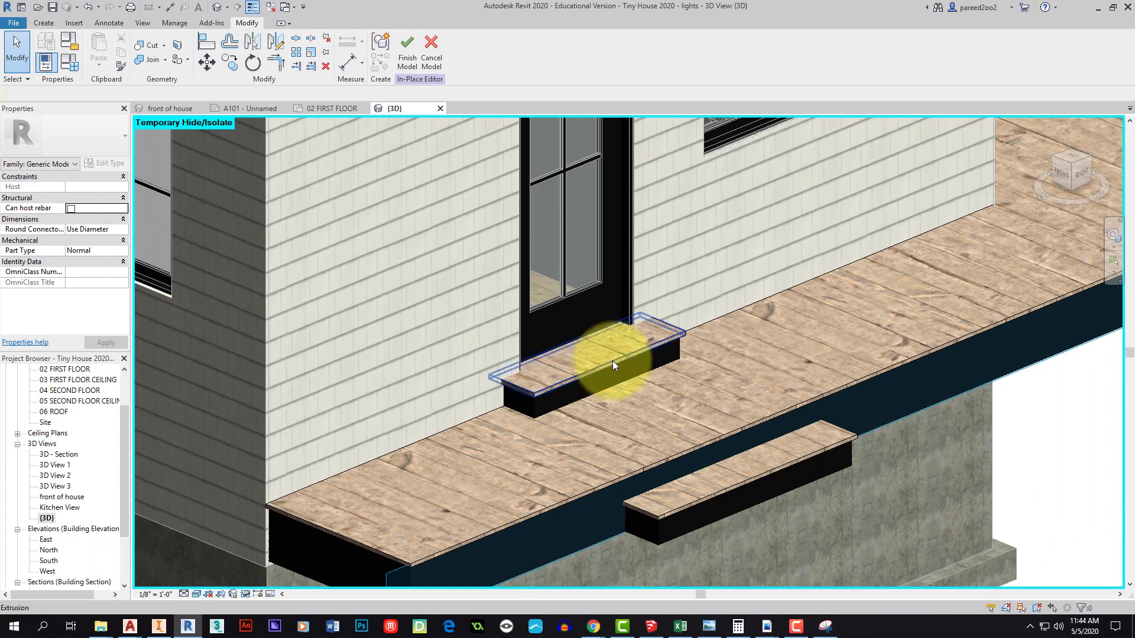
Assign the Deck Plank Wood 1 material to the treads of both the upper and lower entry steps
{"action": "left_click", "coordinate": [612, 361]}
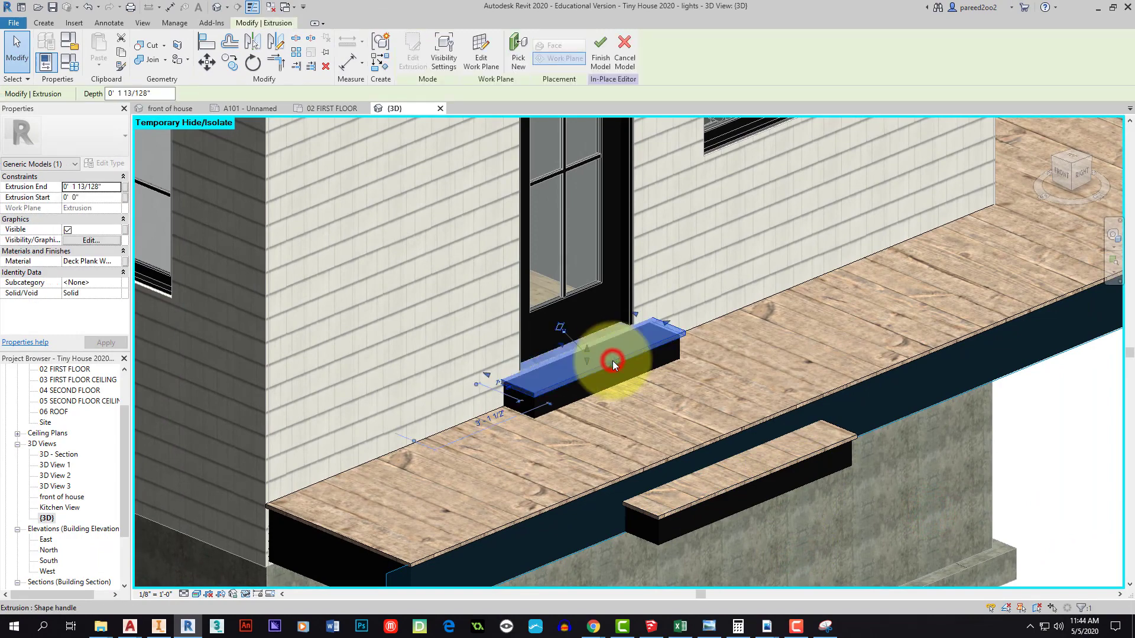
{"action": "left_click", "coordinate": [696, 498], "text": "ctrl"}
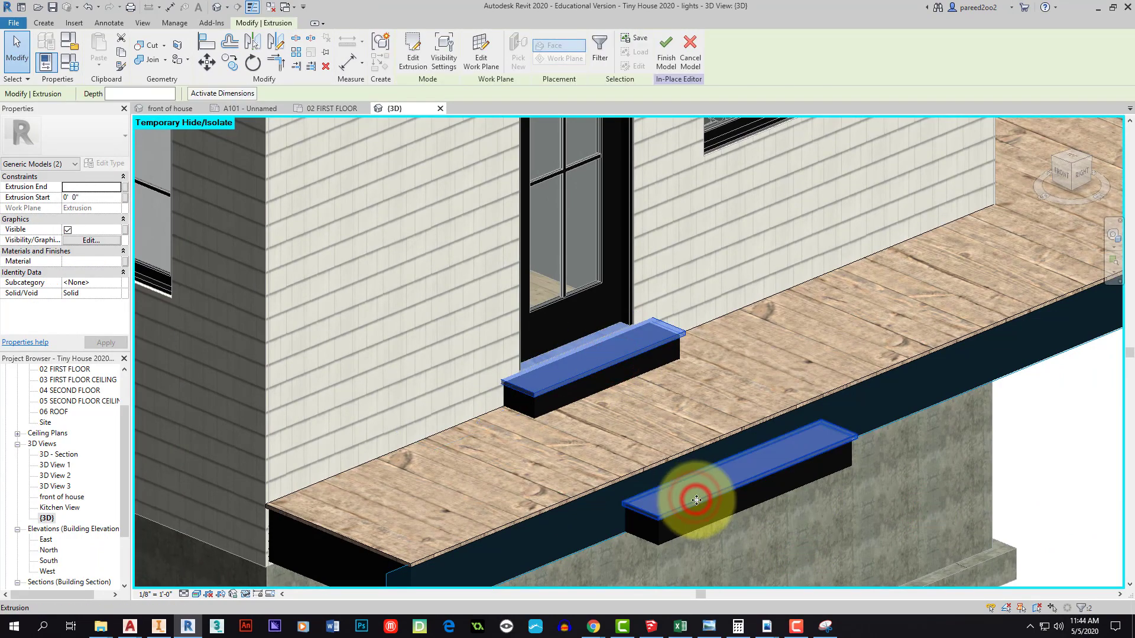
{"action": "left_click", "coordinate": [118, 260]}
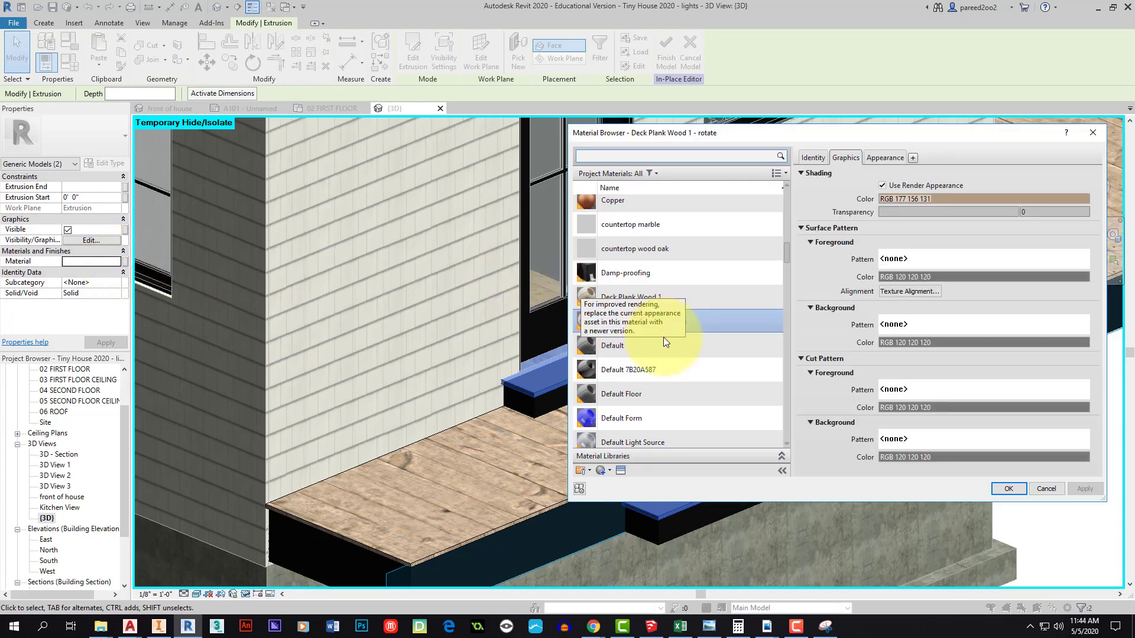
{"action": "left_click", "coordinate": [626, 297]}
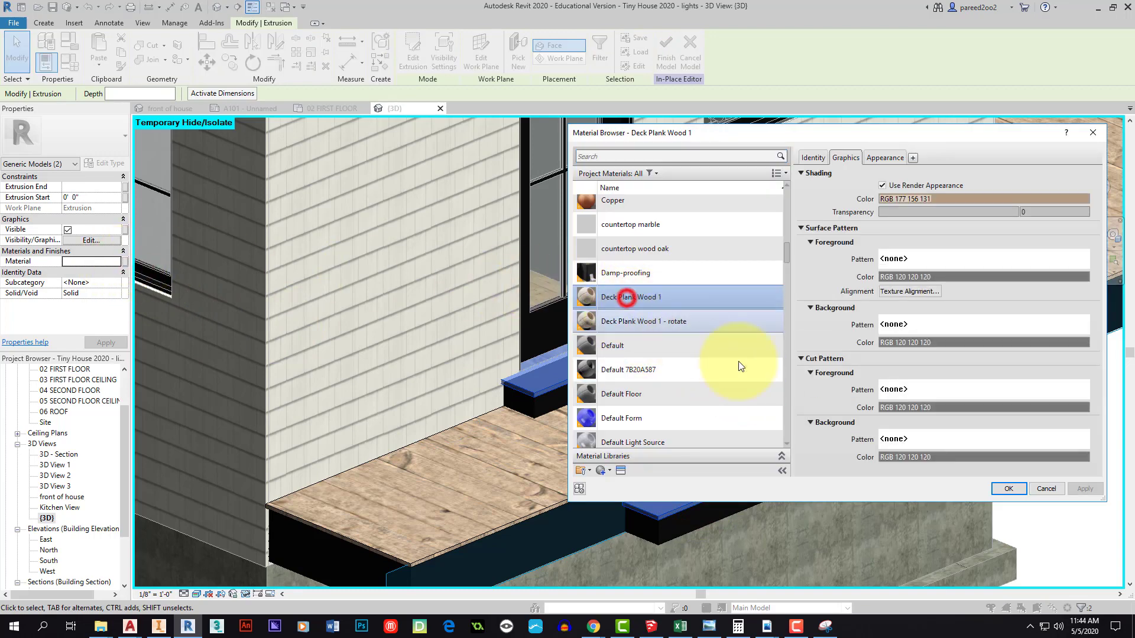
{"action": "left_click", "coordinate": [1008, 488]}
{"action": "left_click", "coordinate": [911, 491]}
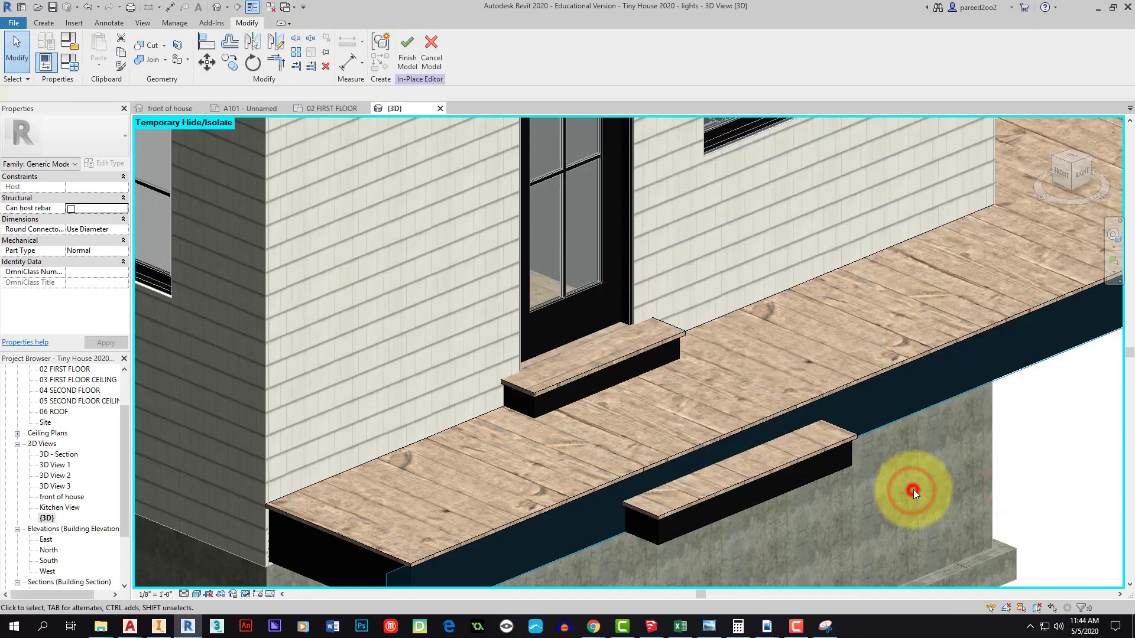
Assign the Deck Plank Wood 1 - rotate material to the tread of the lower entry step
{"action": "left_click", "coordinate": [700, 497]}
{"action": "left_click", "coordinate": [114, 261]}
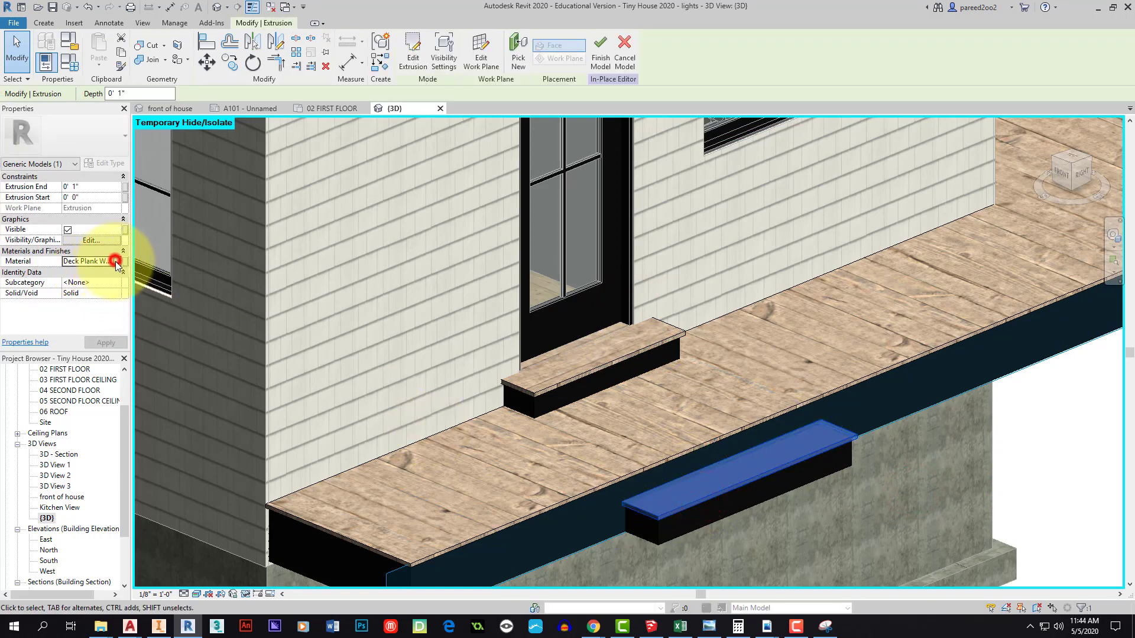
{"action": "left_click", "coordinate": [117, 261]}
{"action": "left_click", "coordinate": [681, 346]}
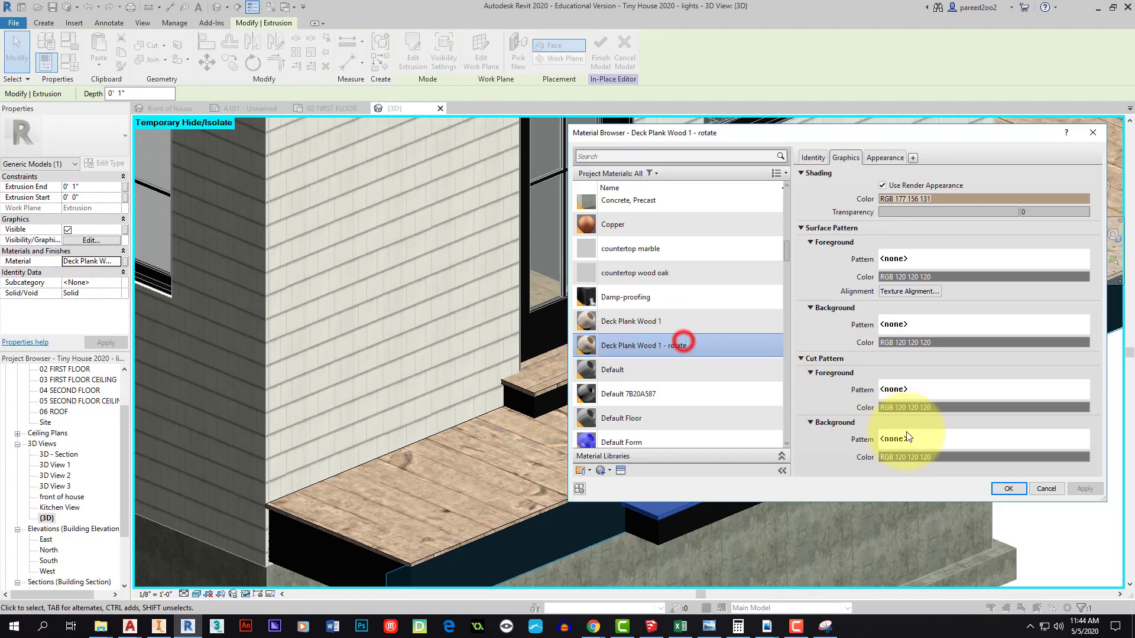
{"action": "left_click", "coordinate": [1005, 488]}
{"action": "left_click", "coordinate": [912, 495]}
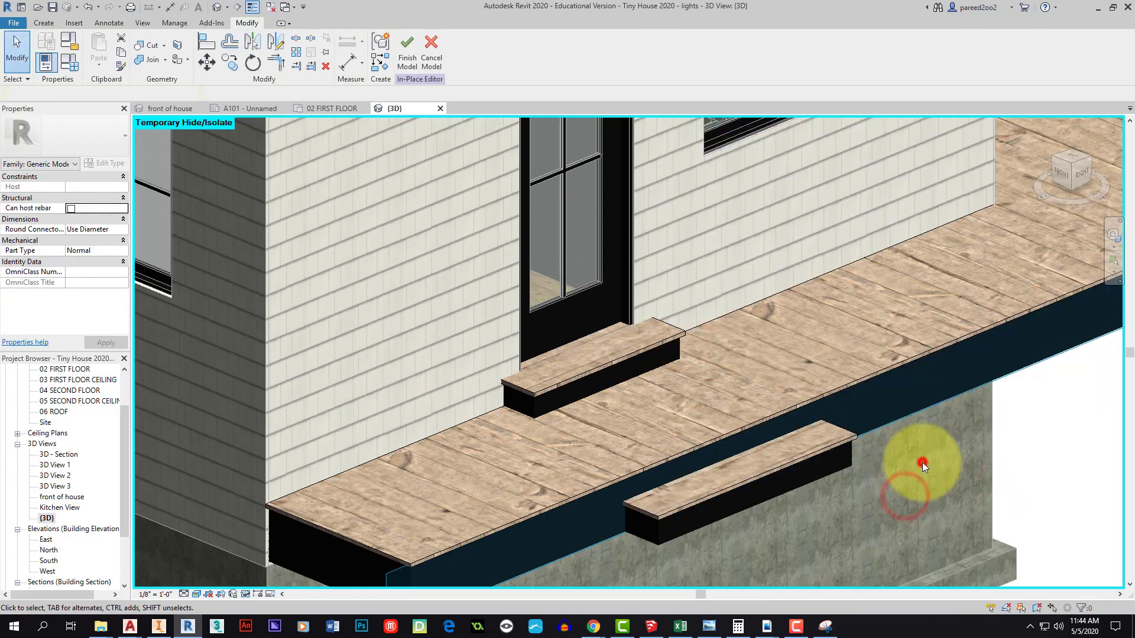
Finish editing the in-place deck and steps model and save the project
{"action": "scroll", "coordinate": [913, 445], "scroll_direction": "down", "scroll_amount": 3}
{"action": "middle_click_drag", "start_coordinate": [862, 452], "coordinate": [762, 439]}
{"action": "scroll", "coordinate": [762, 438], "scroll_direction": "down", "scroll_amount": 3}
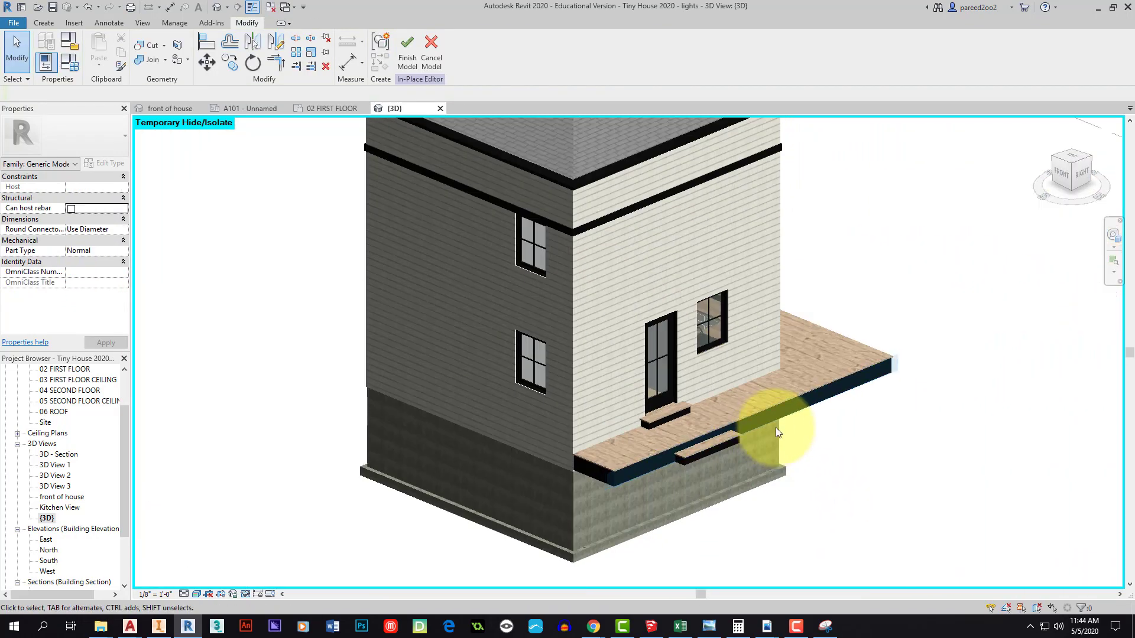
{"action": "scroll", "coordinate": [738, 420], "scroll_direction": "up", "scroll_amount": 4}
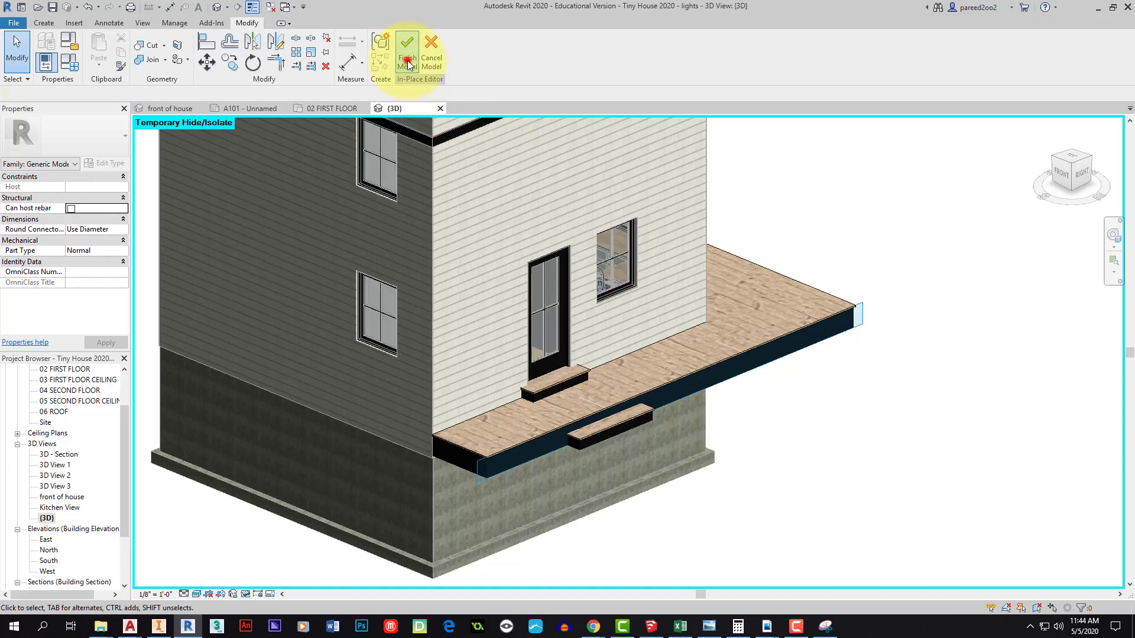
{"action": "left_click", "coordinate": [408, 64]}
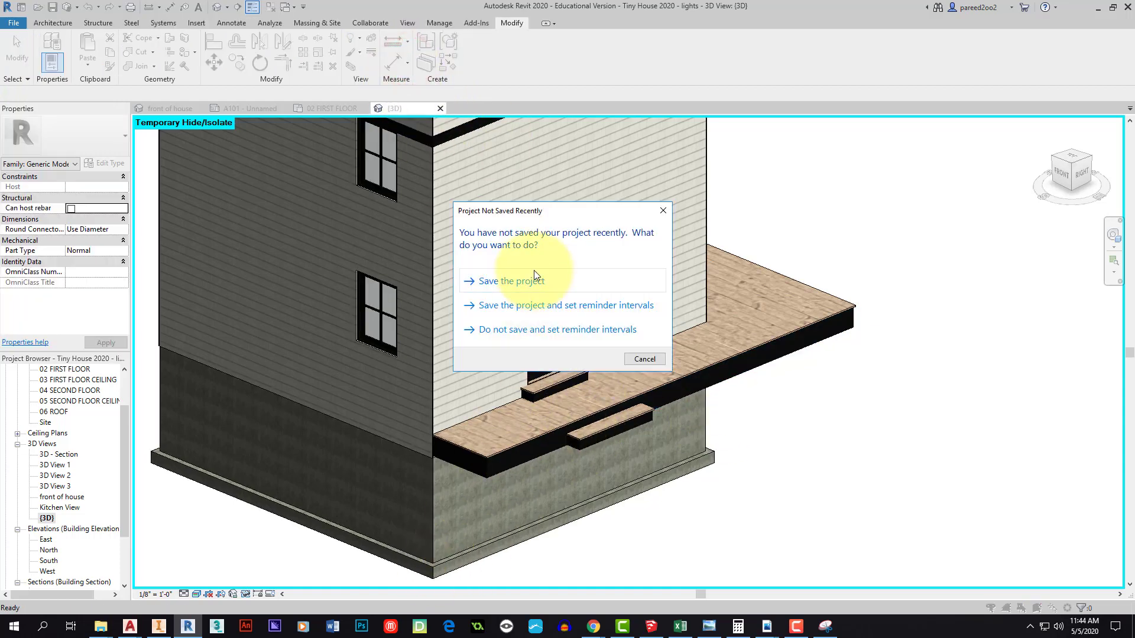
{"action": "left_click", "coordinate": [536, 284]}
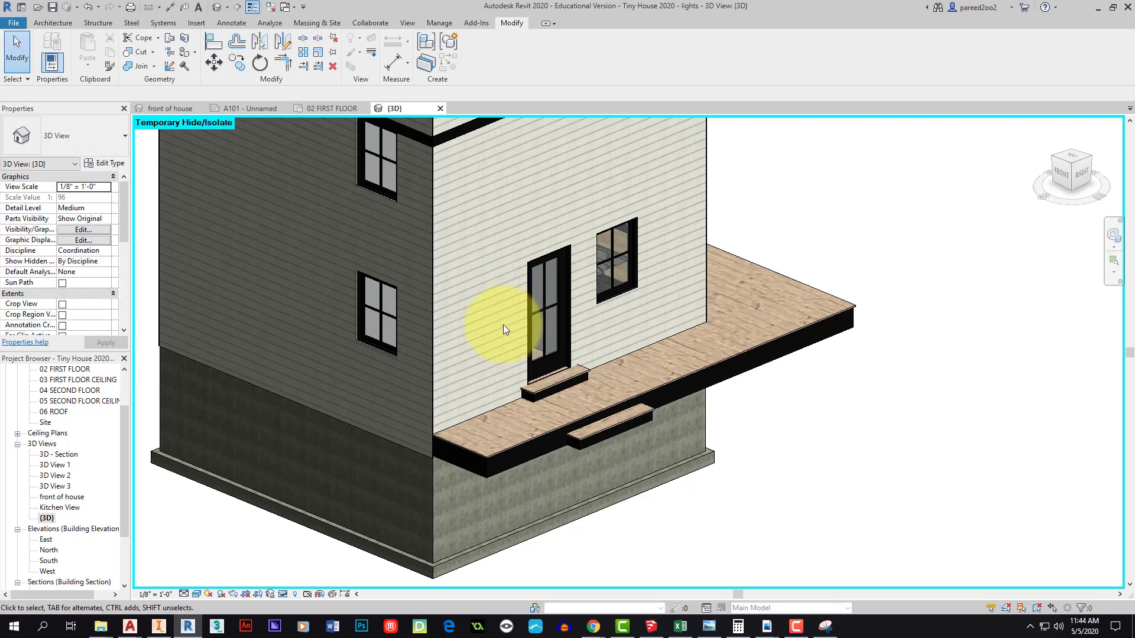
Reset the temporary hide/isolate in the 3D view to bring back the hidden site elements around the house
{"action": "left_click", "coordinate": [282, 594]}
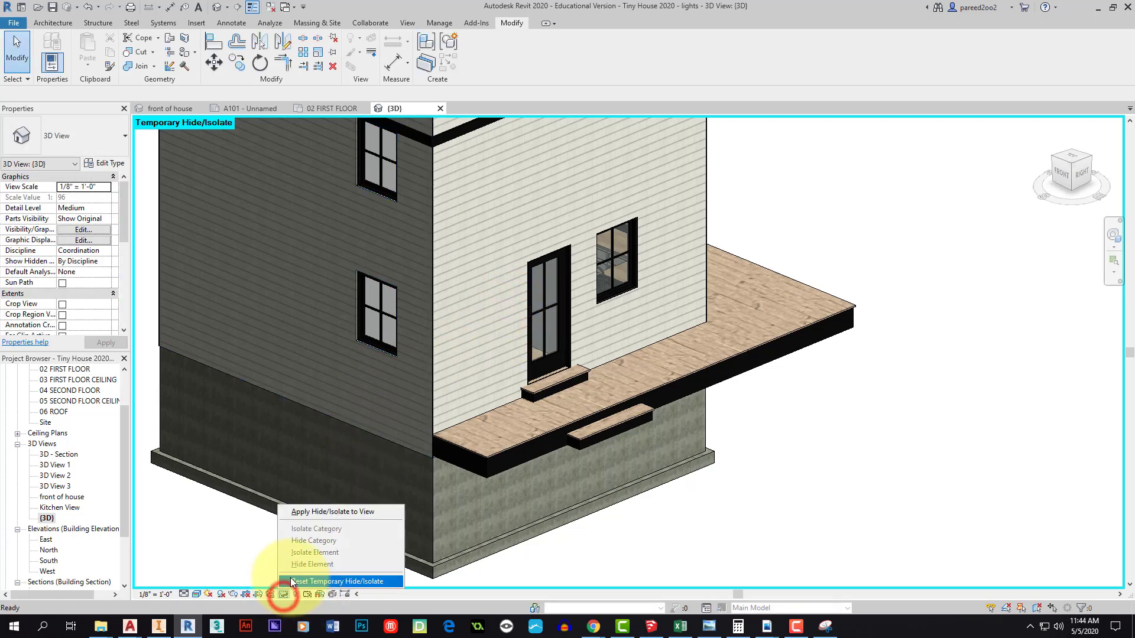
{"action": "left_click", "coordinate": [303, 582]}
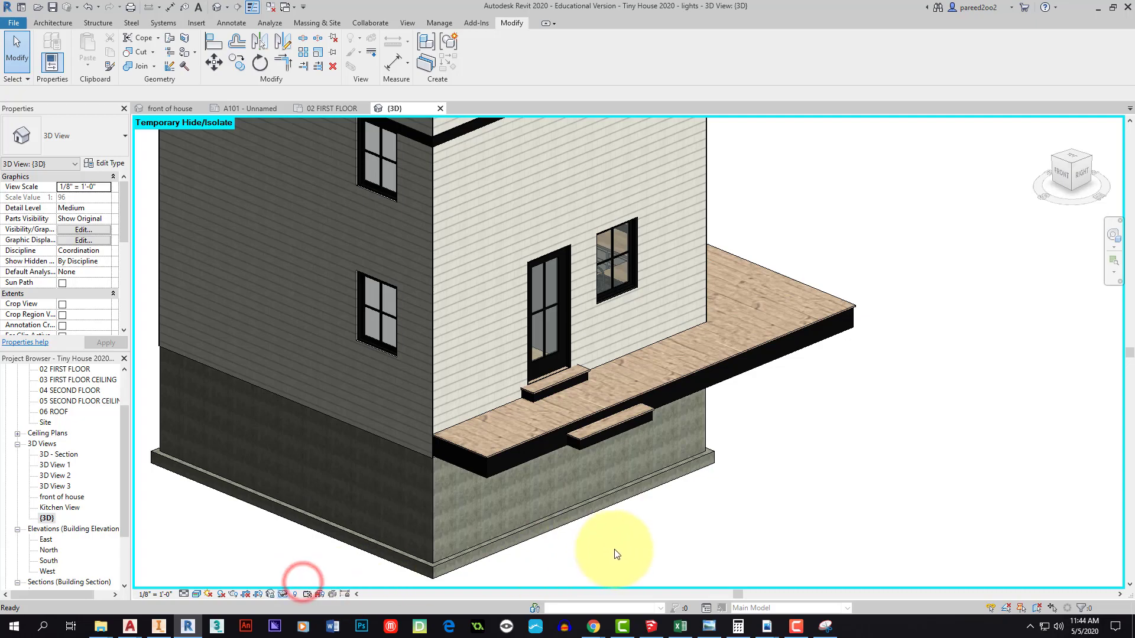
{"action": "scroll", "coordinate": [615, 549], "scroll_direction": "down", "scroll_amount": 6}
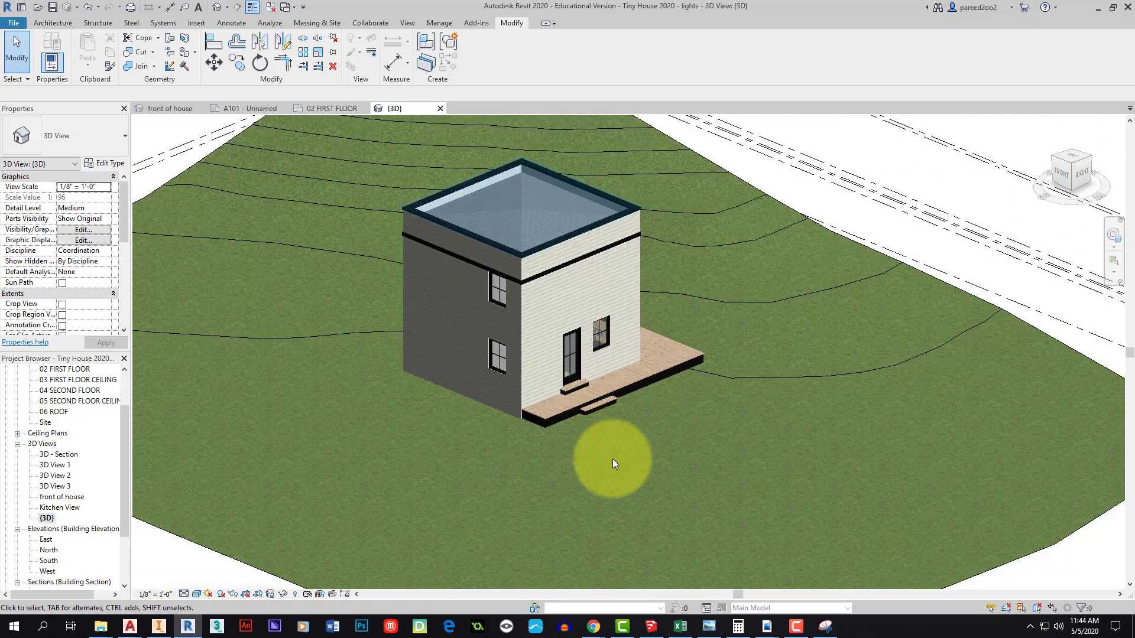
{"action": "mouse_move", "coordinate": [1094, 187]}
{"action": "left_mouse_down"}
{"action": "mouse_move", "coordinate": [754, 151]}
{"action": "mouse_move", "coordinate": [831, 203]}
{"action": "mouse_move", "coordinate": [933, 219]}
{"action": "mouse_move", "coordinate": [747, 172]}
{"action": "mouse_move", "coordinate": [760, 222]}
{"action": "mouse_move", "coordinate": [1072, 268]}
{"action": "left_mouse_up"}
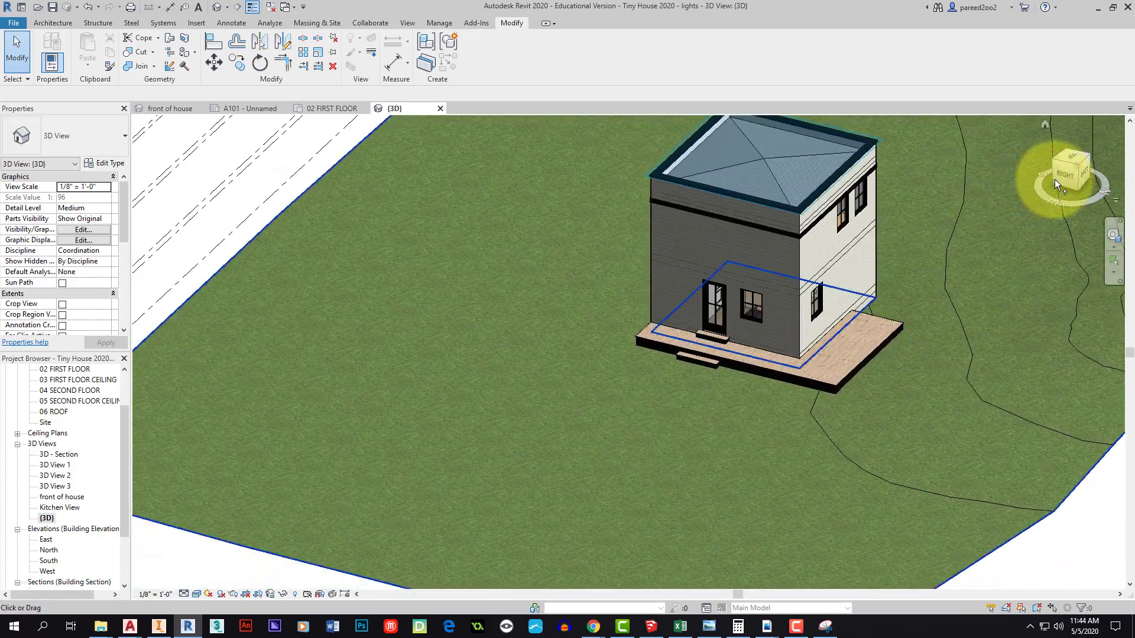
{"action": "left_click", "coordinate": [1058, 172]}
{"action": "middle_click_drag", "start_coordinate": [758, 323], "coordinate": [732, 331]}
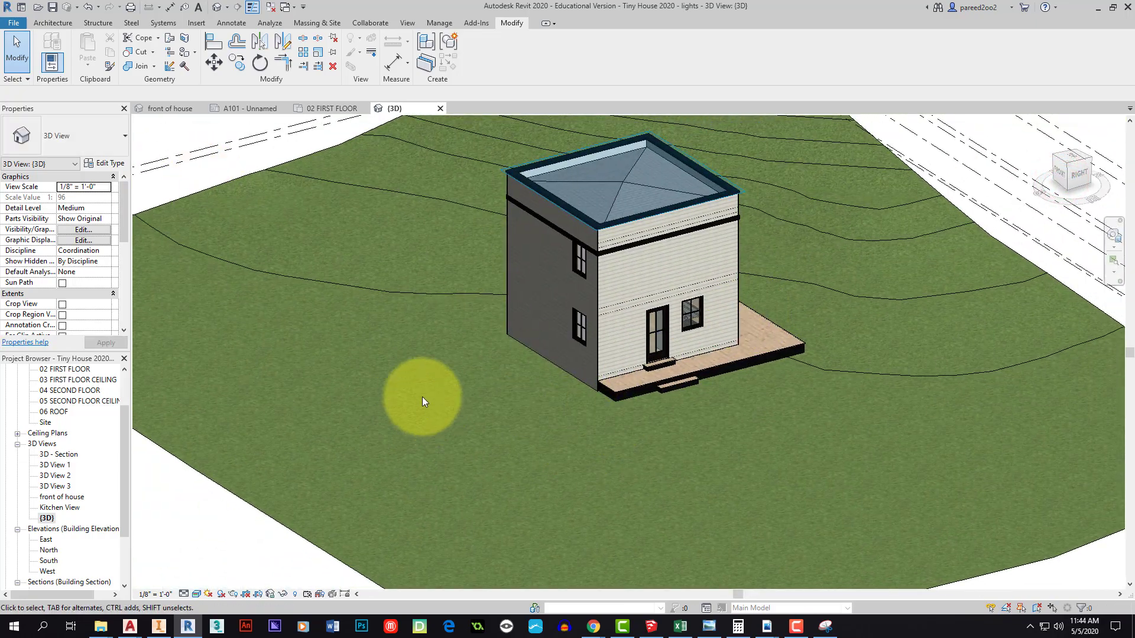
{"action": "middle_click_drag", "start_coordinate": [422, 396], "coordinate": [466, 378]}
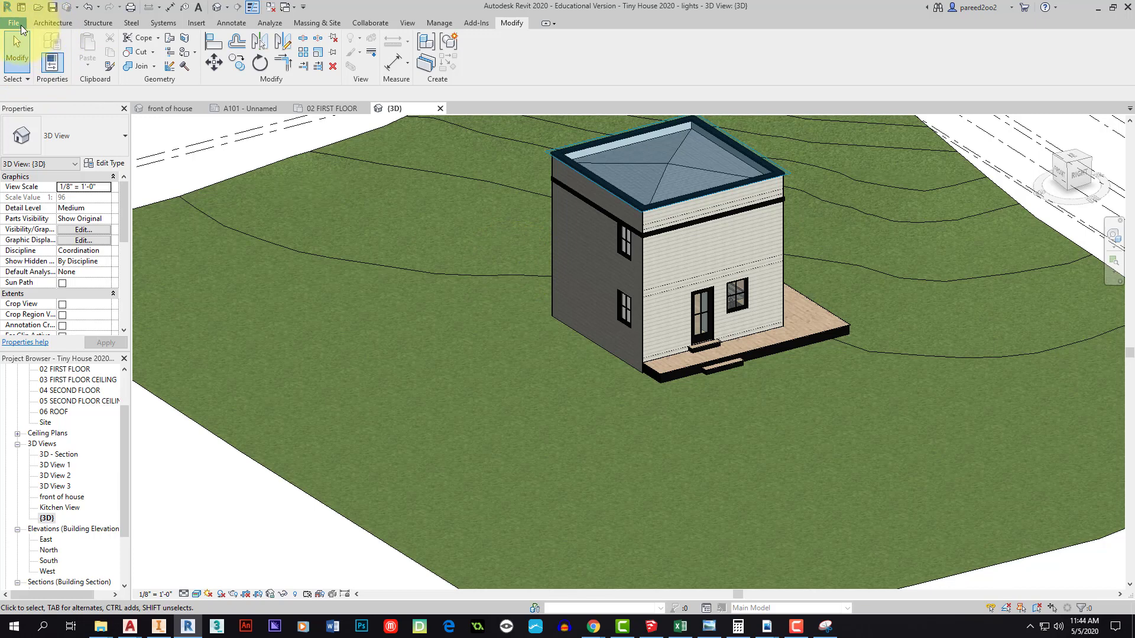
Start a new in-place model component in the Generic Models category and name it driveway
{"action": "left_click", "coordinate": [46, 26]}
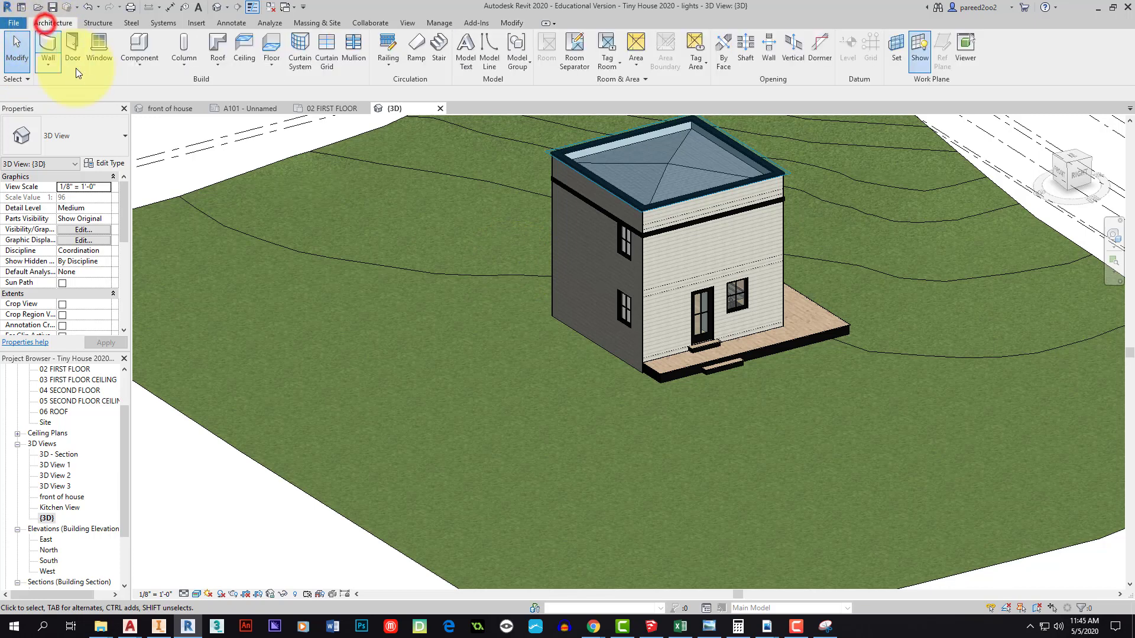
{"action": "left_click", "coordinate": [145, 67]}
{"action": "left_click", "coordinate": [157, 112]}
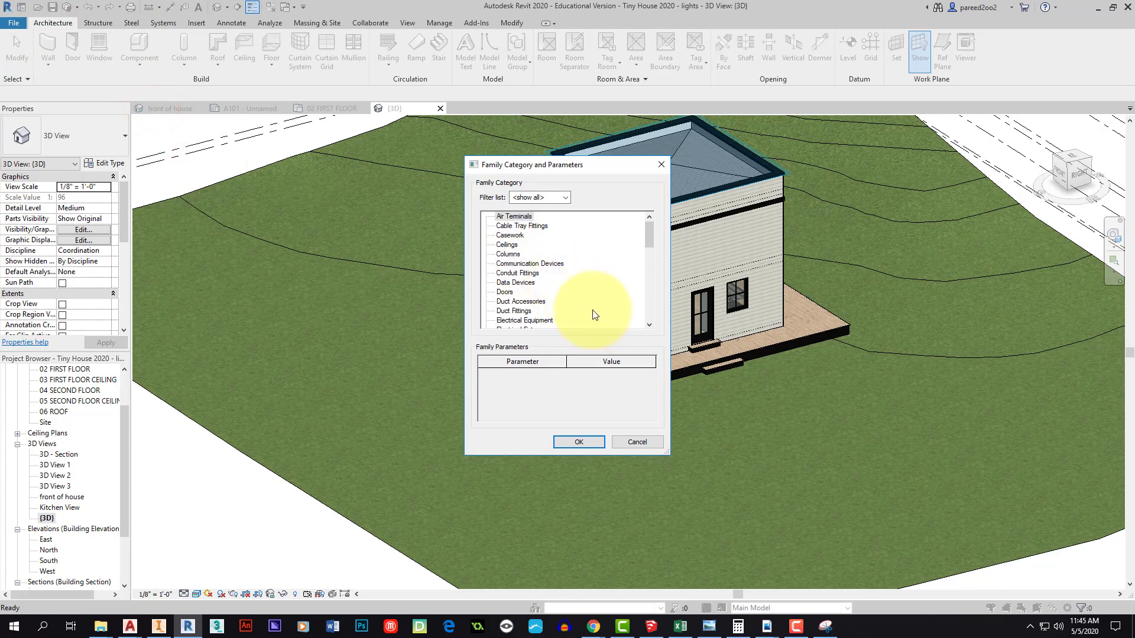
{"action": "left_click_drag", "start_coordinate": [654, 235], "coordinate": [650, 264]}
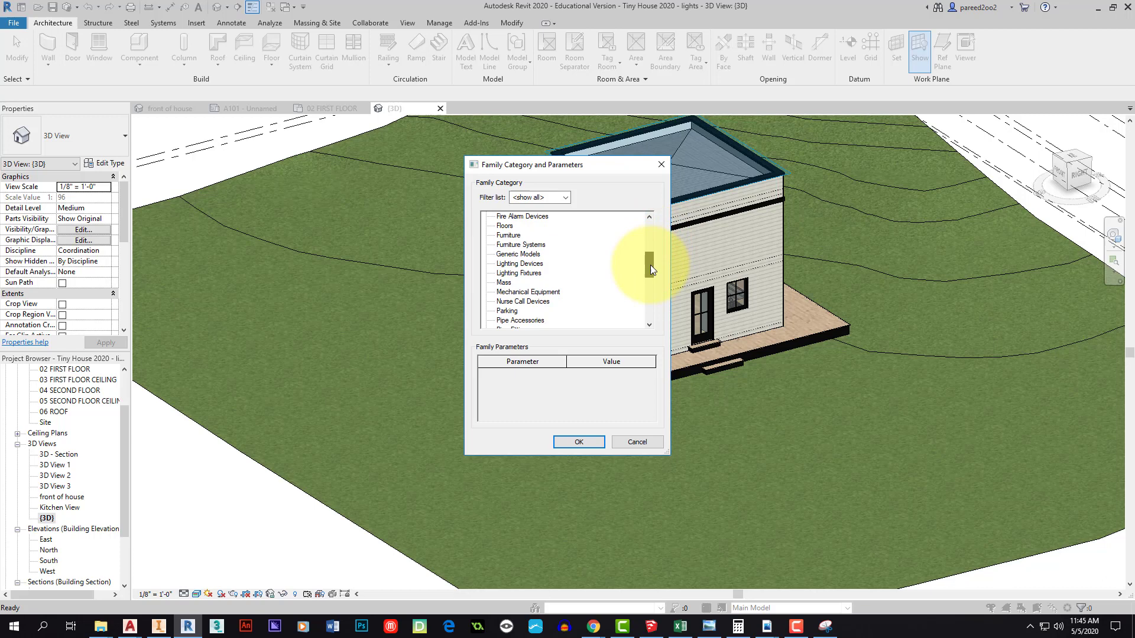
{"action": "left_click", "coordinate": [506, 254]}
{"action": "left_click", "coordinate": [573, 441]}
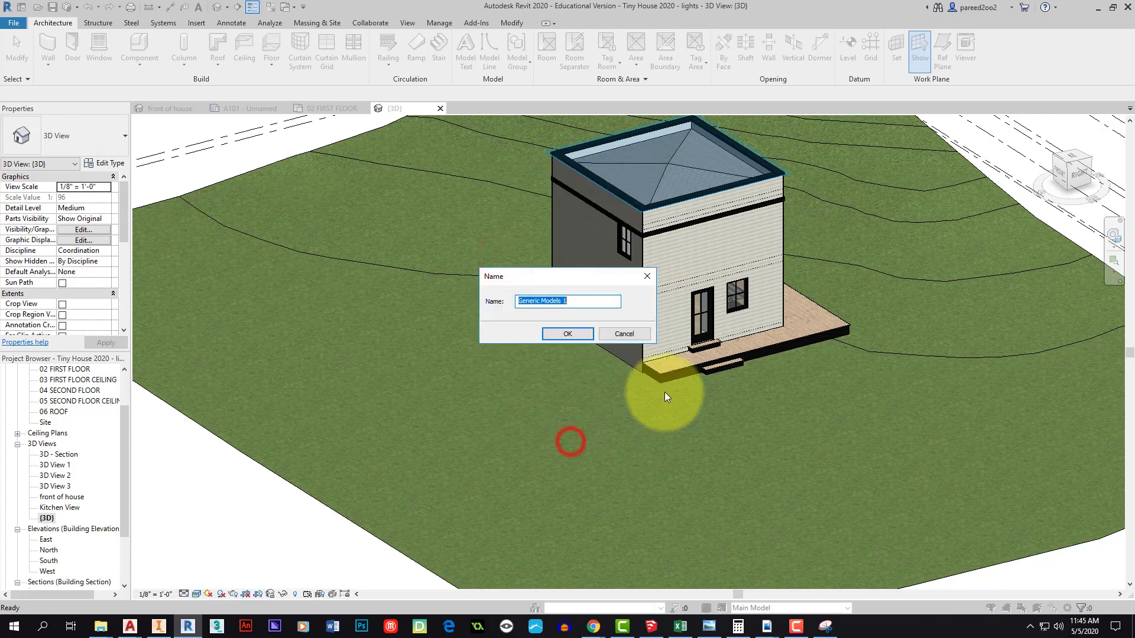
{"action": "type", "text": "dr"}
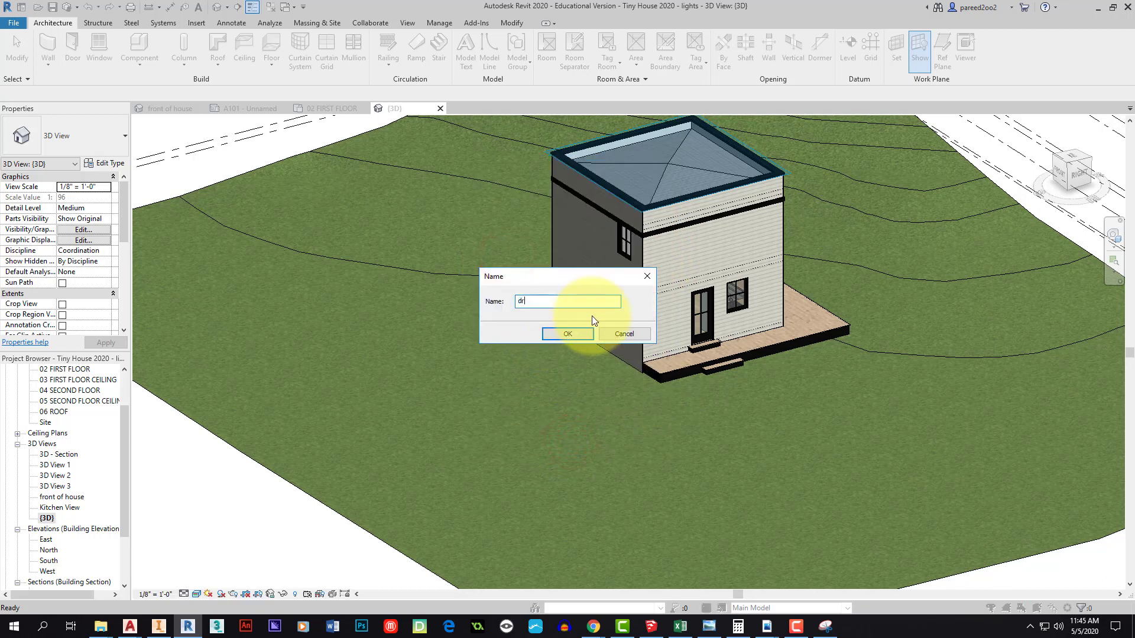
{"action": "type", "text": "iveway"}
{"action": "key", "text": "Return"}
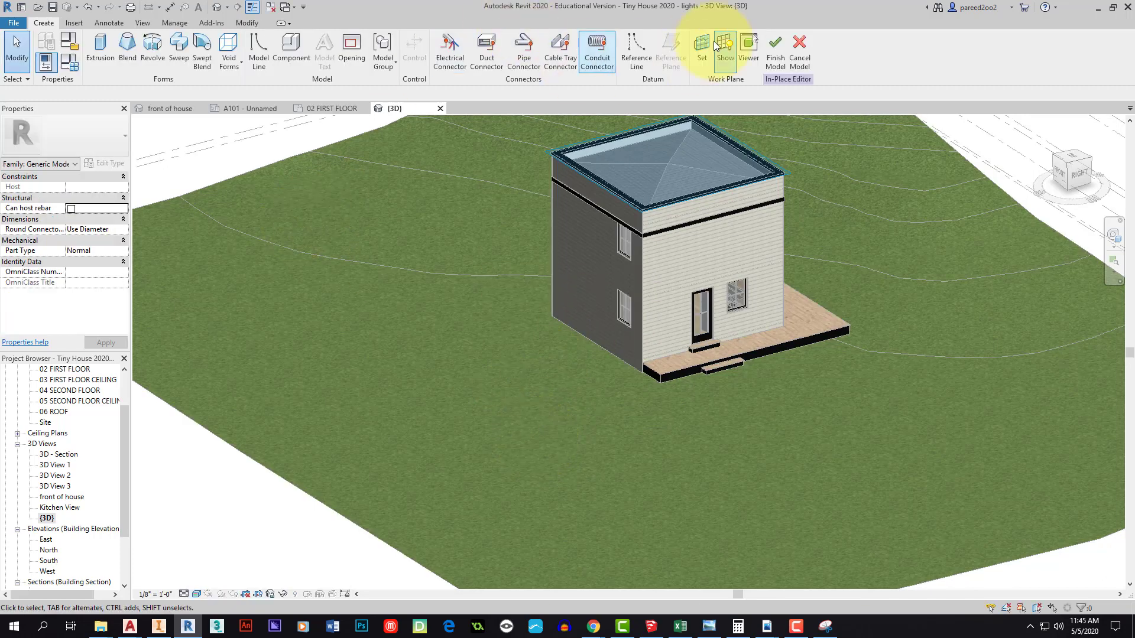
Set the driveway model's work plane to Level : 01 TOP OF FOUNDATION WALL
{"action": "left_click", "coordinate": [701, 43]}
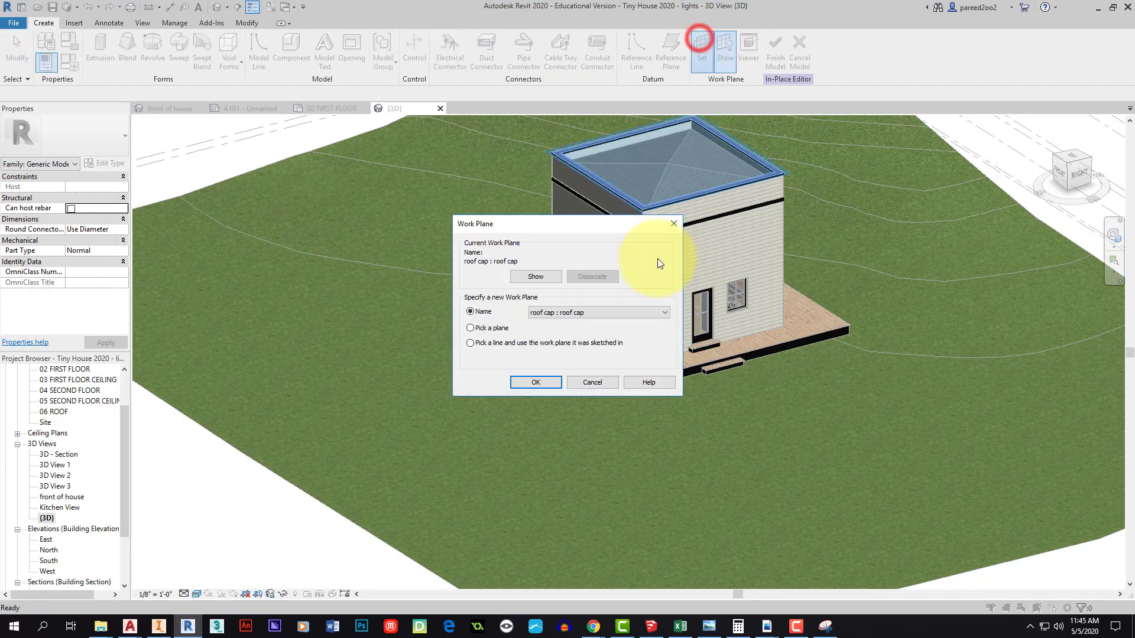
{"action": "left_click", "coordinate": [470, 328]}
{"action": "left_click", "coordinate": [484, 312]}
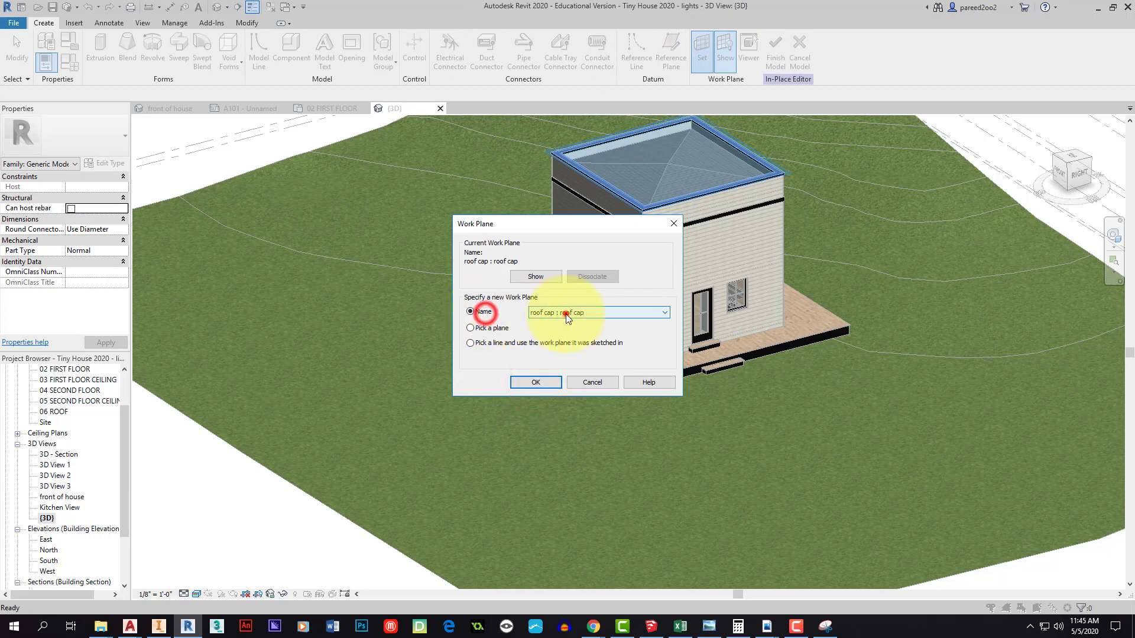
{"action": "left_click", "coordinate": [566, 315]}
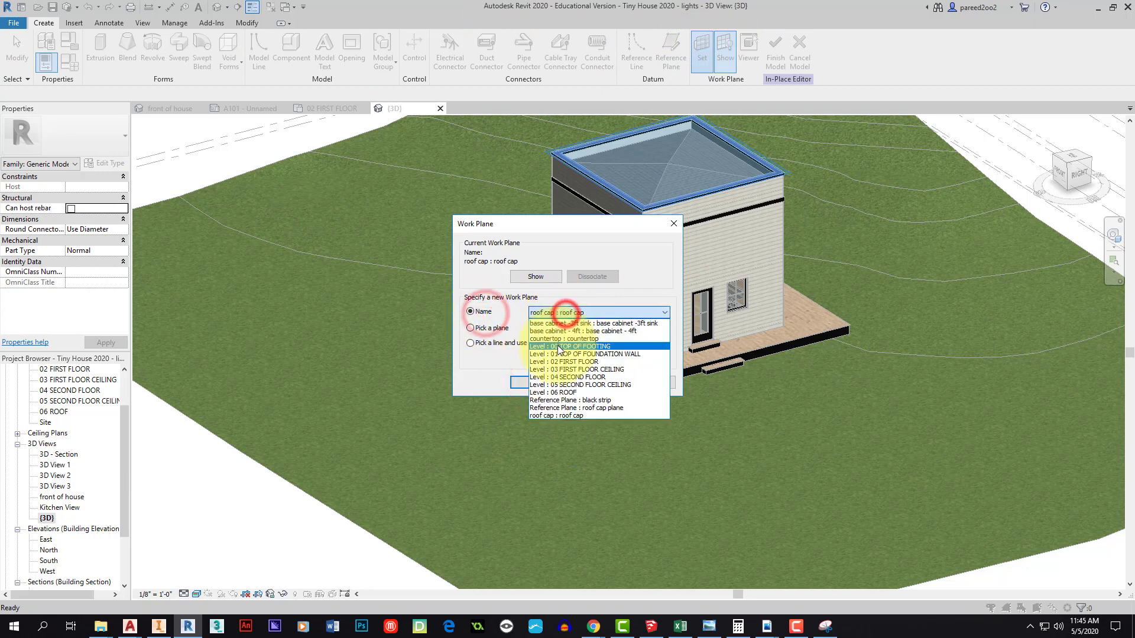
{"action": "left_click", "coordinate": [590, 355]}
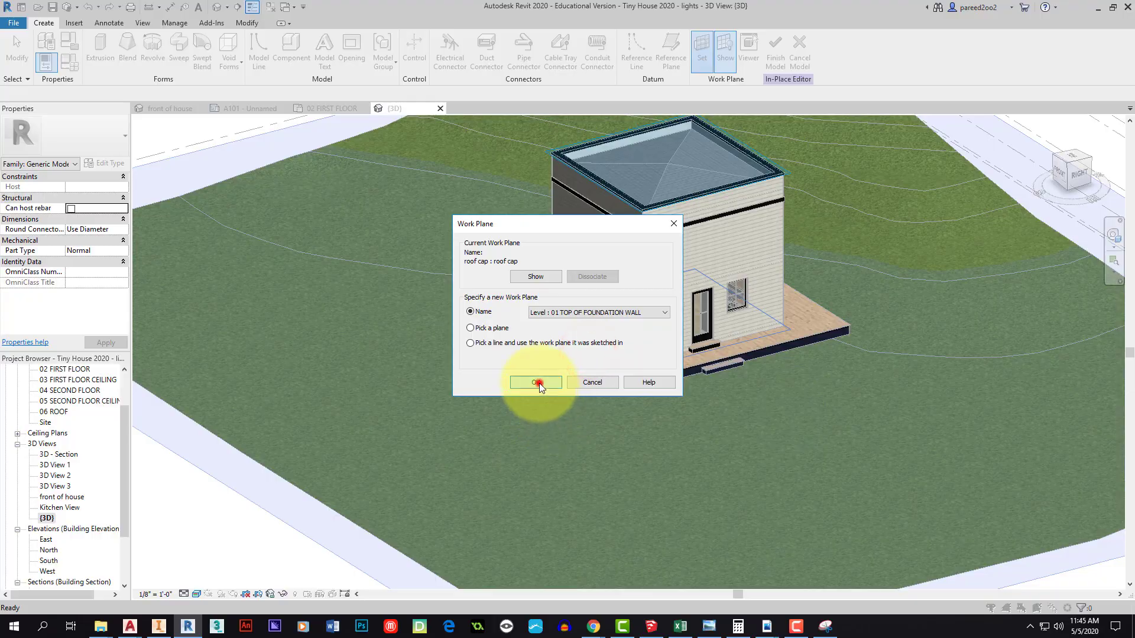
{"action": "left_click", "coordinate": [536, 383]}
{"action": "left_click", "coordinate": [1070, 161]}
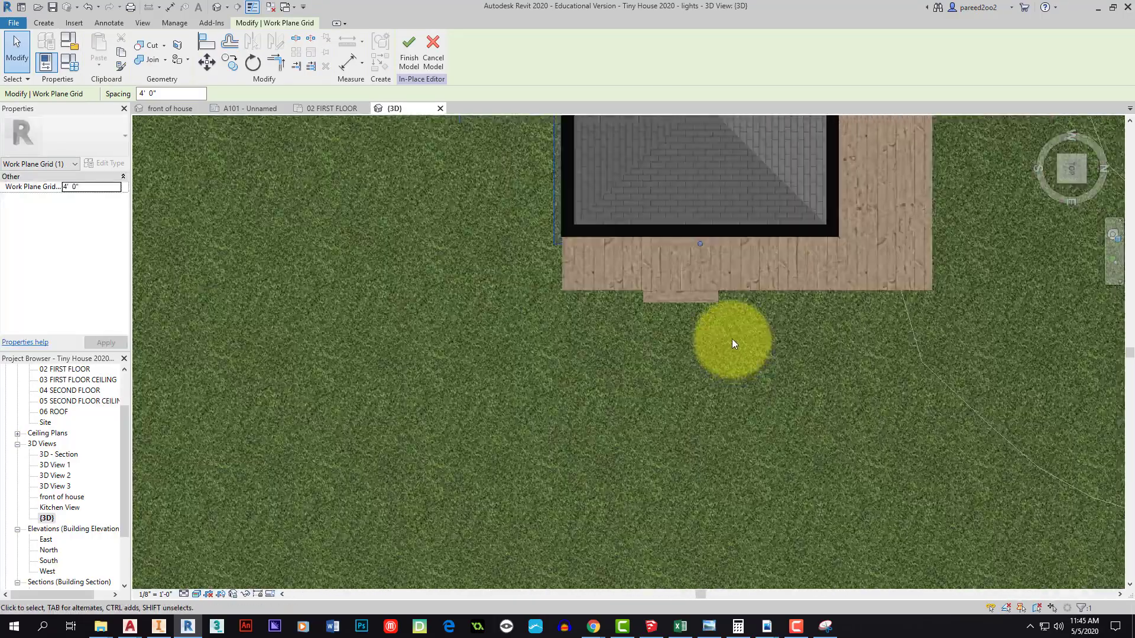
Start an extrusion and sketch its first edge, about 60' 7" long, from just outside the site's south boundary to in front of the entry steps
{"action": "scroll", "coordinate": [731, 343], "scroll_direction": "down", "scroll_amount": 5}
{"action": "scroll", "coordinate": [697, 337], "scroll_direction": "up", "scroll_amount": 1}
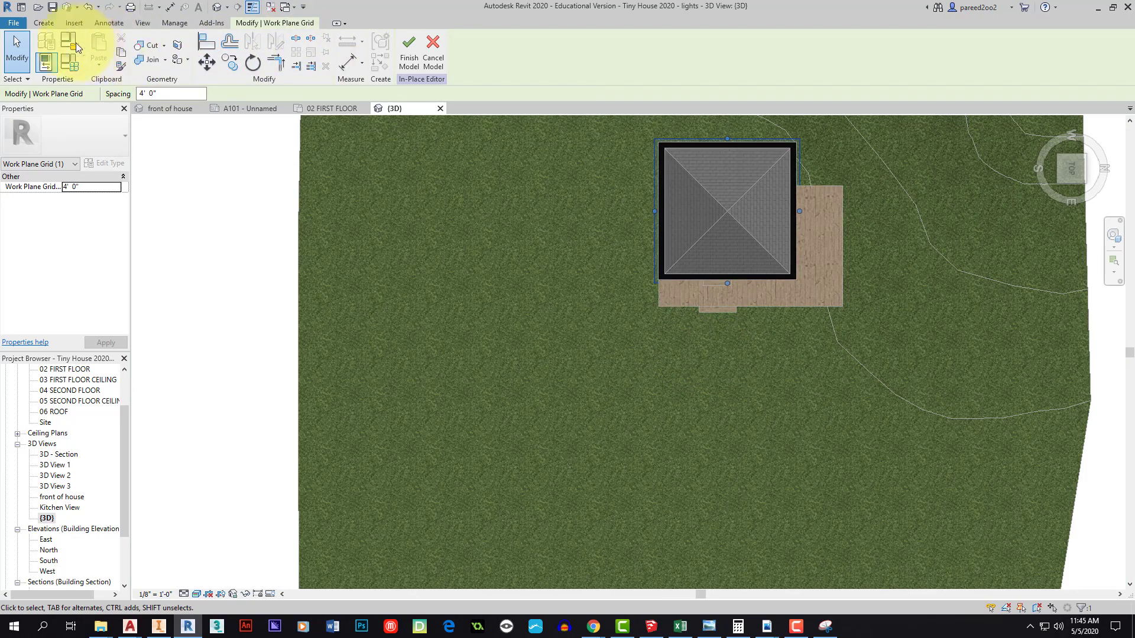
{"action": "left_click", "coordinate": [43, 23]}
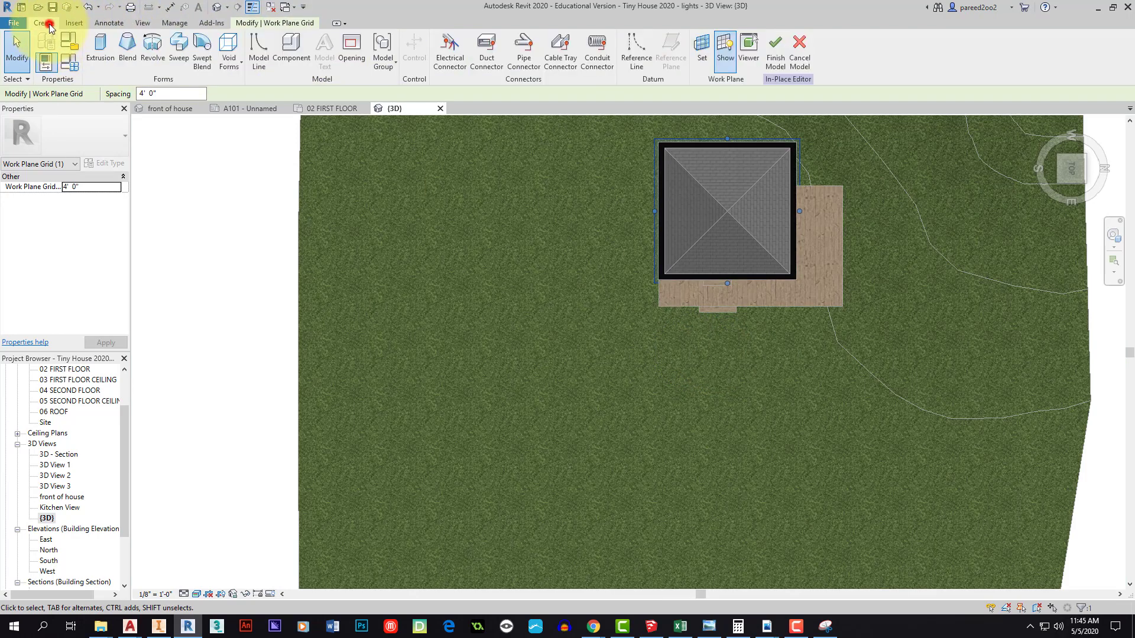
{"action": "left_click", "coordinate": [100, 50]}
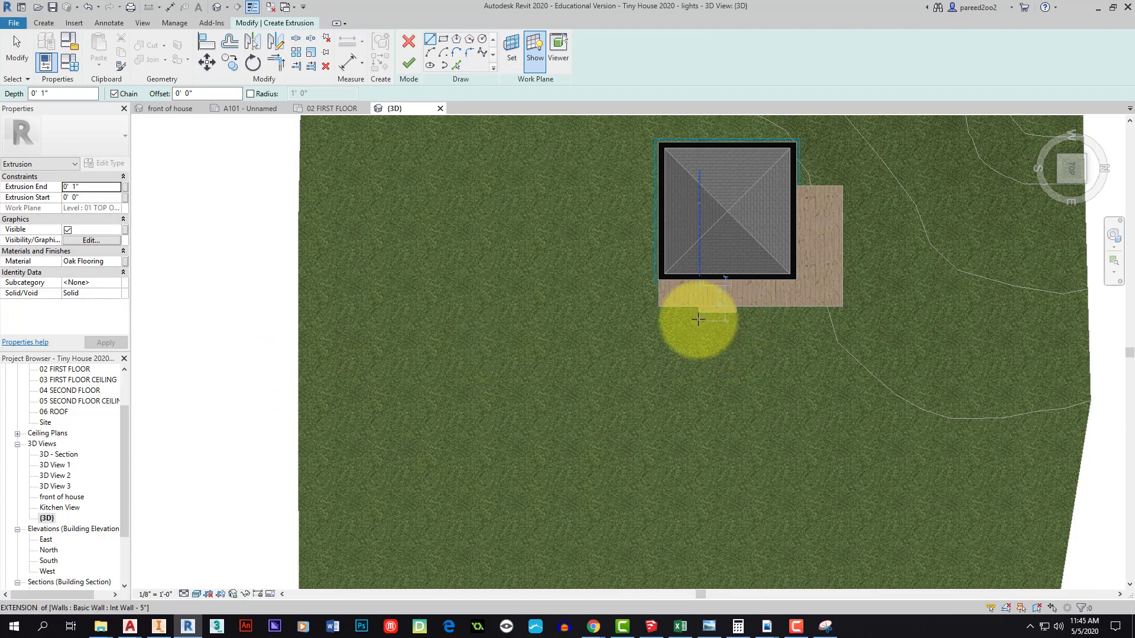
{"action": "scroll", "coordinate": [698, 319], "scroll_direction": "up", "scroll_amount": 3}
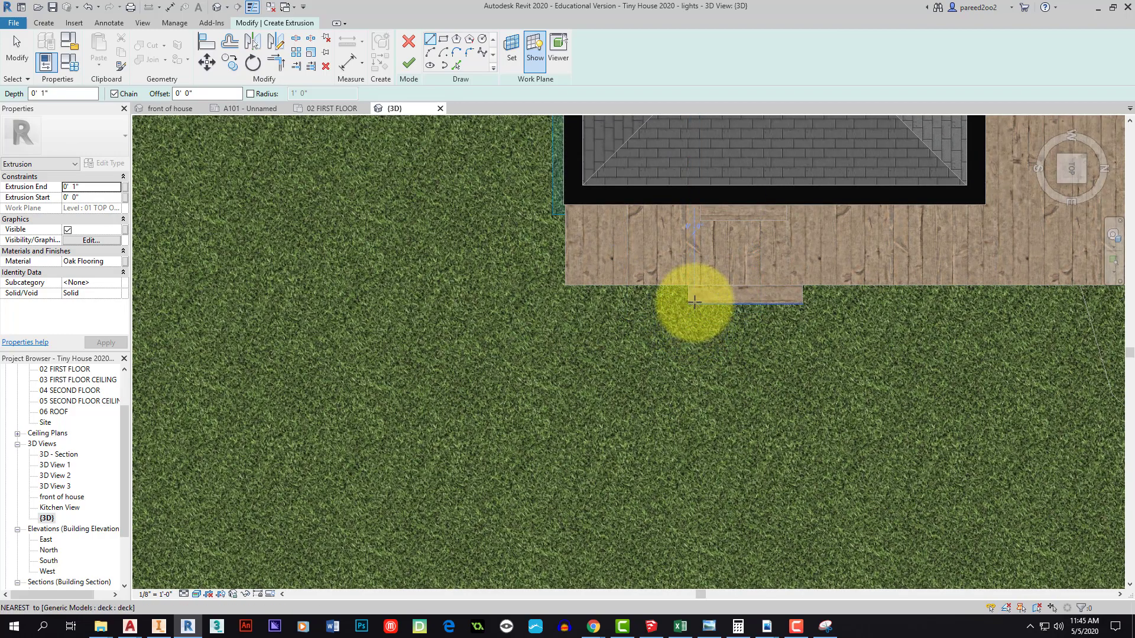
{"action": "scroll", "coordinate": [695, 305], "scroll_direction": "down", "scroll_amount": 5}
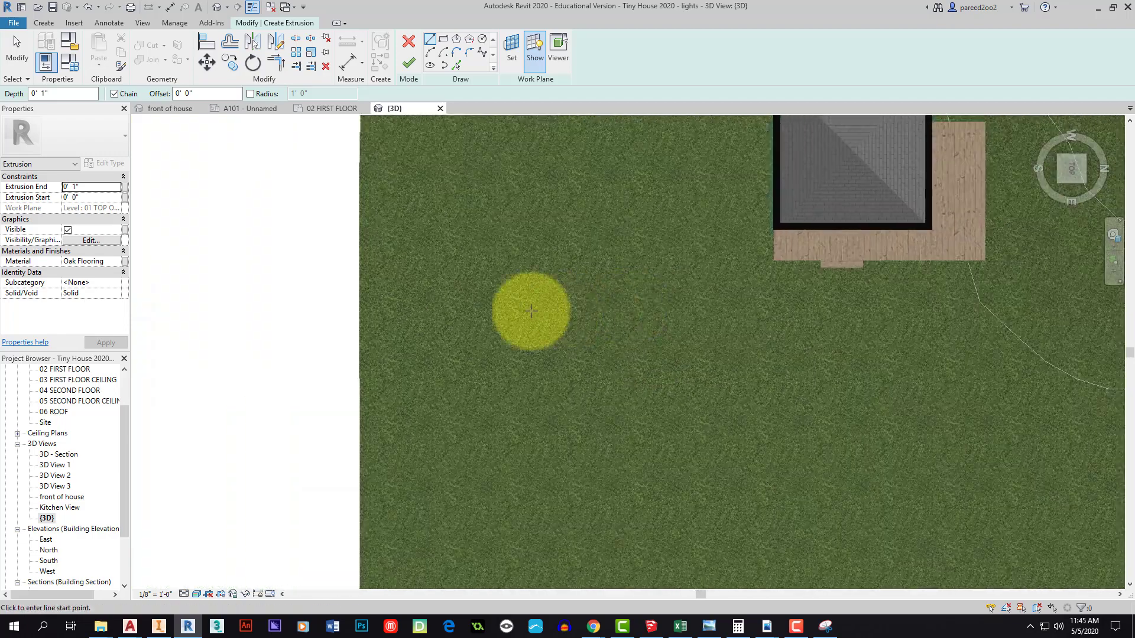
{"action": "left_click", "coordinate": [347, 325]}
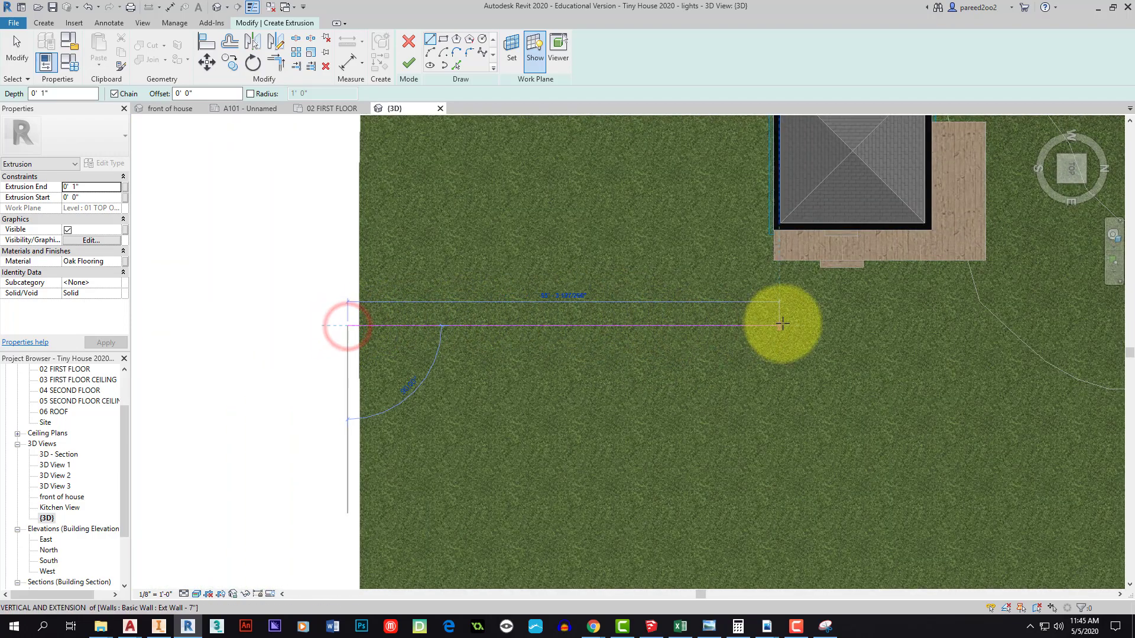
{"action": "middle_click_drag", "start_coordinate": [785, 321], "coordinate": [613, 333]}
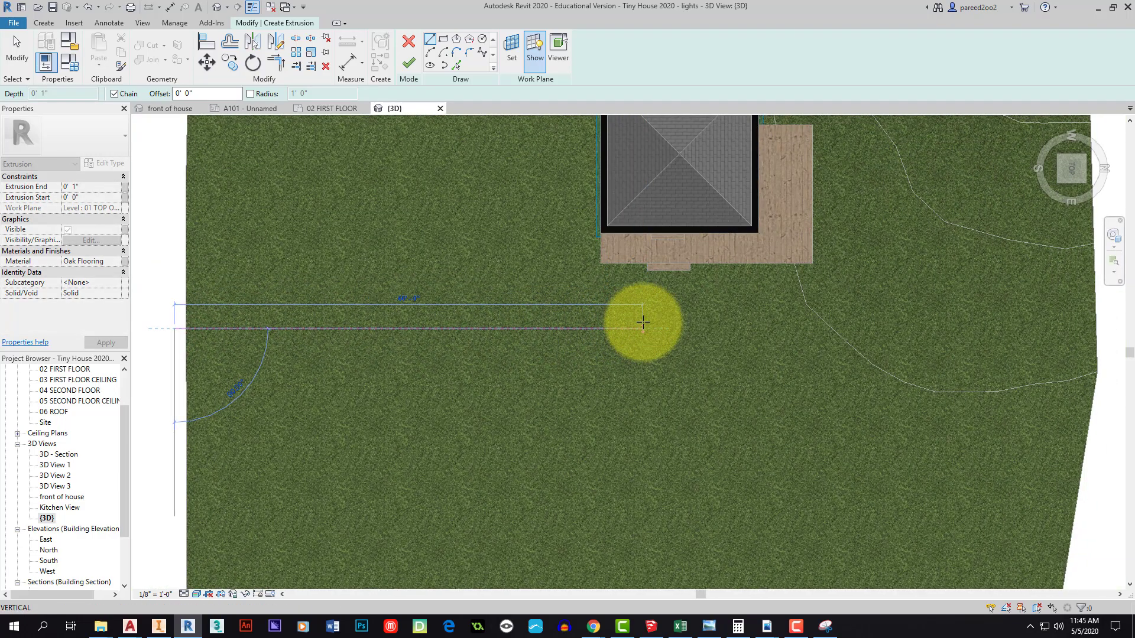
{"action": "left_click", "coordinate": [646, 322]}
Sketch the walkway outline from the driveway edge up to the bottom step, across the step's front and back down level with that edge
{"action": "scroll", "coordinate": [647, 273], "scroll_direction": "up", "scroll_amount": 3}
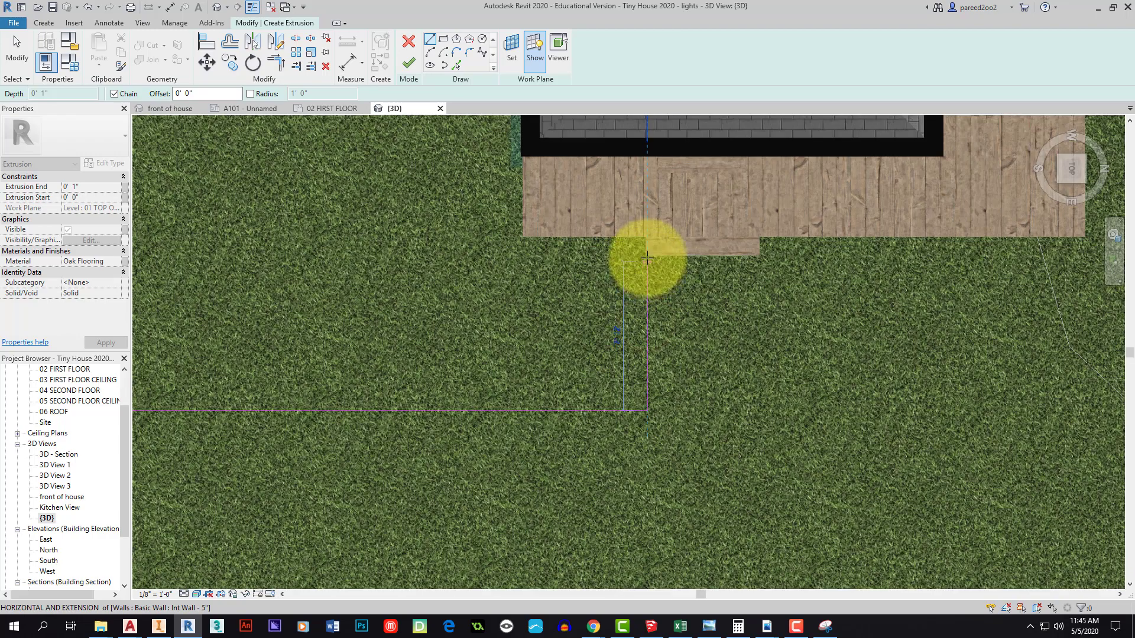
{"action": "left_click", "coordinate": [647, 256]}
{"action": "left_click", "coordinate": [755, 257]}
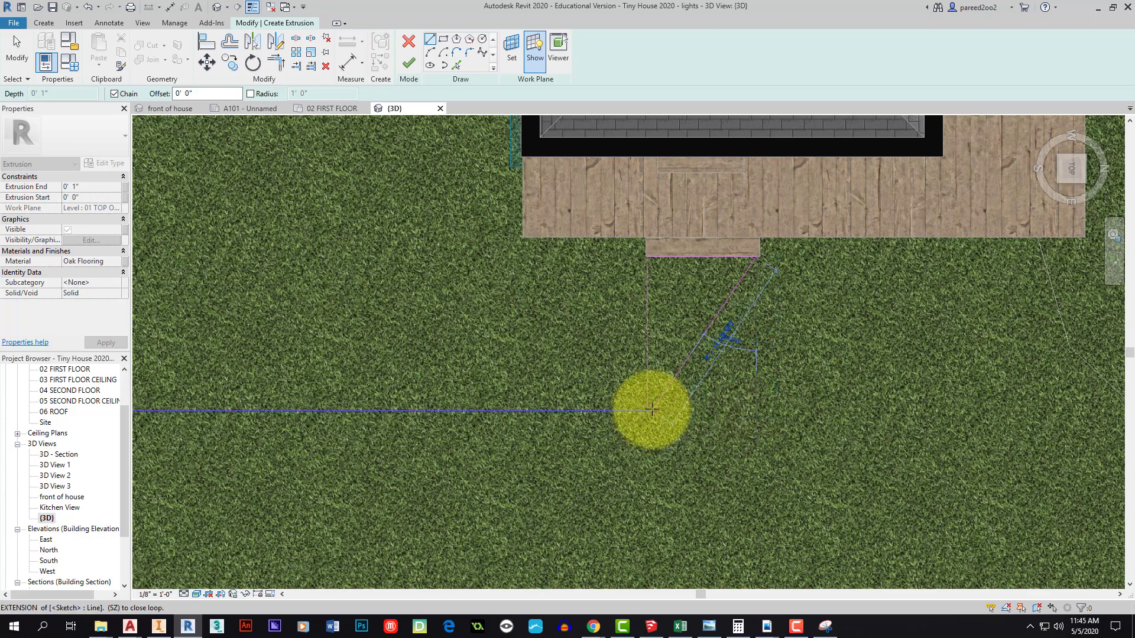
{"action": "left_click", "coordinate": [755, 408]}
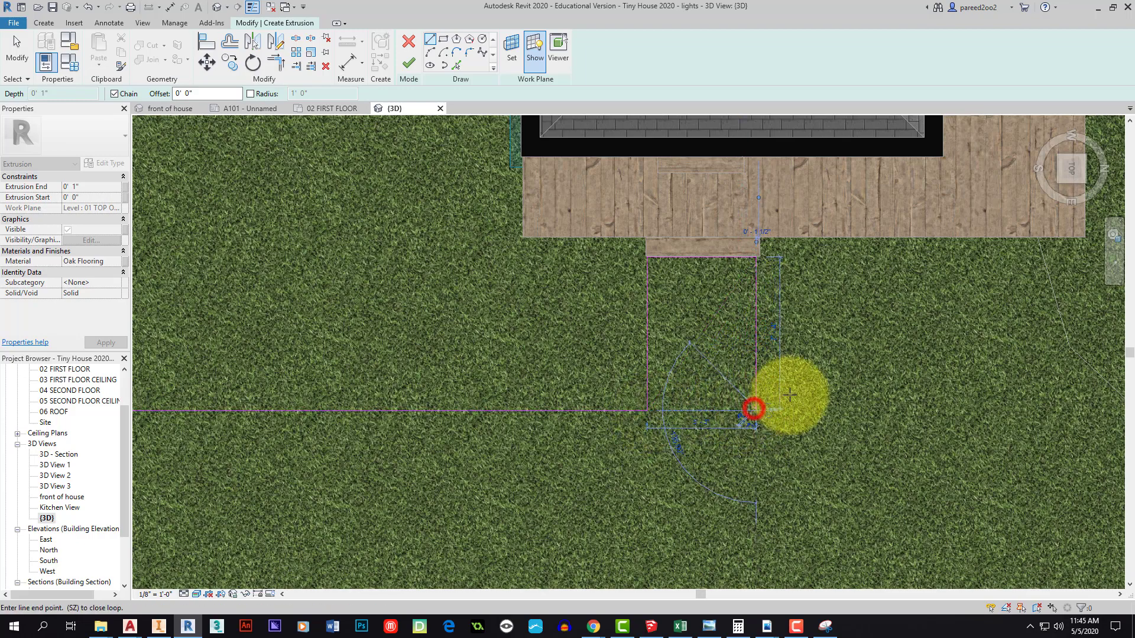
Continue the driveway outline north to the deck's far end and add a 20' edge perpendicular to it, away from the house
{"action": "scroll", "coordinate": [780, 392], "scroll_direction": "down", "scroll_amount": 2}
{"action": "middle_click_drag", "start_coordinate": [772, 390], "coordinate": [548, 351]}
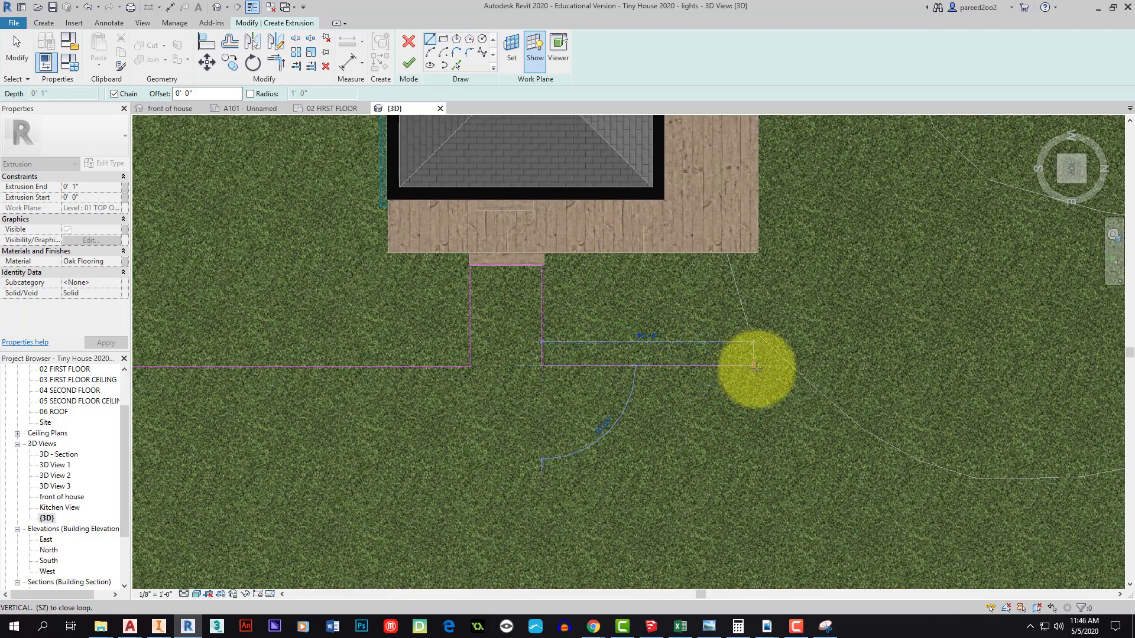
{"action": "left_click", "coordinate": [758, 367]}
{"action": "scroll", "coordinate": [752, 354], "scroll_direction": "down", "scroll_amount": 2}
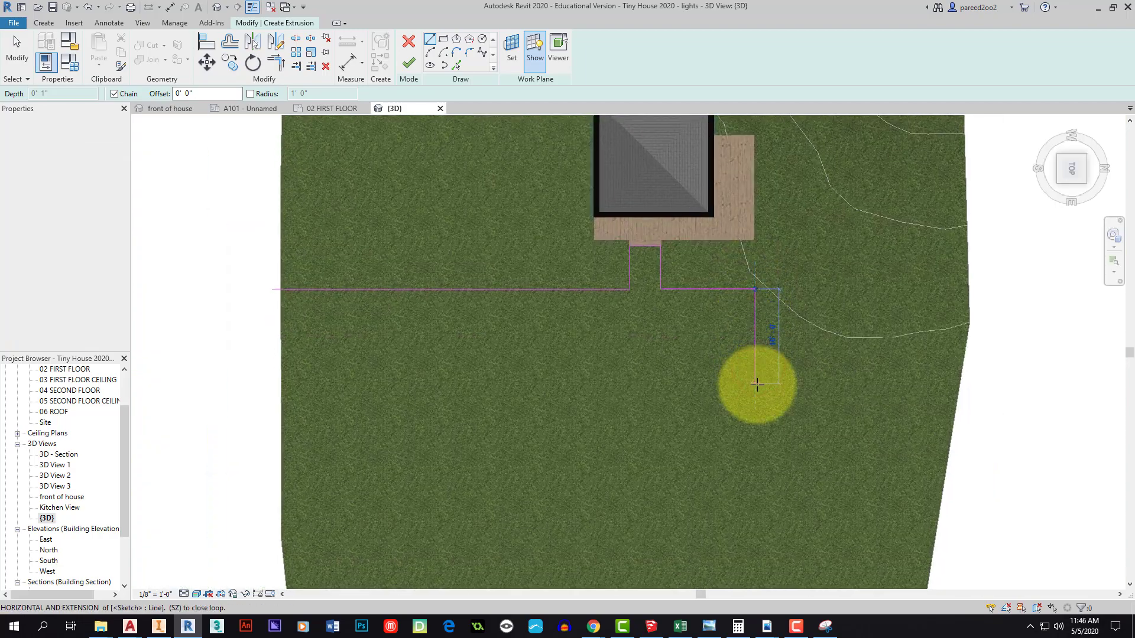
{"action": "scroll", "coordinate": [757, 384], "scroll_direction": "up", "scroll_amount": 3}
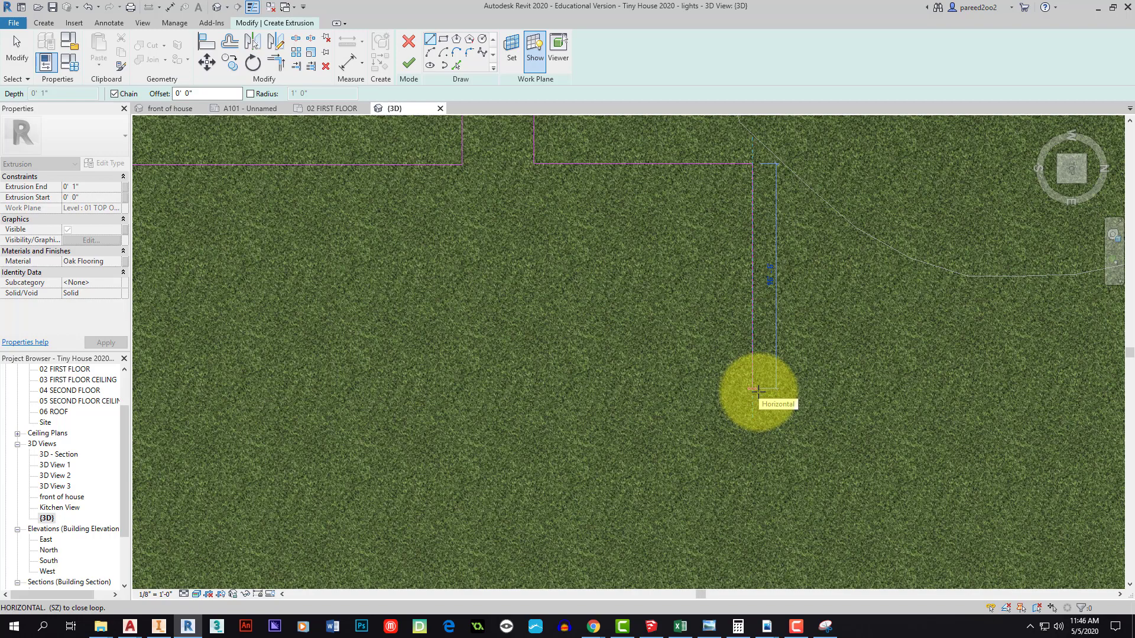
{"action": "left_click", "coordinate": [755, 395]}
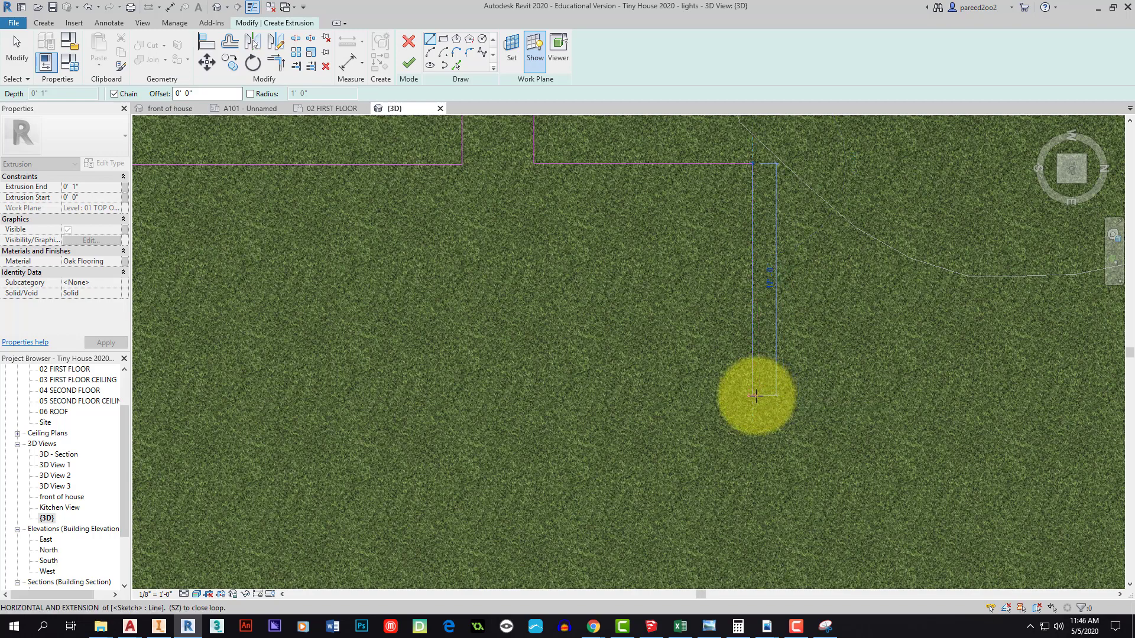
{"action": "type", "text": "20"}
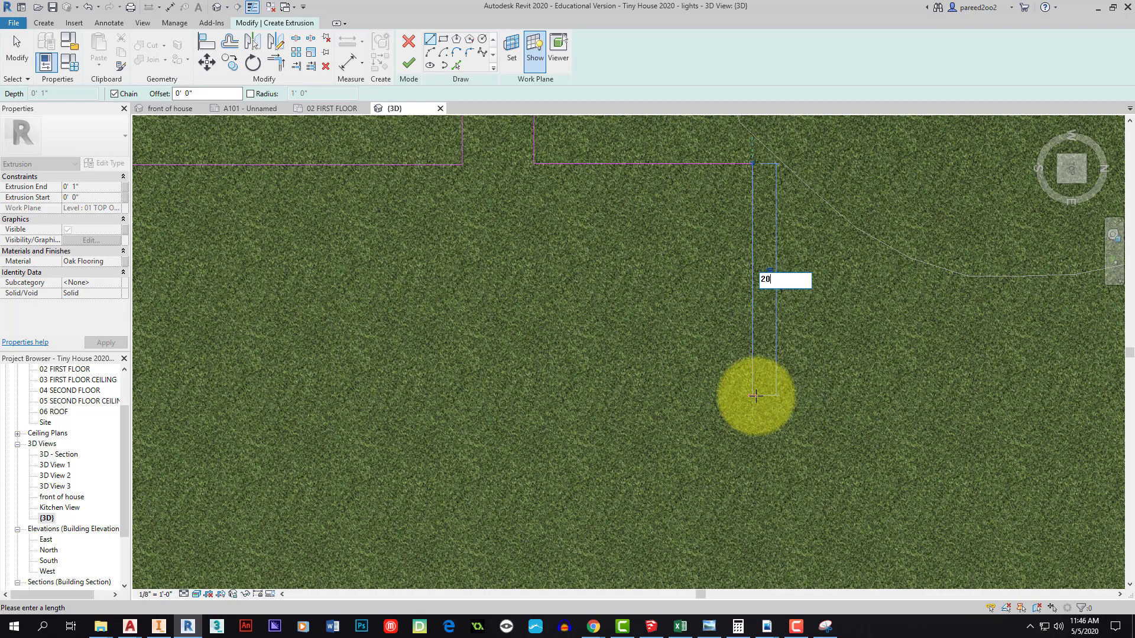
{"action": "key", "text": "Return"}
Close the outline with an 81' outer edge and a south end edge, and pull the first line's end to the new corner
{"action": "scroll", "coordinate": [588, 393], "scroll_direction": "down", "scroll_amount": 4}
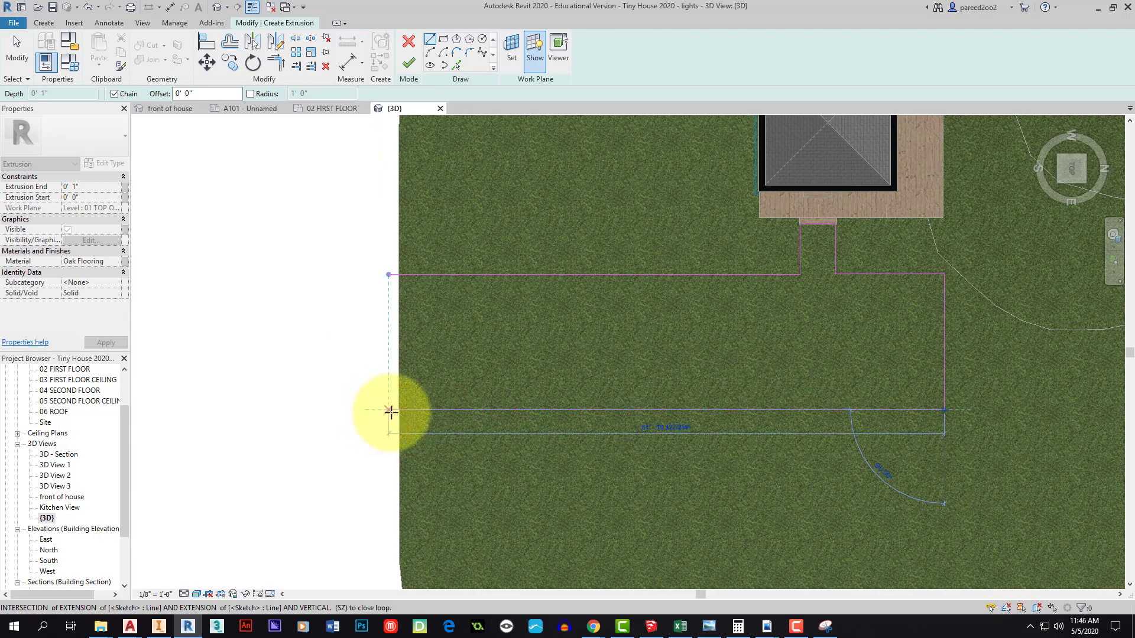
{"action": "left_click", "coordinate": [394, 410]}
{"action": "left_click", "coordinate": [394, 276]}
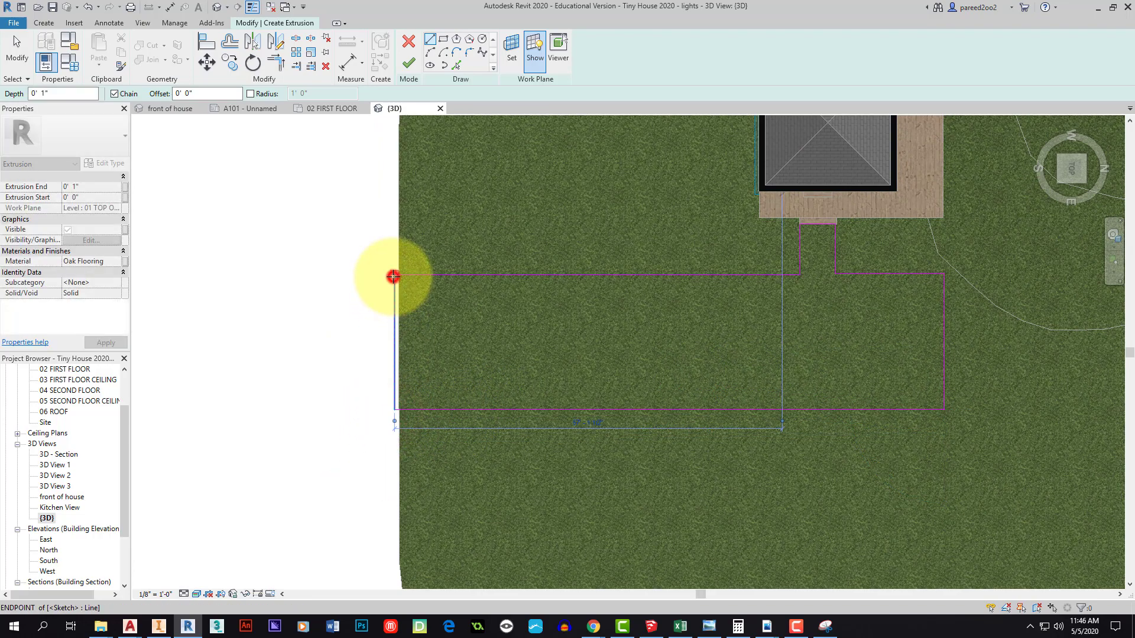
{"action": "key", "text": "Escape"}
{"action": "left_click", "coordinate": [406, 276]}
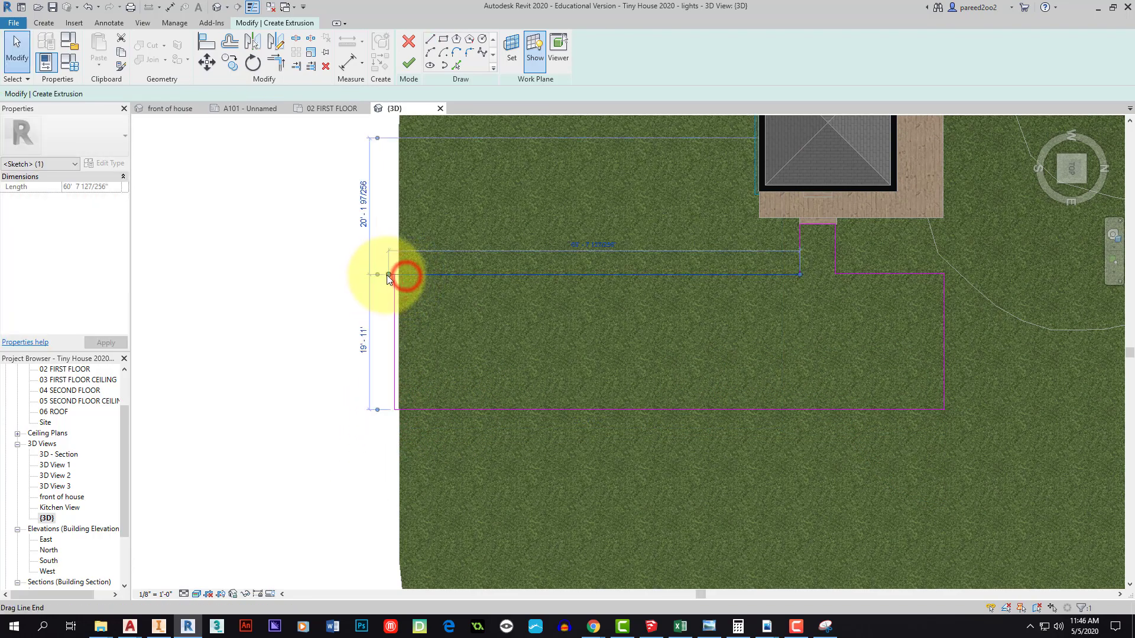
{"action": "left_click_drag", "start_coordinate": [387, 274], "coordinate": [387, 275]}
{"action": "left_click", "coordinate": [459, 317]}
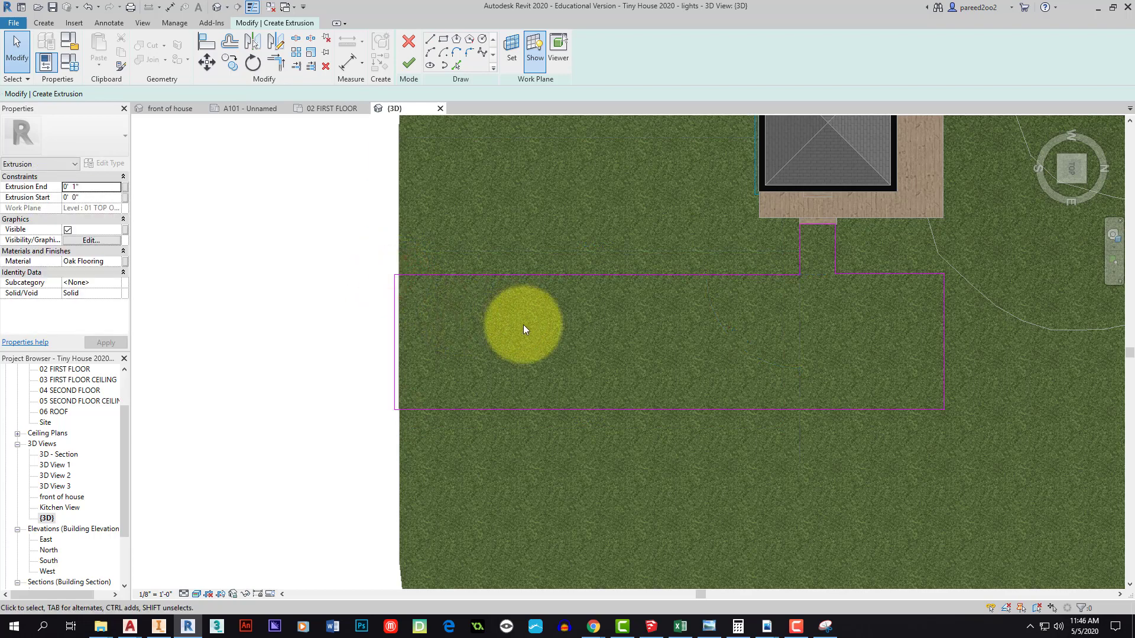
Set the driveway's width to 10' by repositioning its outer long edge
{"action": "left_click", "coordinate": [706, 408]}
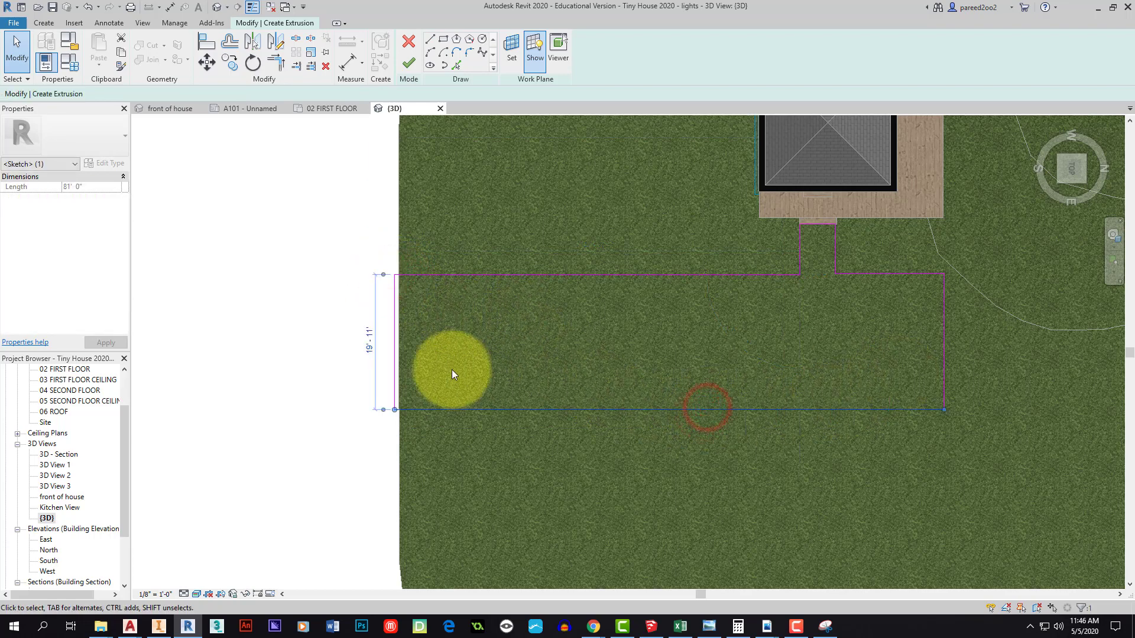
{"action": "left_click", "coordinate": [365, 349]}
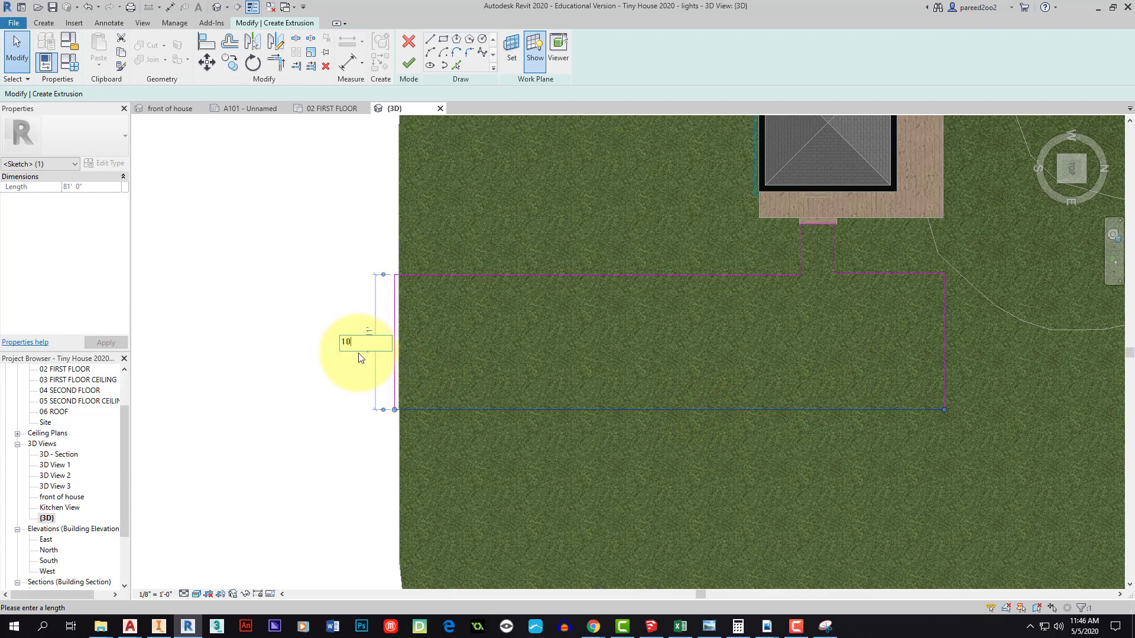
{"action": "key", "text": "Return"}
{"action": "left_click", "coordinate": [631, 379]}
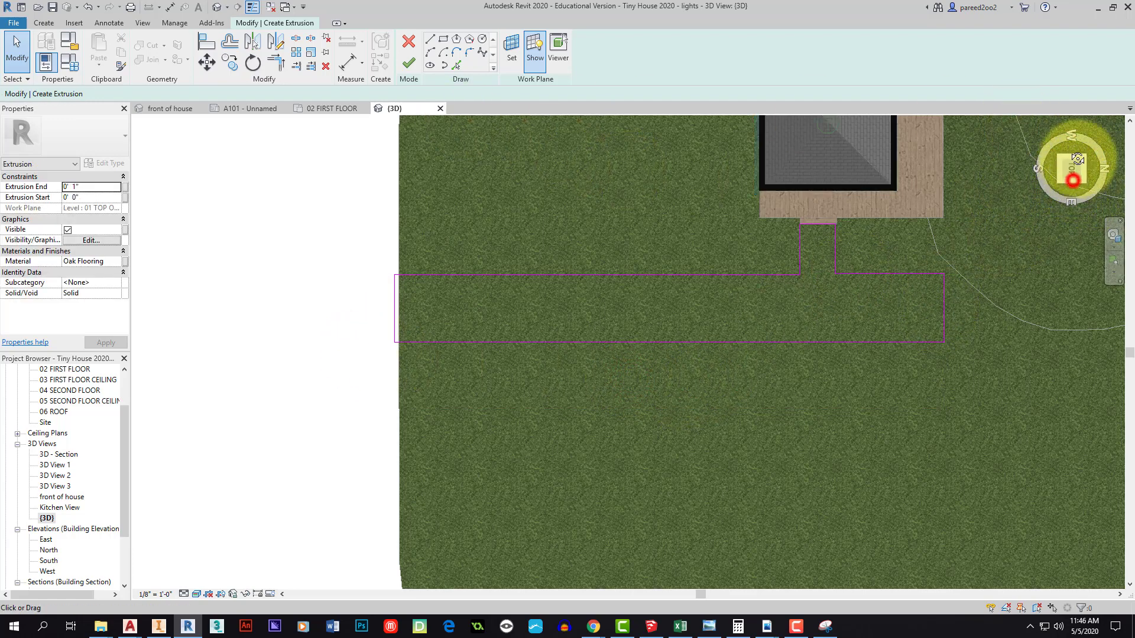
Set the driveway's extrusion end to 4"
{"action": "left_click", "coordinate": [1056, 179]}
{"action": "scroll", "coordinate": [811, 293], "scroll_direction": "up", "scroll_amount": 8}
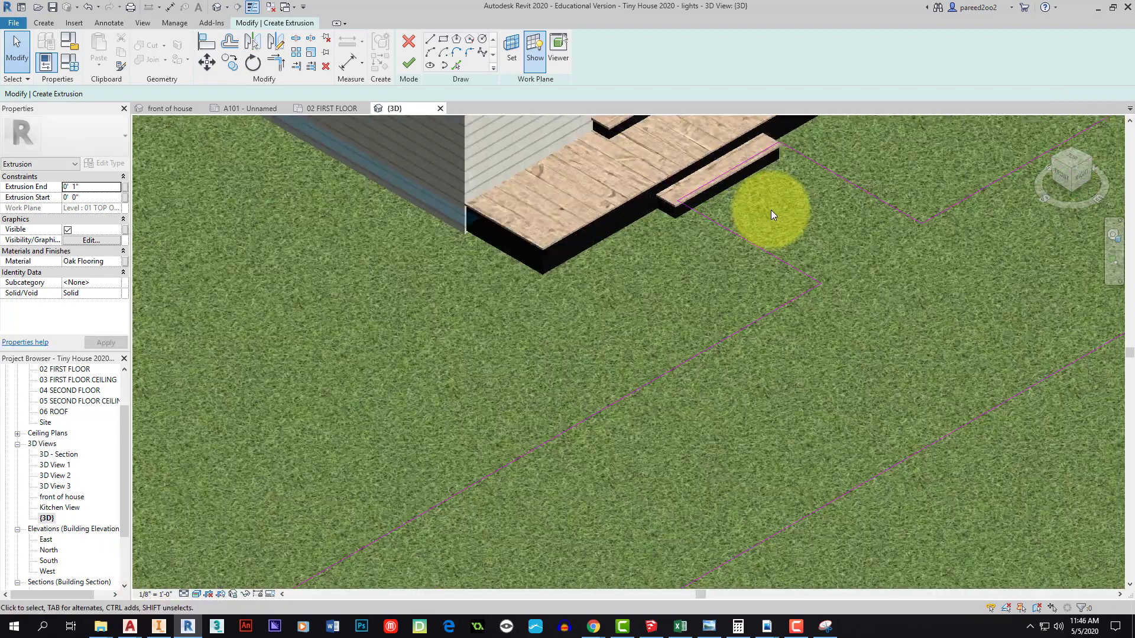
{"action": "scroll", "coordinate": [682, 297], "scroll_direction": "down", "scroll_amount": 1}
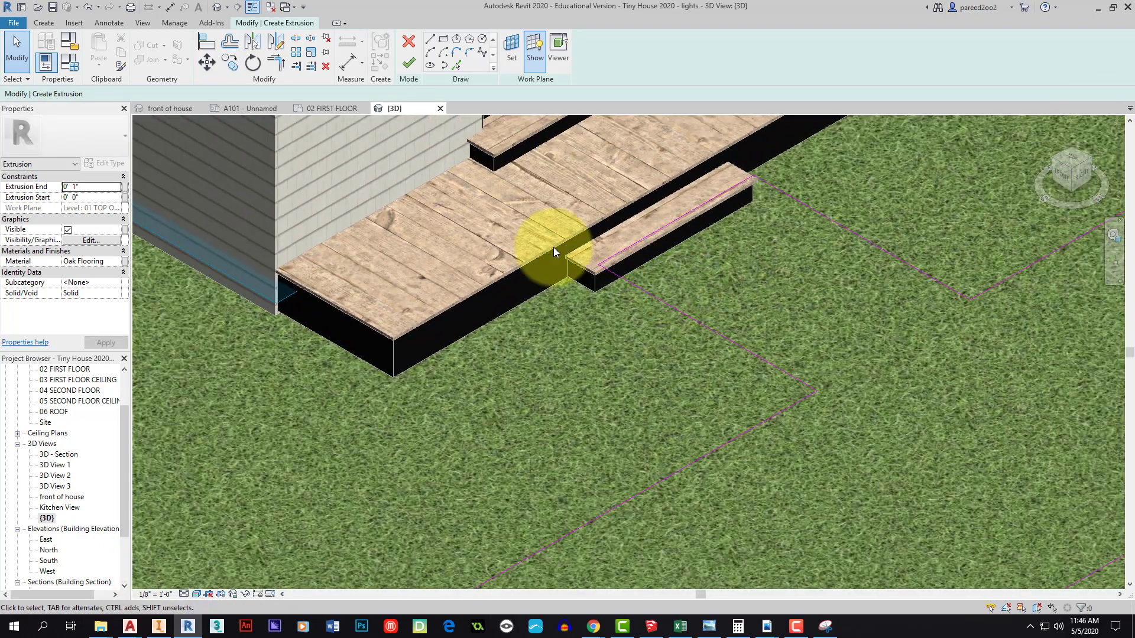
{"action": "left_click", "coordinate": [78, 186]}
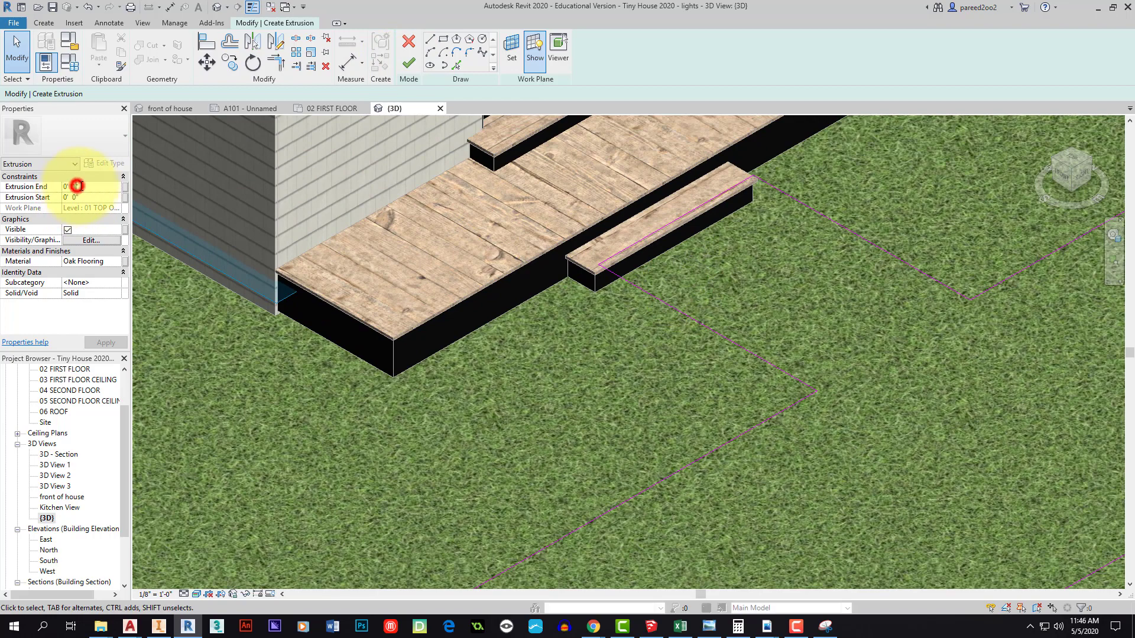
{"action": "type", "text": "4"}
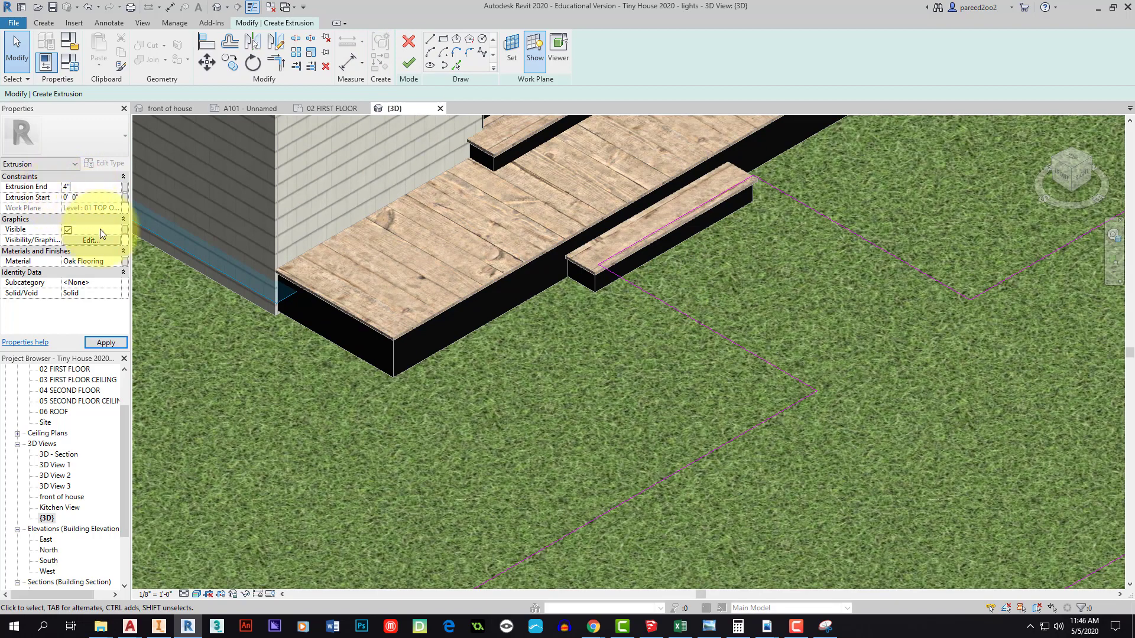
Assign the Concrete, Lightweight material to the driveway and finish the extrusion sketch
{"action": "left_click", "coordinate": [117, 259]}
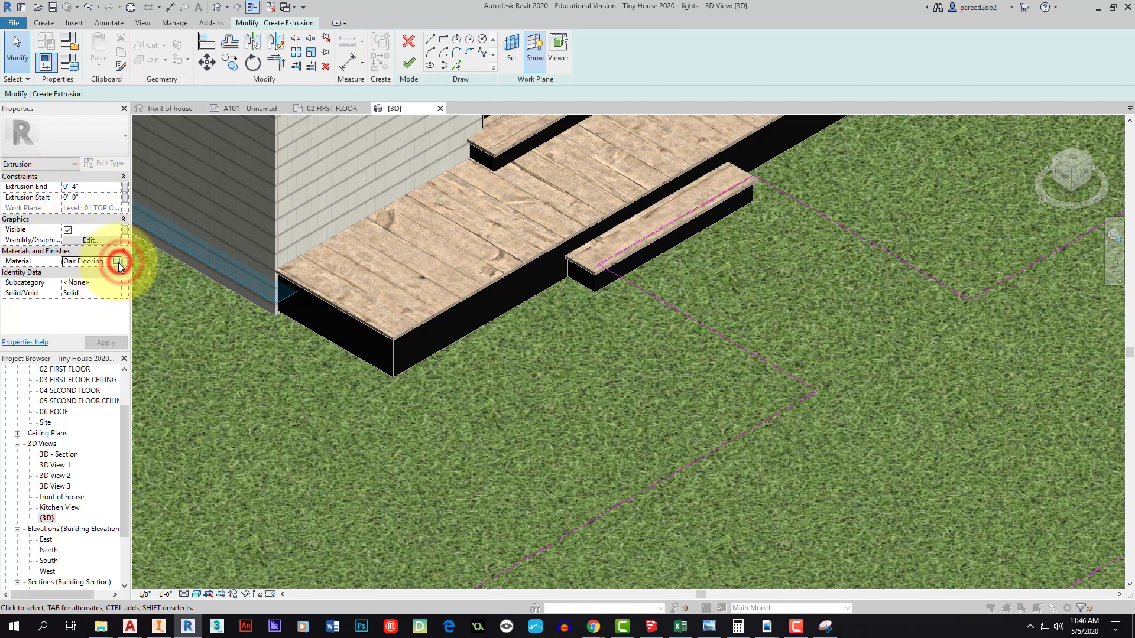
{"action": "left_click", "coordinate": [119, 262]}
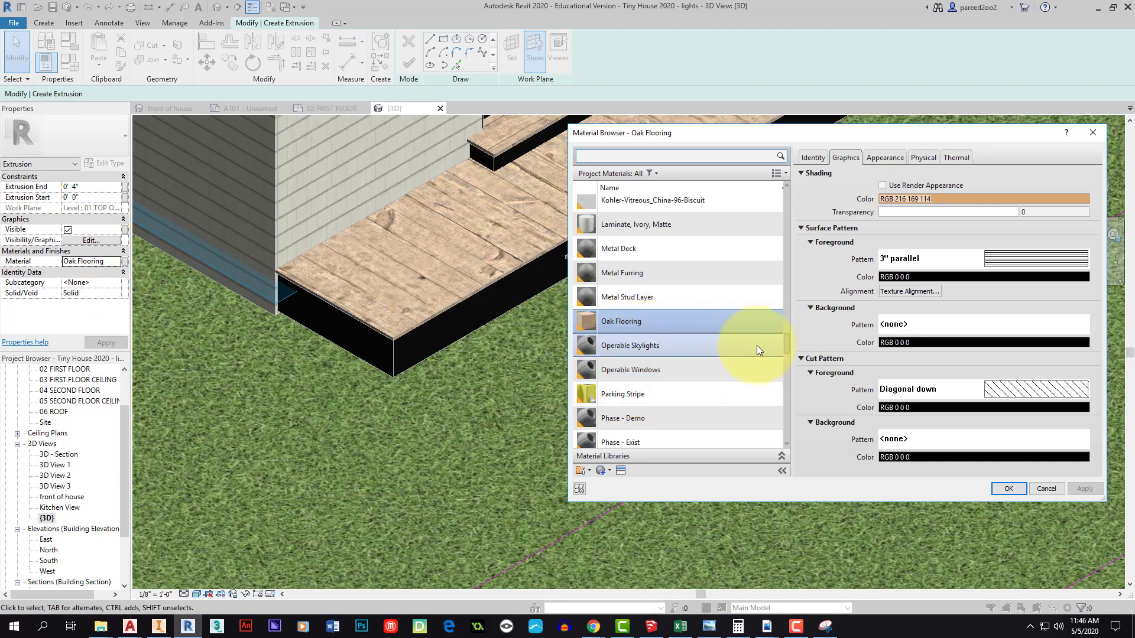
{"action": "scroll", "coordinate": [677, 319], "scroll_direction": "up", "scroll_amount": 1}
{"action": "left_click", "coordinate": [629, 158]}
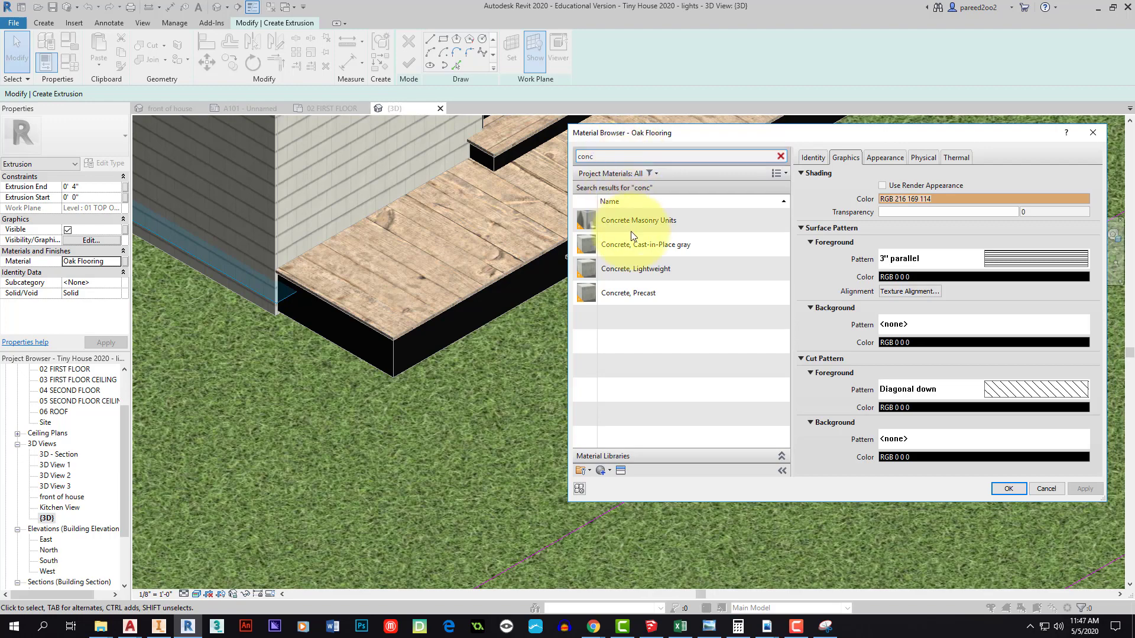
{"action": "left_click", "coordinate": [635, 268]}
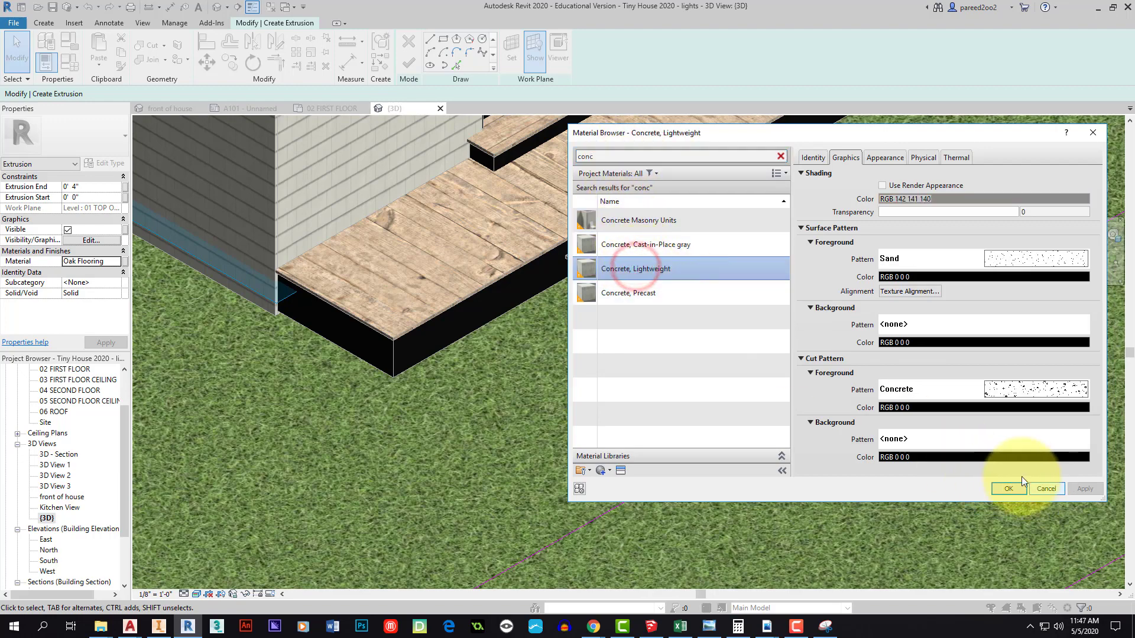
{"action": "double_click", "coordinate": [633, 272]}
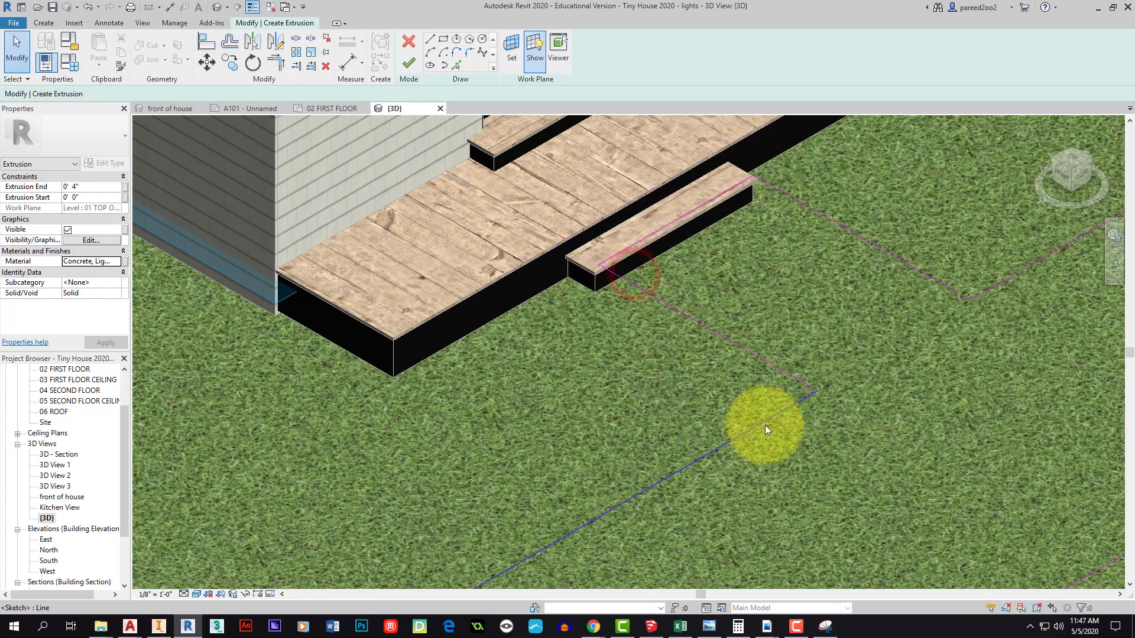
{"action": "left_click", "coordinate": [408, 63]}
{"action": "left_click", "coordinate": [778, 378]}
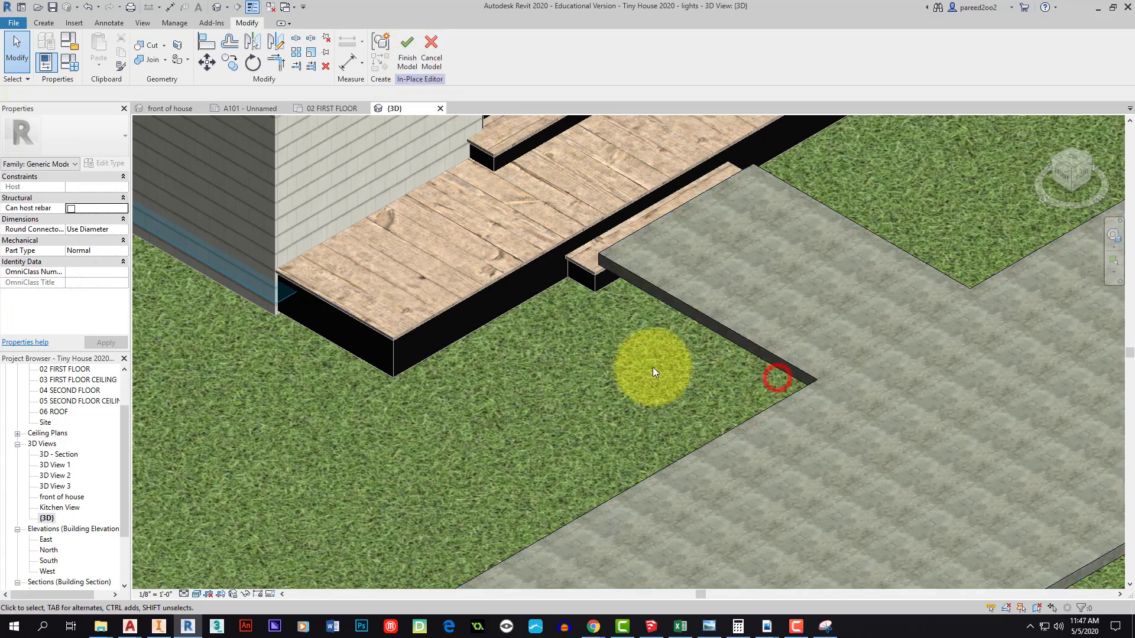
Select the driveway extrusion and examine its height relative to the grass and entry steps, from above and in a level side view
{"action": "scroll", "coordinate": [653, 367], "scroll_direction": "down", "scroll_amount": 1}
{"action": "middle_click_drag", "start_coordinate": [652, 367], "coordinate": [718, 125]}
{"action": "scroll", "coordinate": [717, 229], "scroll_direction": "down", "scroll_amount": 5}
{"action": "scroll", "coordinate": [774, 270], "scroll_direction": "up", "scroll_amount": 5}
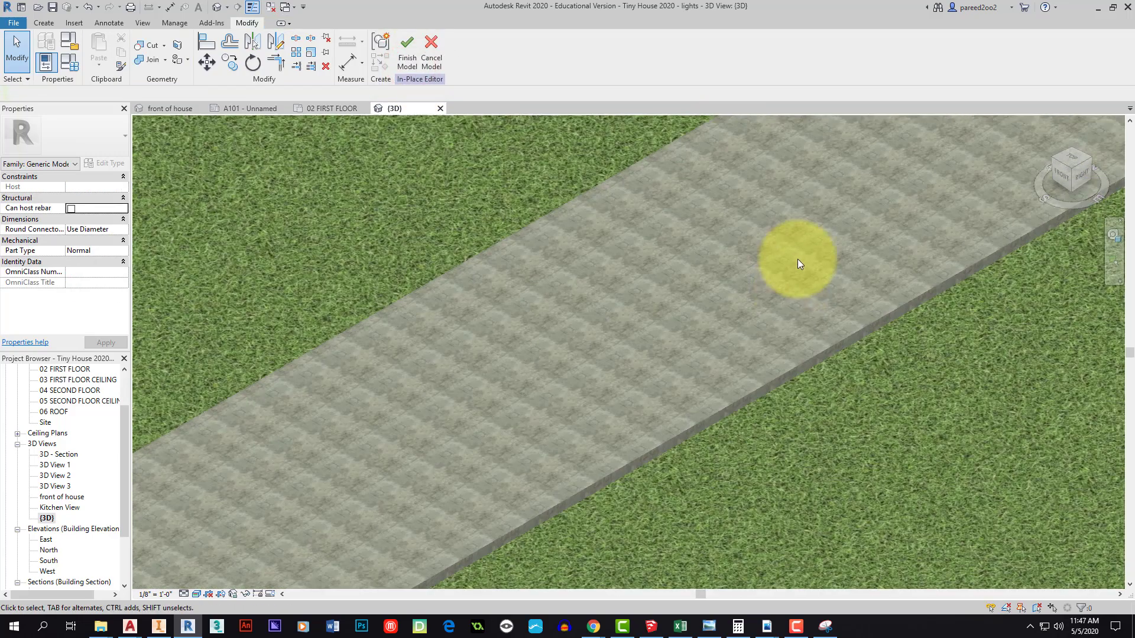
{"action": "scroll", "coordinate": [677, 384], "scroll_direction": "down", "scroll_amount": 5}
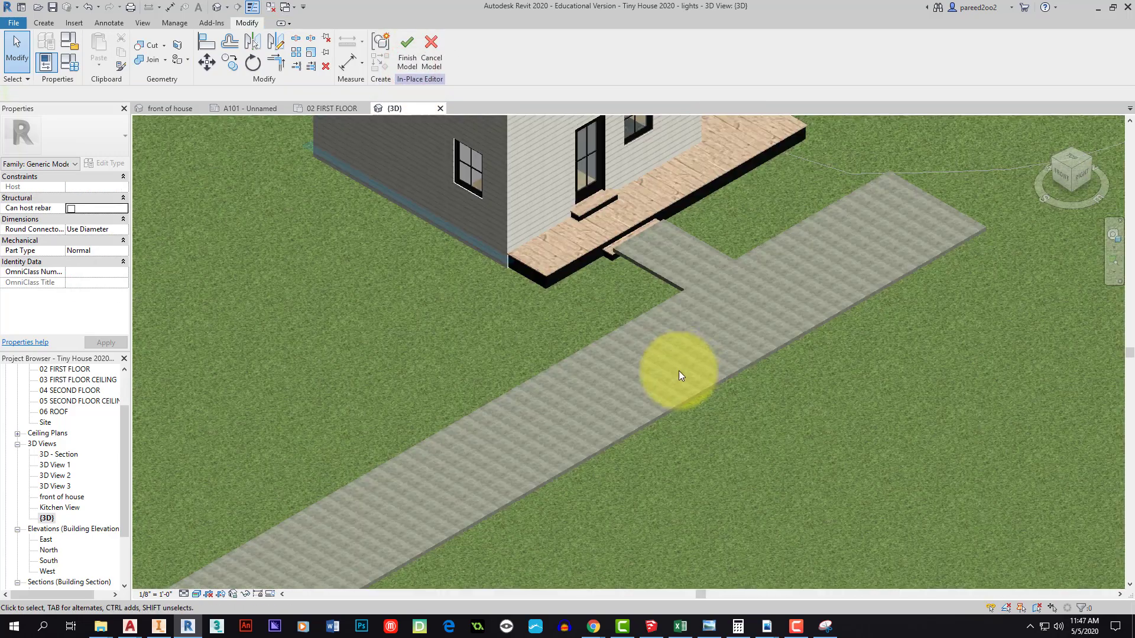
{"action": "scroll", "coordinate": [699, 359], "scroll_direction": "up", "scroll_amount": 4}
{"action": "left_click", "coordinate": [704, 386]}
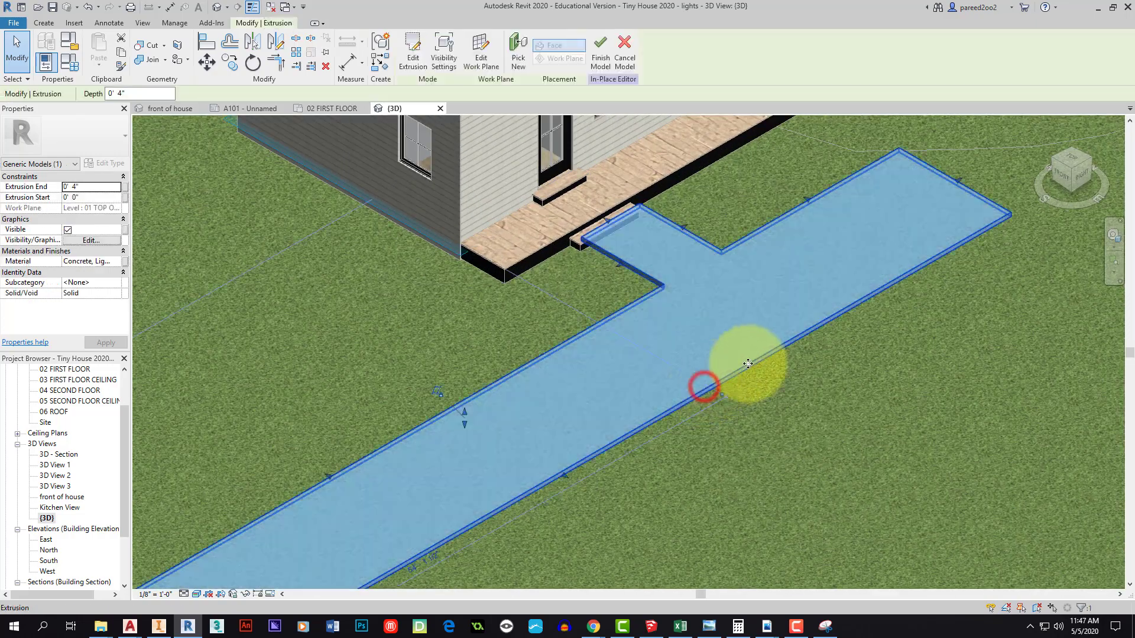
{"action": "left_click", "coordinate": [1077, 173]}
{"action": "left_click_drag", "start_coordinate": [1039, 122], "coordinate": [1045, 119]}
{"action": "middle_click_drag", "start_coordinate": [660, 143], "coordinate": [750, 183]}
{"action": "middle_click_drag", "start_coordinate": [673, 219], "coordinate": [678, 226]}
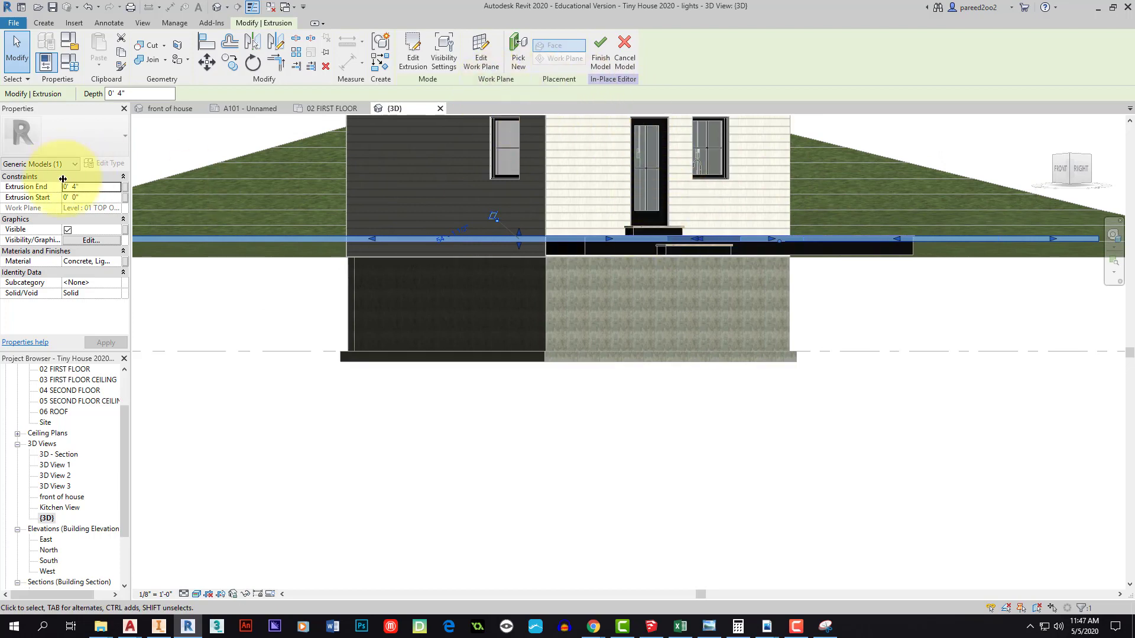
{"action": "left_click", "coordinate": [87, 187]}
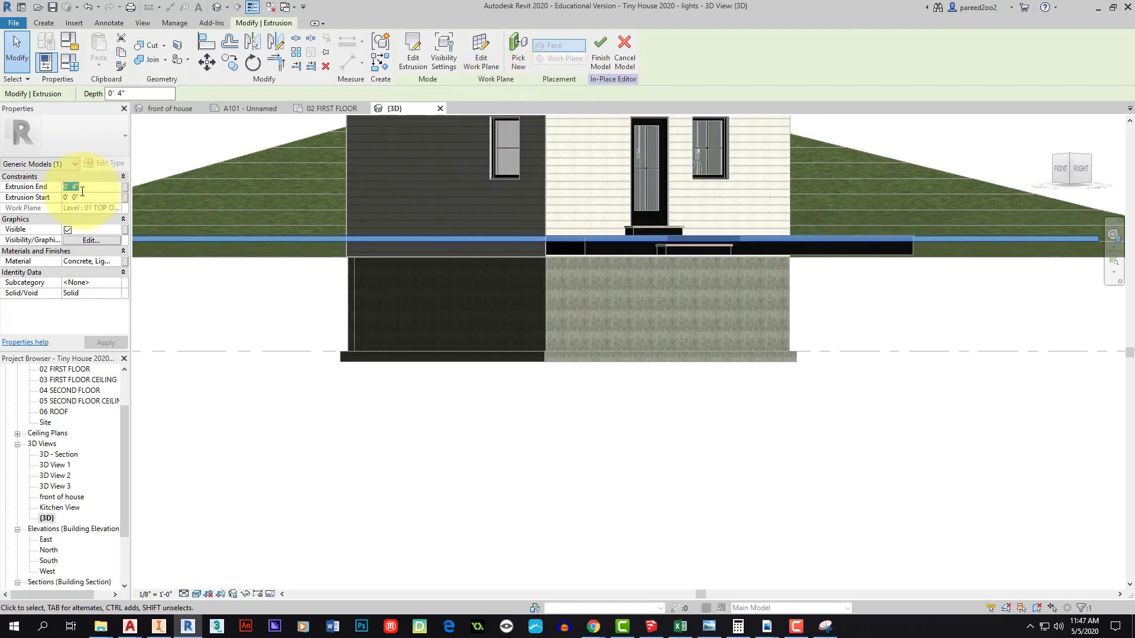
{"action": "left_click_drag", "start_coordinate": [86, 187], "coordinate": [40, 188]}
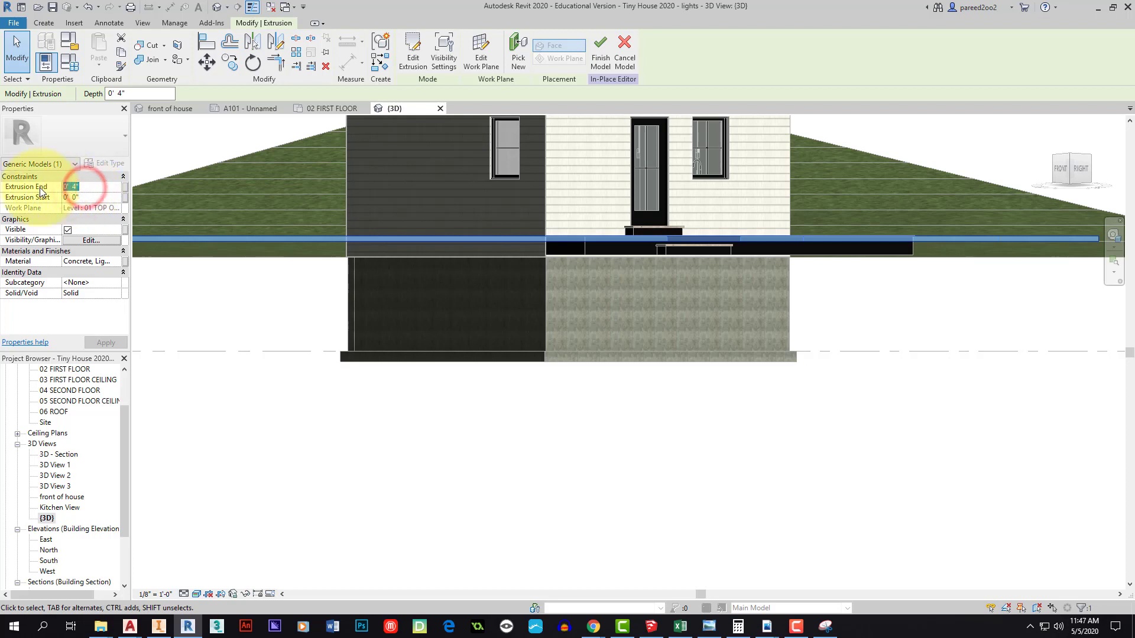
{"action": "left_click", "coordinate": [78, 195]}
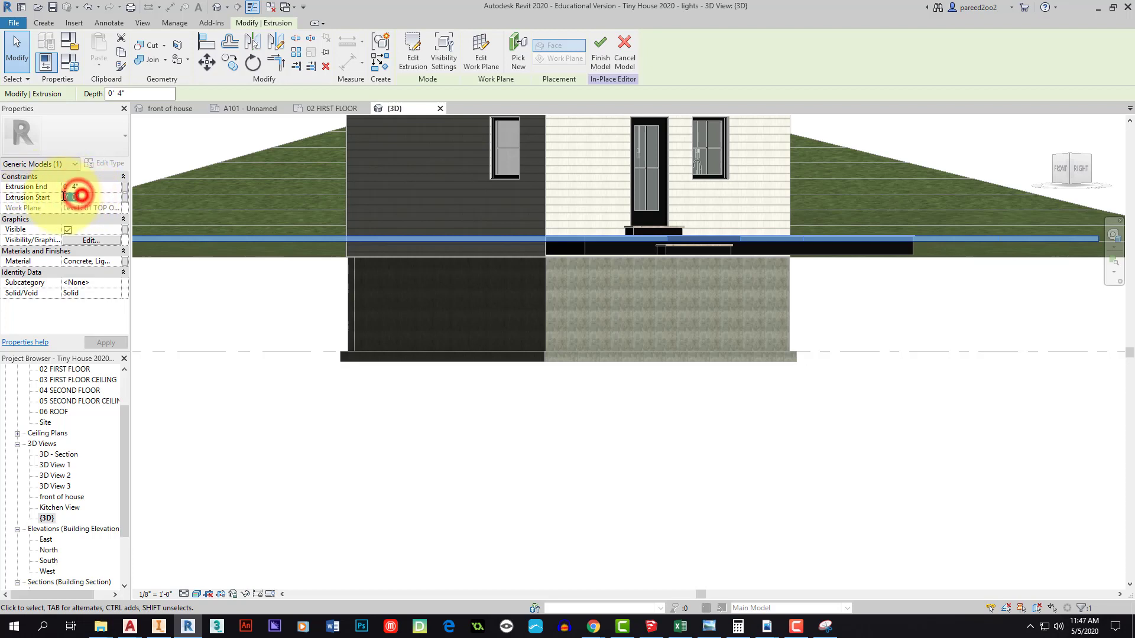
{"action": "left_click_drag", "start_coordinate": [63, 197], "coordinate": [51, 197]}
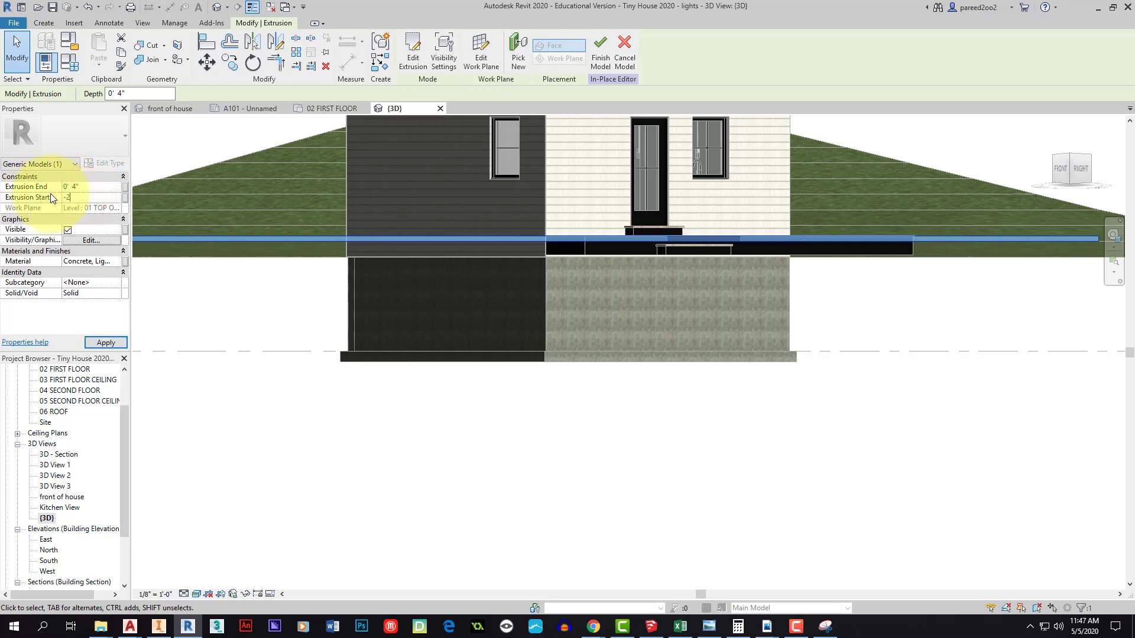
{"action": "left_click", "coordinate": [83, 178]}
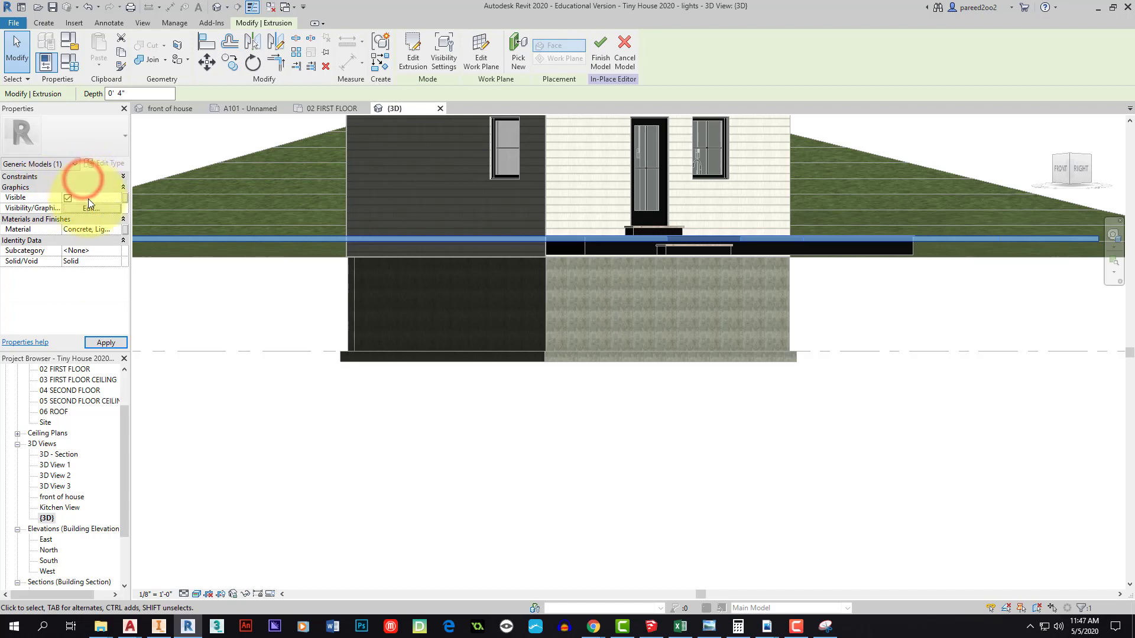
{"action": "left_click", "coordinate": [79, 178]}
{"action": "left_click_drag", "start_coordinate": [89, 190], "coordinate": [53, 190]}
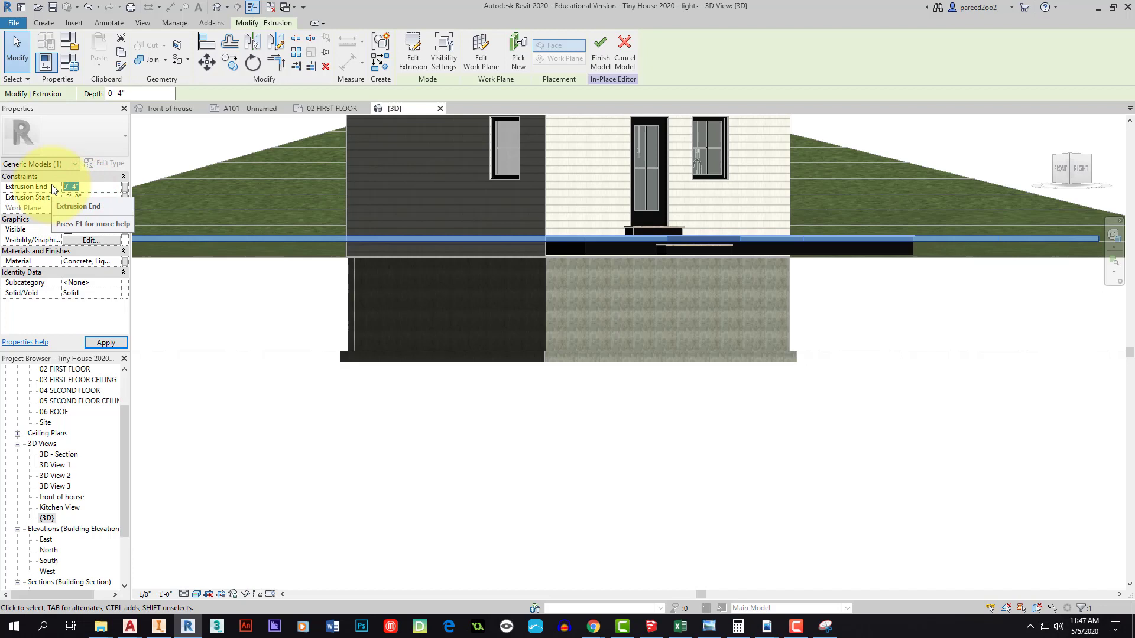
{"action": "type", "text": "-"}
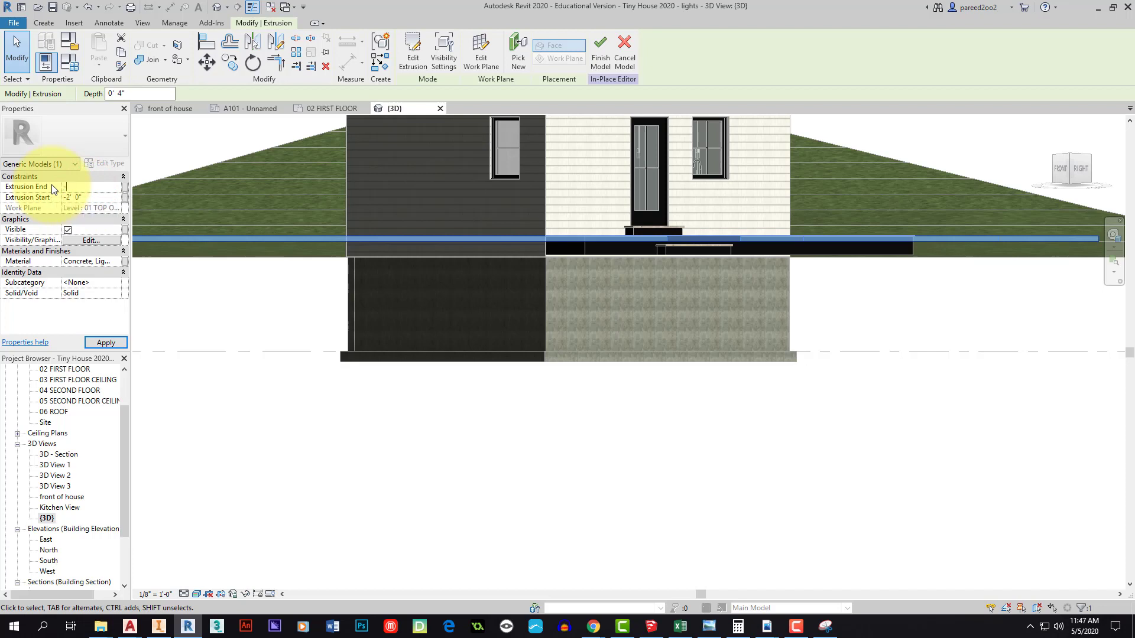
{"action": "mouse_move", "coordinate": [356, 146]}
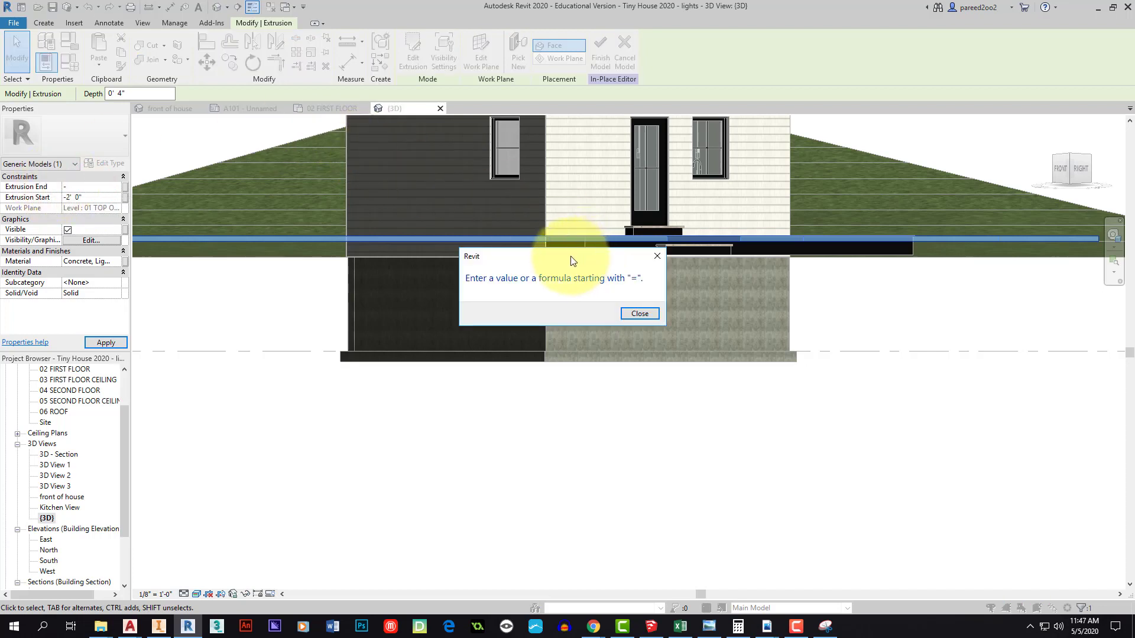
{"action": "left_click", "coordinate": [656, 255]}
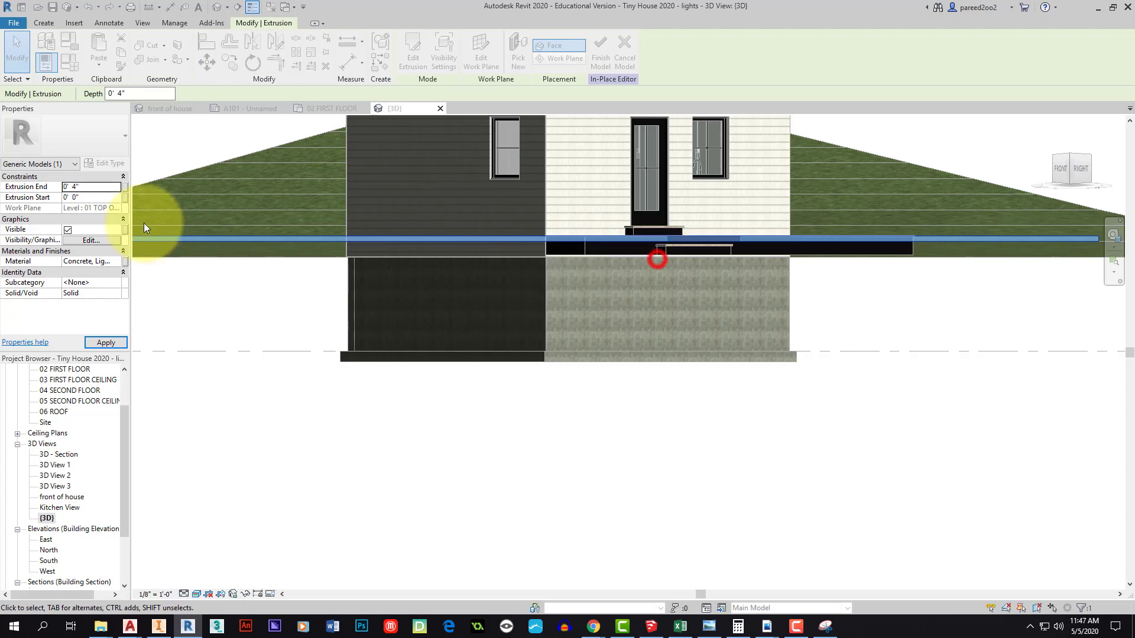
Set the driveway's extrusion start to -2' and its extrusion end to -1'6"
{"action": "left_click", "coordinate": [83, 188]}
{"action": "left_click_drag", "start_coordinate": [83, 197], "coordinate": [46, 196]}
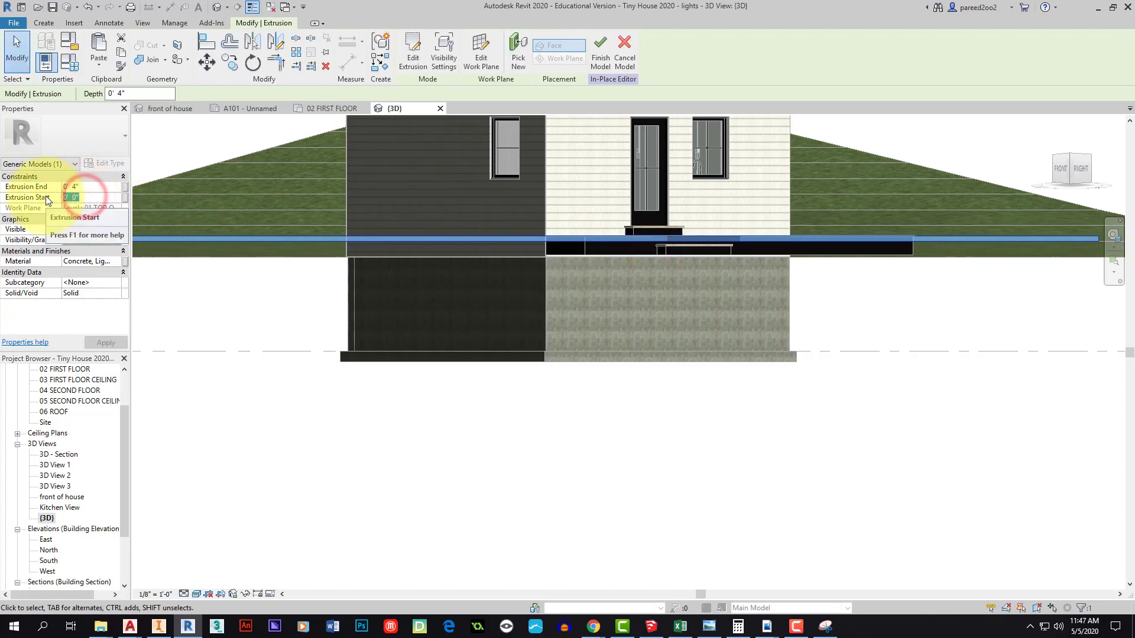
{"action": "type", "text": "-2'"}
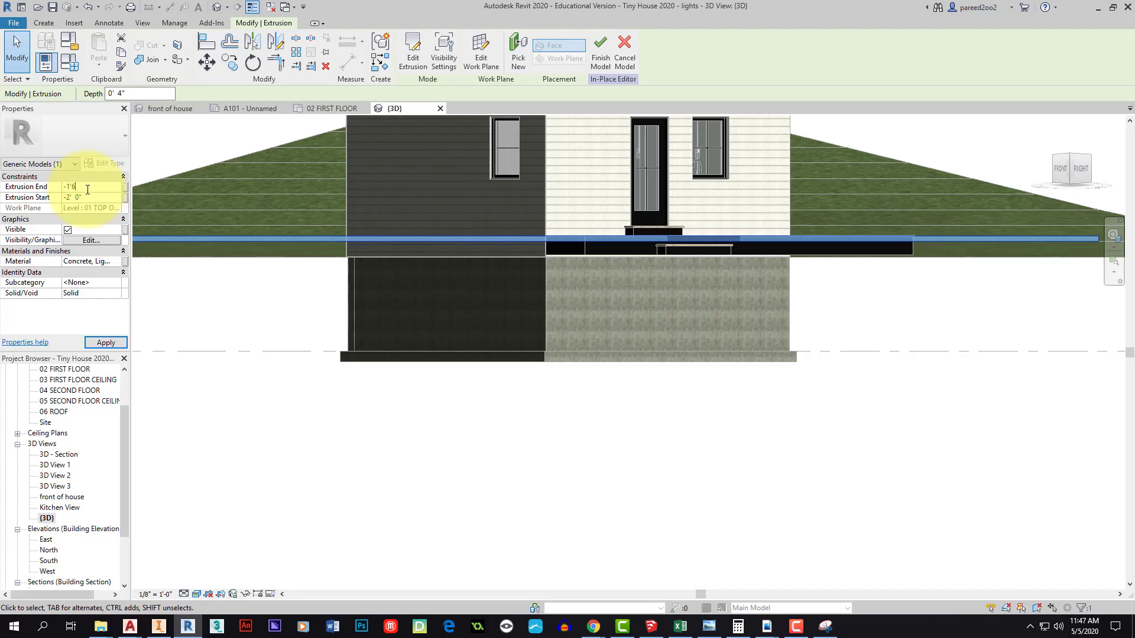
{"action": "left_click", "coordinate": [106, 342]}
{"action": "left_click", "coordinate": [486, 379]}
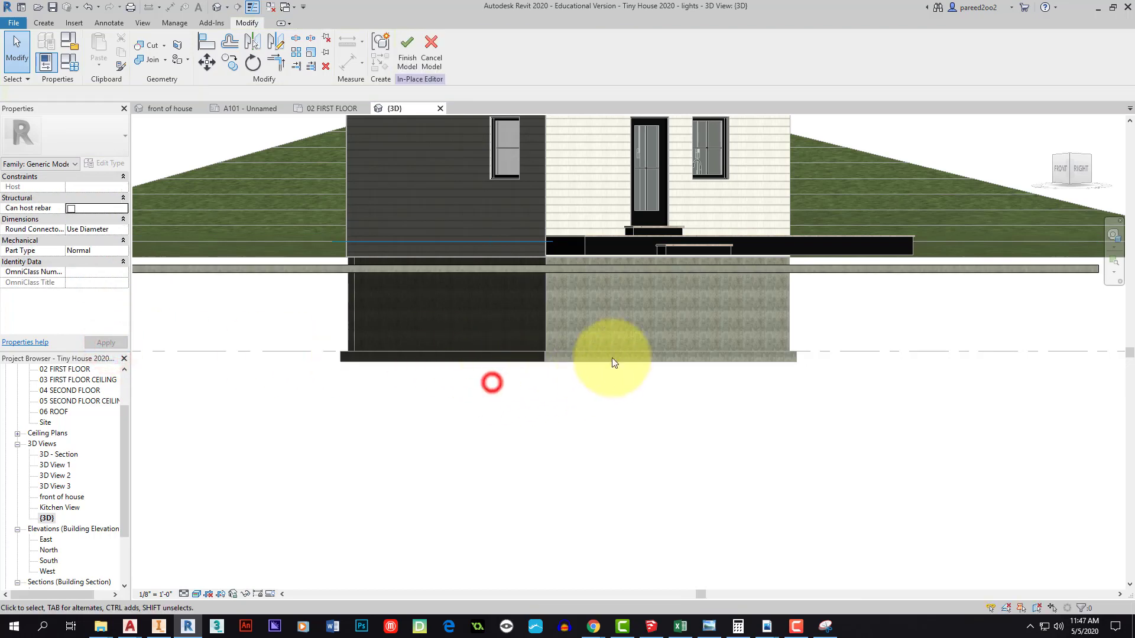
Raise the driveway's top face to about -8.7" and its bottom face to about -1' 1.8" in the level side view
{"action": "left_click_drag", "start_coordinate": [1076, 175], "coordinate": [1074, 170]}
{"action": "left_click", "coordinate": [592, 284]}
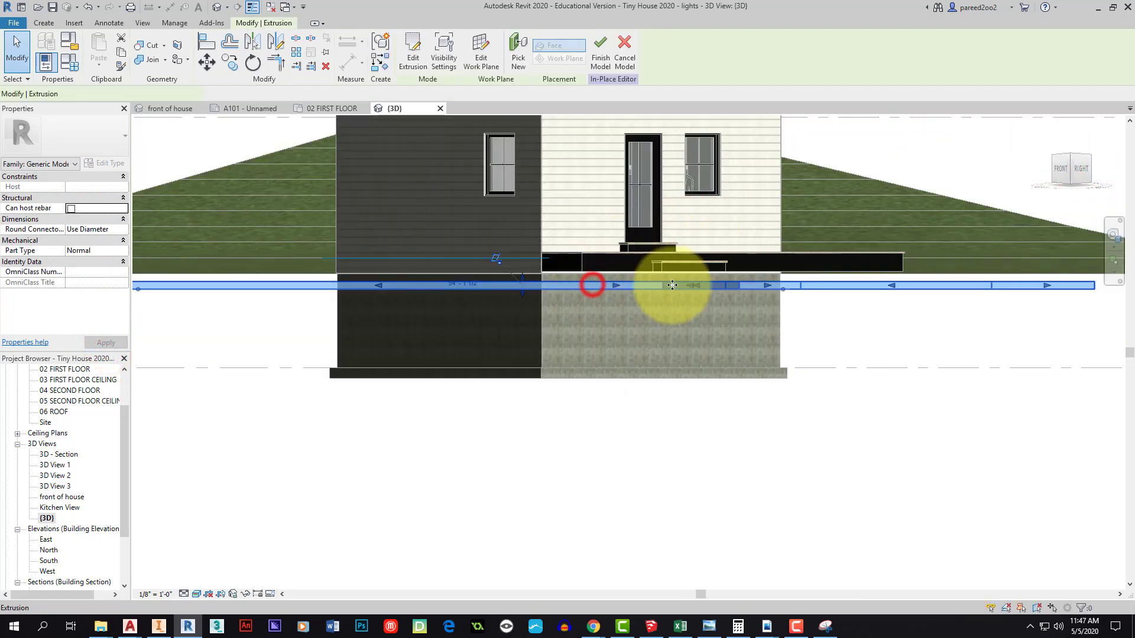
{"action": "scroll", "coordinate": [696, 285], "scroll_direction": "up", "scroll_amount": 3}
{"action": "left_click_drag", "start_coordinate": [346, 284], "coordinate": [357, 256]}
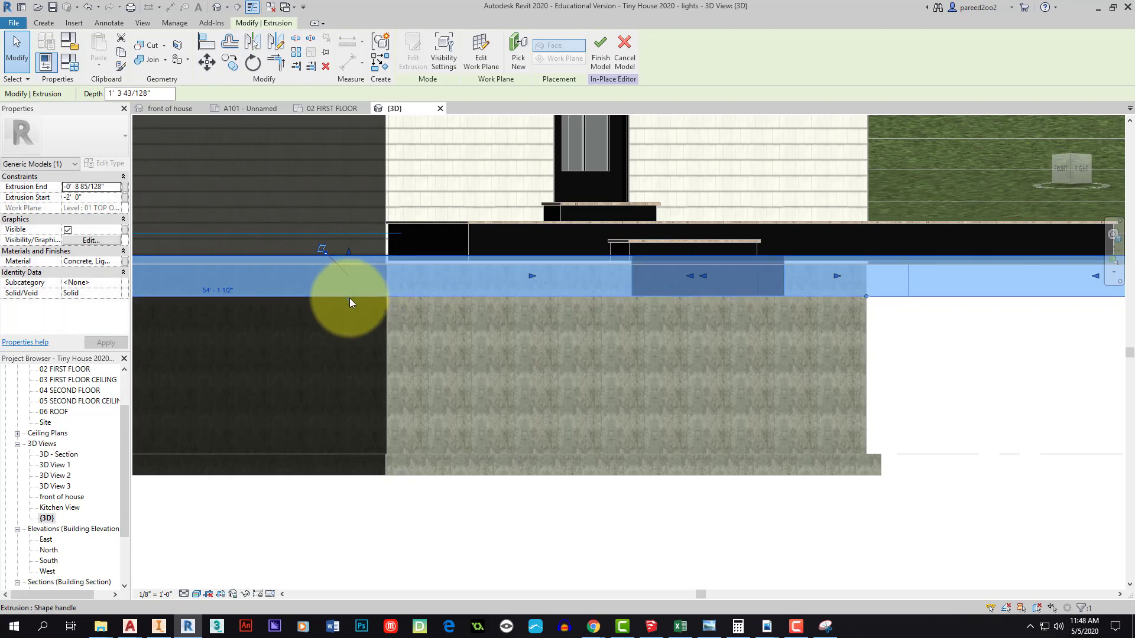
{"action": "left_click_drag", "start_coordinate": [349, 297], "coordinate": [350, 271]}
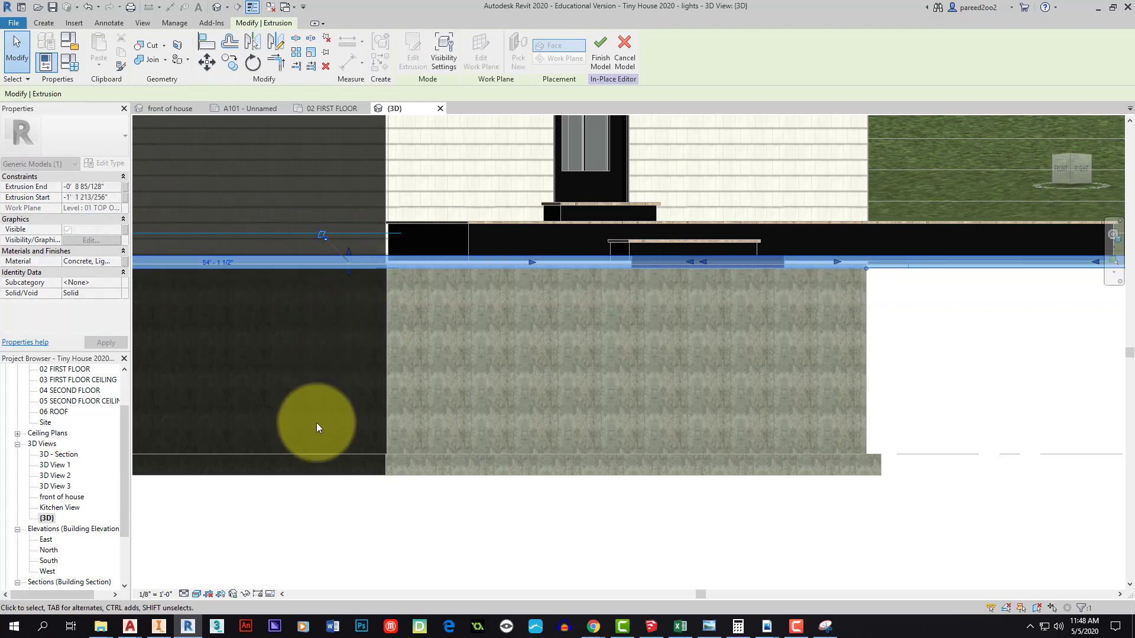
{"action": "left_click", "coordinate": [324, 474]}
Select the lowered driveway and examine how its walkway and long edges meet the entry step and the grass
{"action": "scroll", "coordinate": [533, 334], "scroll_direction": "down", "scroll_amount": 5}
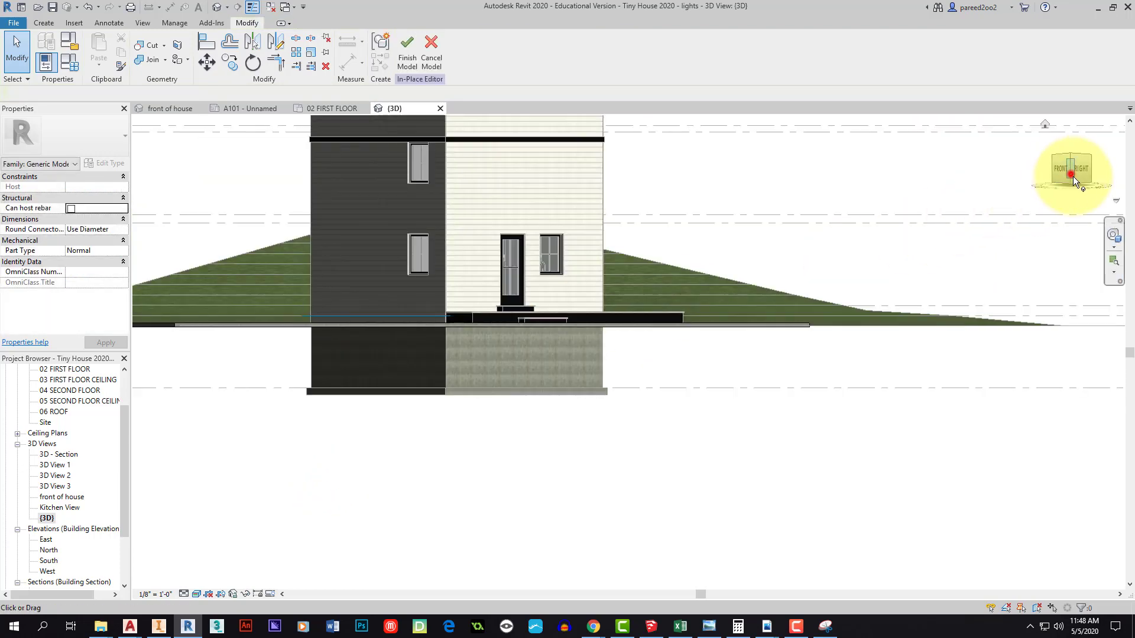
{"action": "left_click_drag", "start_coordinate": [1072, 176], "coordinate": [1098, 208]}
{"action": "scroll", "coordinate": [527, 352], "scroll_direction": "up", "scroll_amount": 5}
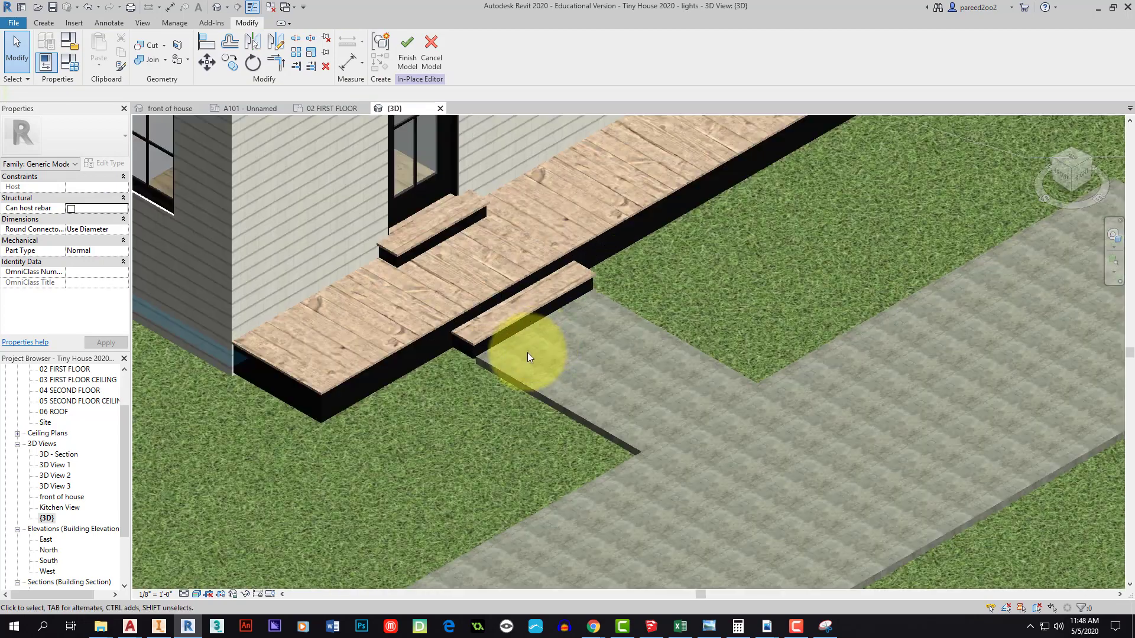
{"action": "left_click", "coordinate": [408, 387]}
{"action": "middle_click_drag", "start_coordinate": [408, 388], "coordinate": [545, 424]}
{"action": "left_click_drag", "start_coordinate": [628, 343], "coordinate": [643, 347]}
{"action": "middle_click_drag", "start_coordinate": [642, 346], "coordinate": [577, 265]}
{"action": "scroll", "coordinate": [623, 371], "scroll_direction": "down", "scroll_amount": 2}
{"action": "middle_click_drag", "start_coordinate": [653, 358], "coordinate": [615, 312]}
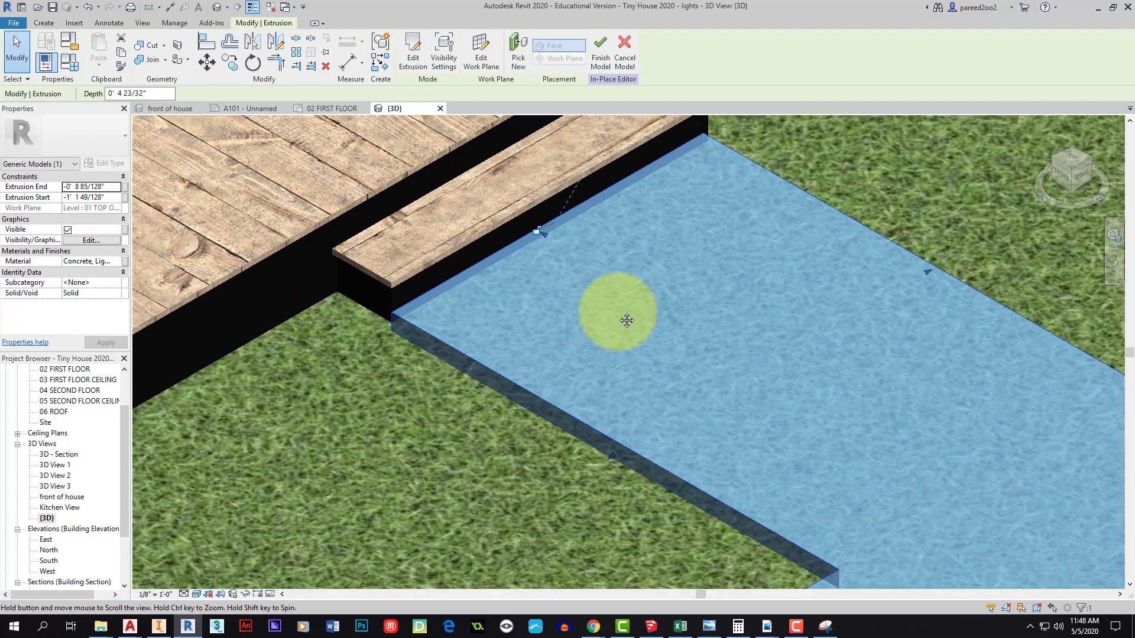
{"action": "scroll", "coordinate": [692, 344], "scroll_direction": "down", "scroll_amount": 2}
{"action": "middle_click_drag", "start_coordinate": [698, 345], "coordinate": [635, 332]}
{"action": "left_click_drag", "start_coordinate": [566, 401], "coordinate": [570, 395]}
{"action": "middle_click_drag", "start_coordinate": [637, 357], "coordinate": [528, 406]}
{"action": "scroll", "coordinate": [743, 336], "scroll_direction": "down", "scroll_amount": 3}
{"action": "middle_click_drag", "start_coordinate": [803, 434], "coordinate": [734, 333]}
{"action": "scroll", "coordinate": [733, 352], "scroll_direction": "down", "scroll_amount": 2}
{"action": "scroll", "coordinate": [479, 467], "scroll_direction": "up", "scroll_amount": 2}
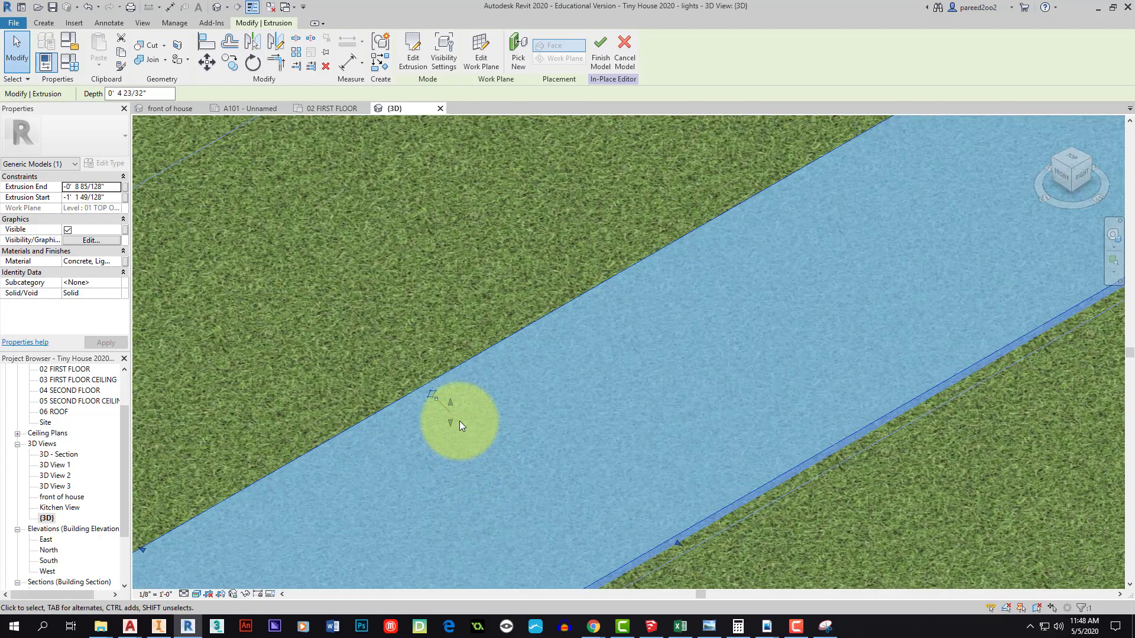
Lower the driveway's top face slightly to bring it closer to the grass surface
{"action": "scroll", "coordinate": [473, 421], "scroll_direction": "up", "scroll_amount": 1}
{"action": "middle_click_drag", "start_coordinate": [479, 403], "coordinate": [474, 458]}
{"action": "left_click_drag", "start_coordinate": [453, 462], "coordinate": [453, 469]}
{"action": "left_click", "coordinate": [611, 494]}
Examine the whole driveway on the site, including its far end at the terrain edge and the walkway edge beside the entry step
{"action": "scroll", "coordinate": [637, 464], "scroll_direction": "down", "scroll_amount": 4}
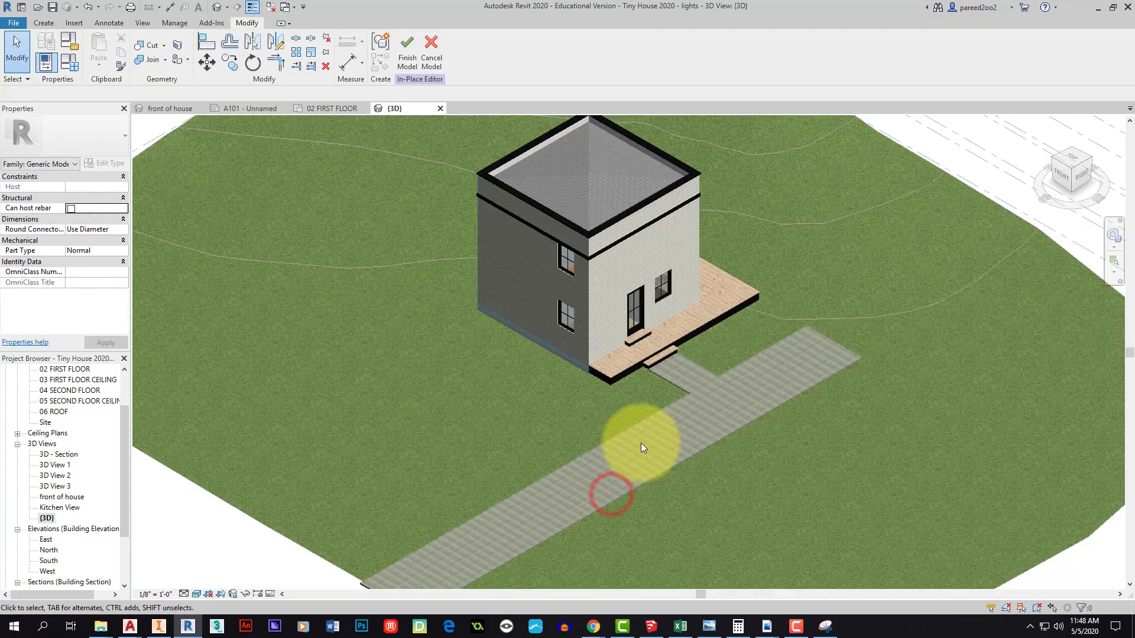
{"action": "scroll", "coordinate": [647, 449], "scroll_direction": "up", "scroll_amount": 1}
{"action": "left_click", "coordinate": [405, 558]}
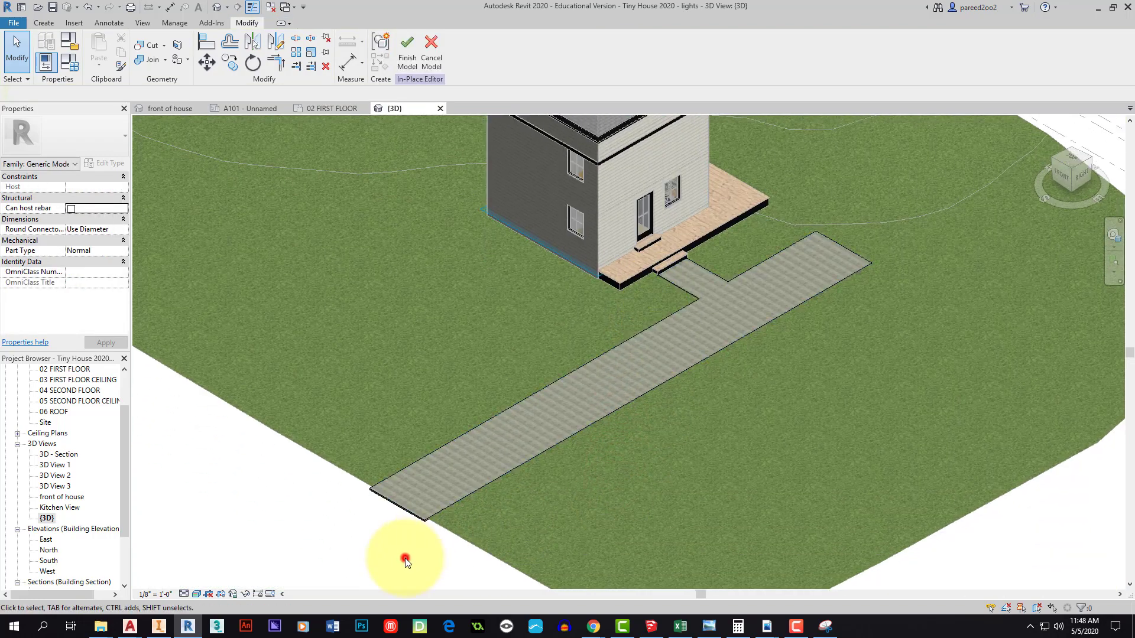
{"action": "left_click", "coordinate": [1079, 175]}
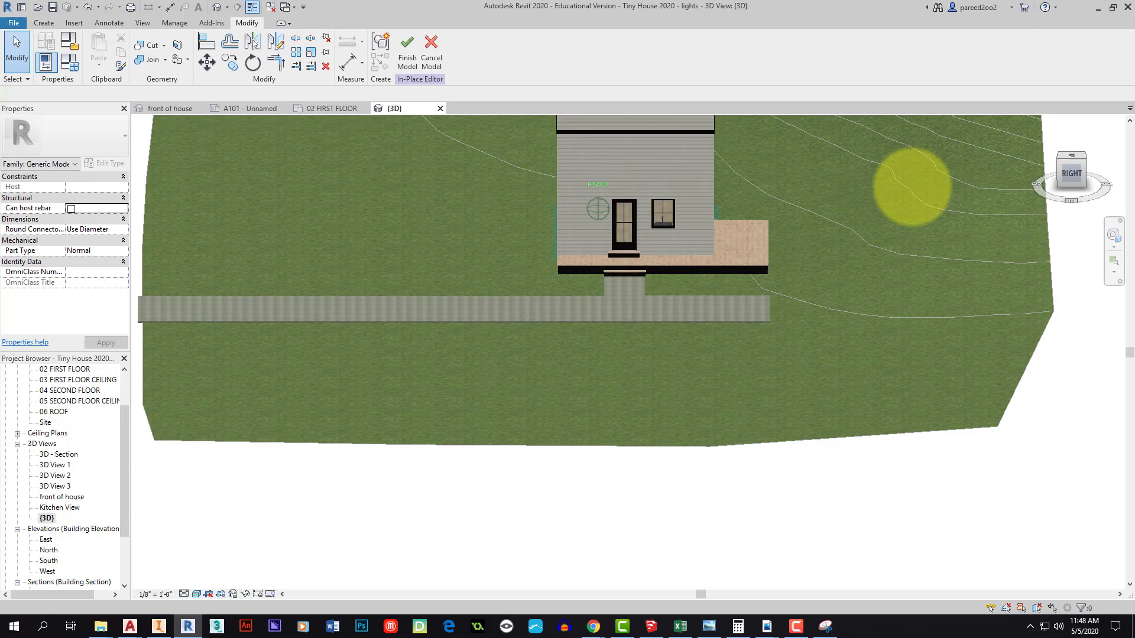
{"action": "middle_click_drag", "start_coordinate": [912, 187], "coordinate": [1098, 220], "text": "shift"}
{"action": "left_click_drag", "start_coordinate": [1095, 212], "coordinate": [1052, 172]}
{"action": "scroll", "coordinate": [727, 256], "scroll_direction": "up", "scroll_amount": 1}
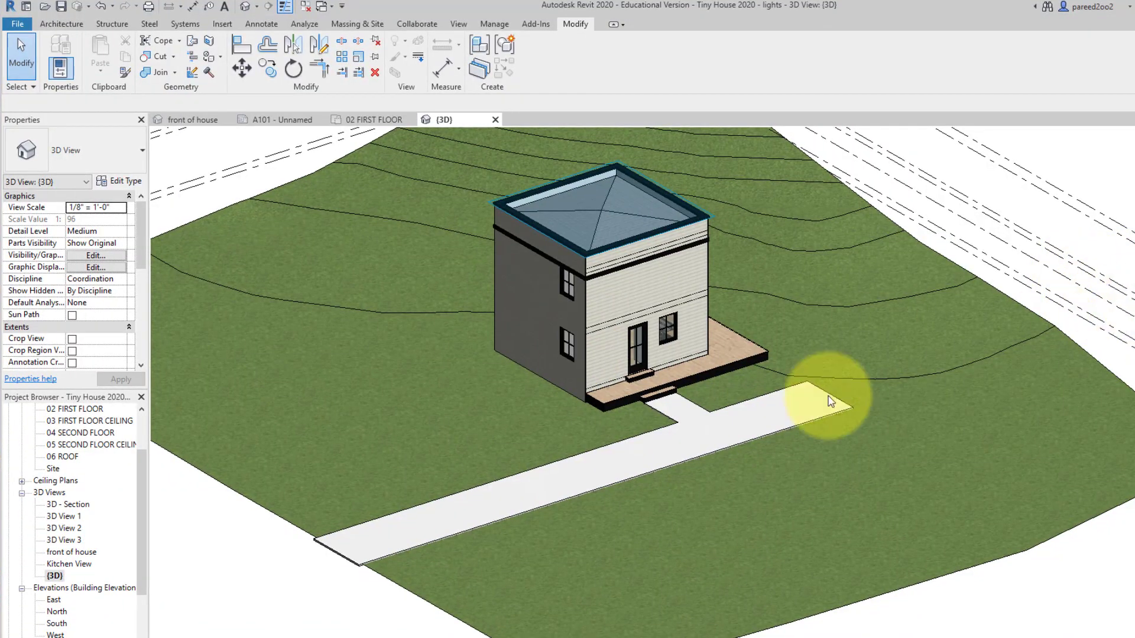
{"action": "scroll", "coordinate": [673, 458], "scroll_direction": "up", "scroll_amount": 6}
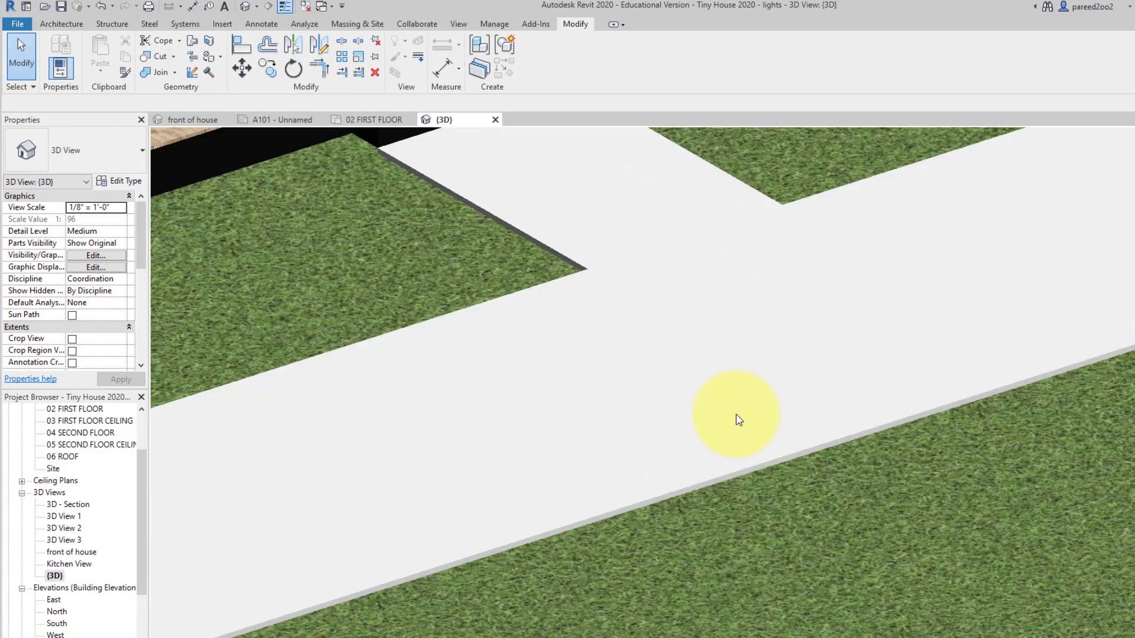
{"action": "scroll", "coordinate": [644, 418], "scroll_direction": "down", "scroll_amount": 5}
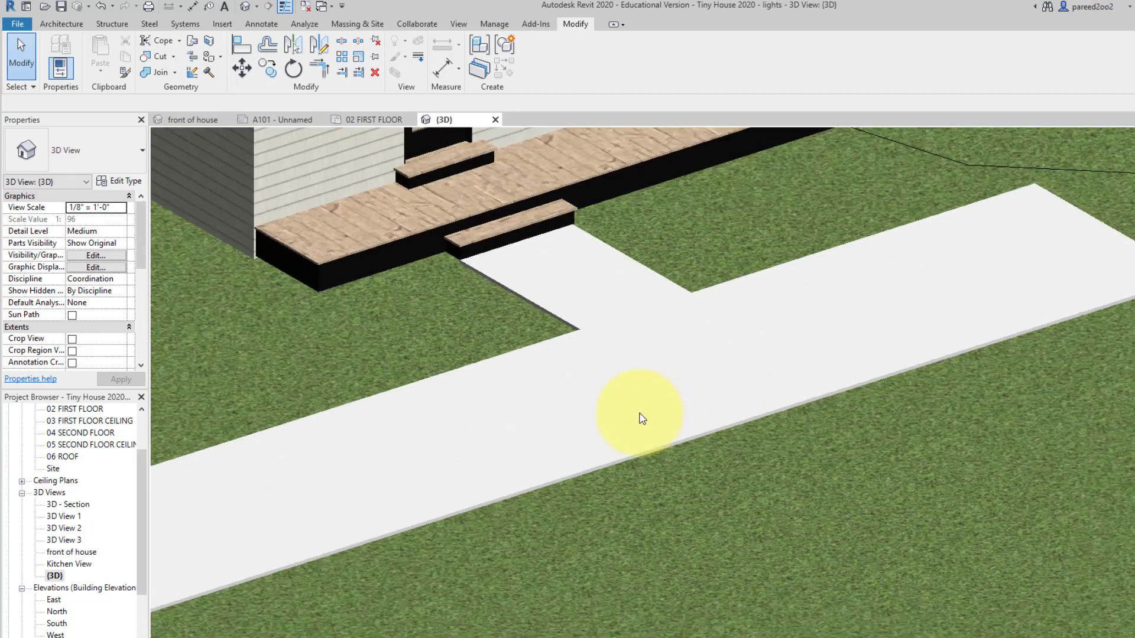
{"action": "scroll", "coordinate": [556, 307], "scroll_direction": "up", "scroll_amount": 6}
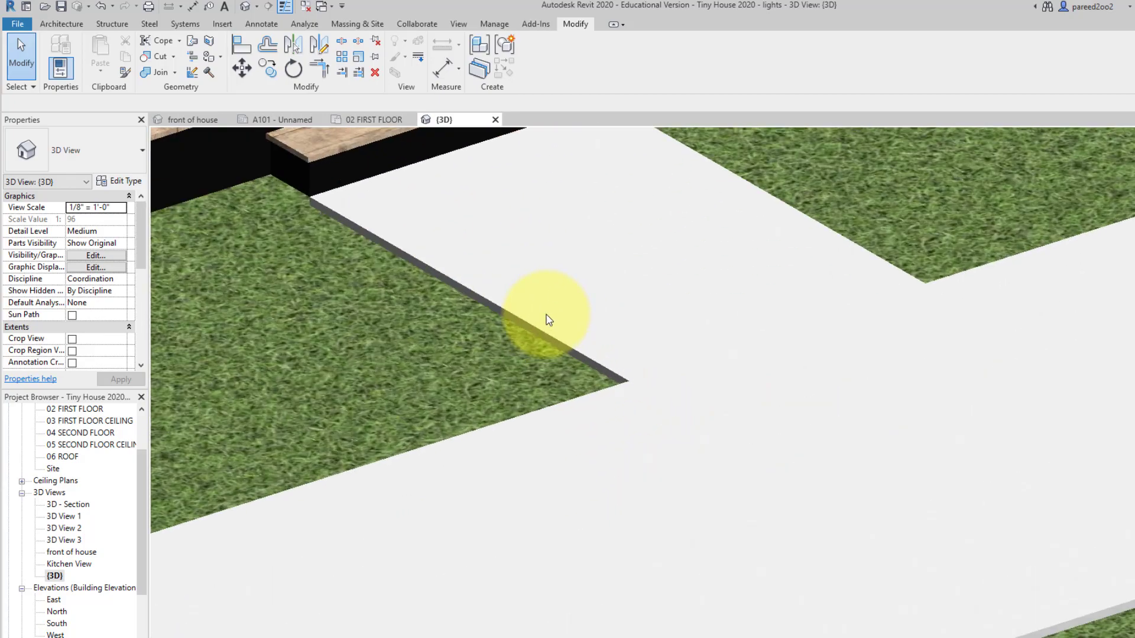
{"action": "left_click", "coordinate": [559, 349]}
{"action": "scroll", "coordinate": [561, 345], "scroll_direction": "down", "scroll_amount": 5}
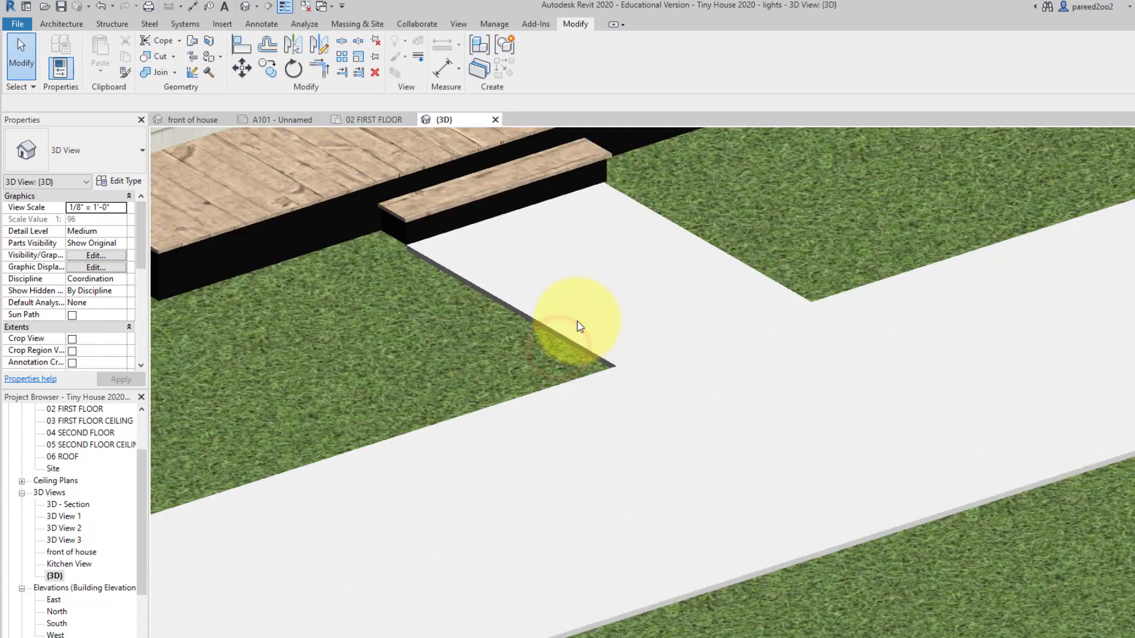
Select the driveway generic model and stretch its bottom face slightly downward to thicken the slab
{"action": "left_click", "coordinate": [578, 346]}
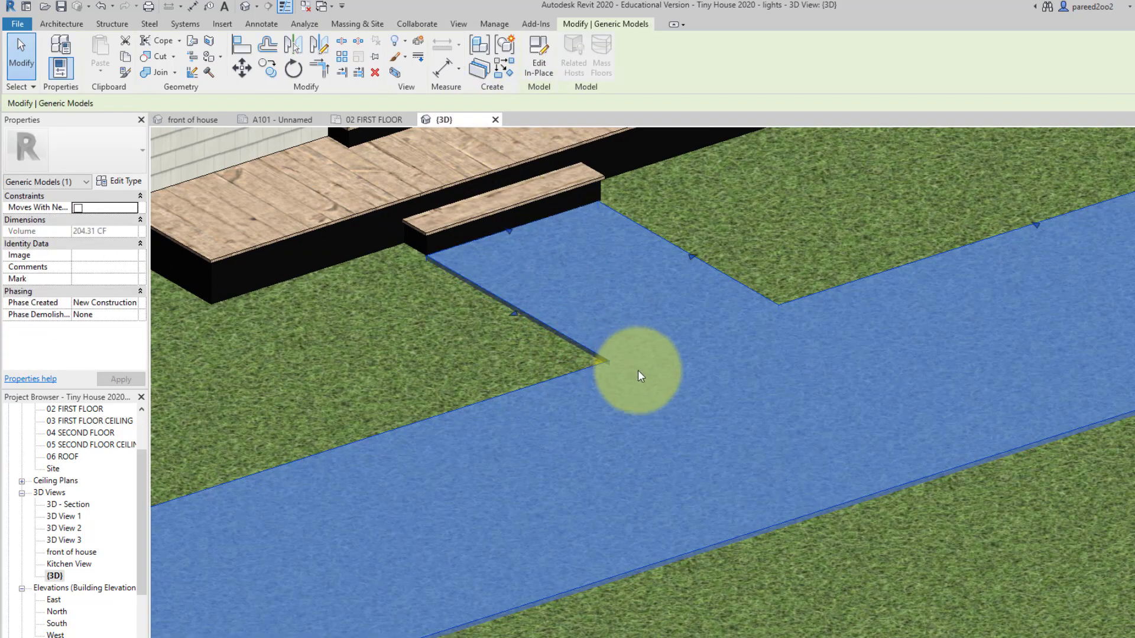
{"action": "scroll", "coordinate": [639, 372], "scroll_direction": "down", "scroll_amount": 3}
{"action": "middle_click_drag", "start_coordinate": [641, 373], "coordinate": [687, 308]}
{"action": "scroll", "coordinate": [327, 433], "scroll_direction": "up", "scroll_amount": 2}
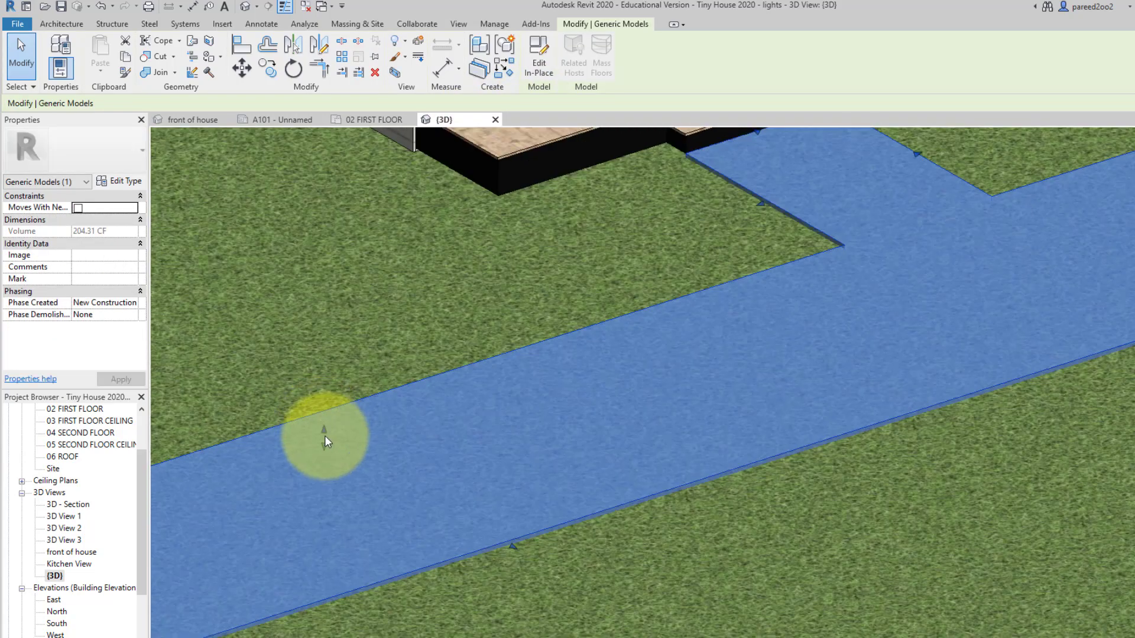
{"action": "scroll", "coordinate": [331, 434], "scroll_direction": "up", "scroll_amount": 1}
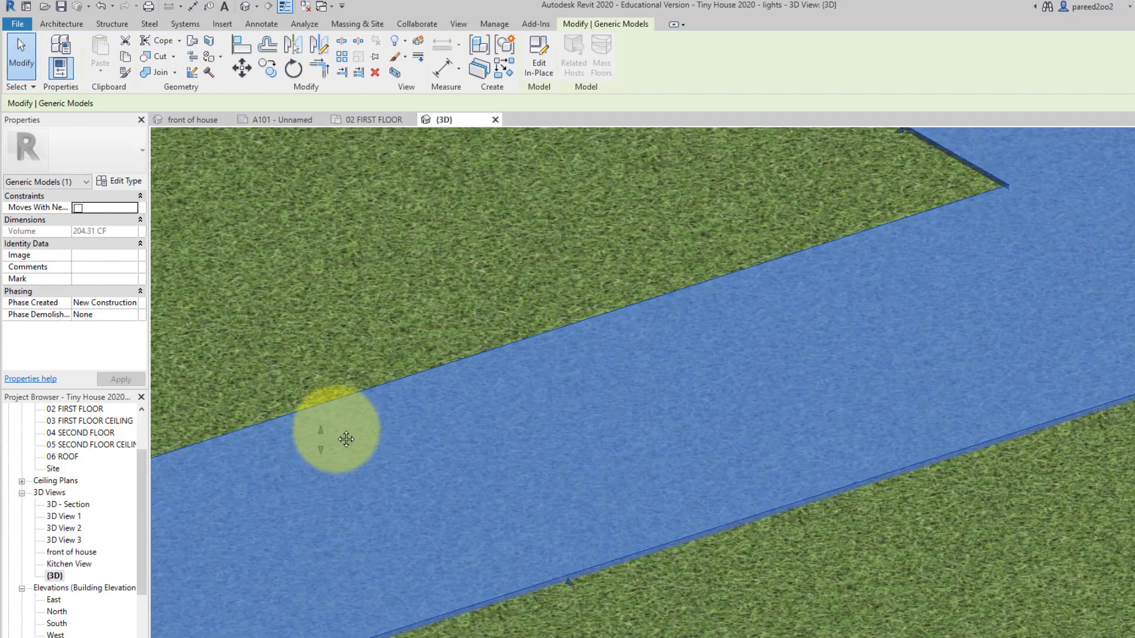
{"action": "scroll", "coordinate": [331, 440], "scroll_direction": "up", "scroll_amount": 1}
{"action": "left_click_drag", "start_coordinate": [321, 448], "coordinate": [320, 453]}
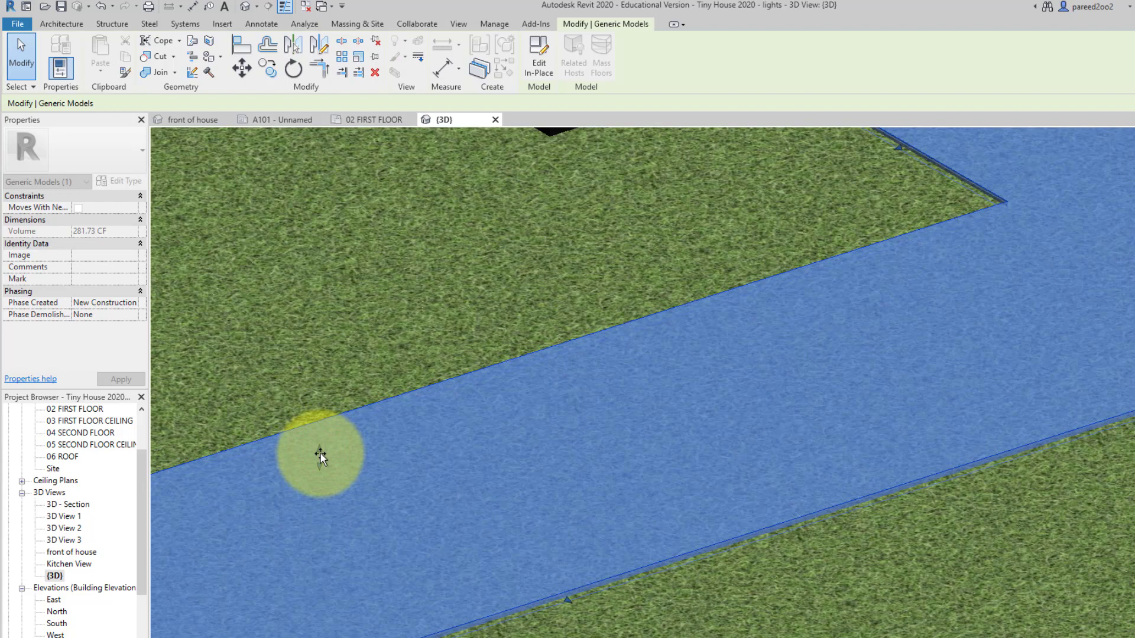
Deselect the thickened driveway and review how it sits on the terrain in relation to the house, porch and entry steps
{"action": "left_click", "coordinate": [487, 338]}
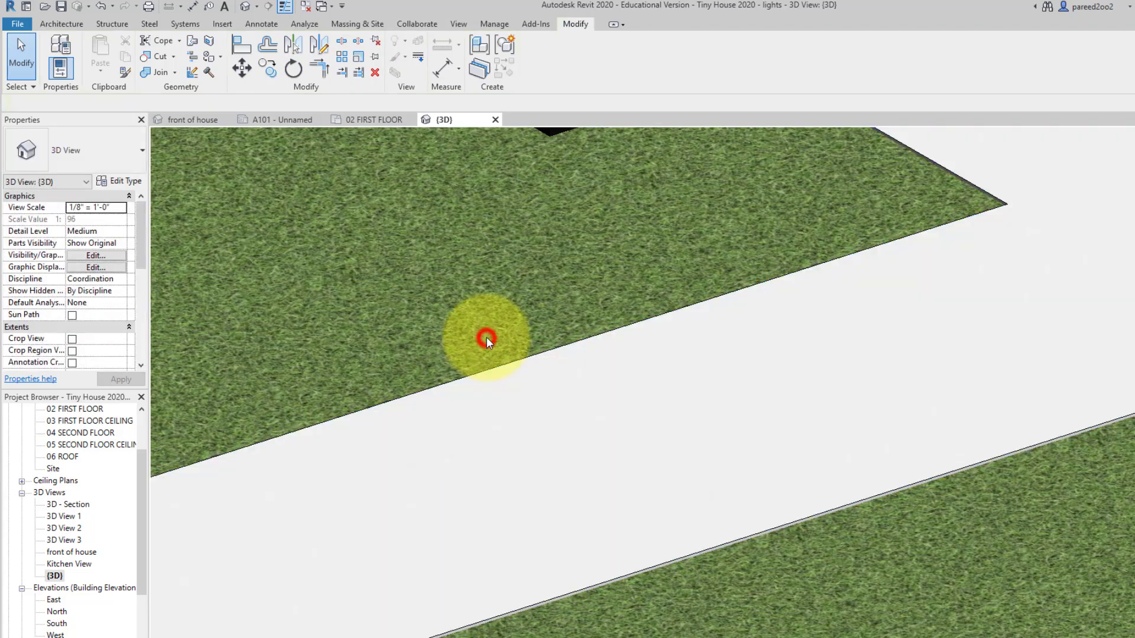
{"action": "scroll", "coordinate": [487, 338], "scroll_direction": "down", "scroll_amount": 2}
{"action": "scroll", "coordinate": [496, 331], "scroll_direction": "down", "scroll_amount": 3}
{"action": "scroll", "coordinate": [782, 415], "scroll_direction": "down", "scroll_amount": 2}
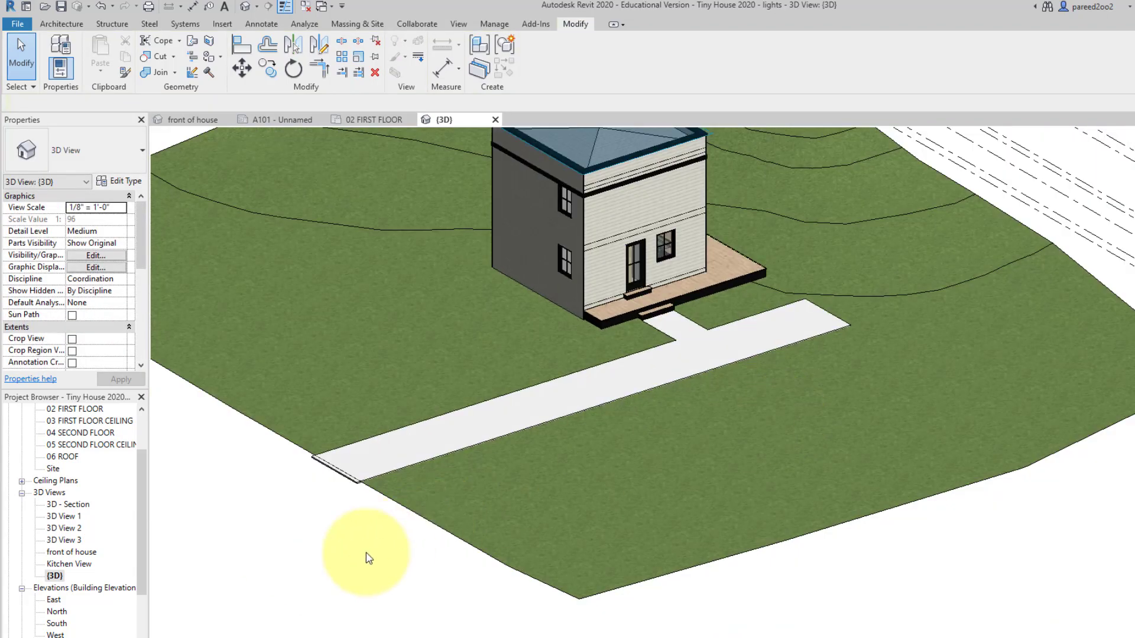
{"action": "middle_click_drag", "start_coordinate": [365, 552], "coordinate": [675, 421]}
{"action": "scroll", "coordinate": [679, 420], "scroll_direction": "up", "scroll_amount": 1}
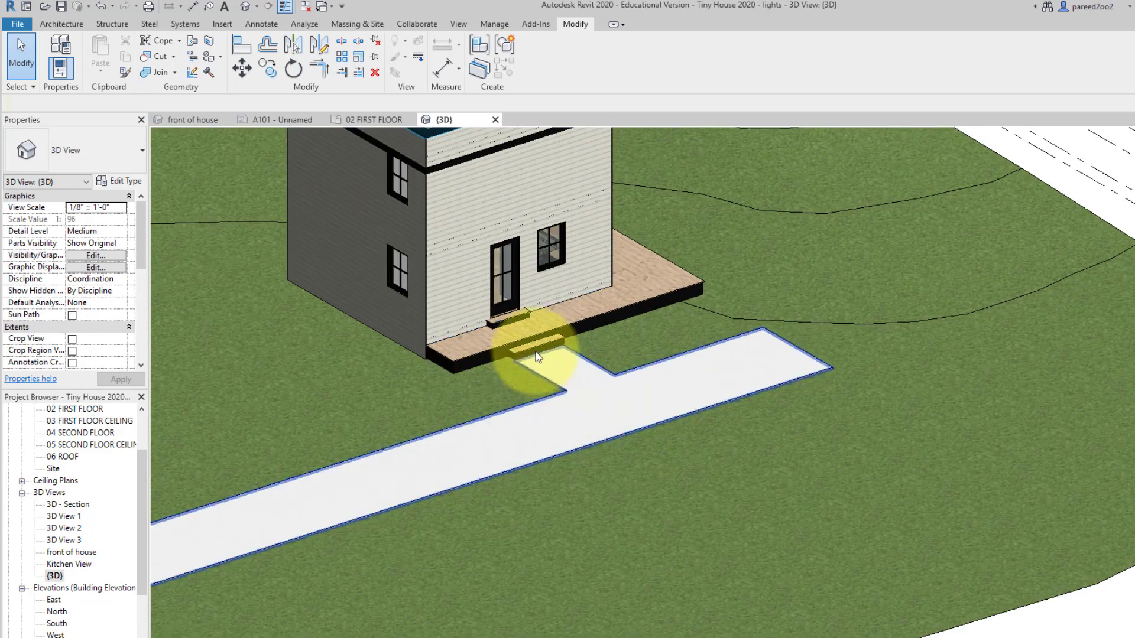
{"action": "middle_click_drag", "start_coordinate": [729, 369], "coordinate": [709, 416]}
{"action": "scroll", "coordinate": [642, 402], "scroll_direction": "down", "scroll_amount": 5}
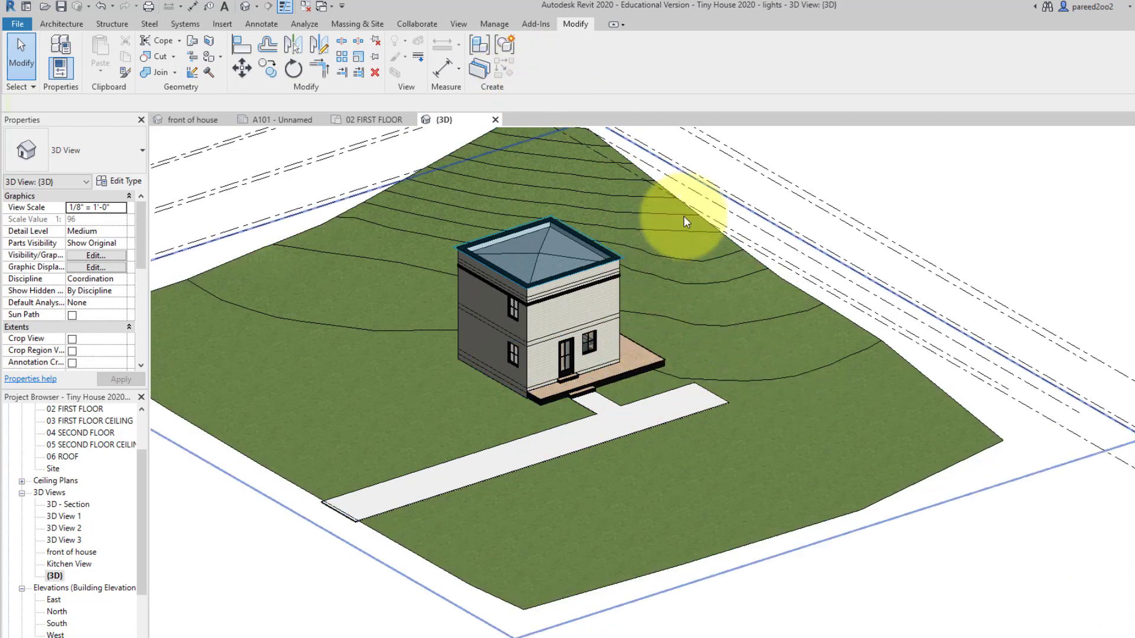
{"action": "scroll", "coordinate": [585, 344], "scroll_direction": "up", "scroll_amount": 4}
{"action": "scroll", "coordinate": [585, 349], "scroll_direction": "down", "scroll_amount": 4}
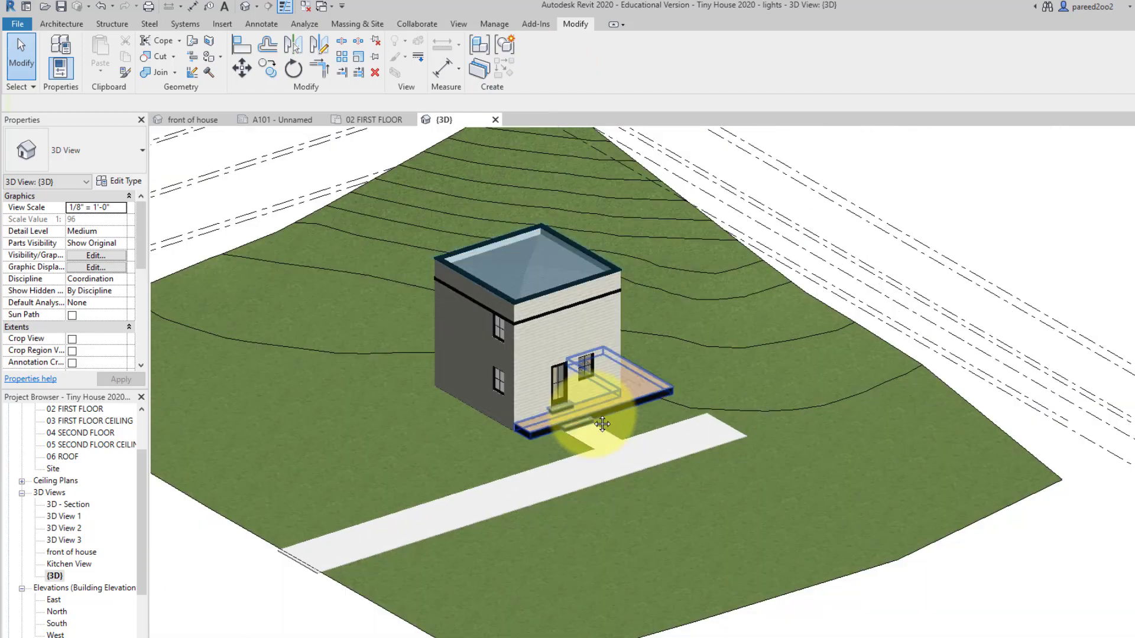
{"action": "middle_click_drag", "start_coordinate": [588, 406], "coordinate": [418, 481], "text": "shift"}
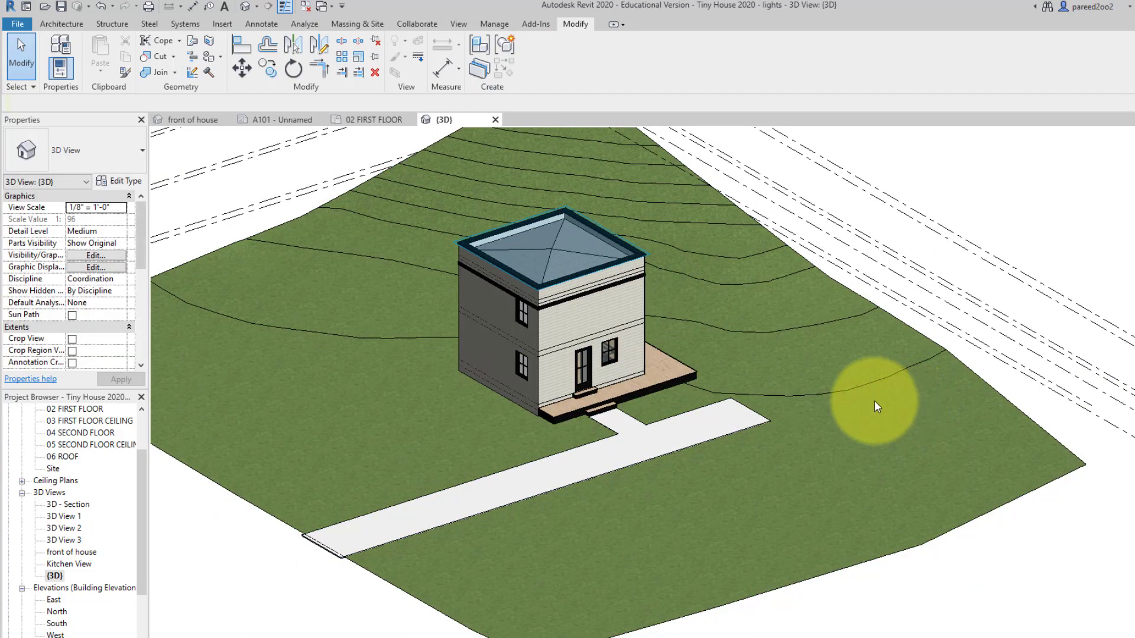
{"action": "left_click", "coordinate": [341, 571]}
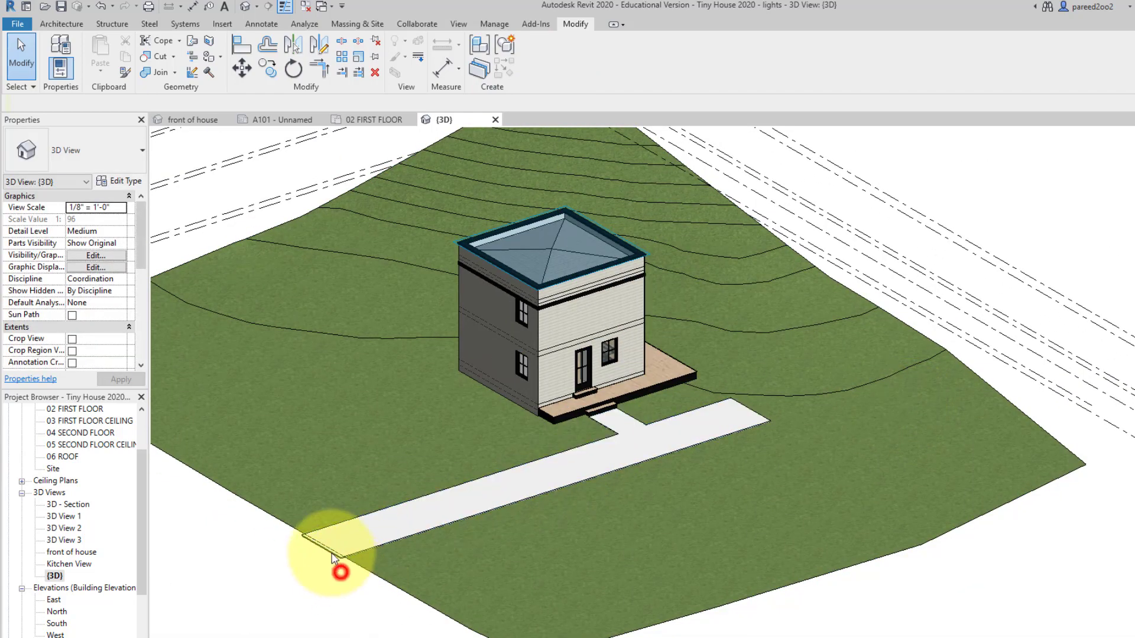